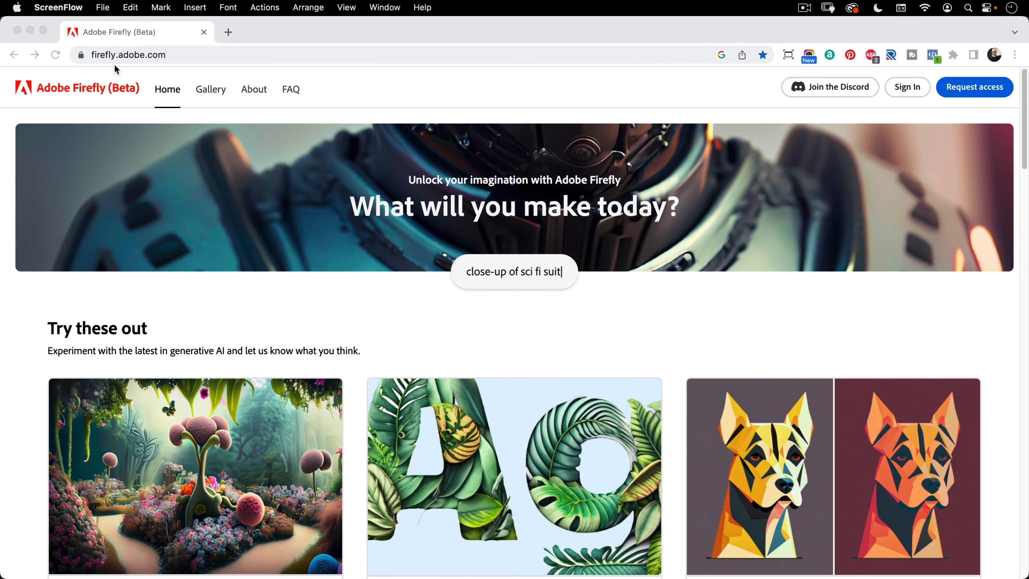
# Look through the Adobe Firefly home page, from the Try these out generators and inspiration gallery to the features in exploration
pyautogui.click(104, 52)
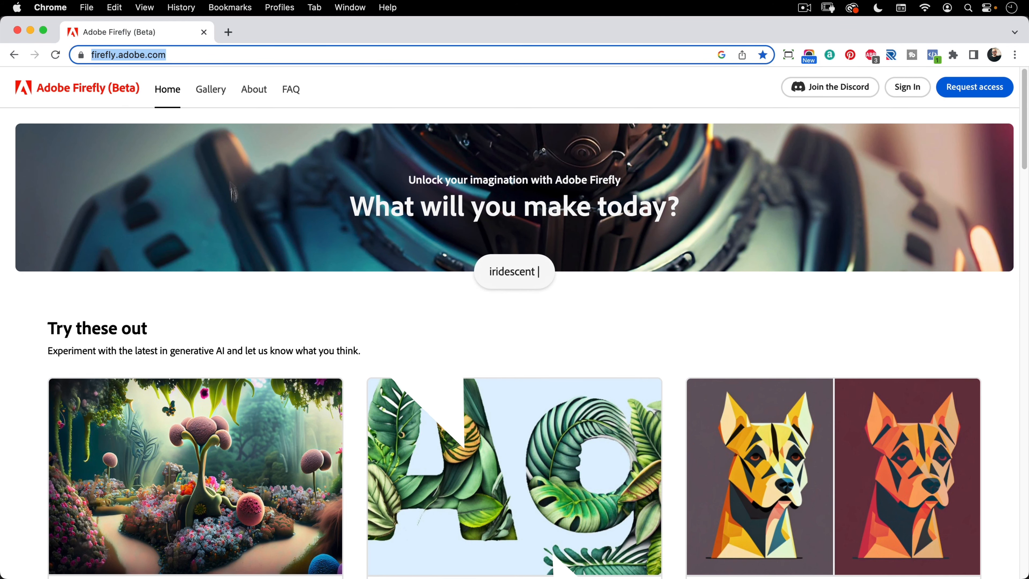
pyautogui.click(472, 345)
pyautogui.scroll(-3, 506, 392)
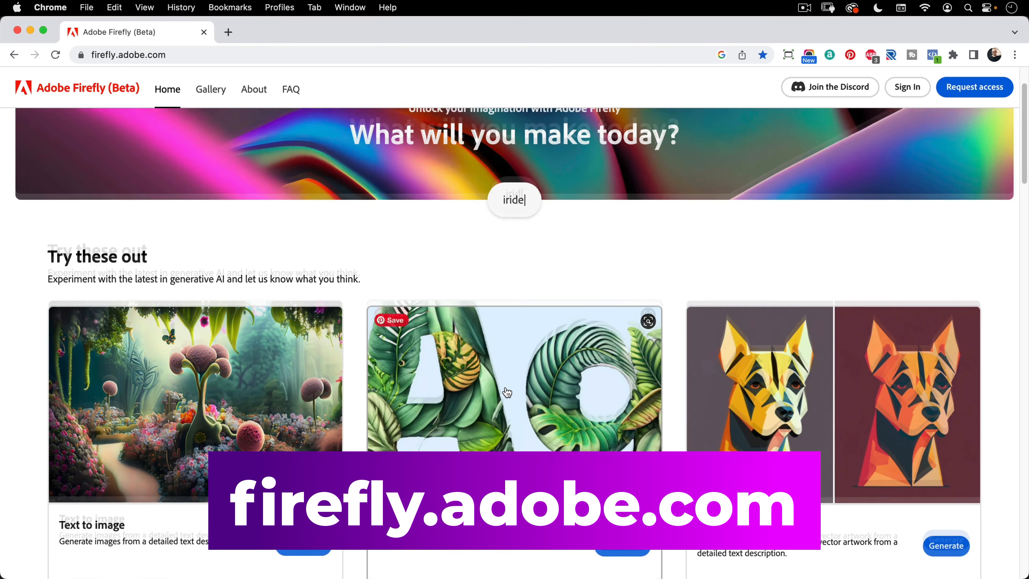
pyautogui.scroll(-2, 543, 367)
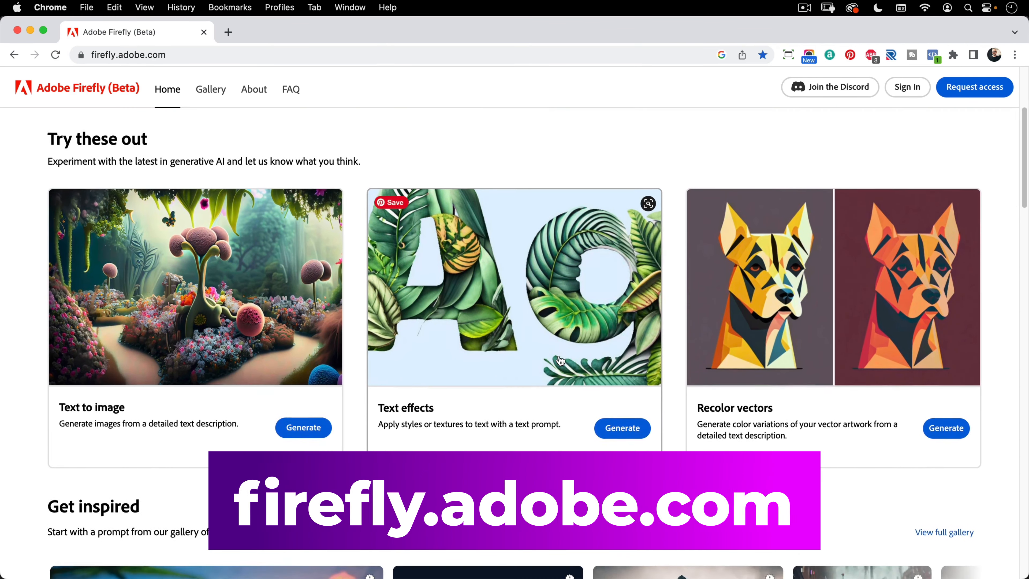
pyautogui.scroll(-3, 543, 367)
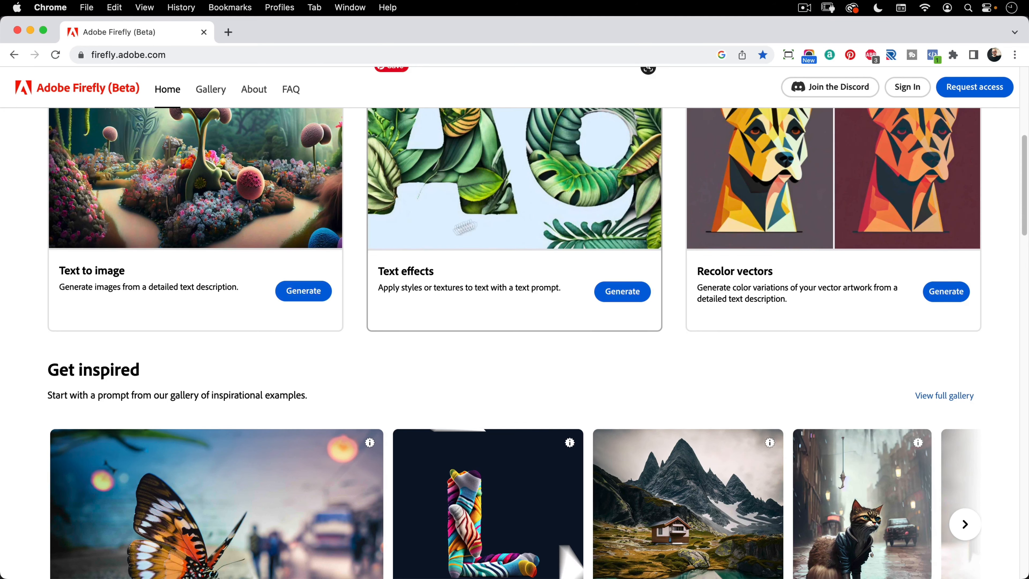
pyautogui.scroll(3, 761, 233)
pyautogui.scroll(2, 762, 233)
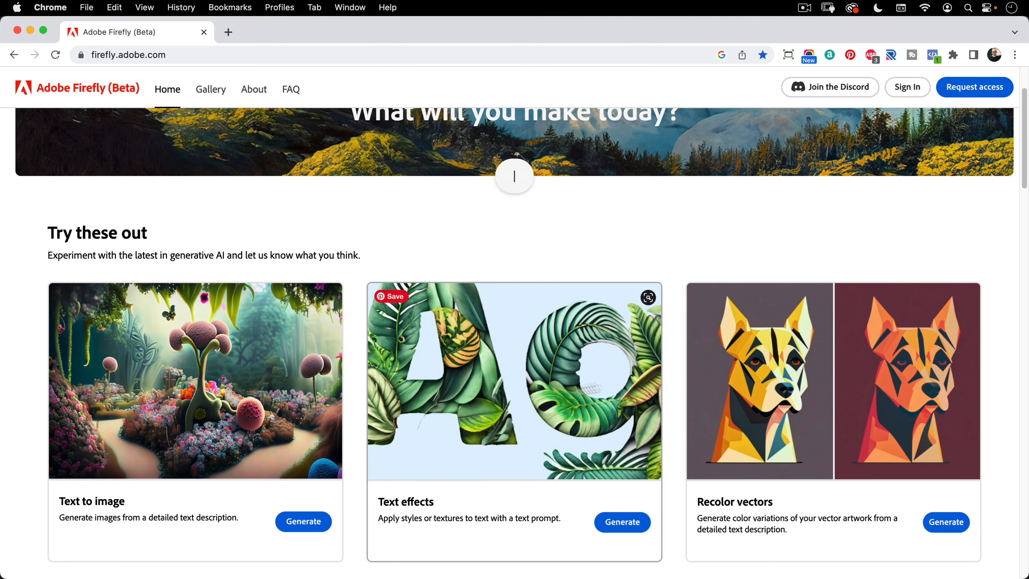
pyautogui.scroll(-10, 798, 356)
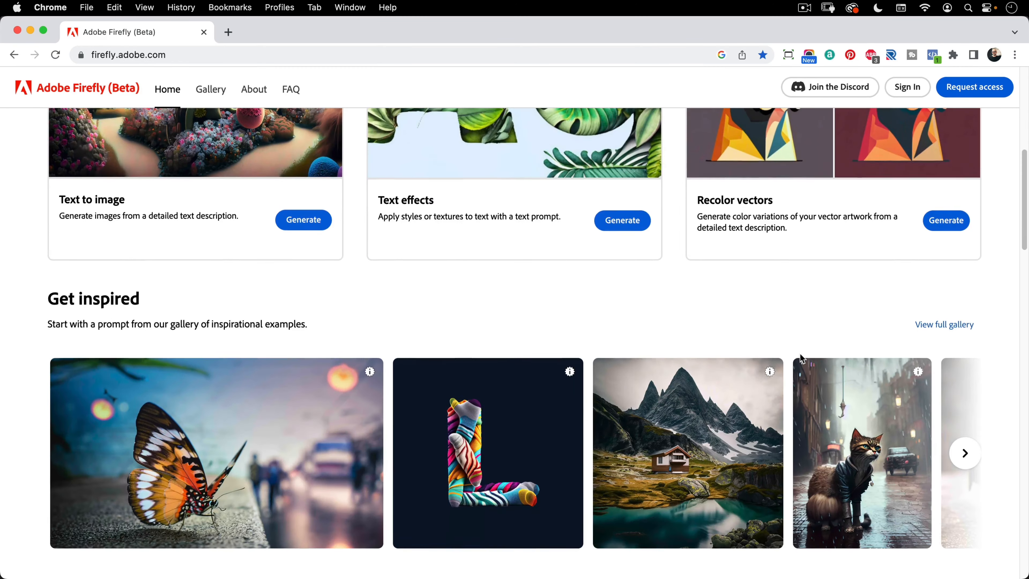
pyautogui.scroll(-15, 619, 336)
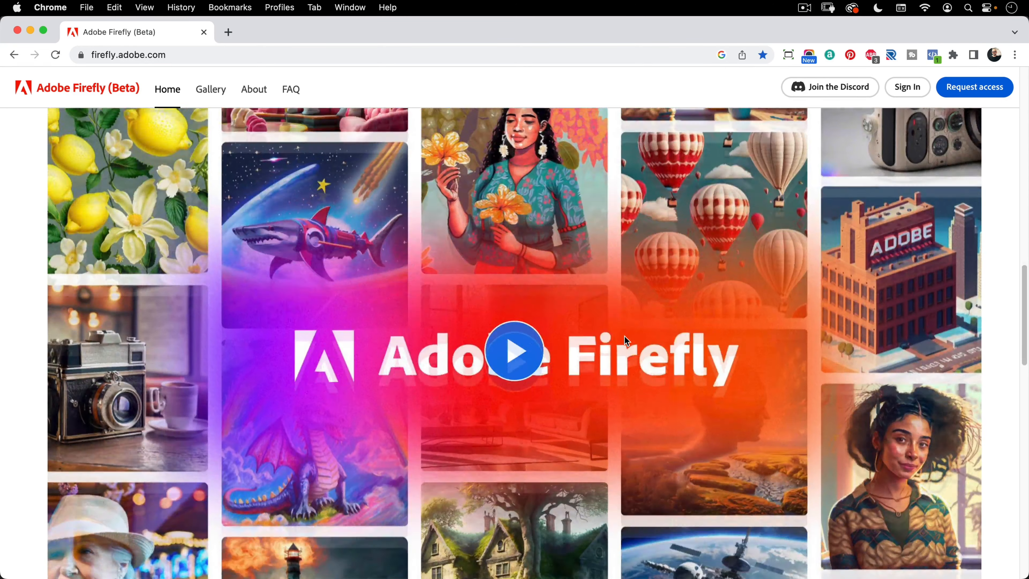
pyautogui.scroll(-5, 627, 346)
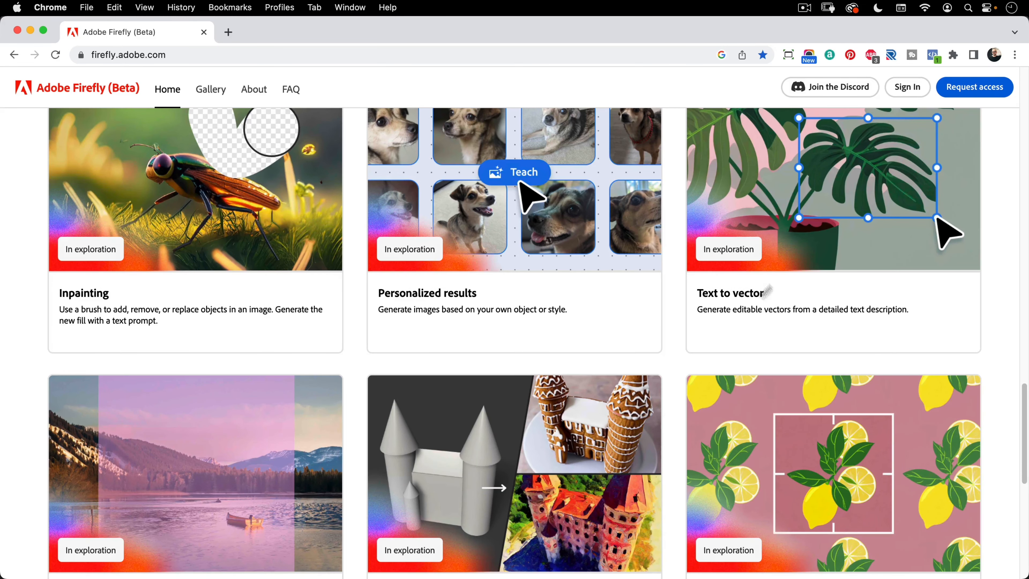
pyautogui.scroll(-6, 807, 369)
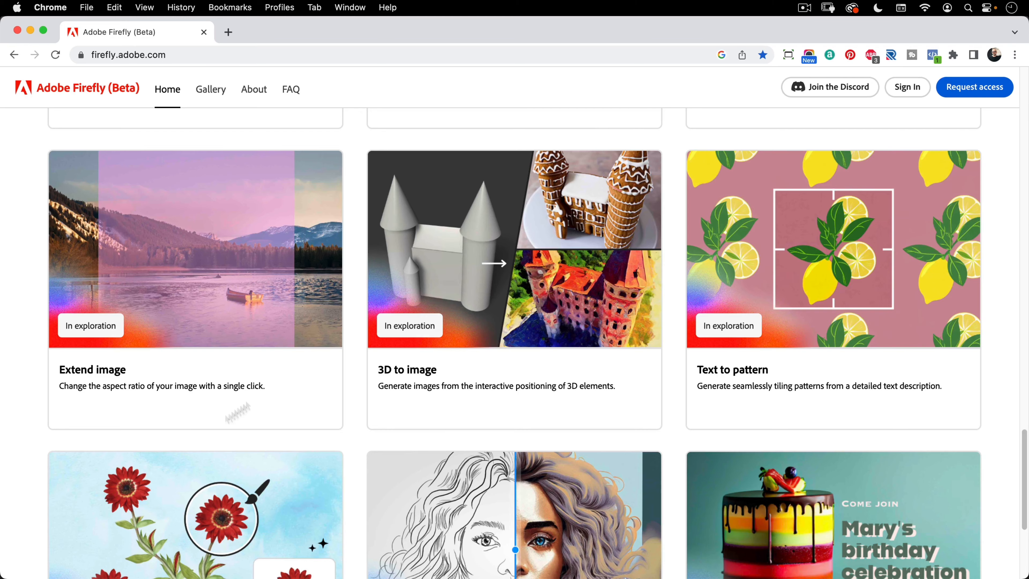
pyautogui.scroll(-5, 273, 369)
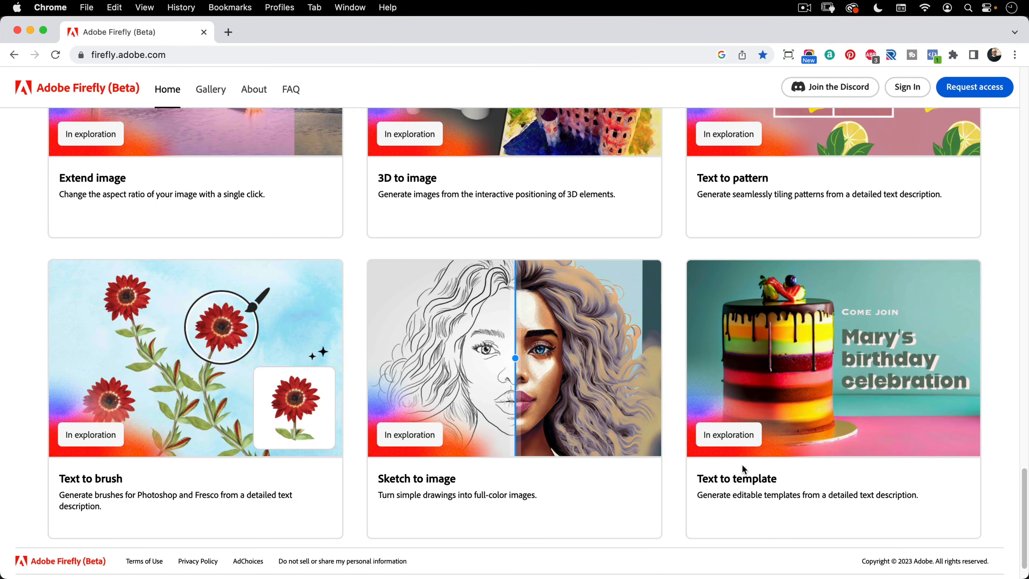
pyautogui.scroll(20, 577, 330)
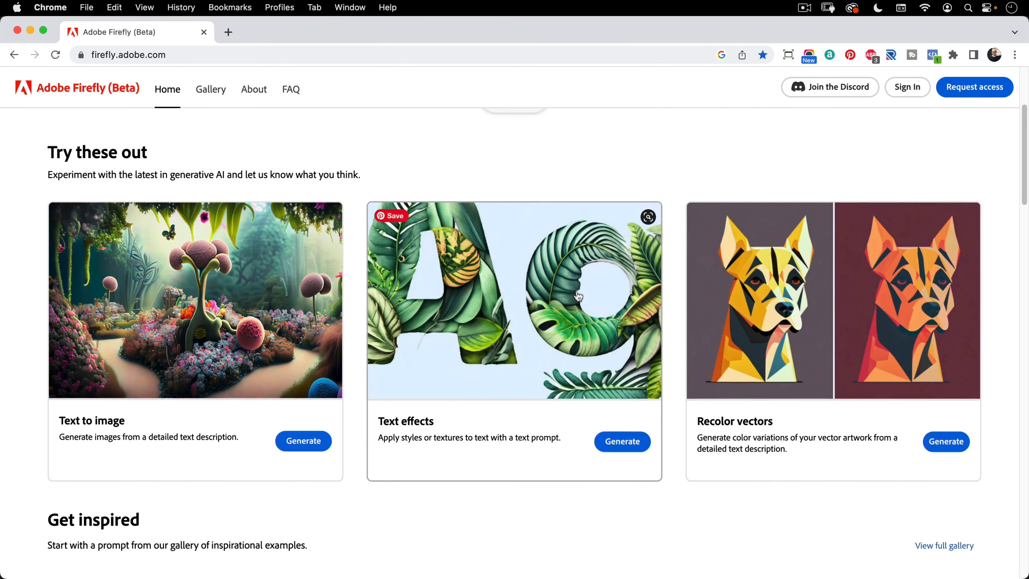
pyautogui.scroll(5, 578, 290)
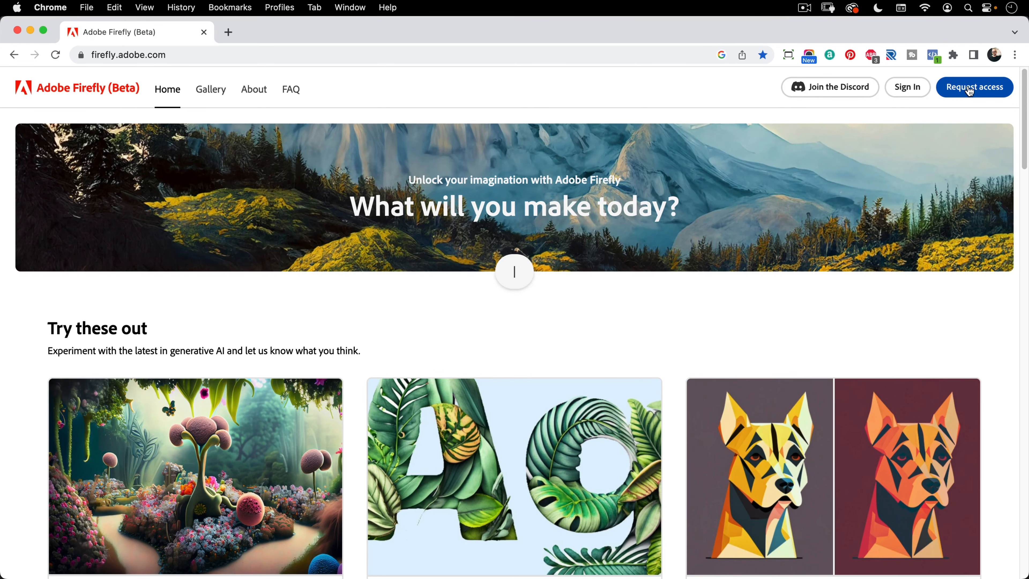
# Open the Firefly access request form, review its contact, country and activity questions, and close it without filling it in
pyautogui.click(970, 89)
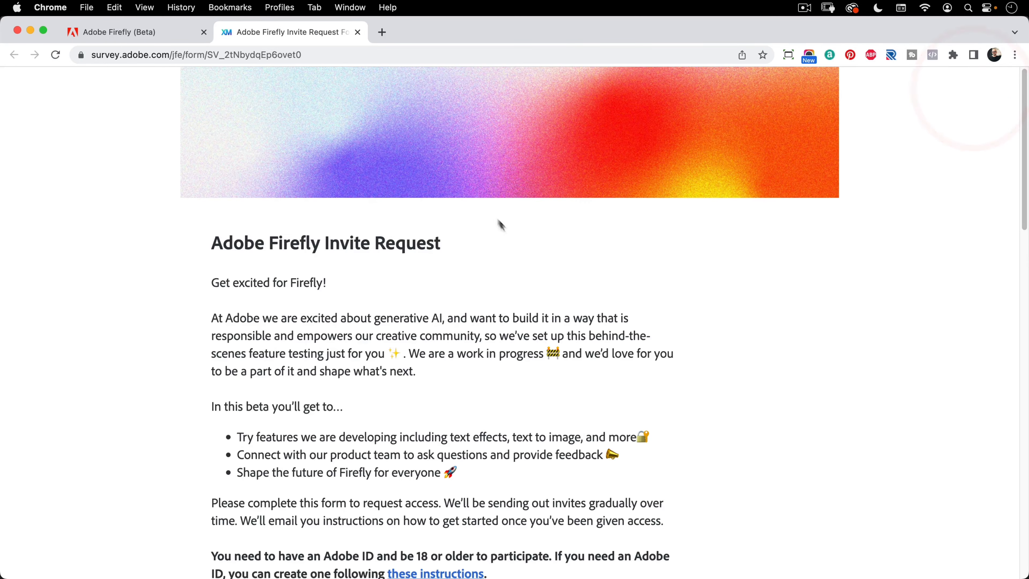
pyautogui.scroll(-12, 502, 224)
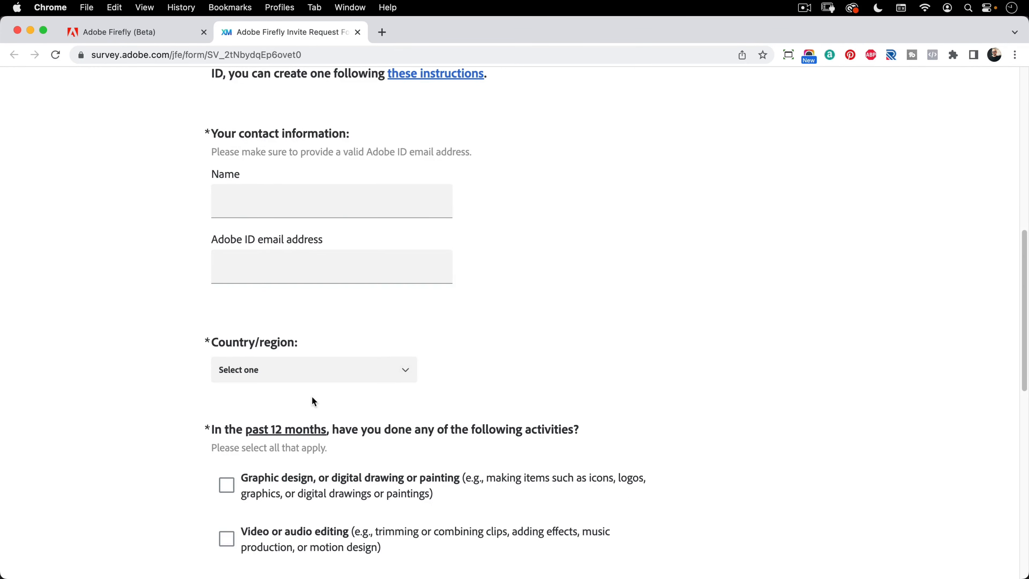
pyautogui.scroll(-6, 325, 409)
pyautogui.scroll(-9, 350, 428)
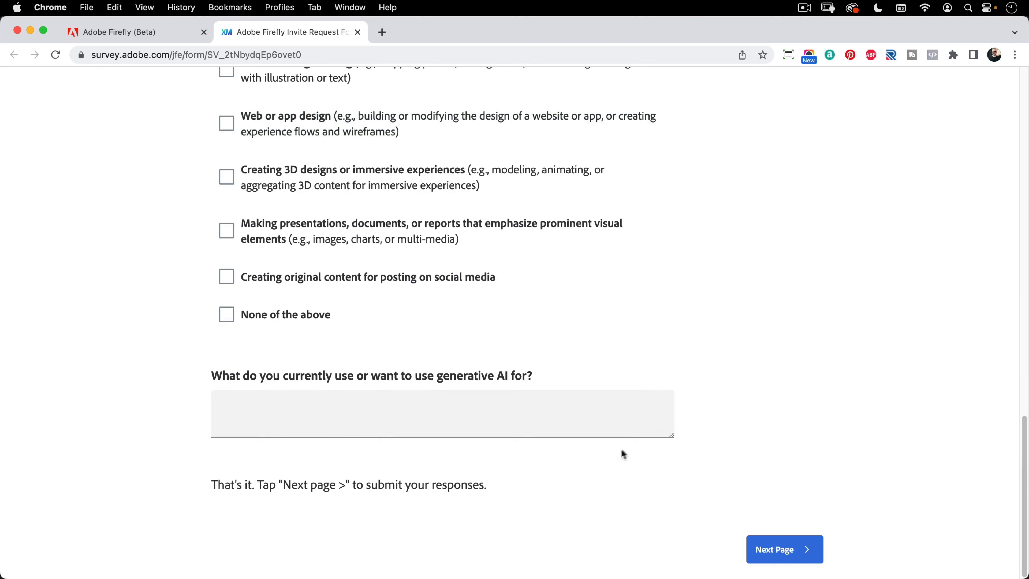
pyautogui.scroll(14, 775, 319)
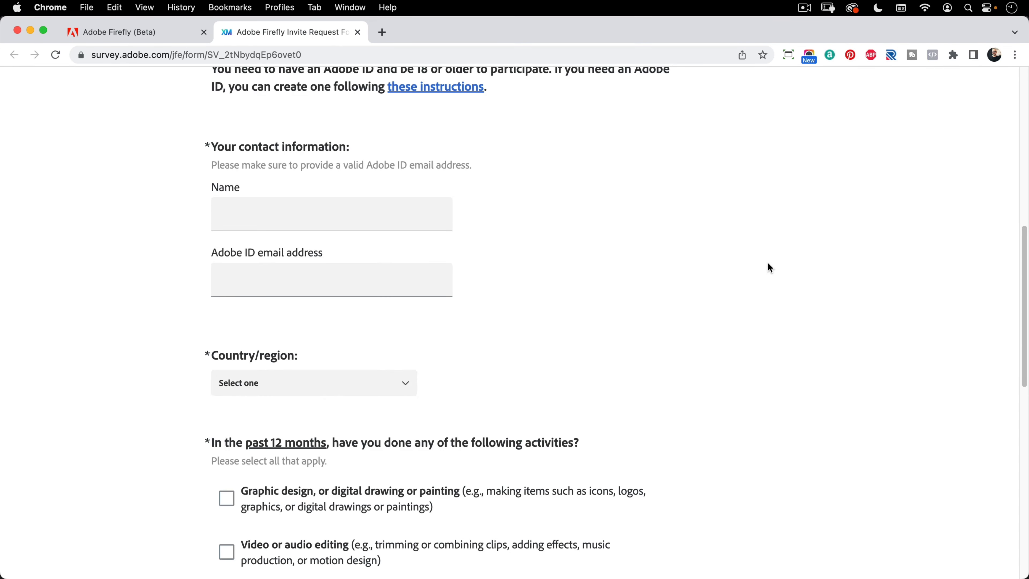
pyautogui.click(358, 33)
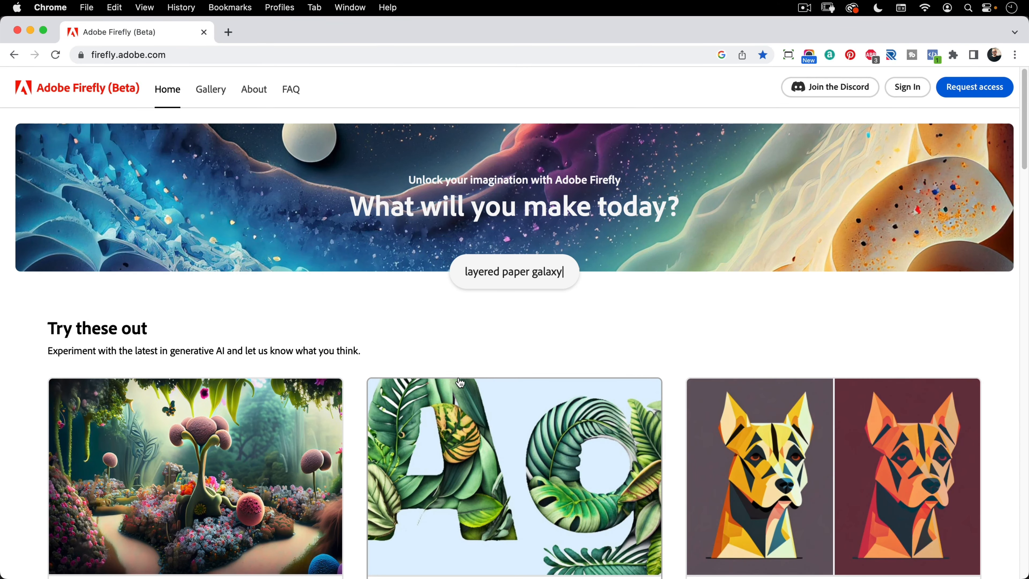
# Sign in to Adobe Firefly by continuing with the Facebook account
pyautogui.scroll(-5, 460, 382)
pyautogui.scroll(-5, 441, 378)
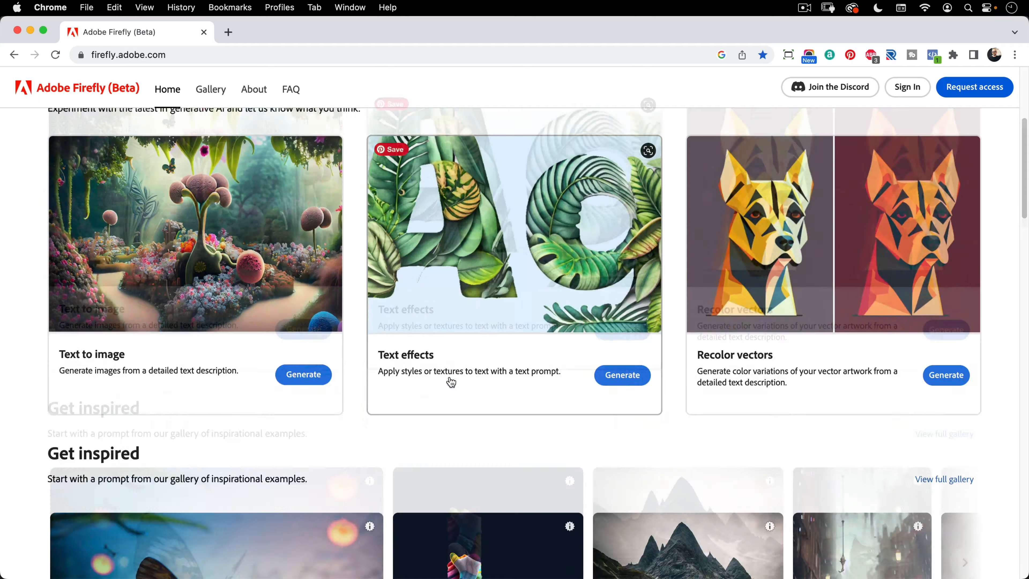
pyautogui.scroll(10, 537, 381)
pyautogui.click(908, 87)
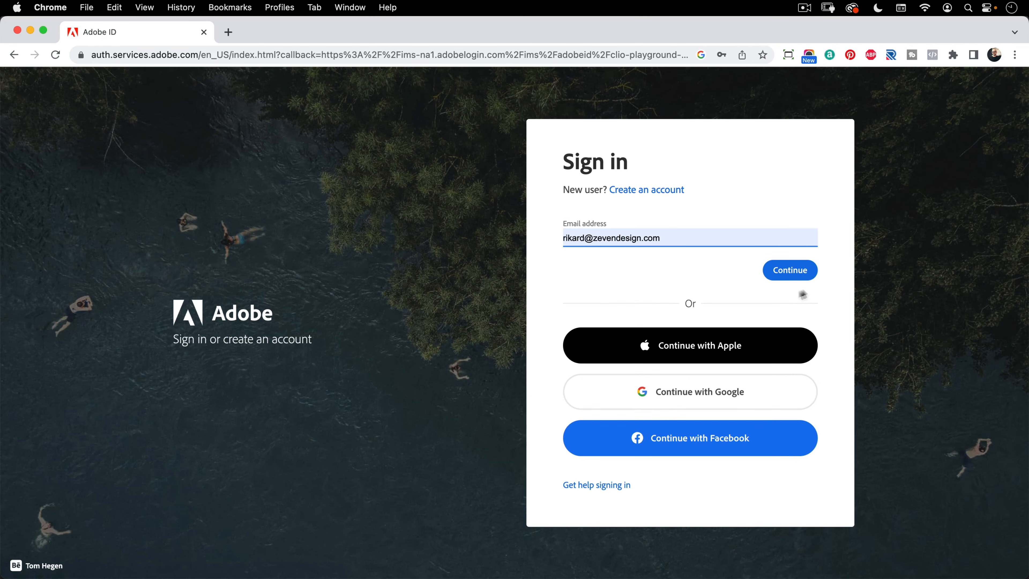
pyautogui.click(802, 271)
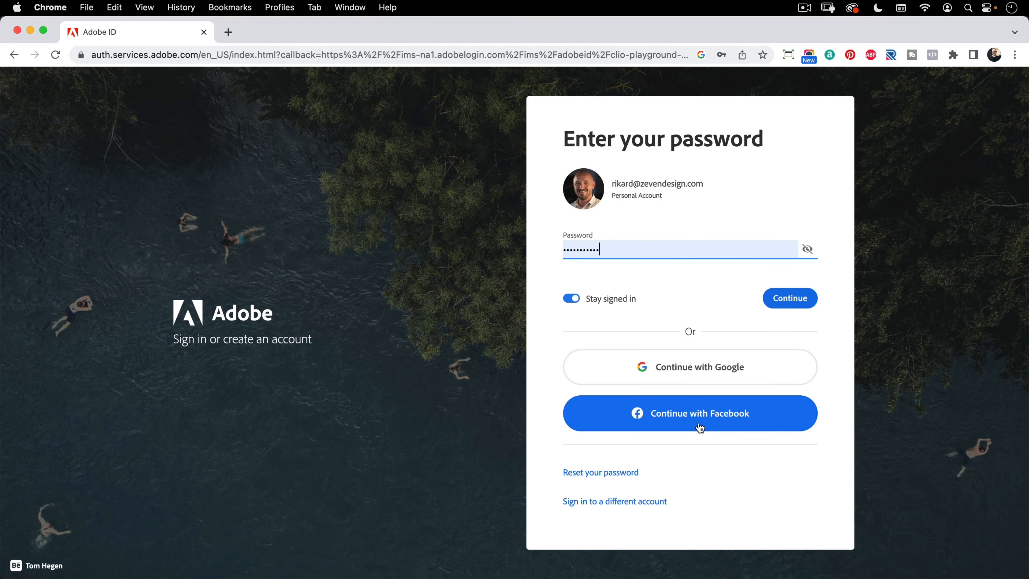
pyautogui.click(707, 416)
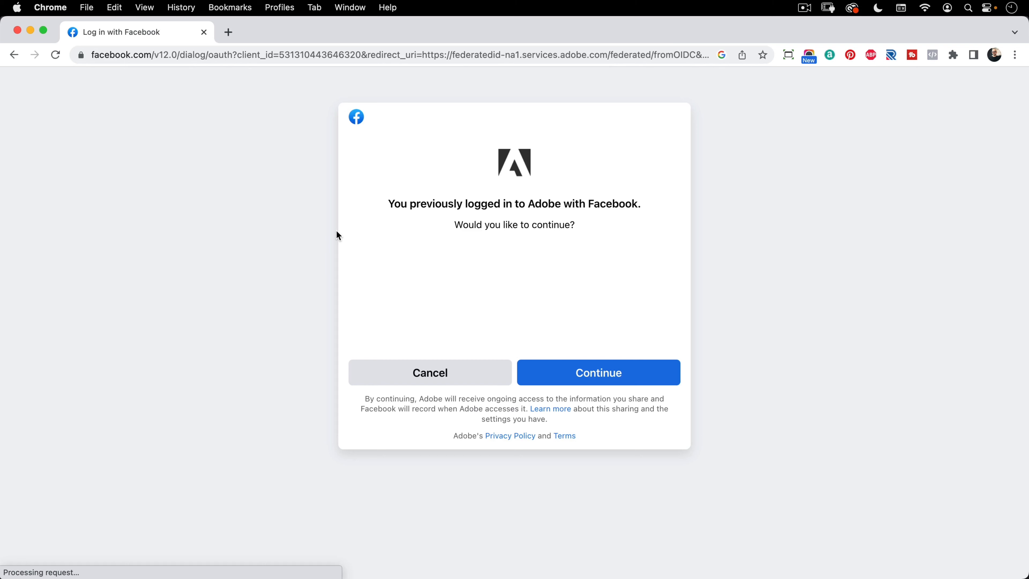
pyautogui.click(607, 371)
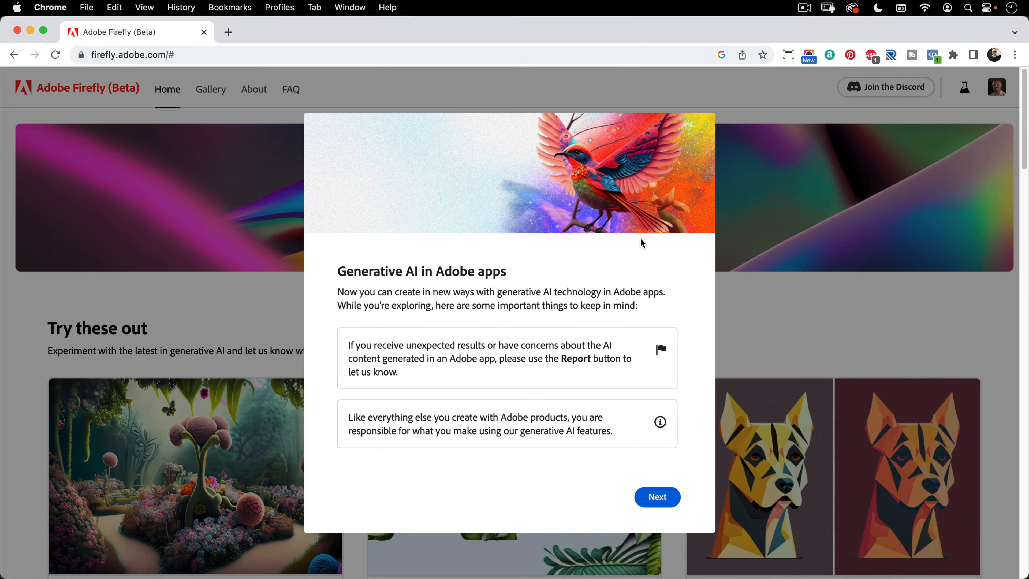
# Continue past the Generative AI in Adobe apps notice and accept the Firefly User Guidelines
pyautogui.click(658, 502)
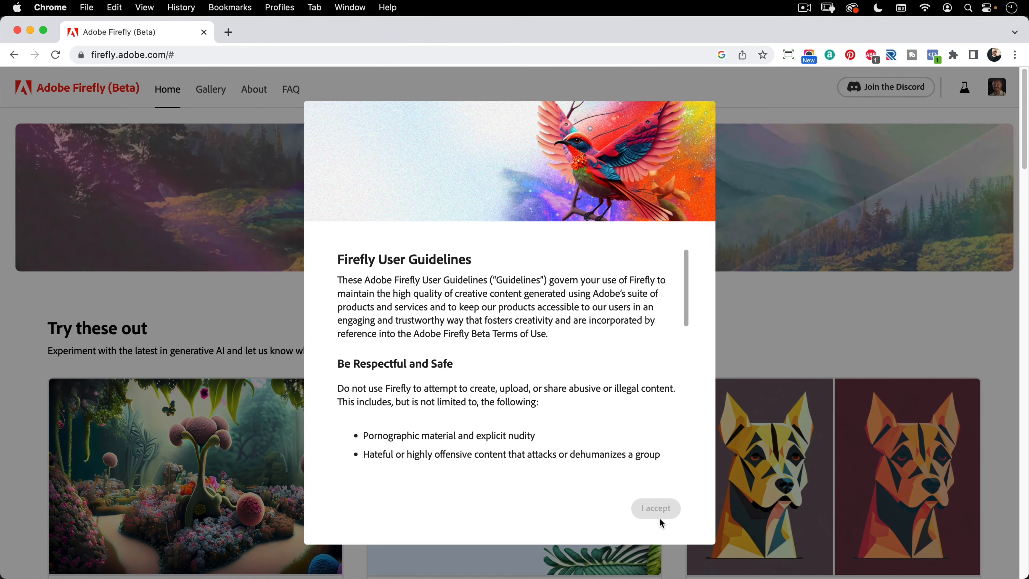
pyautogui.scroll(-10, 635, 446)
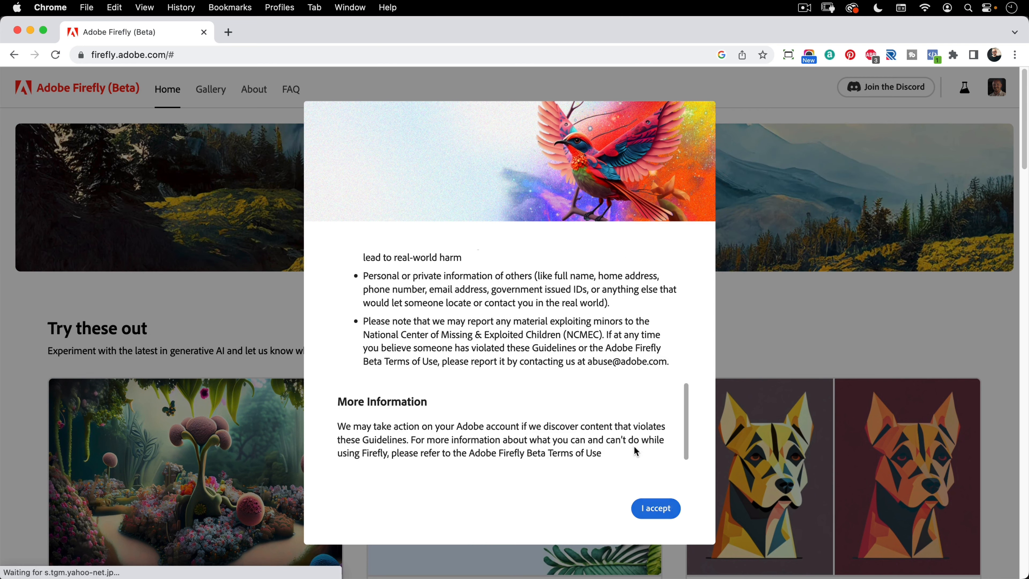
pyautogui.click(653, 508)
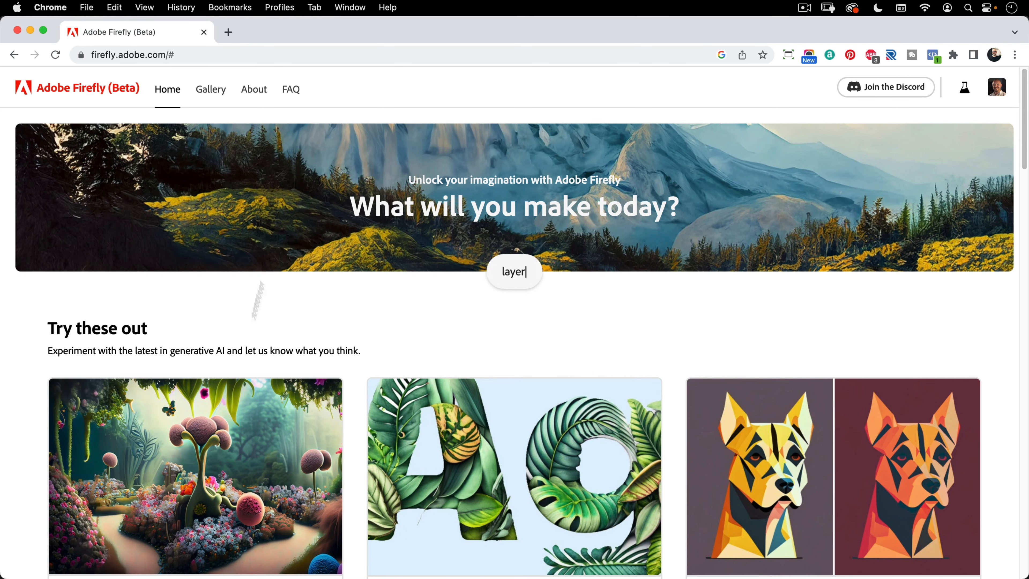
# Open the Text to image generator and advance its introduction past the Welcome and Data pages
pyautogui.scroll(-5, 310, 379)
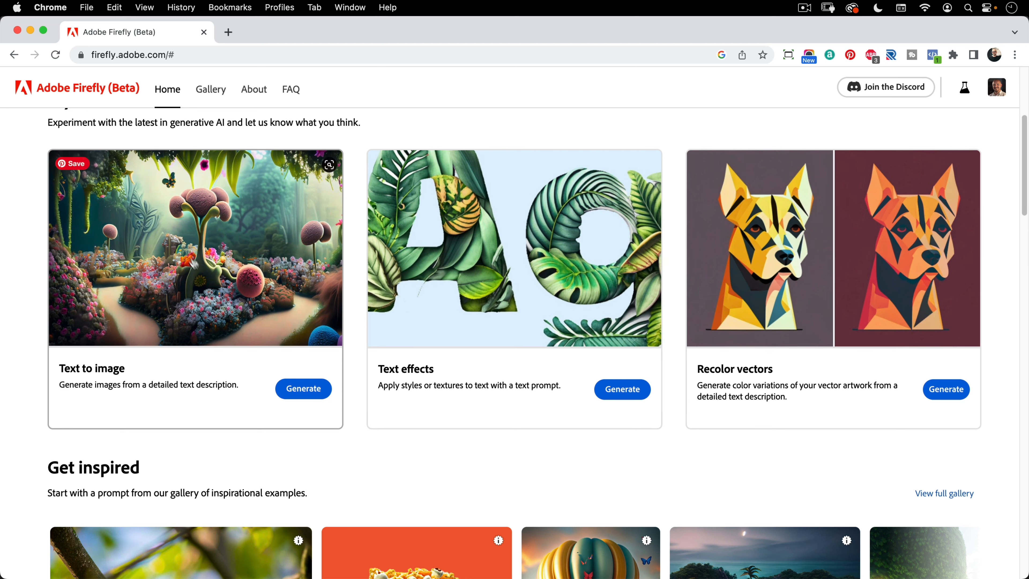
pyautogui.click(247, 293)
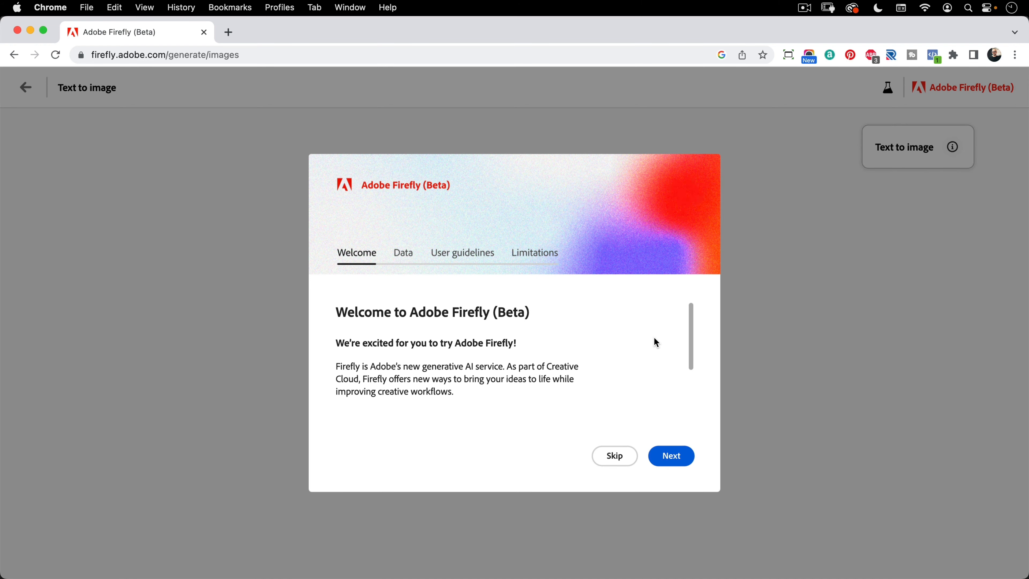
pyautogui.scroll(-2, 655, 342)
pyautogui.click(684, 456)
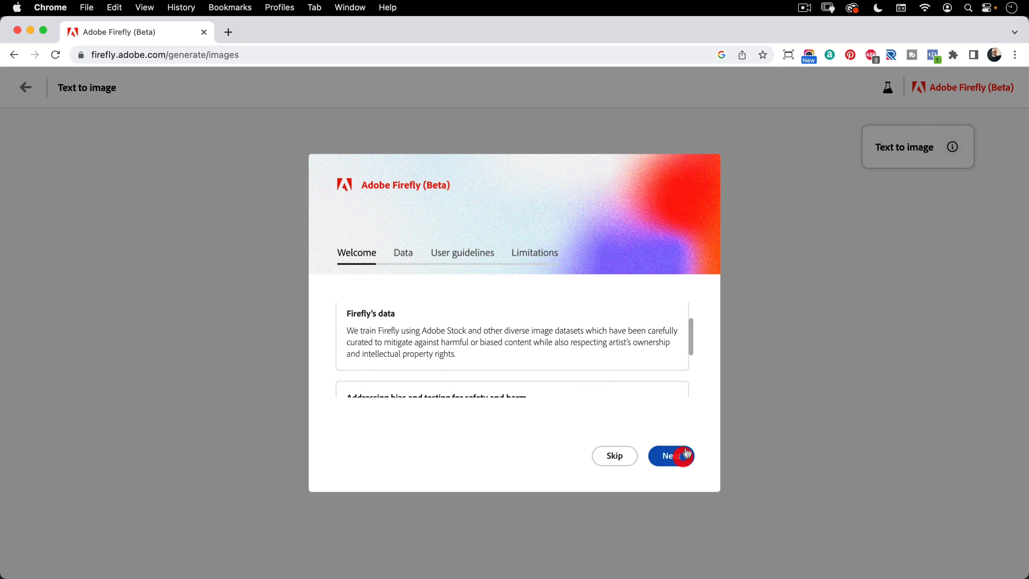
pyautogui.scroll(-2, 473, 352)
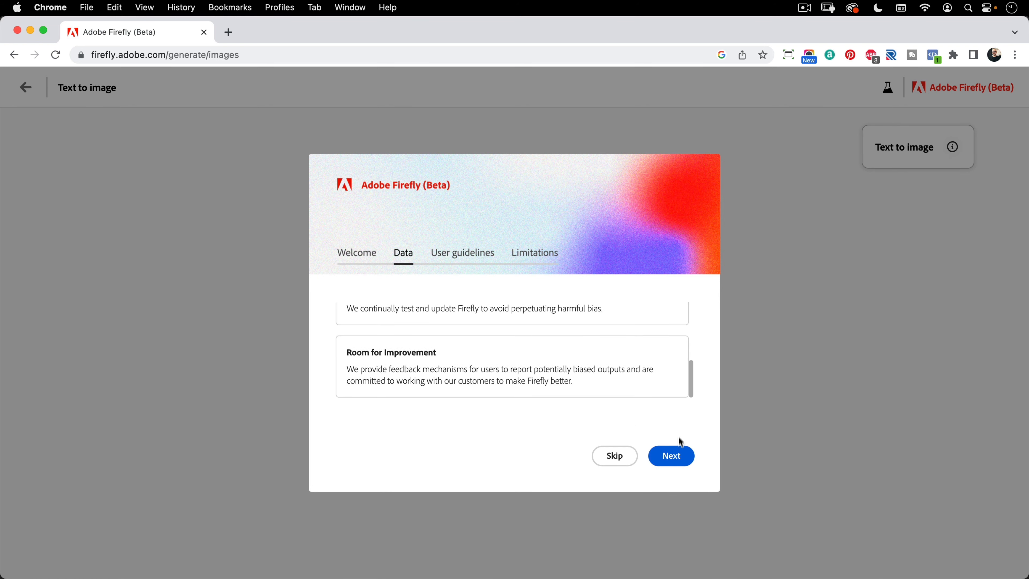
pyautogui.click(672, 456)
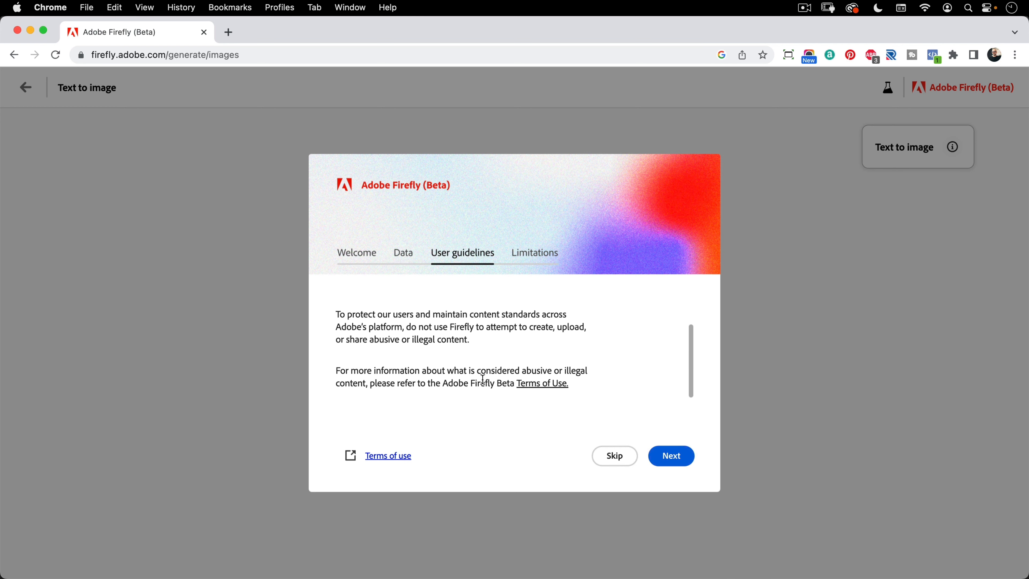
# Read the introduction's User guidelines and Limitations pages, highlighting the sentence about editing or iterating on your own artwork
pyautogui.scroll(2, 484, 371)
pyautogui.scroll(-2, 485, 371)
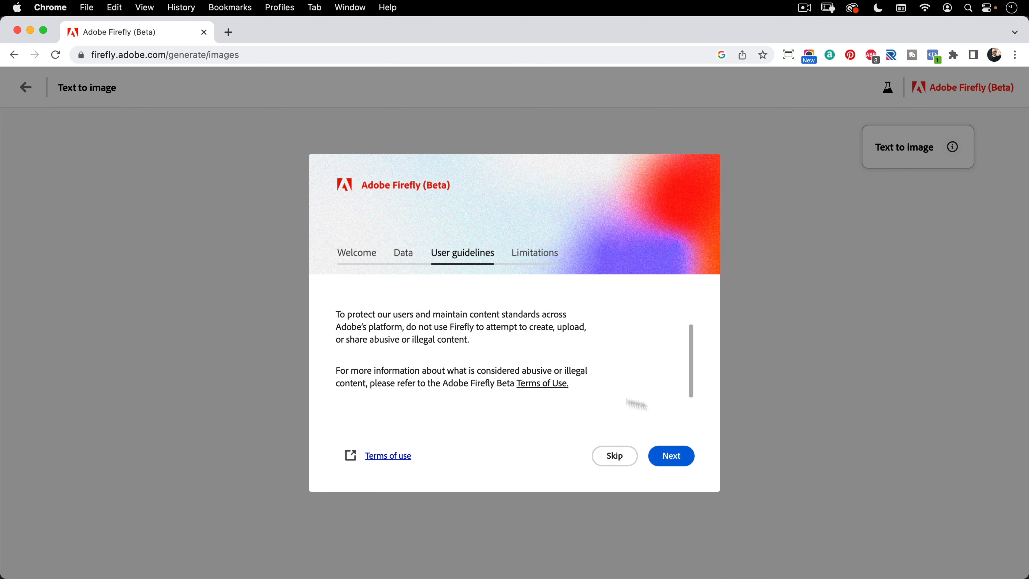
pyautogui.click(671, 455)
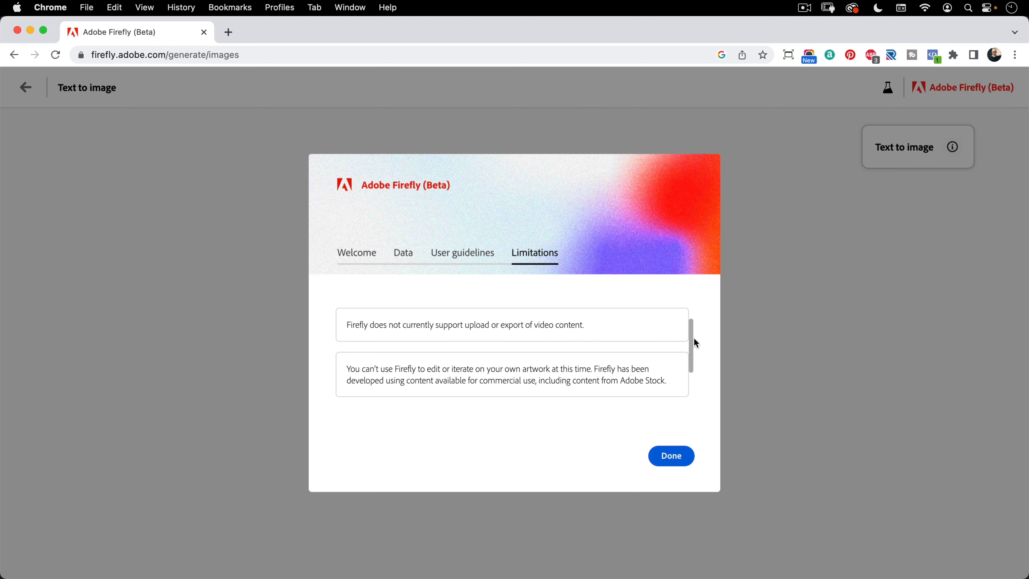
pyautogui.moveTo(696, 343); pyautogui.dragTo(690, 349)
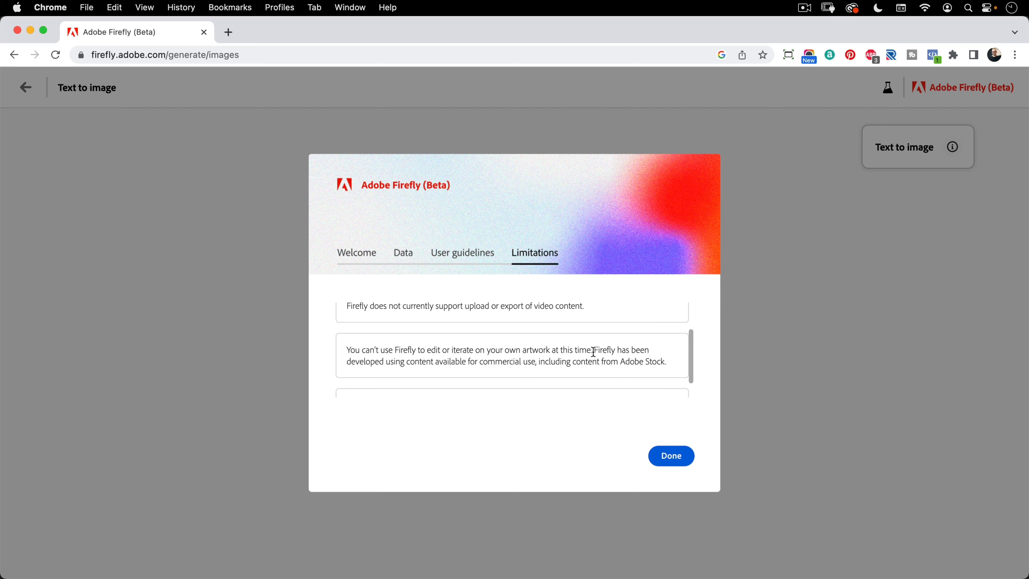
pyautogui.moveTo(594, 352); pyautogui.dragTo(403, 343)
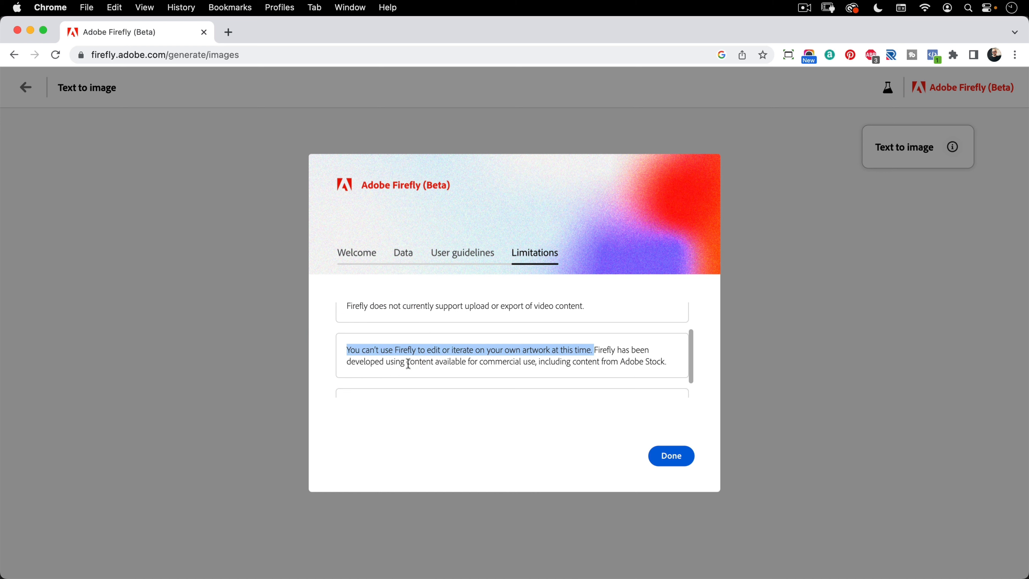
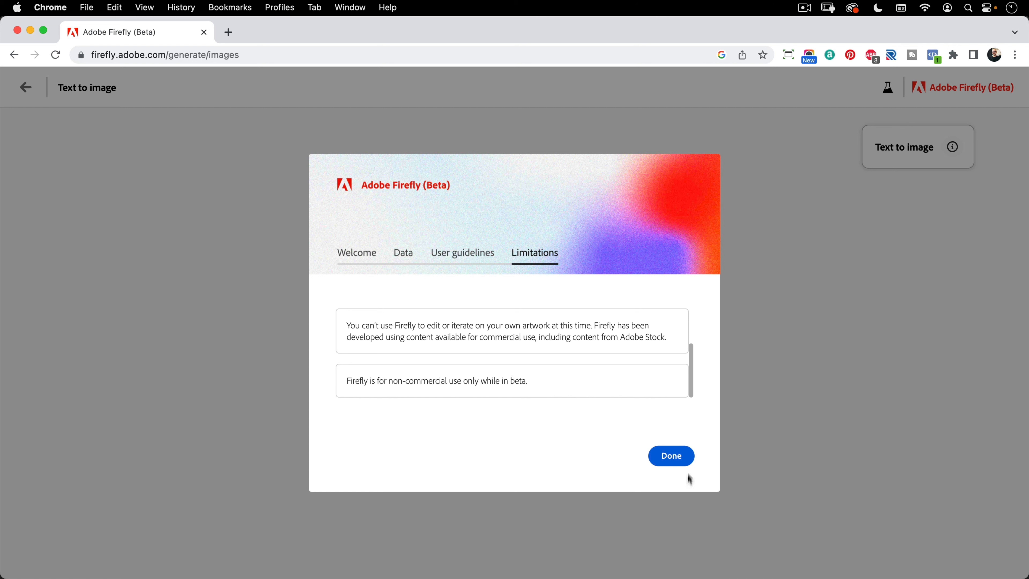
# Finish the Text to image introduction and activate the field for describing the image to generate
pyautogui.click(682, 455)
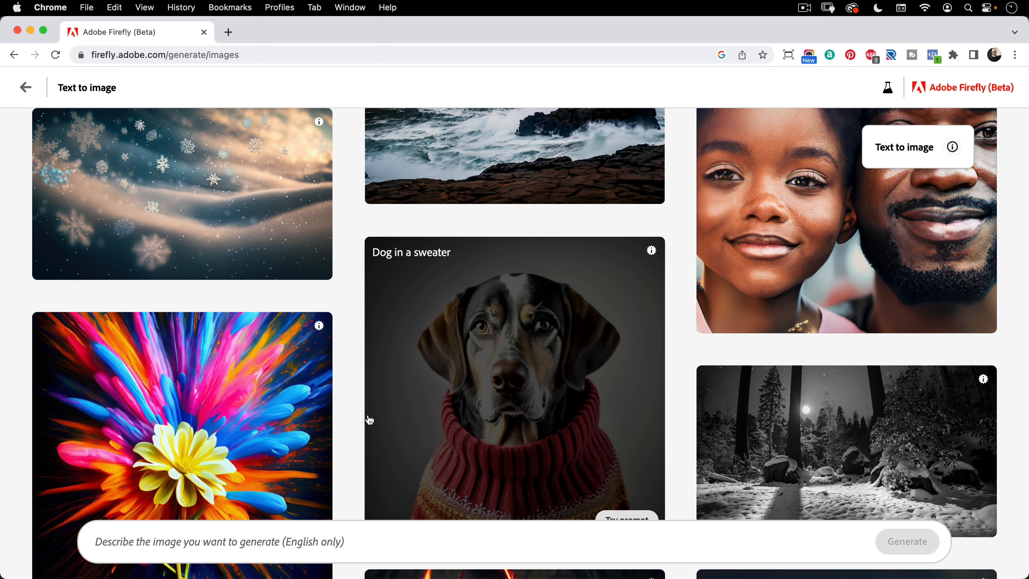
pyautogui.click(115, 543)
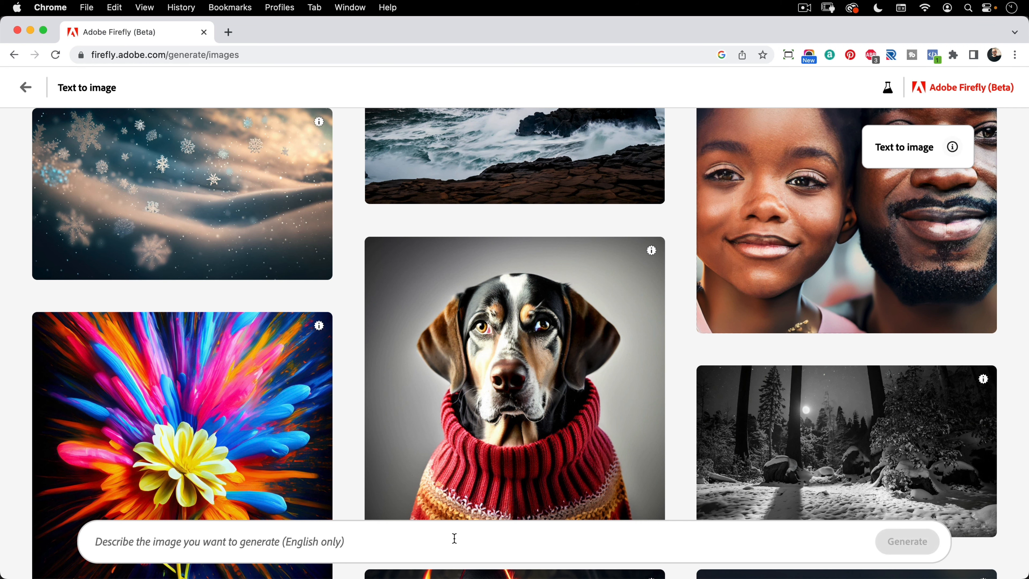
# Browse the Text to image gallery, examining the sample images and the prompts used to generate them
pyautogui.scroll(15, 379, 368)
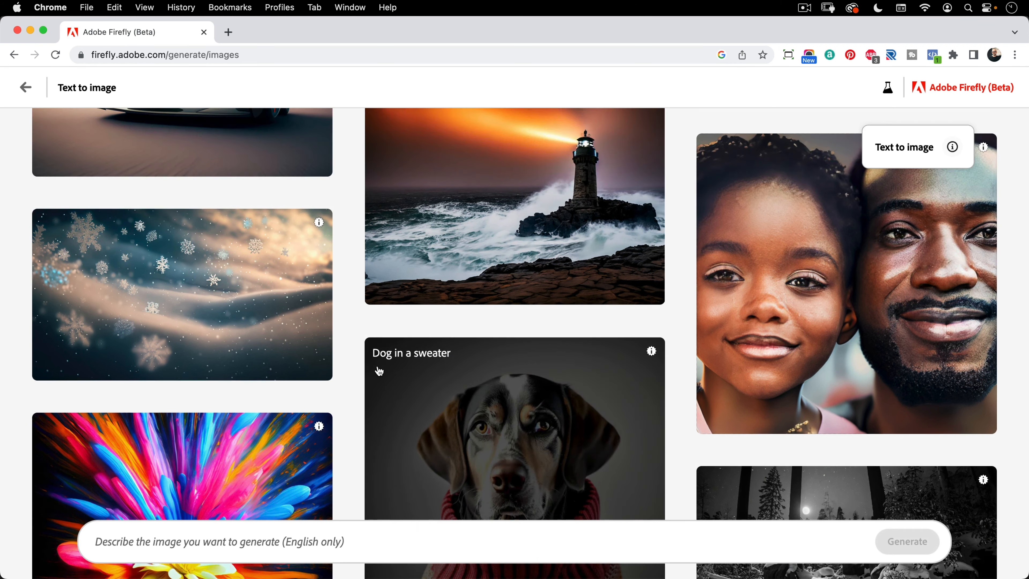
pyautogui.scroll(10, 297, 292)
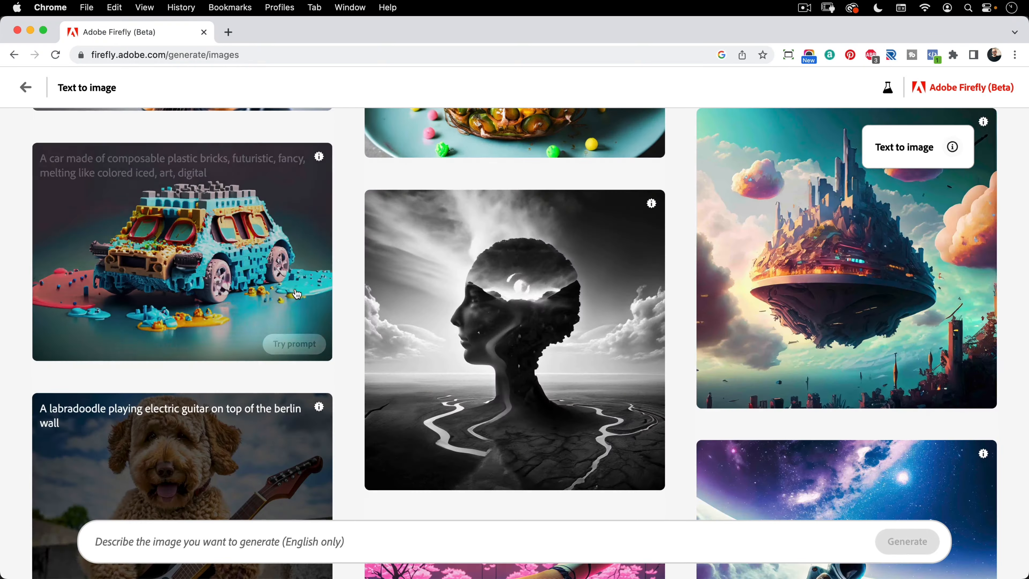
pyautogui.scroll(8, 295, 288)
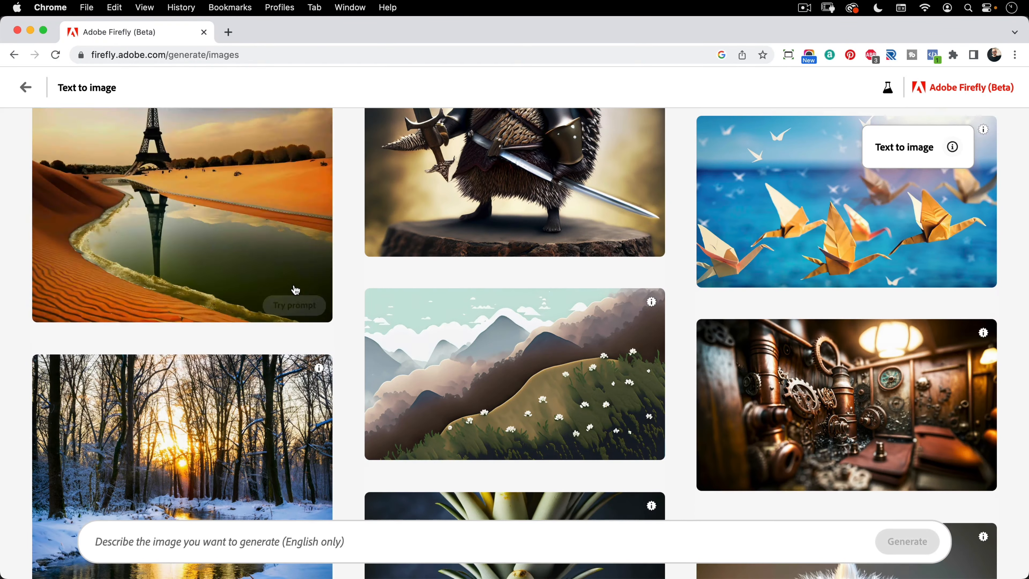
pyautogui.scroll(5, 294, 297)
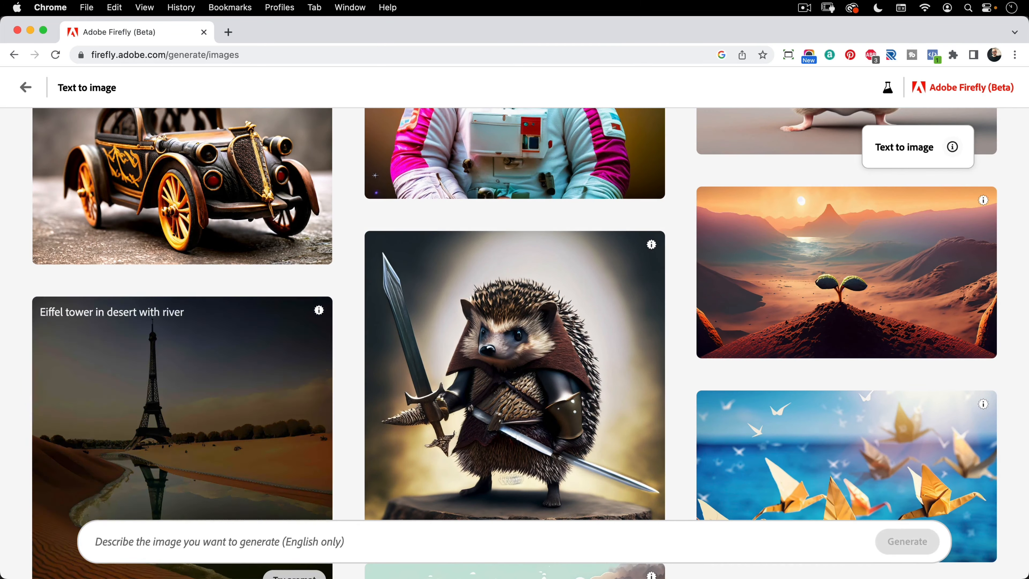
pyautogui.scroll(10, 576, 466)
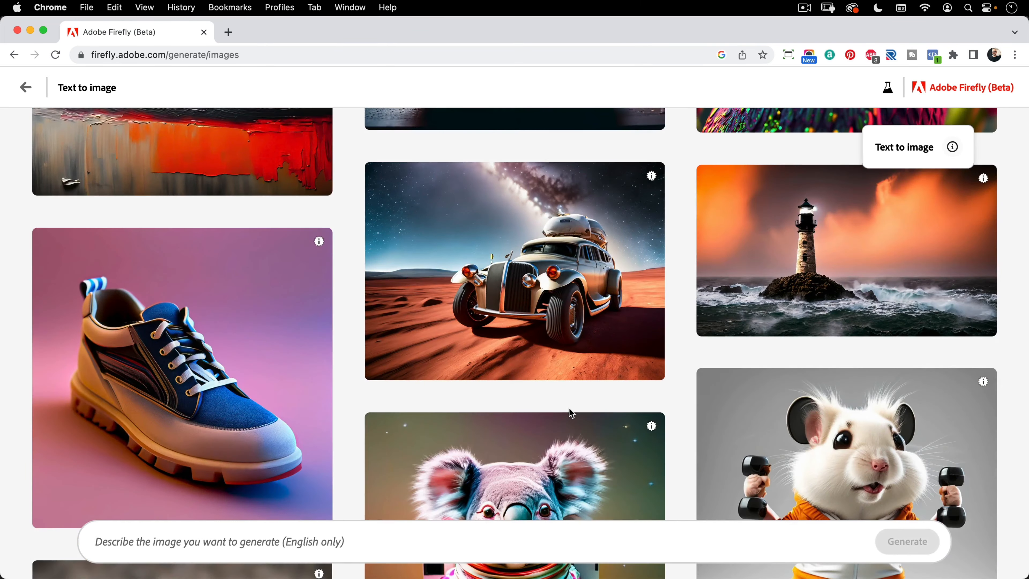
pyautogui.scroll(10, 555, 325)
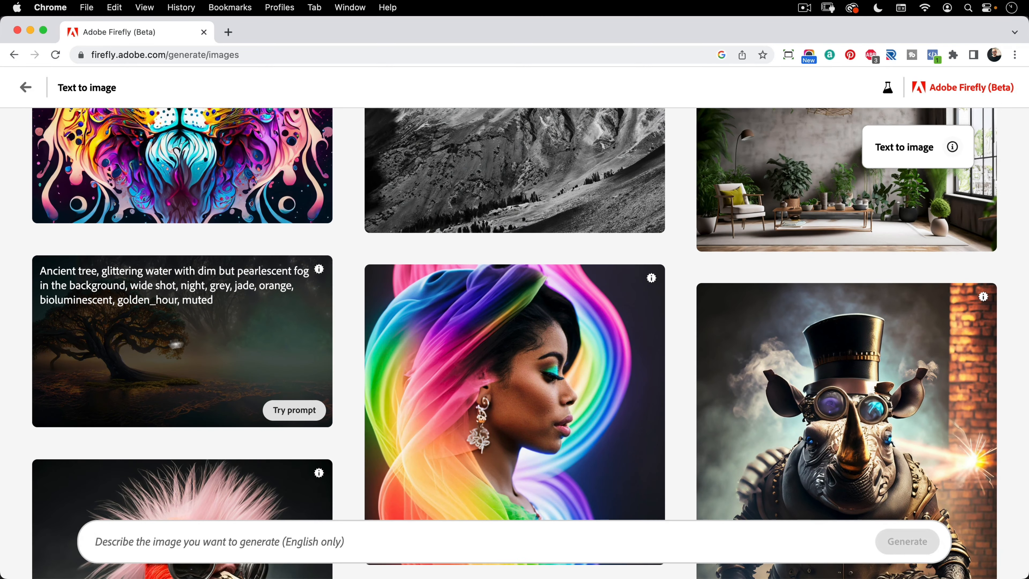
pyautogui.scroll(5, 612, 381)
pyautogui.scroll(12, 614, 379)
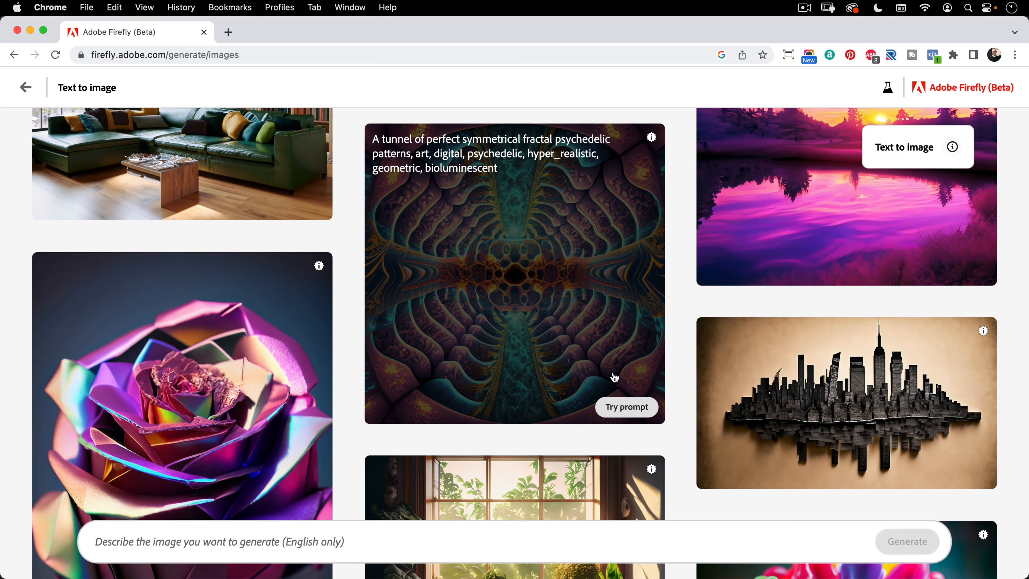
pyautogui.scroll(10, 614, 377)
pyautogui.scroll(8, 623, 365)
pyautogui.scroll(14, 619, 350)
pyautogui.scroll(15, 616, 334)
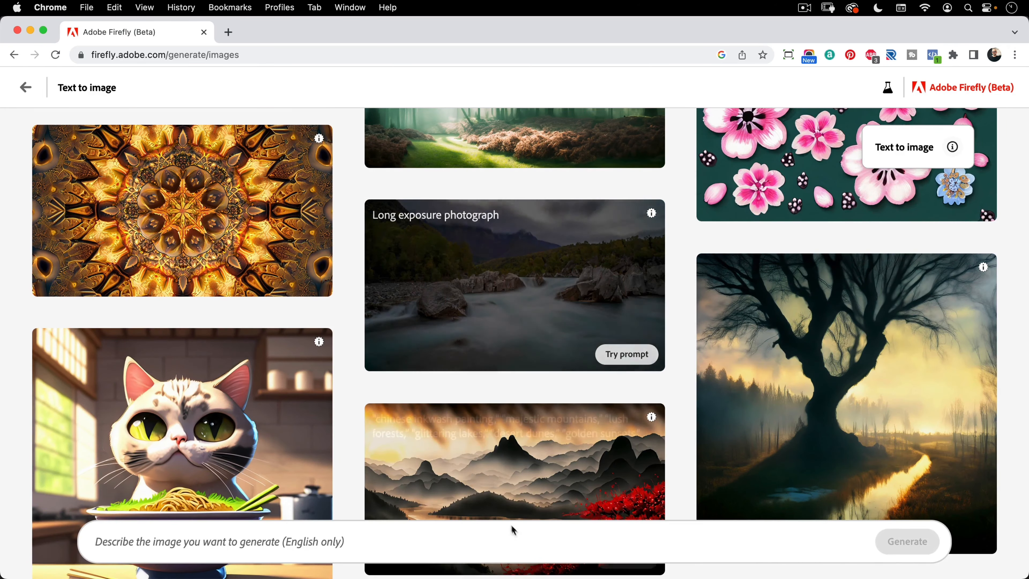
pyautogui.scroll(-5, 483, 377)
pyautogui.scroll(2, 551, 308)
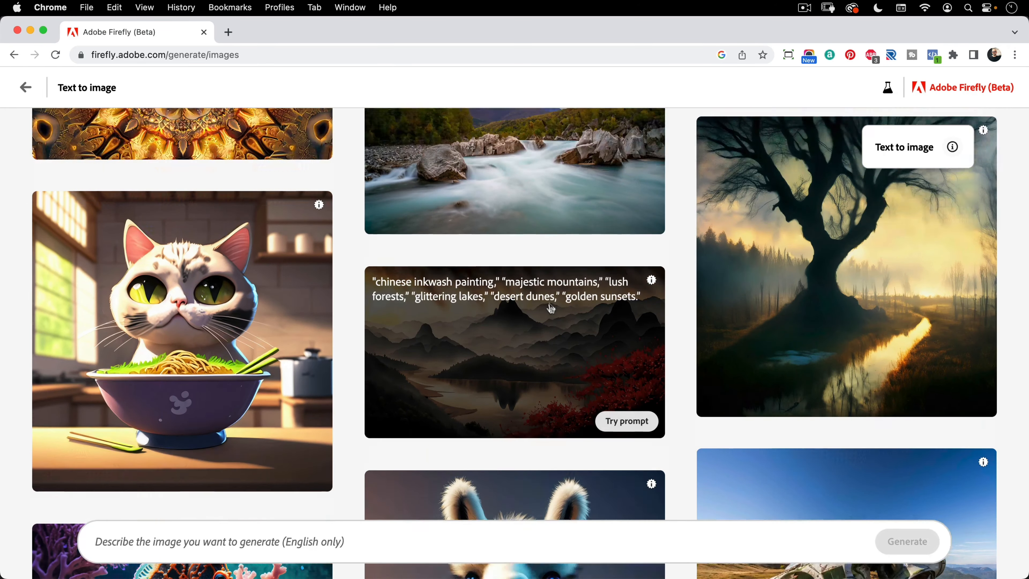
pyautogui.scroll(4, 551, 308)
pyautogui.scroll(3, 584, 357)
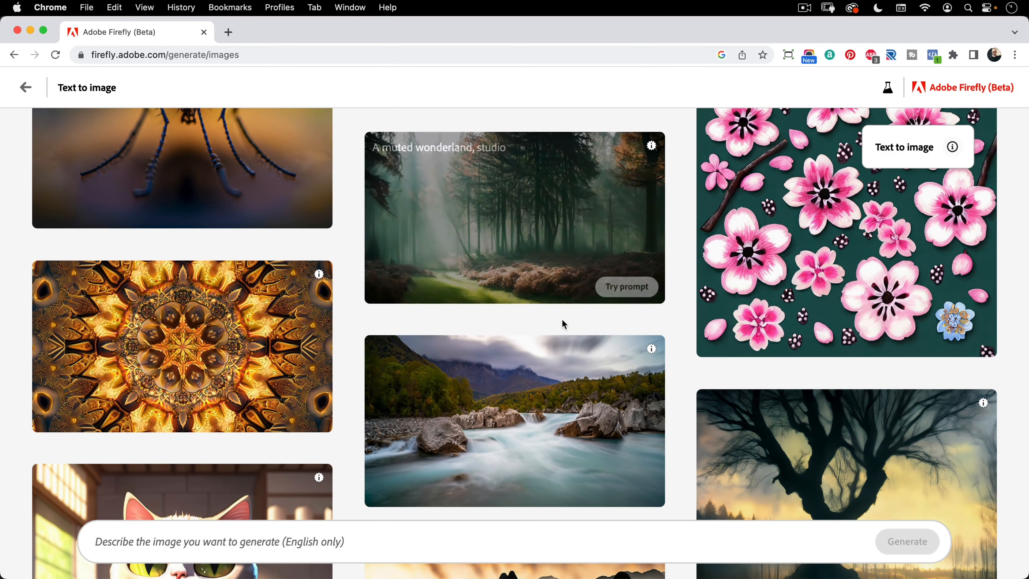
pyautogui.scroll(-15, 563, 320)
pyautogui.scroll(1, 565, 314)
pyautogui.scroll(20, 567, 309)
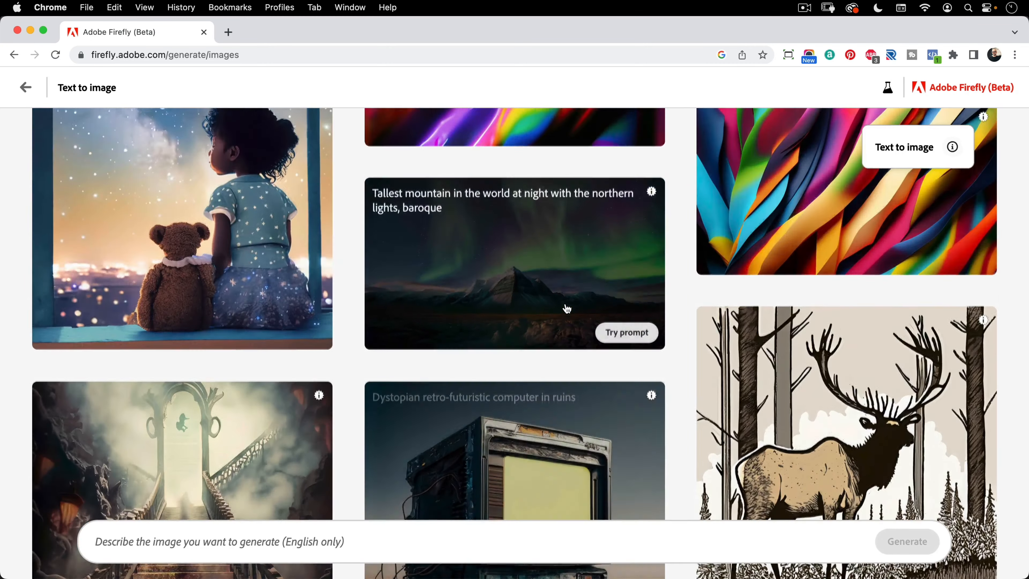
pyautogui.scroll(15, 567, 310)
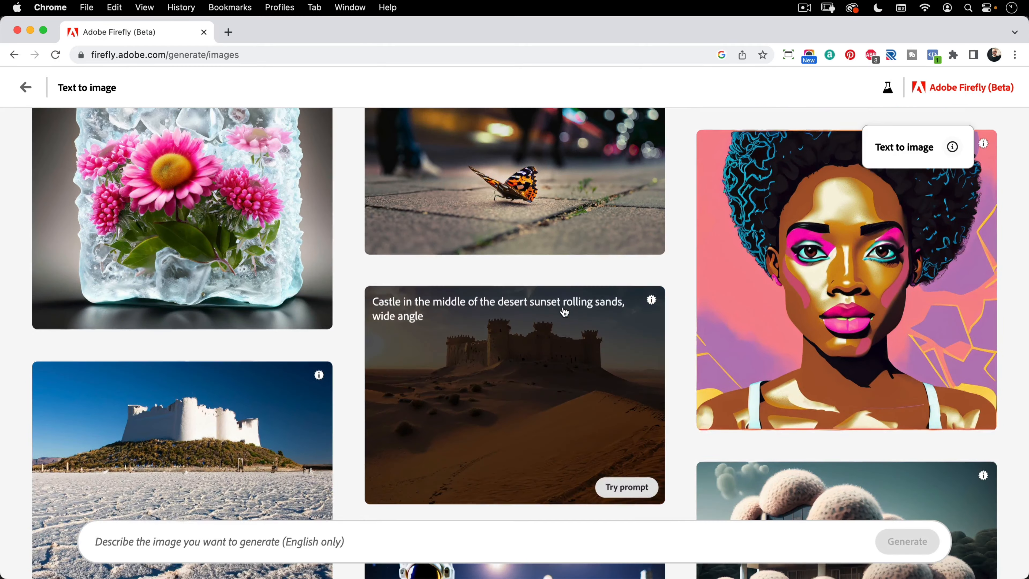
pyautogui.scroll(5, 563, 312)
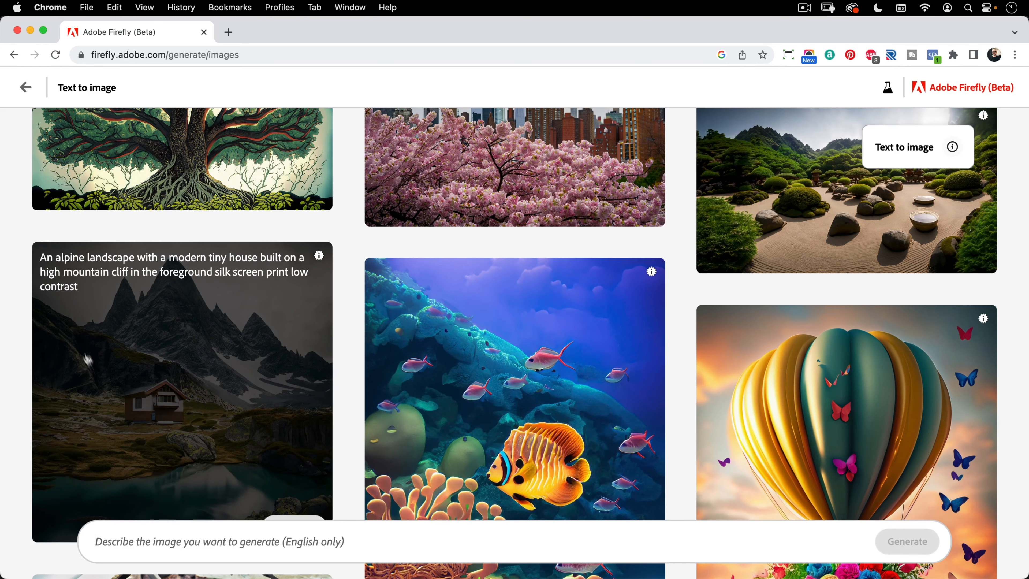
pyautogui.scroll(-10, 176, 340)
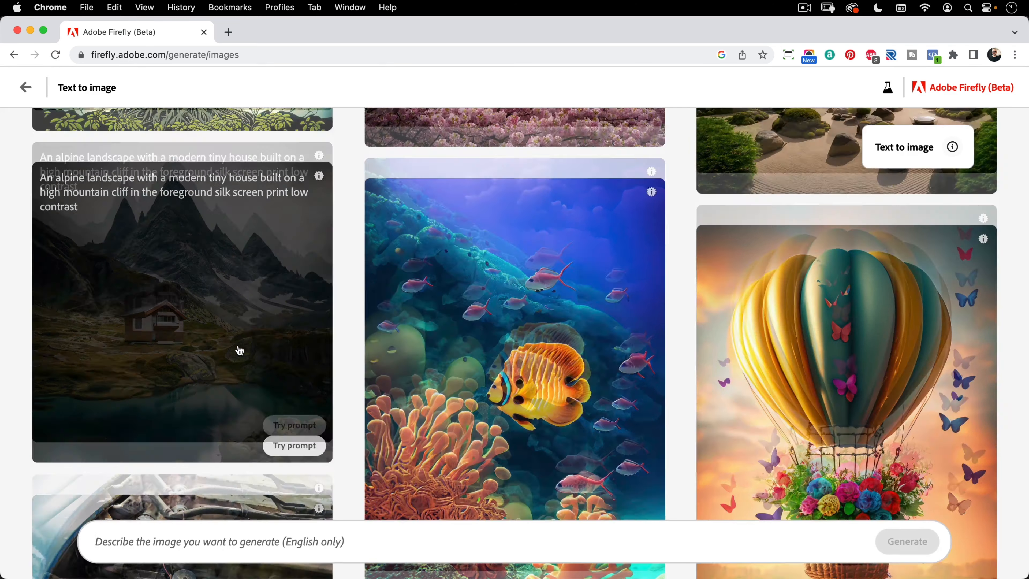
pyautogui.scroll(12, 756, 367)
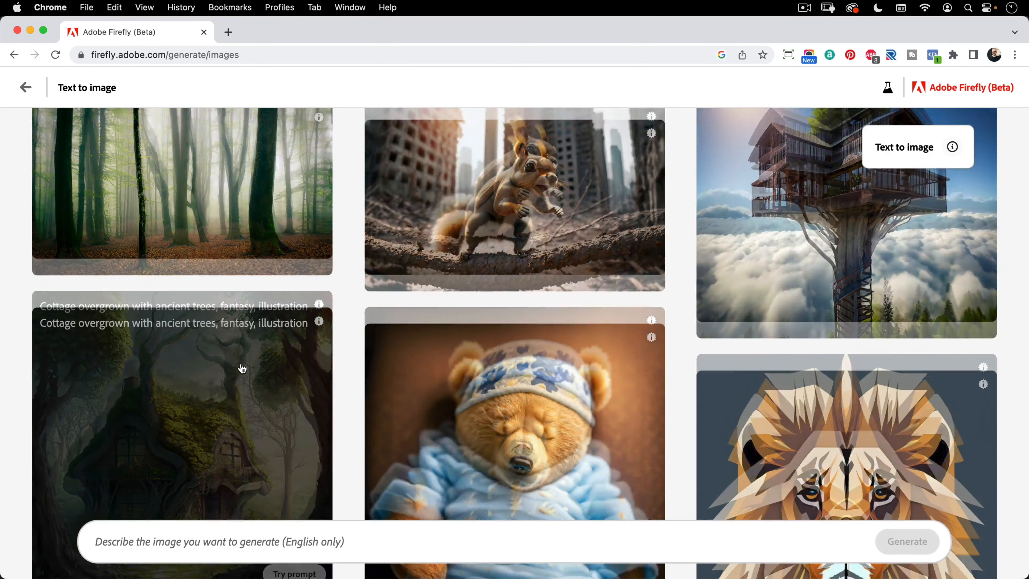
pyautogui.scroll(15, 754, 369)
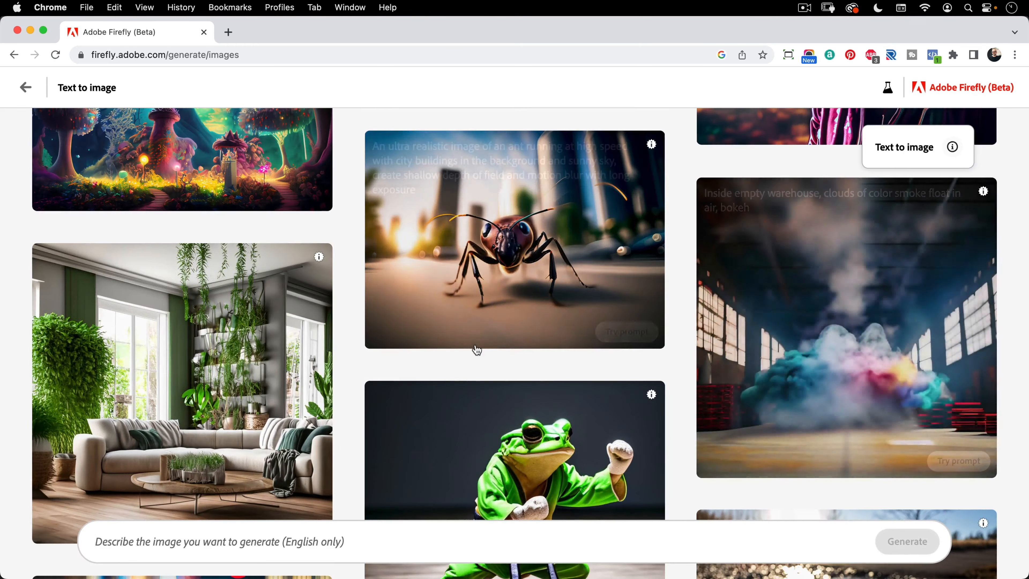
pyautogui.scroll(15, 475, 336)
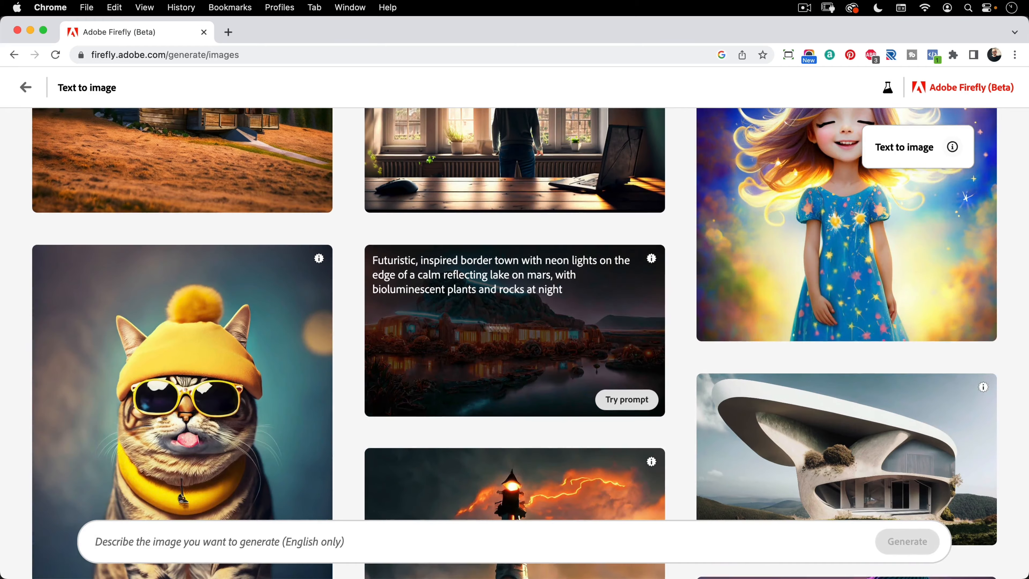
pyautogui.scroll(5, 482, 329)
pyautogui.scroll(10, 483, 329)
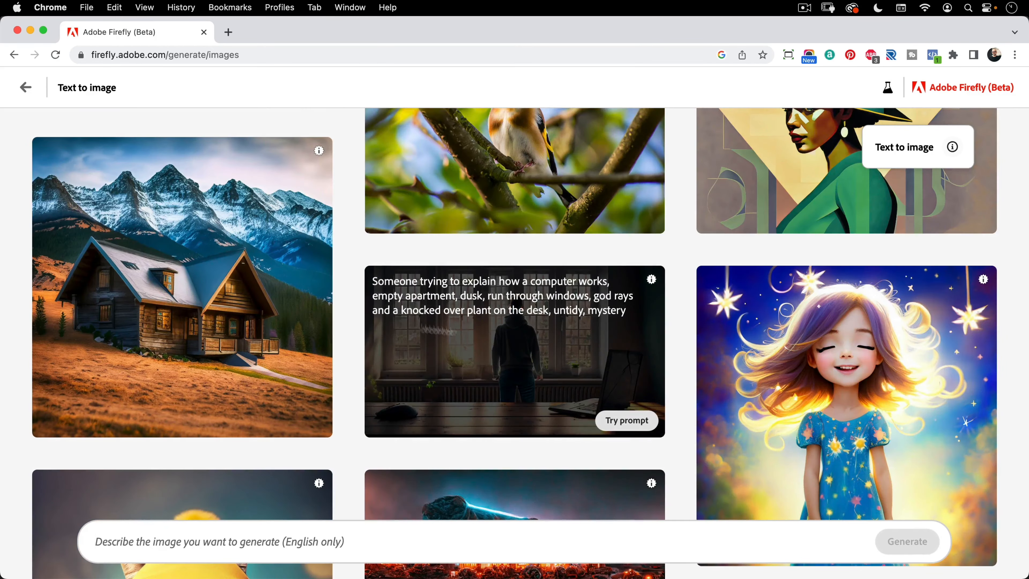
pyautogui.scroll(5, 403, 314)
pyautogui.scroll(15, 508, 329)
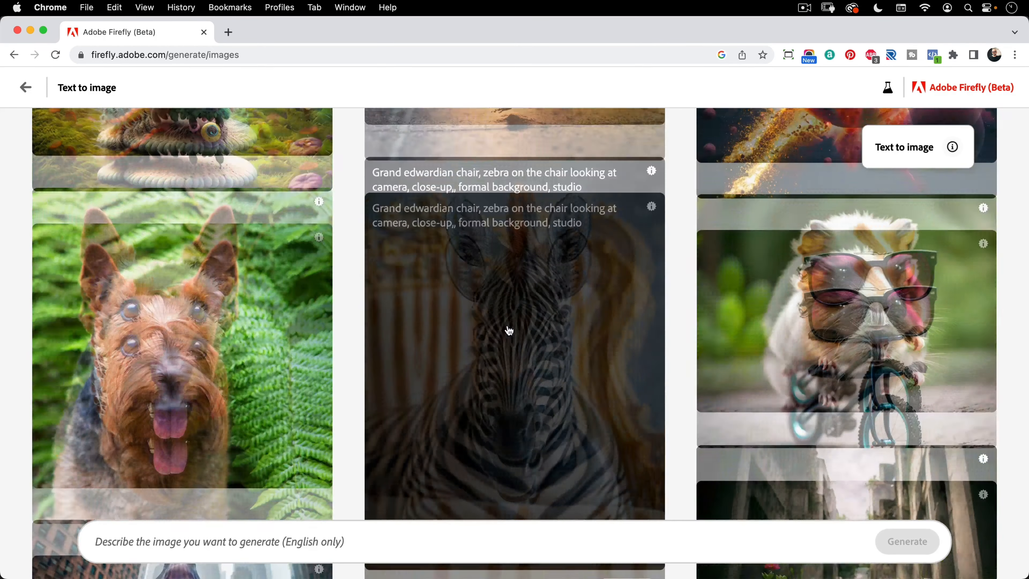
pyautogui.scroll(6, 508, 329)
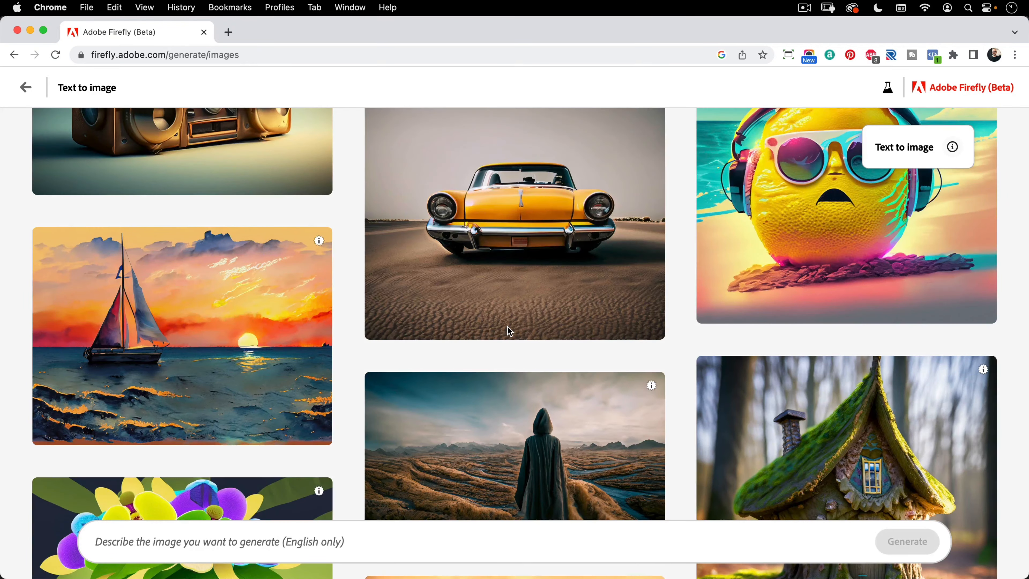
pyautogui.scroll(-4, 508, 331)
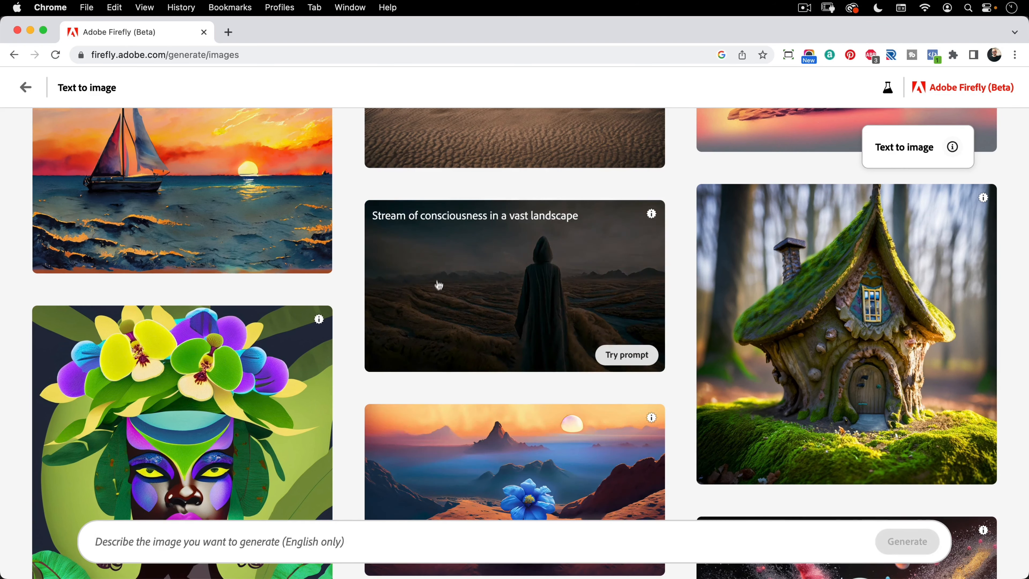
pyautogui.scroll(5, 438, 289)
pyautogui.scroll(8, 436, 298)
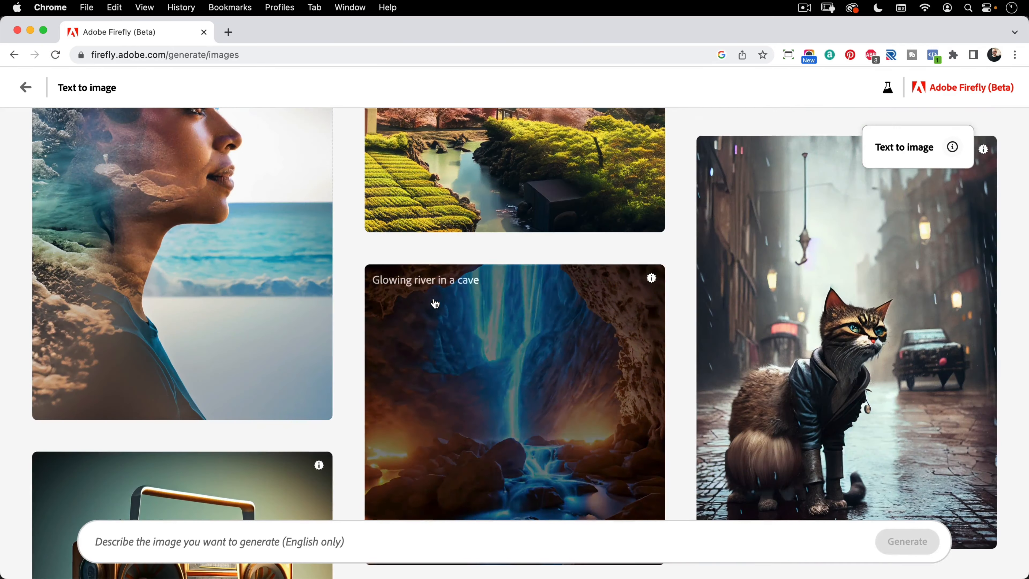
pyautogui.scroll(10, 435, 303)
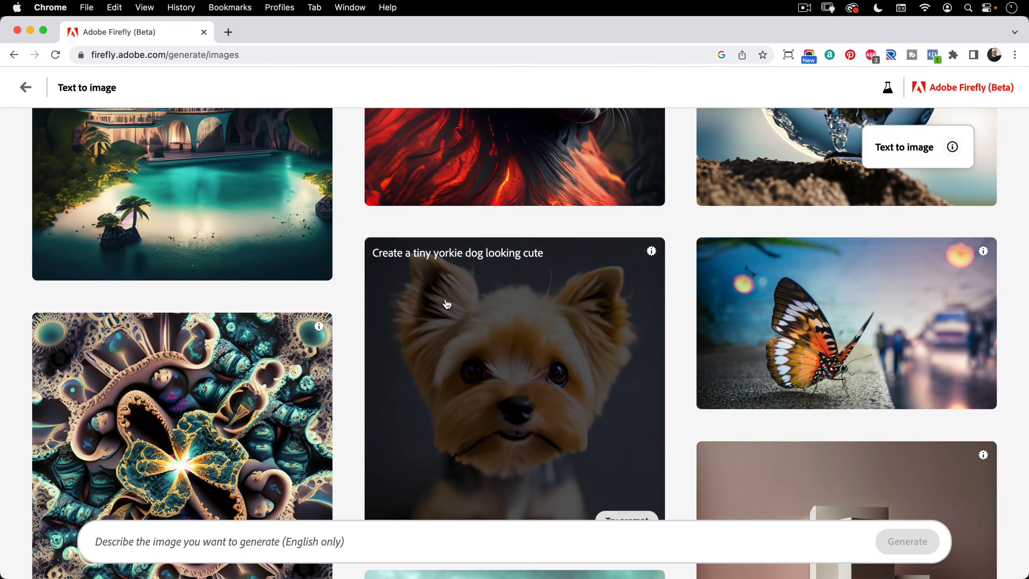
pyautogui.scroll(-7, 447, 306)
pyautogui.scroll(10, 446, 306)
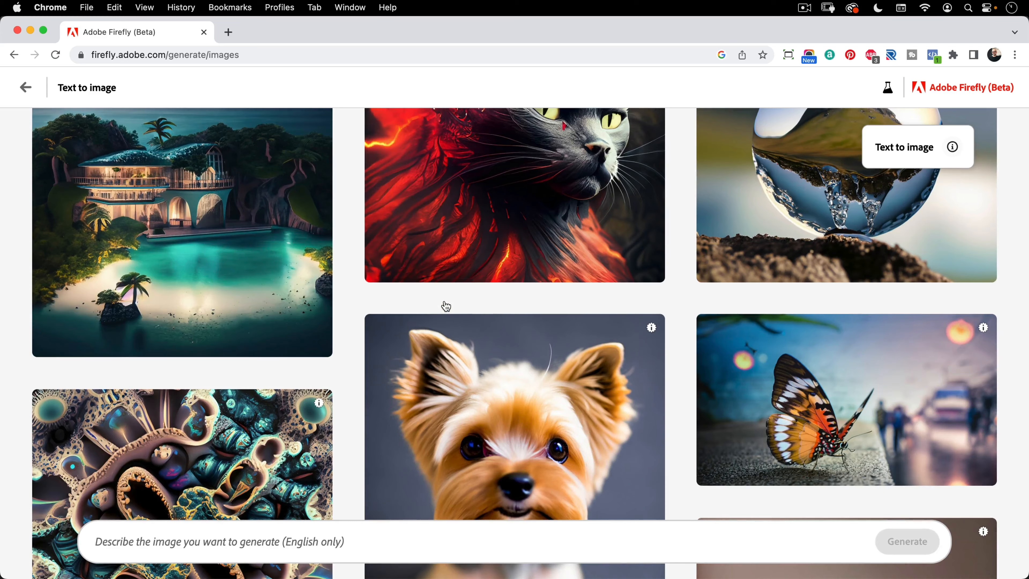
pyautogui.scroll(8, 447, 306)
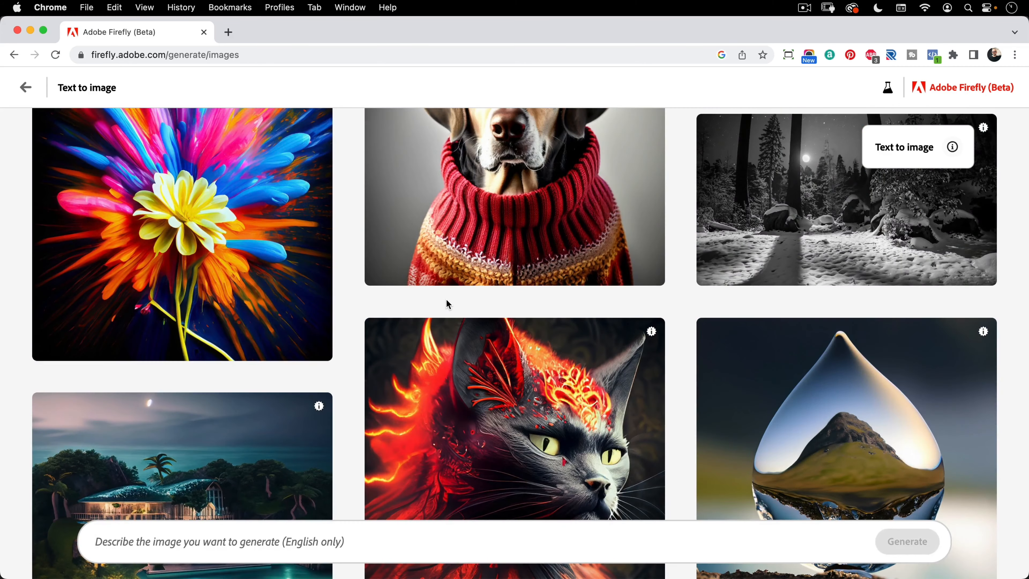
pyautogui.scroll(8, 451, 292)
pyautogui.scroll(8, 450, 300)
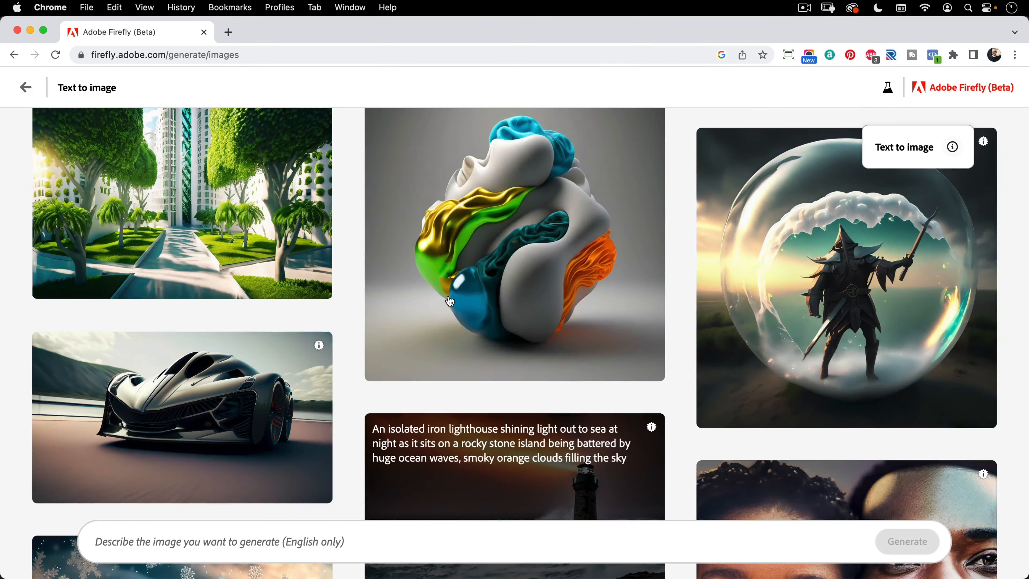
pyautogui.scroll(9, 450, 301)
pyautogui.scroll(2, 450, 300)
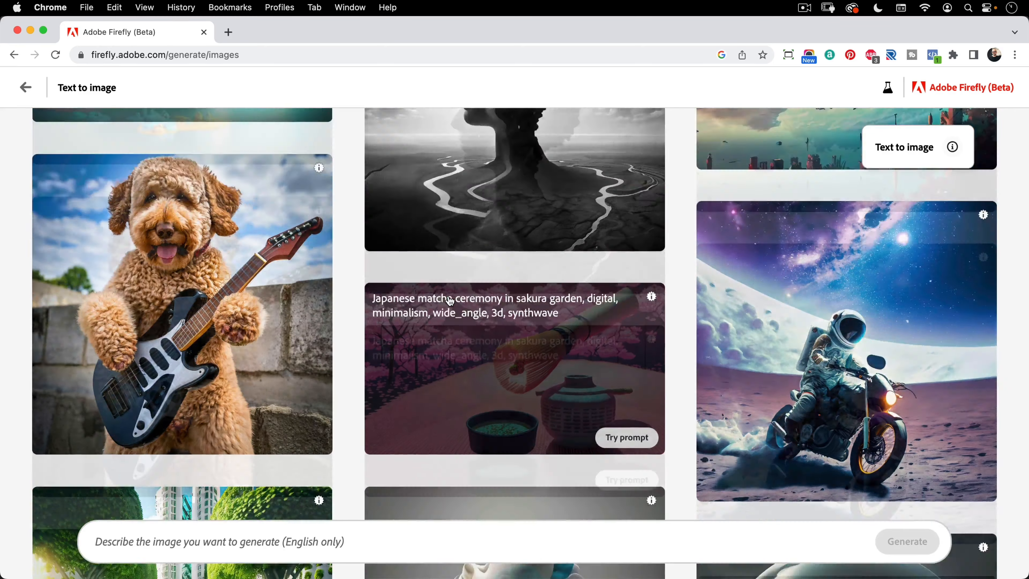
pyautogui.scroll(5, 450, 300)
pyautogui.scroll(5, 451, 303)
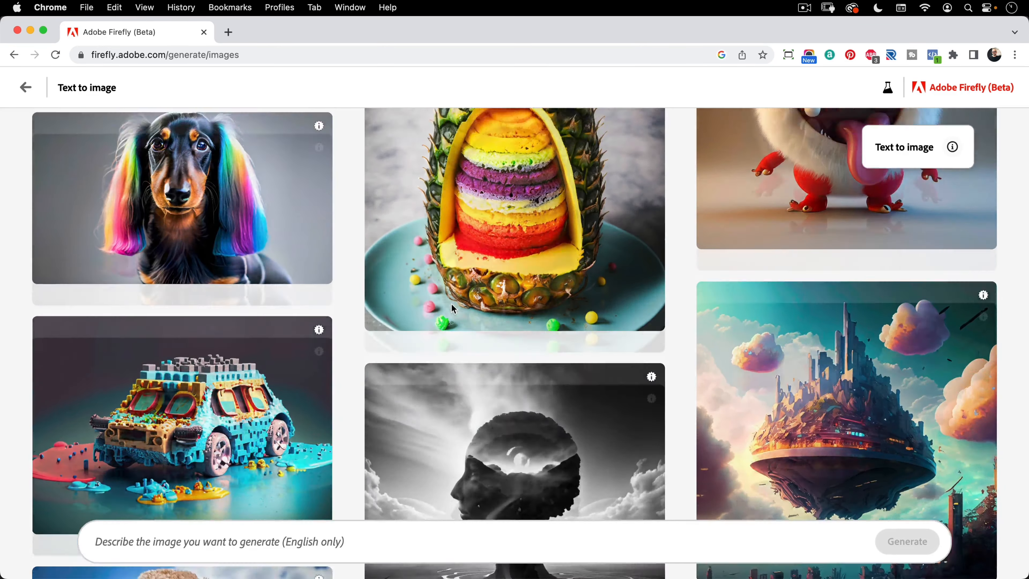
pyautogui.scroll(10, 451, 304)
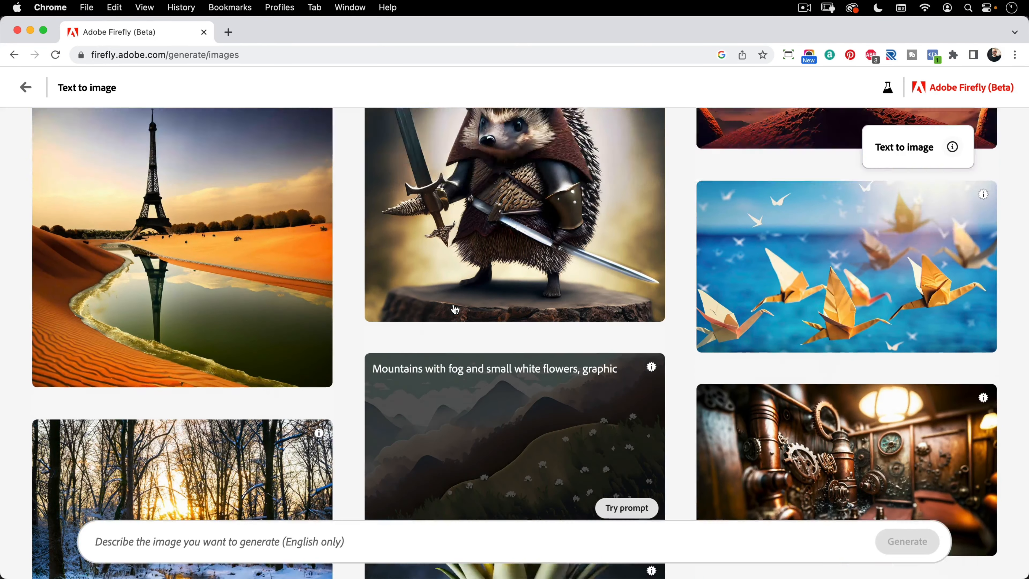
pyautogui.scroll(12, 455, 309)
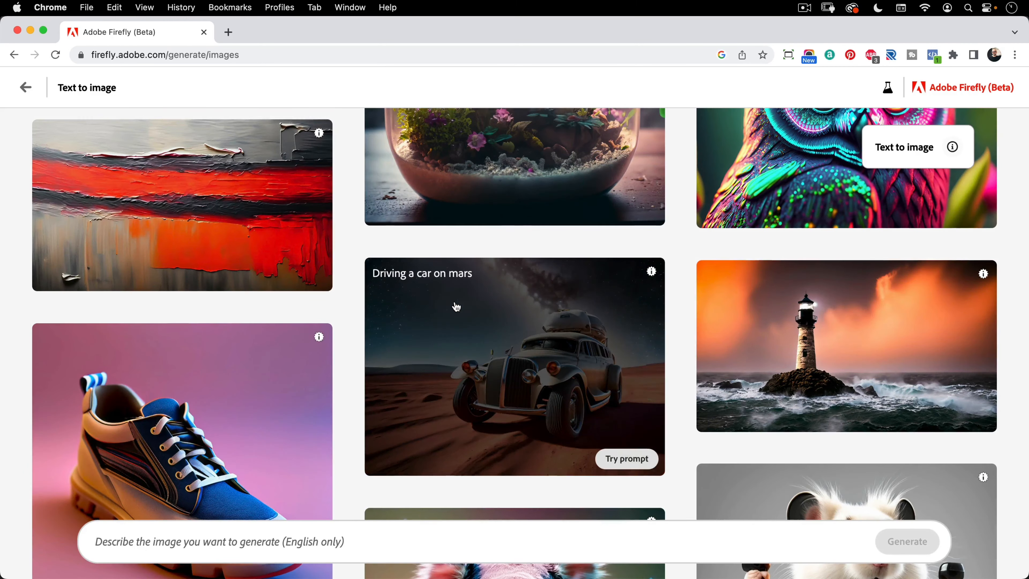
pyautogui.scroll(7, 457, 306)
pyautogui.scroll(7, 458, 307)
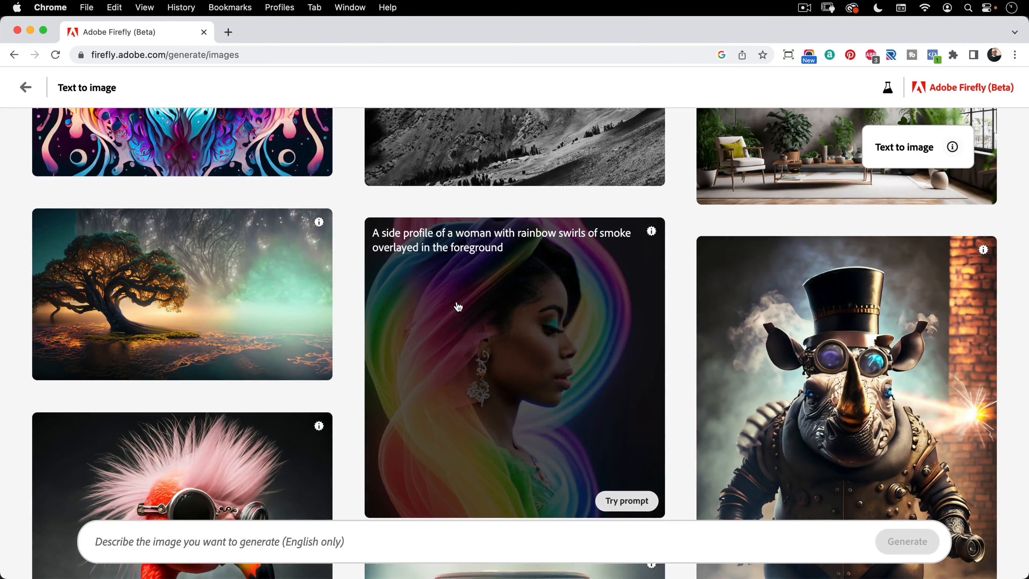
pyautogui.scroll(6, 458, 307)
pyautogui.scroll(8, 462, 306)
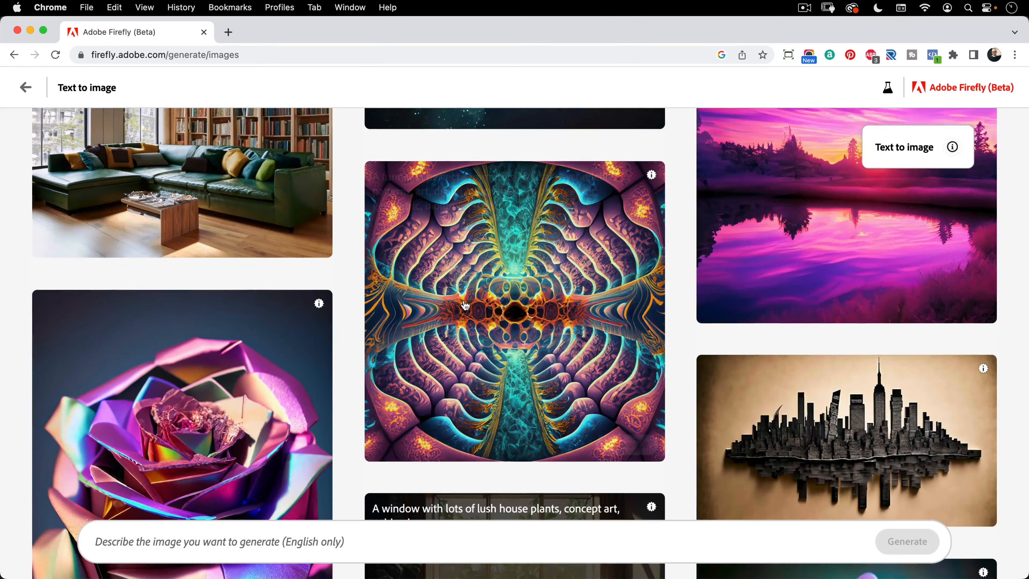
pyautogui.scroll(15, 466, 307)
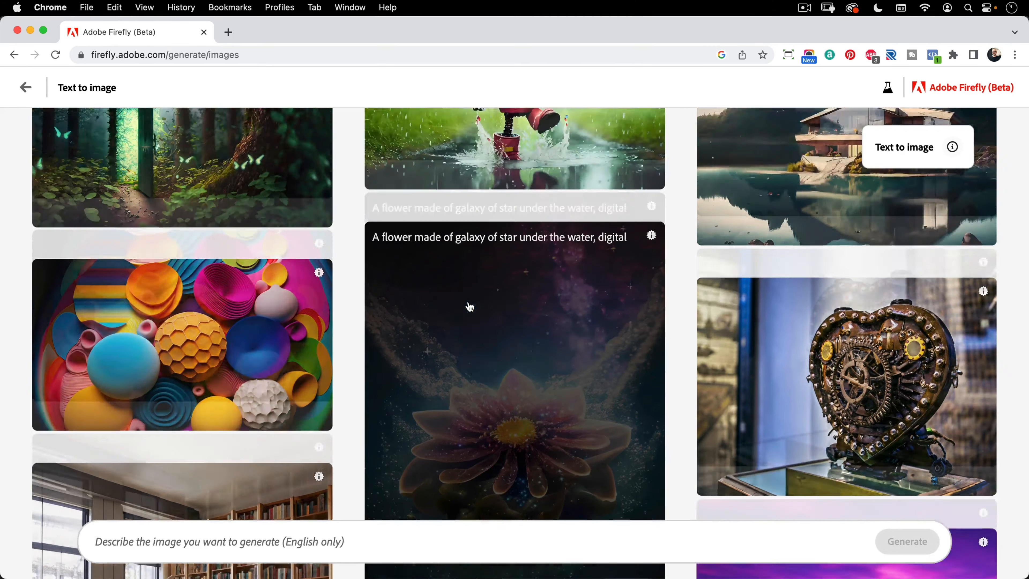
# Try the gallery's sample prompt for a modern house on an island in a pond surrounded by mountains, and review the generated images
pyautogui.scroll(5, 470, 307)
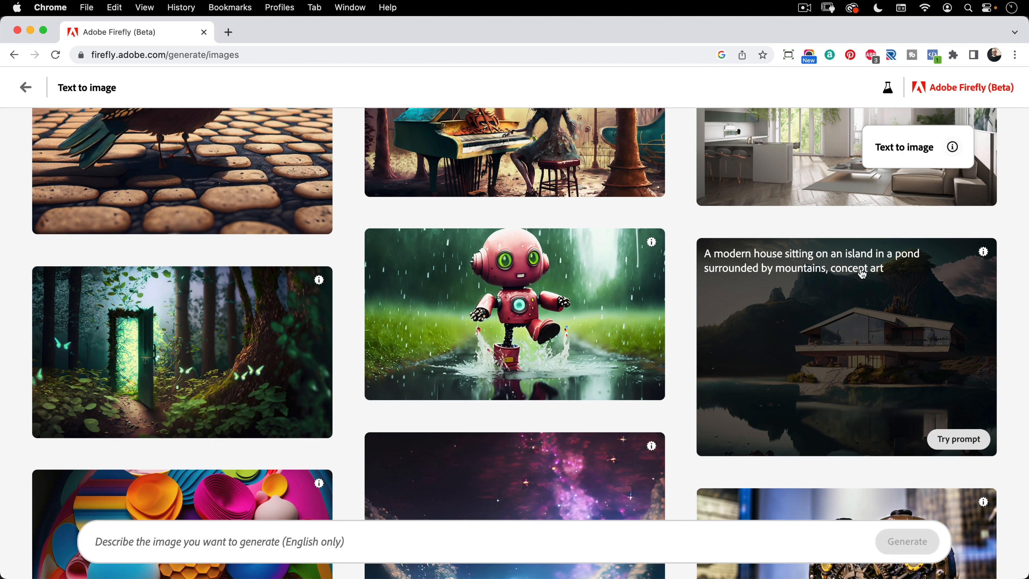
pyautogui.click(959, 439)
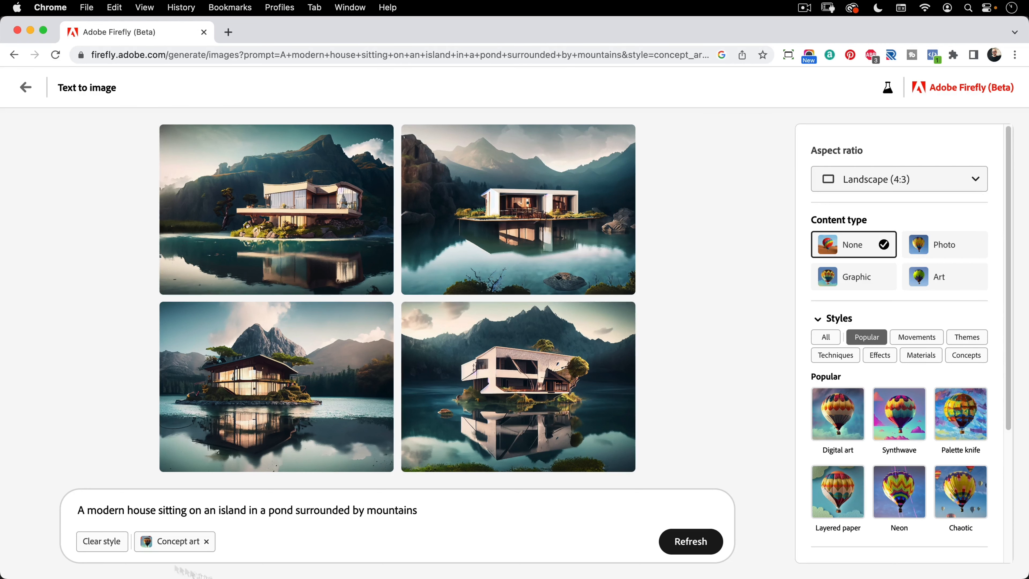
pyautogui.moveTo(412, 177)
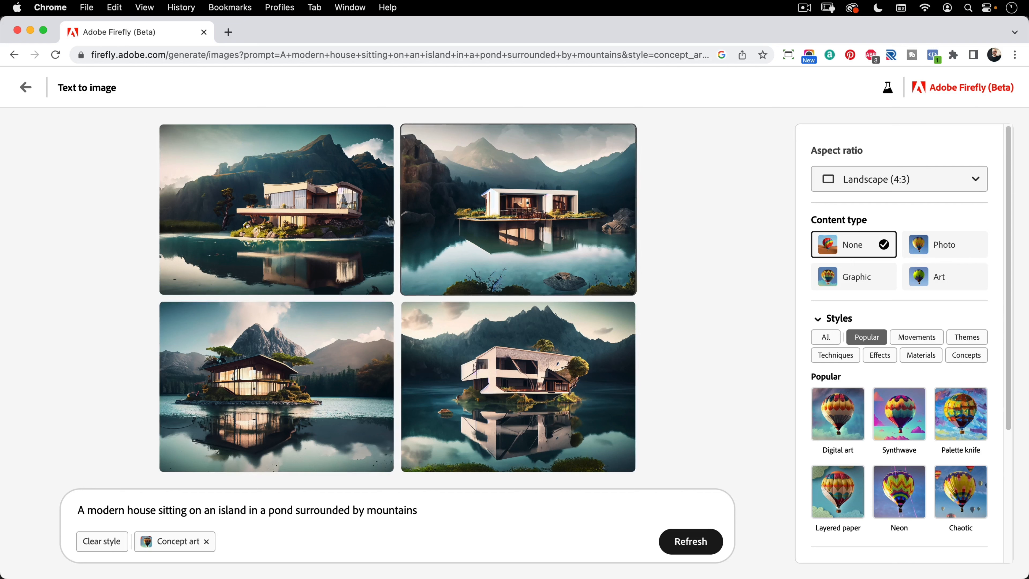
pyautogui.moveTo(478, 399)
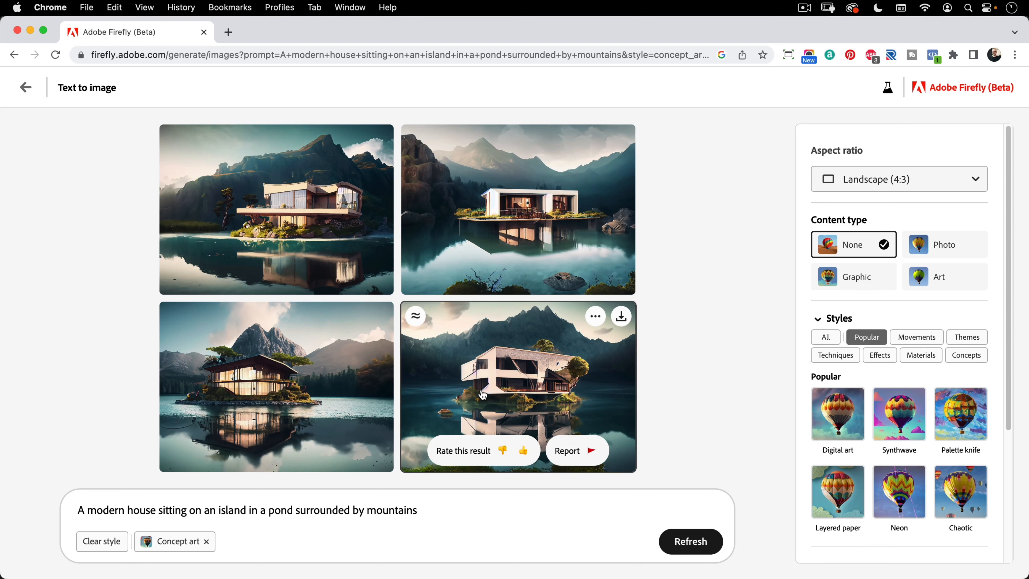
pyautogui.moveTo(260, 207)
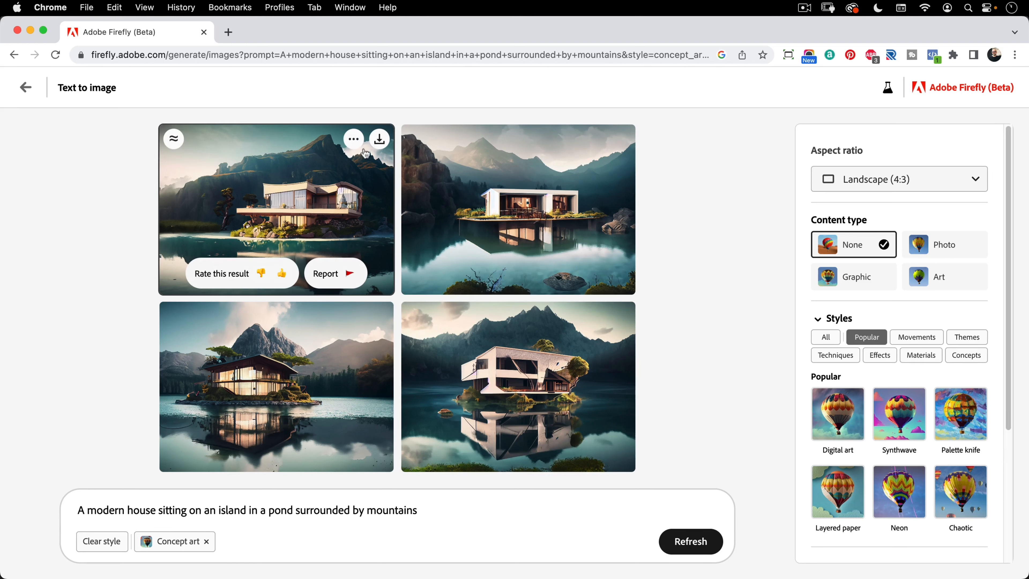
# Copy the first generated house image to the clipboard
pyautogui.click(354, 139)
pyautogui.click(354, 139)
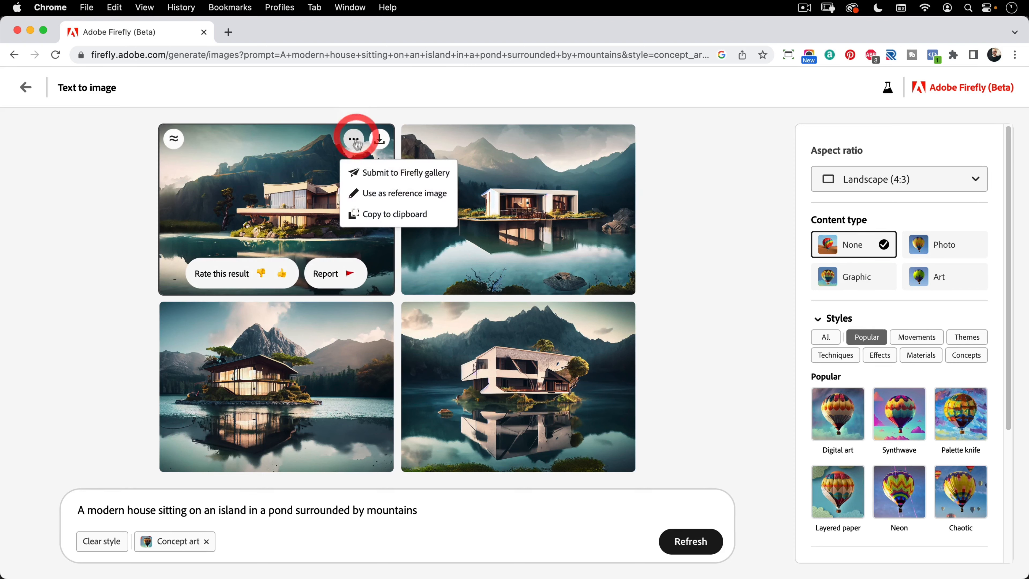
pyautogui.click(360, 218)
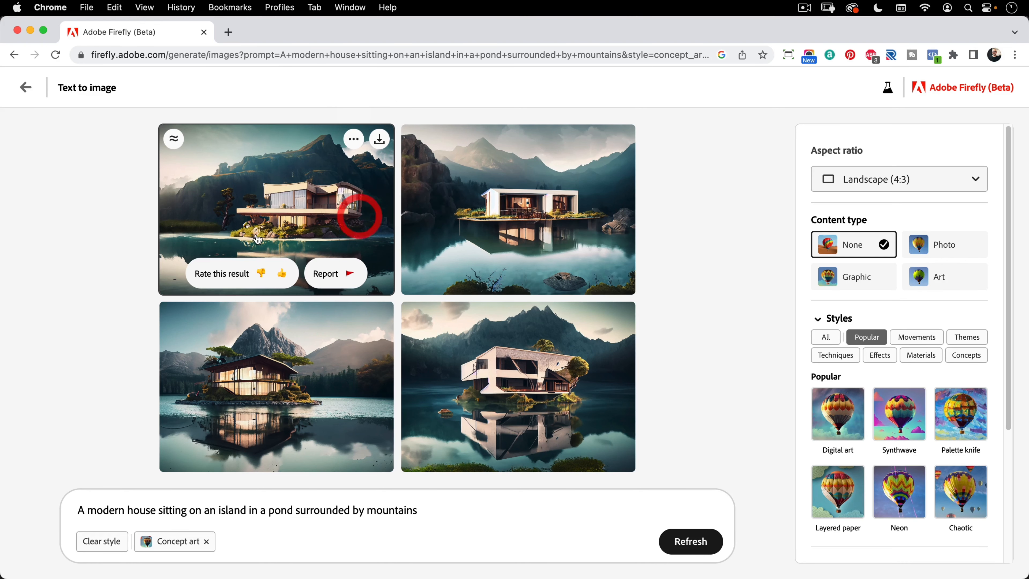
# Open Facebook in a new tab, paste the copied image into a new post to examine its watermark, and close the post unpublished
pyautogui.click(229, 32)
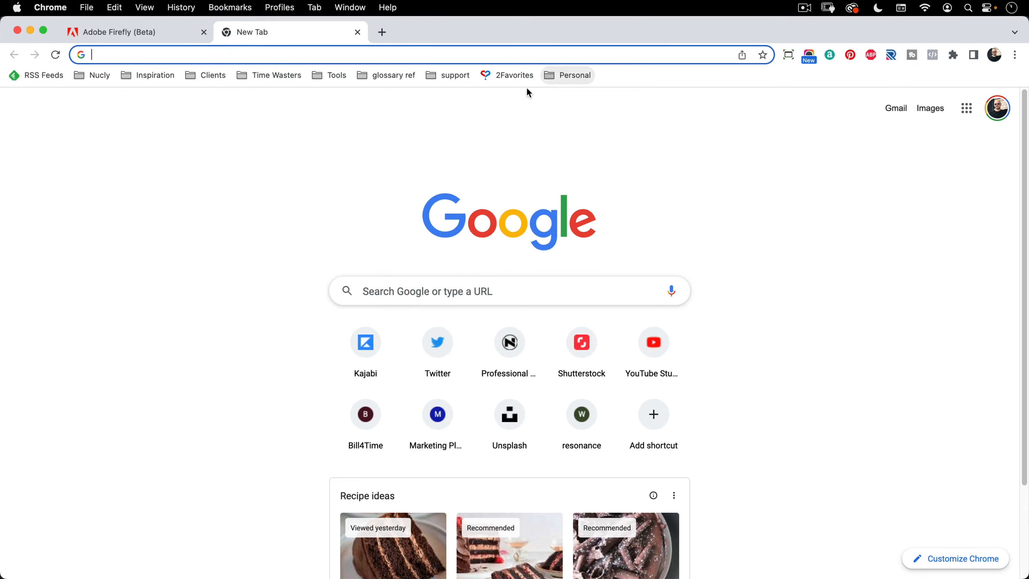
pyautogui.write('fac')
pyautogui.press('Return')
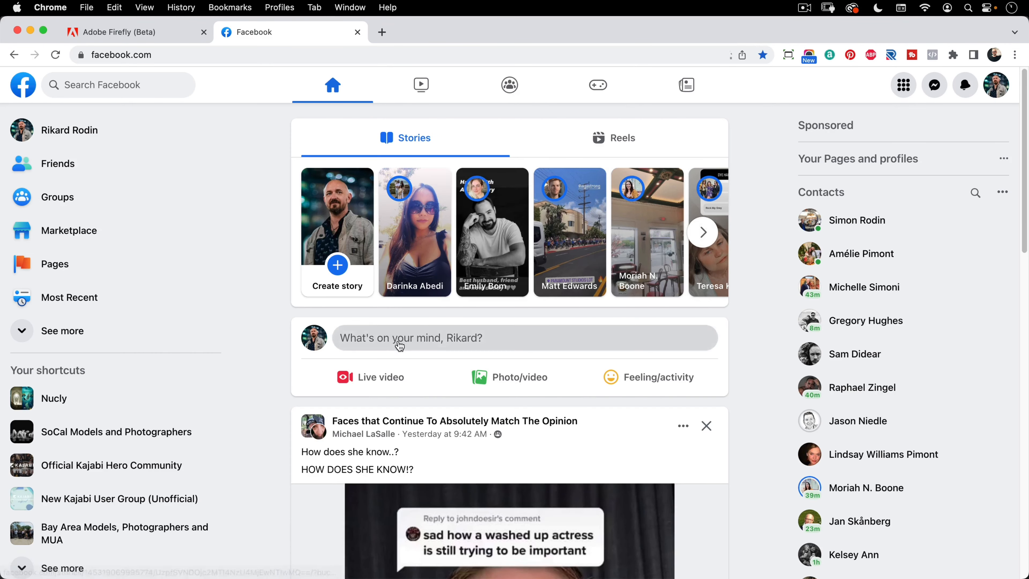
pyautogui.click(399, 342)
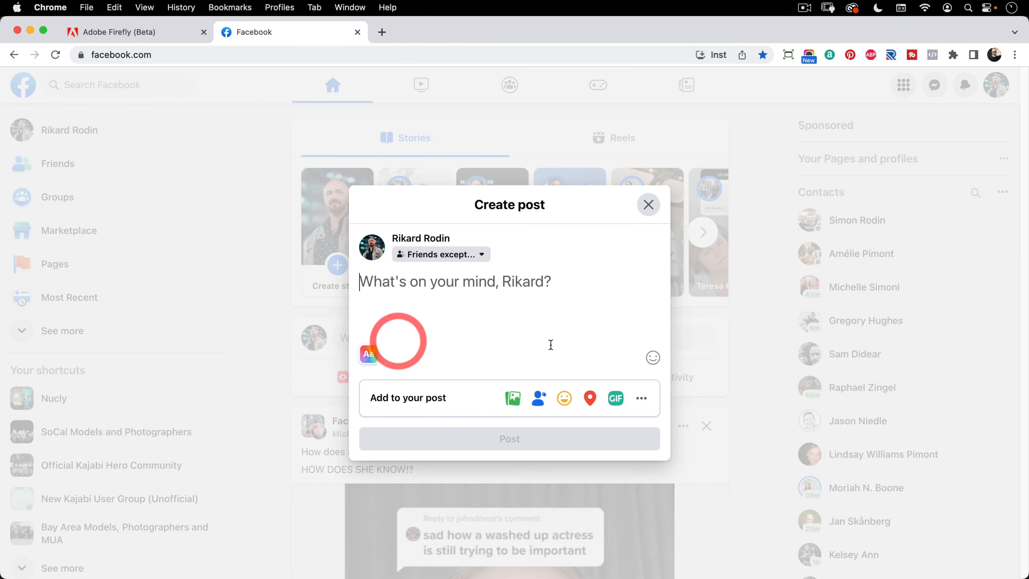
pyautogui.press('super+v')
pyautogui.scroll(-3, 509, 348)
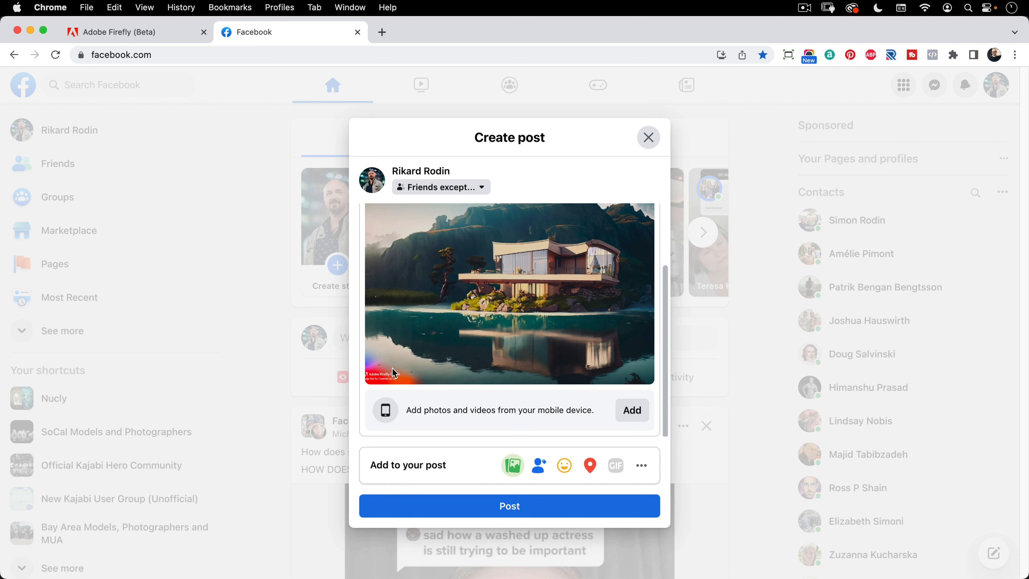
pyautogui.click(650, 136)
# Return to Adobe Firefly and generate images similar to the first house result
pyautogui.click(174, 32)
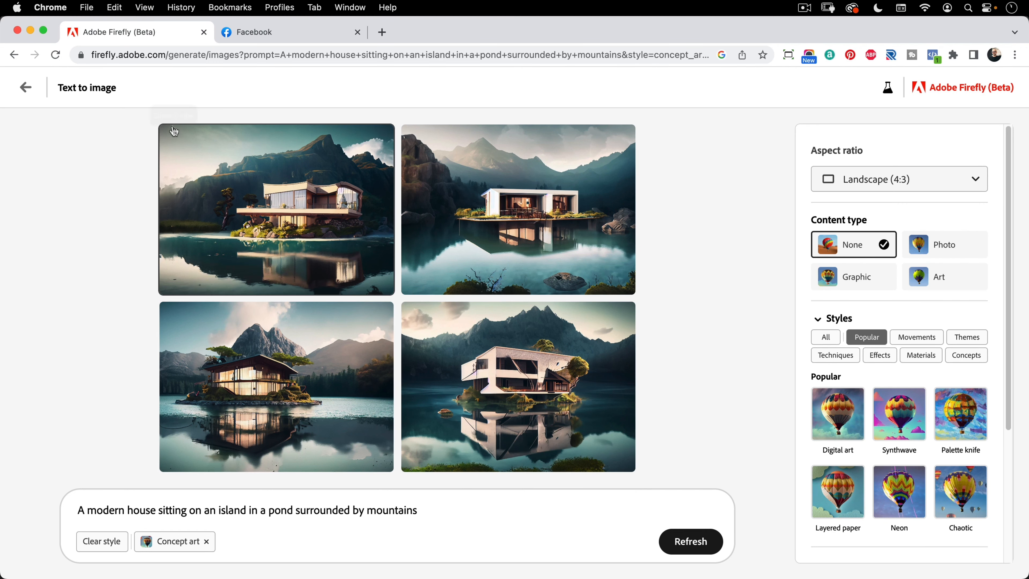
pyautogui.moveTo(174, 142)
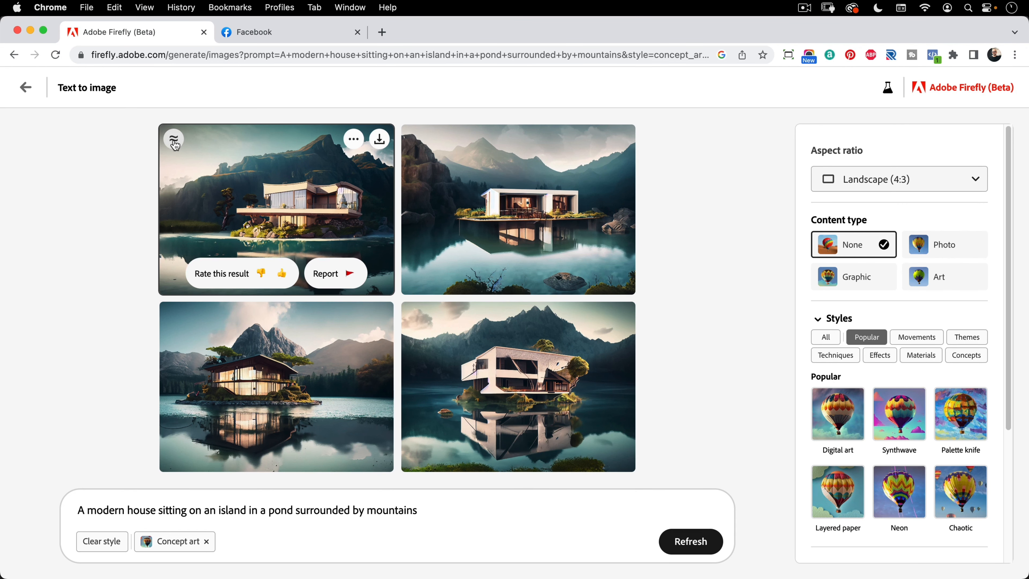
pyautogui.click(174, 140)
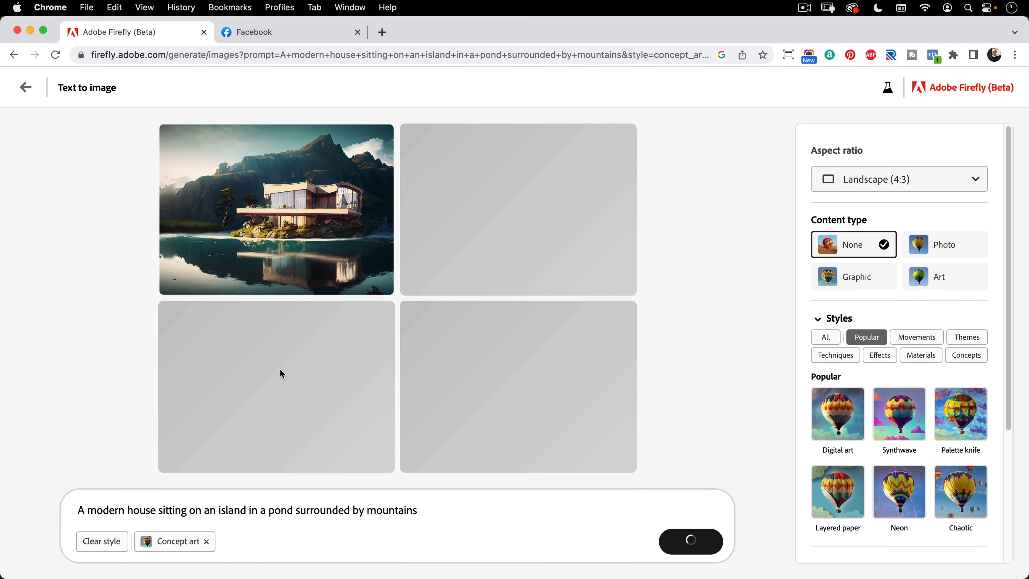
pyautogui.moveTo(282, 201)
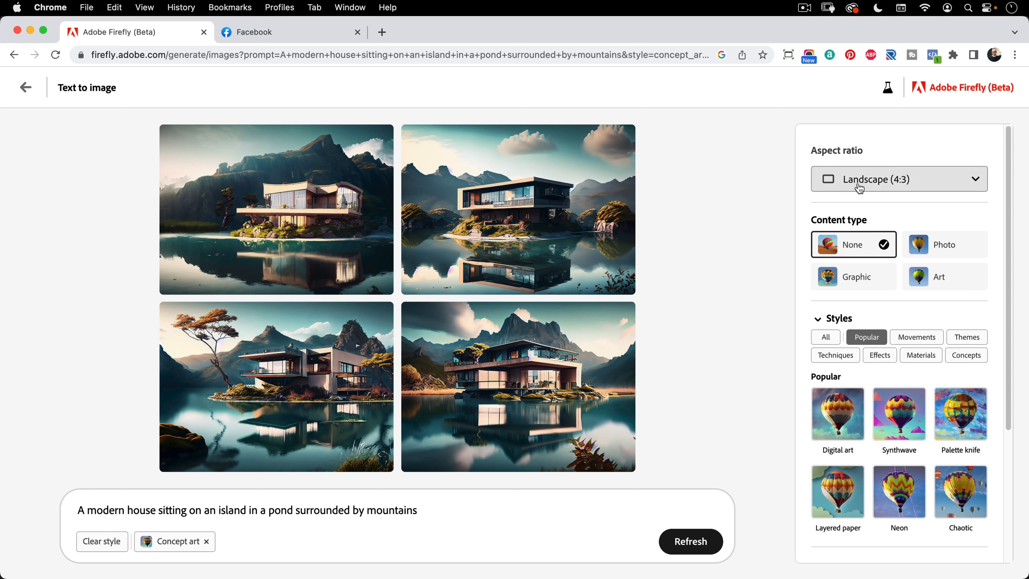
# Set the aspect ratio to Widescreen (16:9) and look over the style, color and tone, lighting and composition options
pyautogui.click(893, 179)
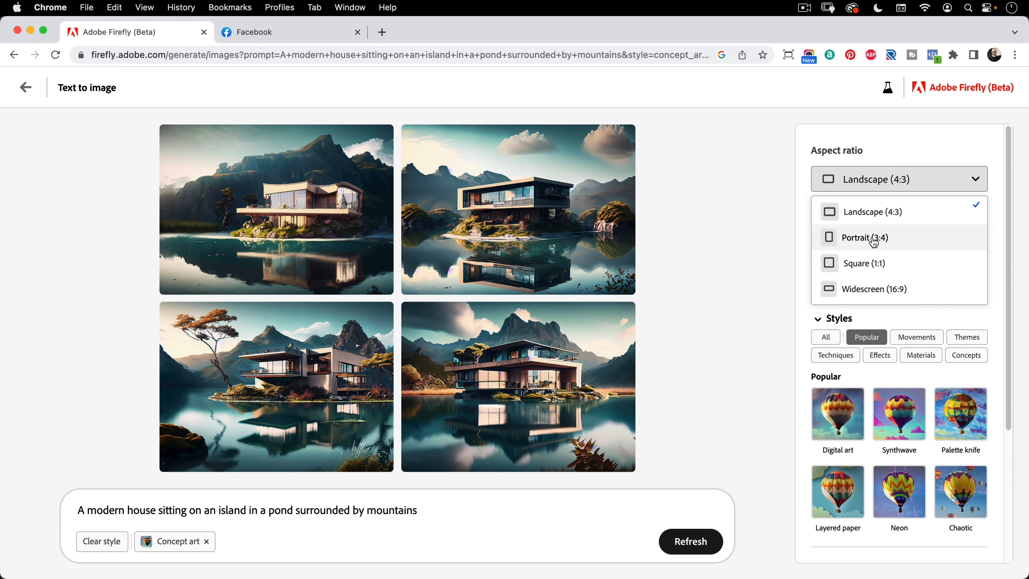
pyautogui.click(862, 289)
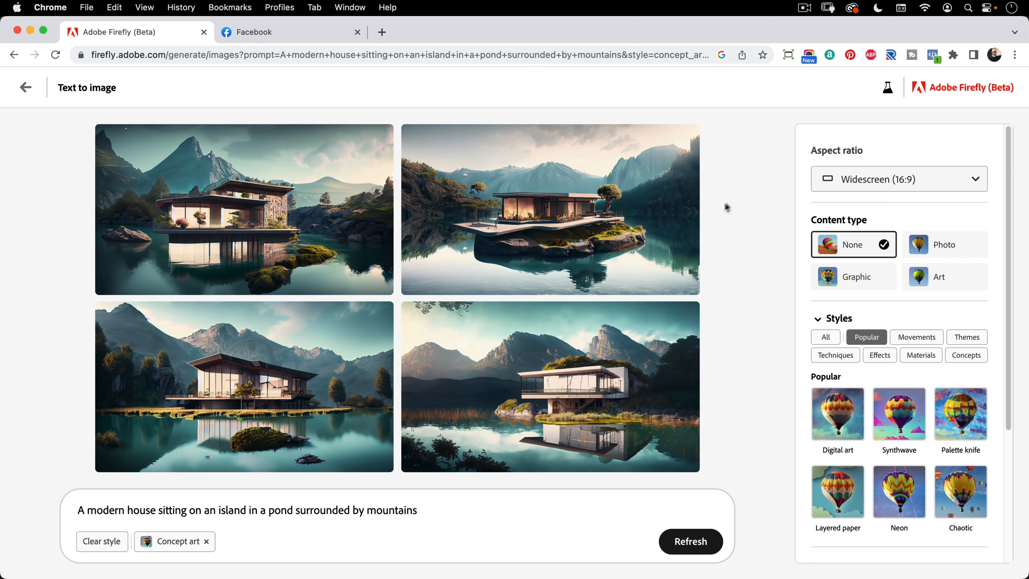
pyautogui.scroll(-3, 900, 181)
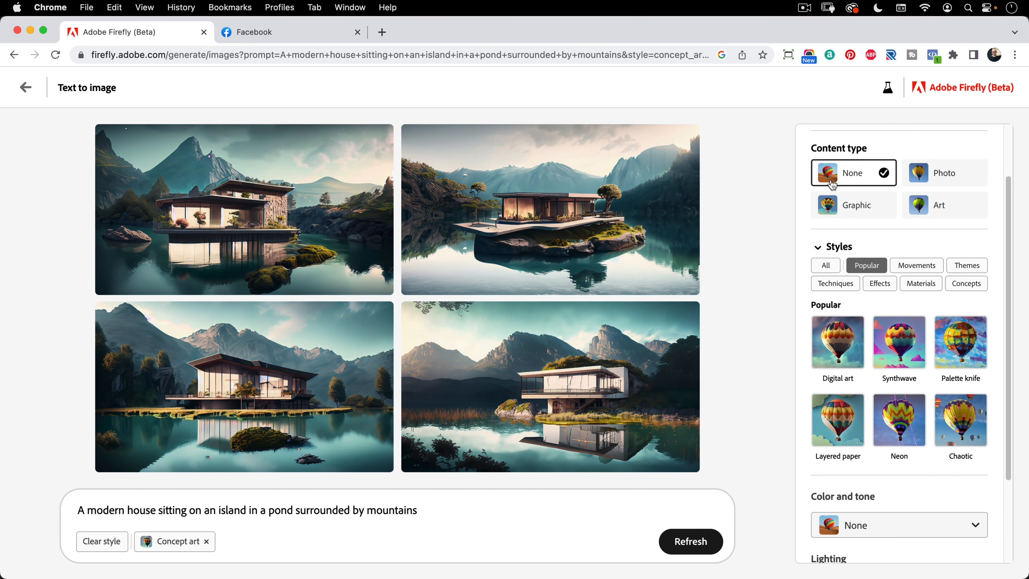
pyautogui.scroll(-3, 832, 268)
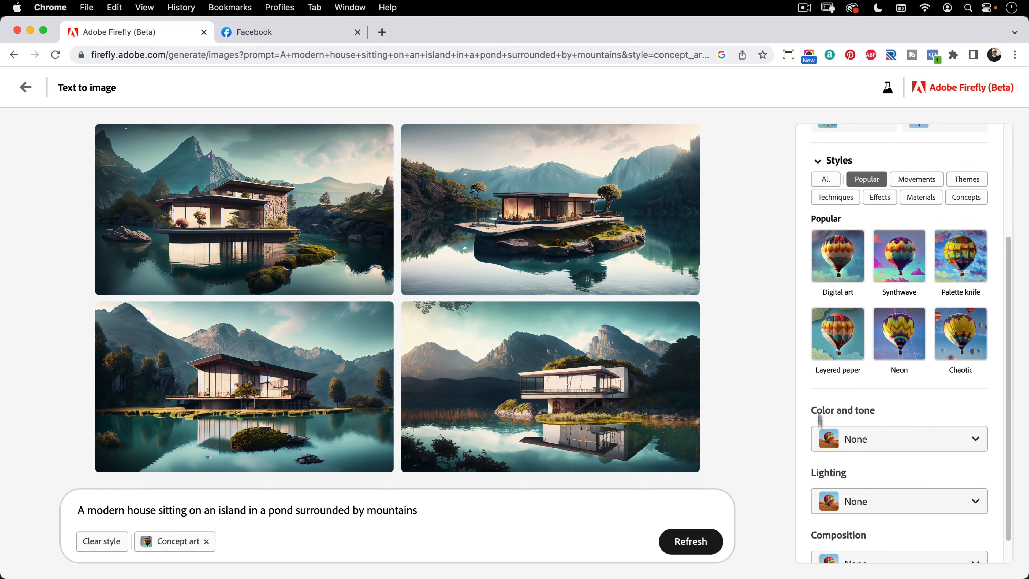
pyautogui.scroll(6, 890, 363)
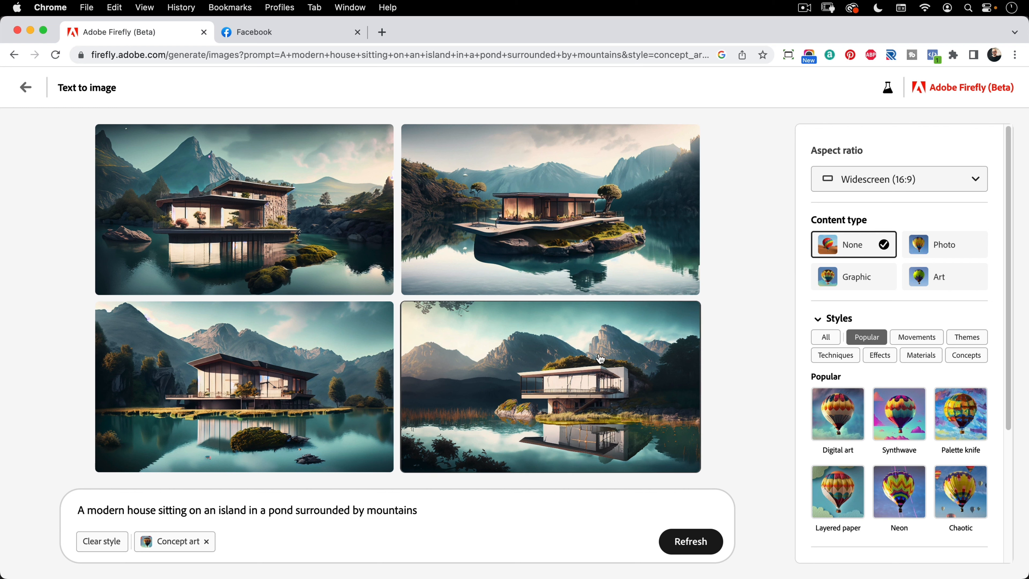
pyautogui.moveTo(600, 358)
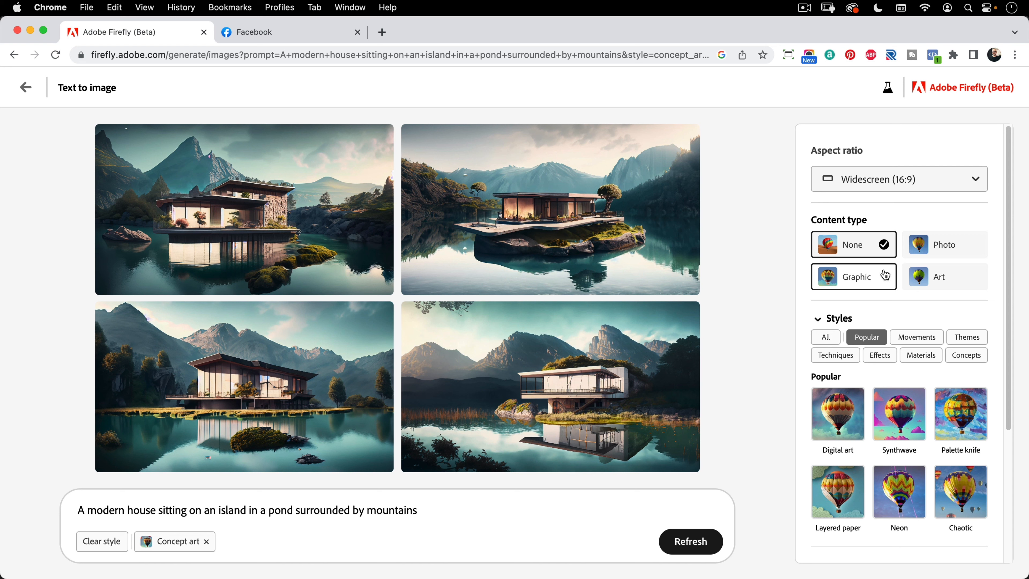
# Generate the house images with the Graphic content type, compare the results, and remove the Graphic style from the prompt
pyautogui.click(854, 277)
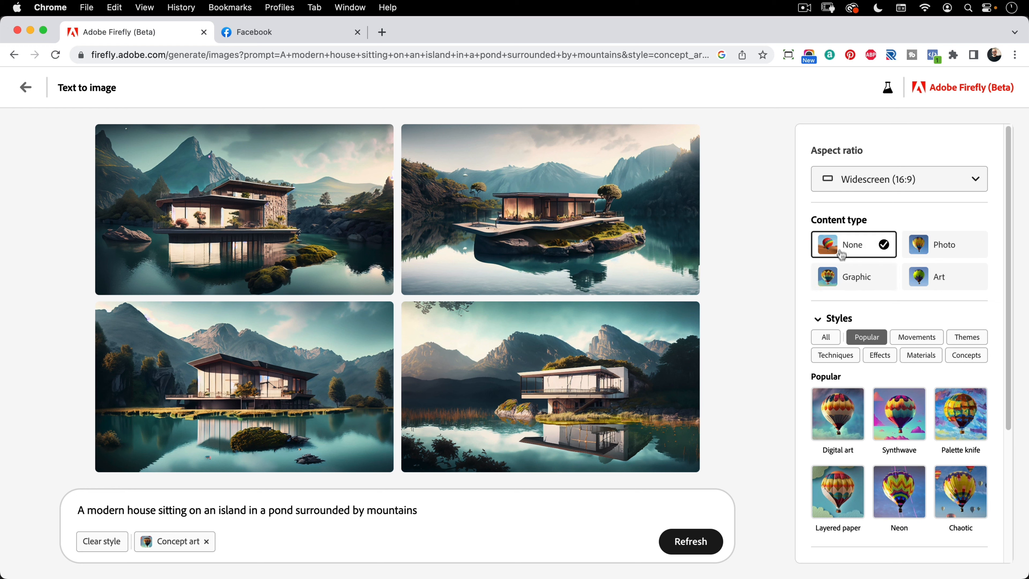
pyautogui.click(848, 274)
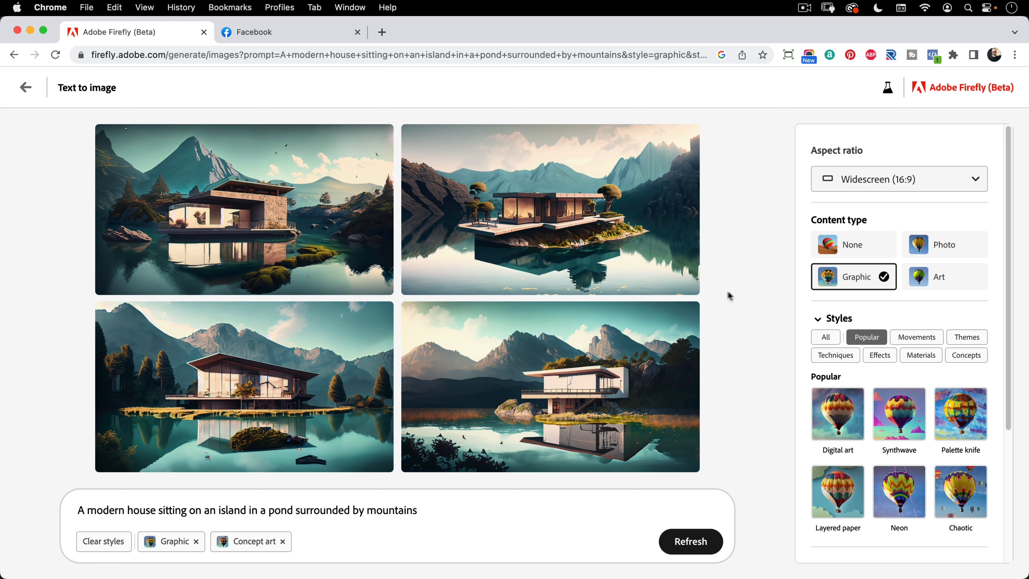
pyautogui.moveTo(218, 177)
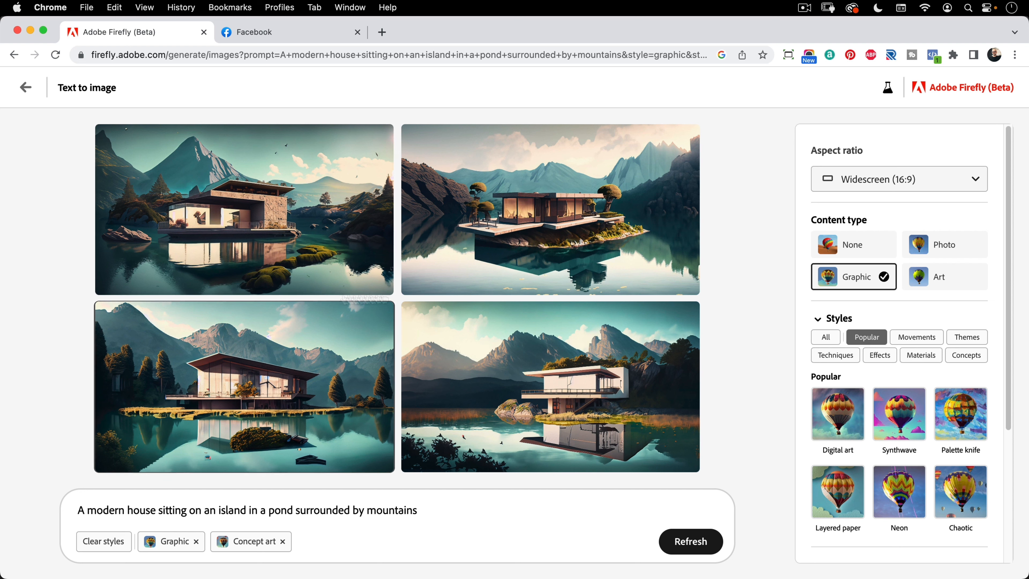
pyautogui.moveTo(415, 324)
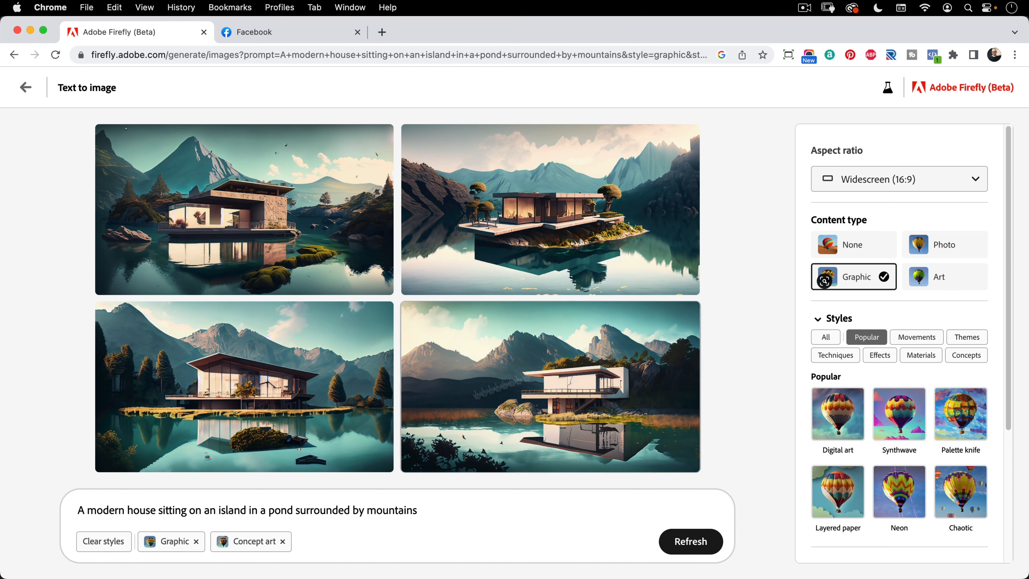
pyautogui.click(196, 542)
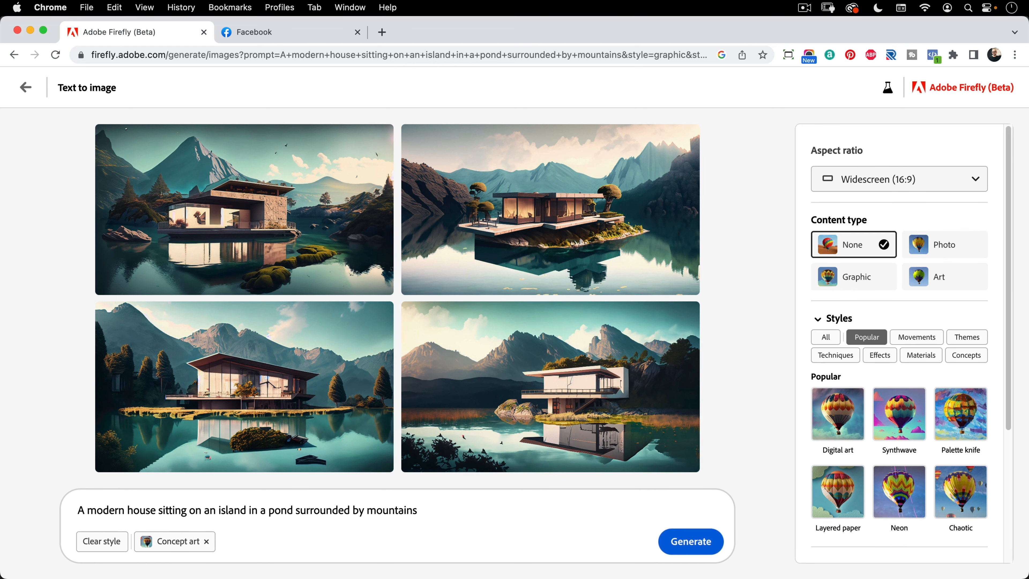
# Generate the house images with the Photo content type, followed by the Art content type
pyautogui.click(936, 243)
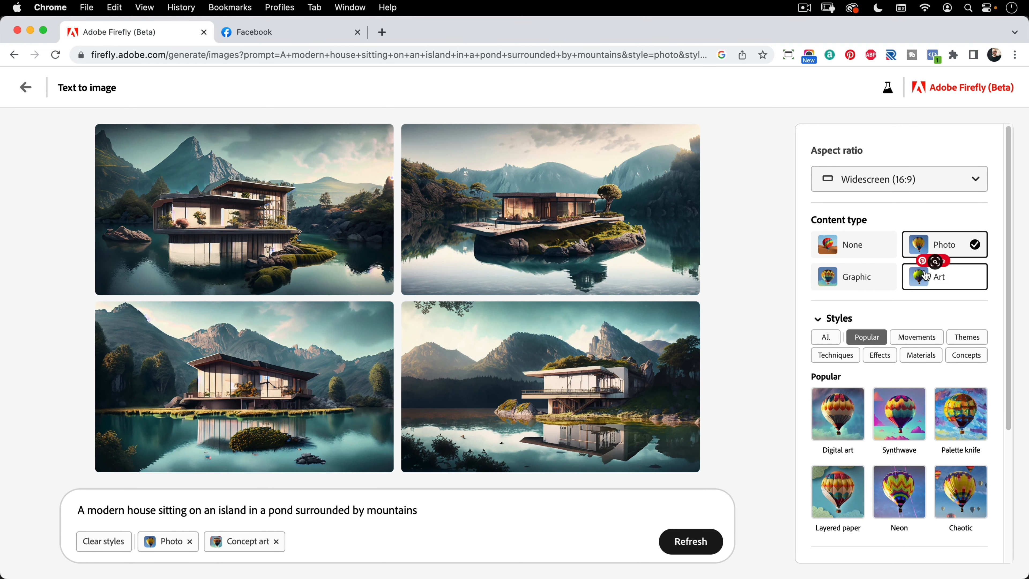
pyautogui.click(951, 279)
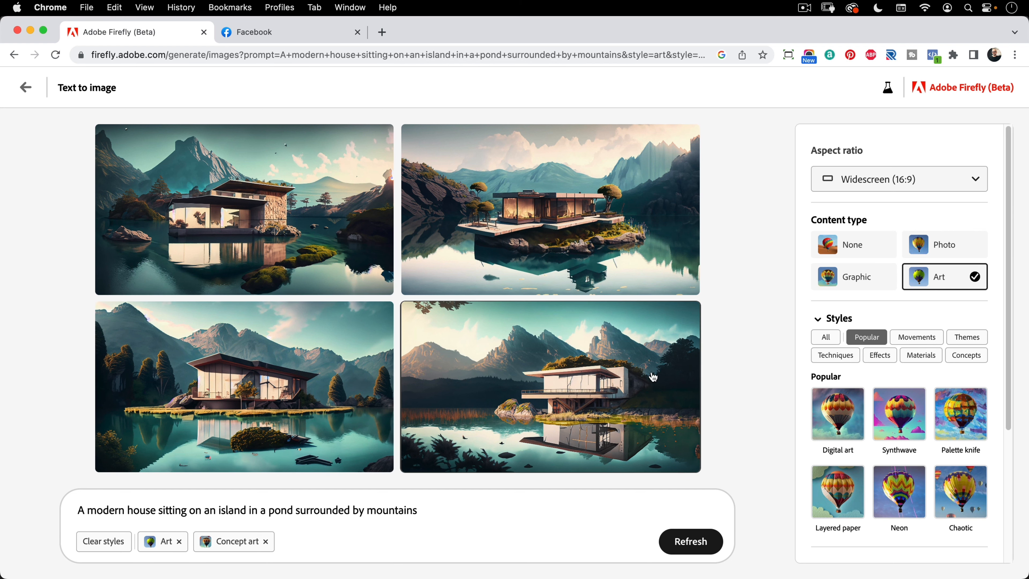
pyautogui.moveTo(658, 373)
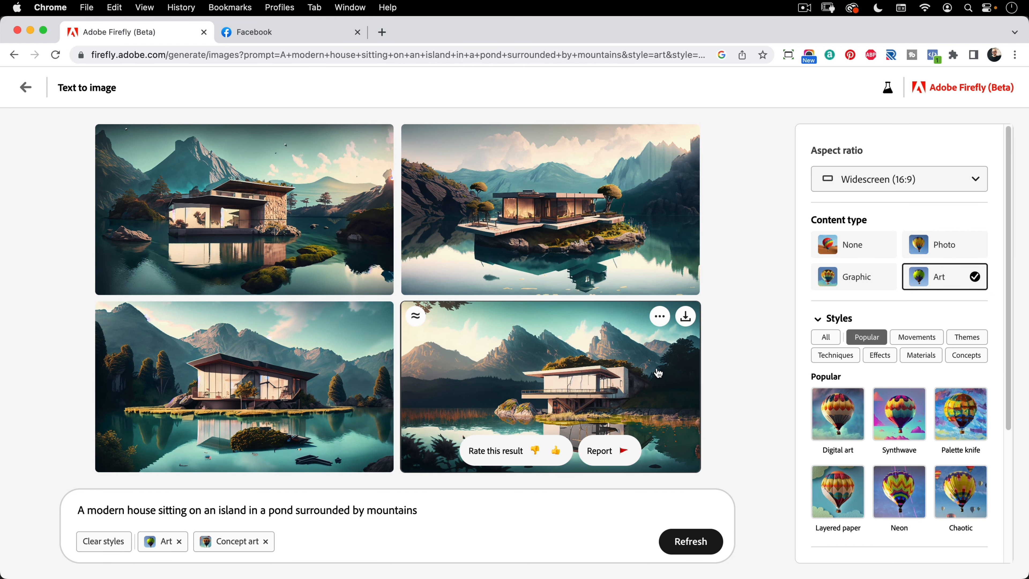
# Add the popular Digital art style to the house prompt and regenerate the images
pyautogui.scroll(-5, 876, 286)
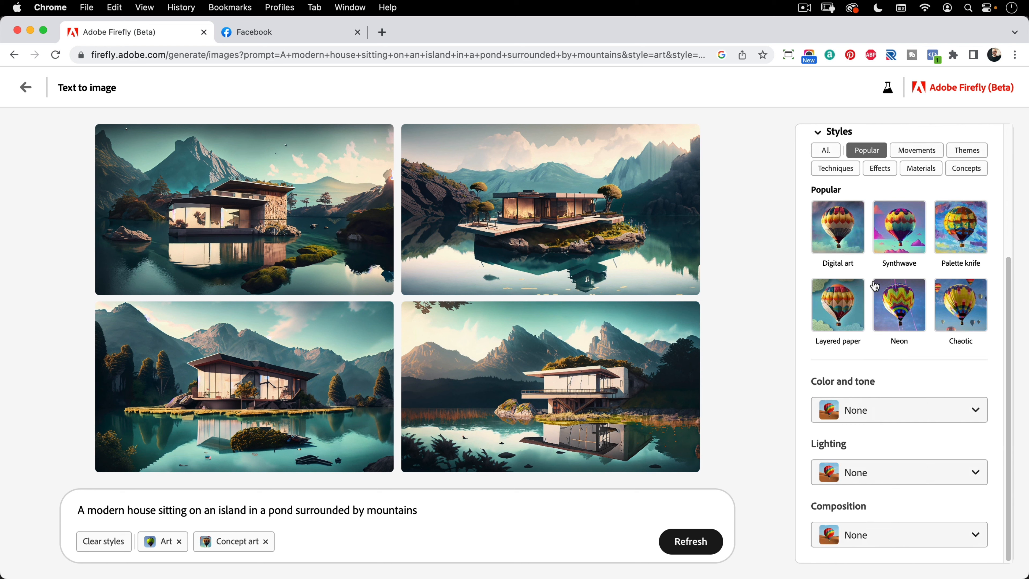
pyautogui.scroll(1, 875, 285)
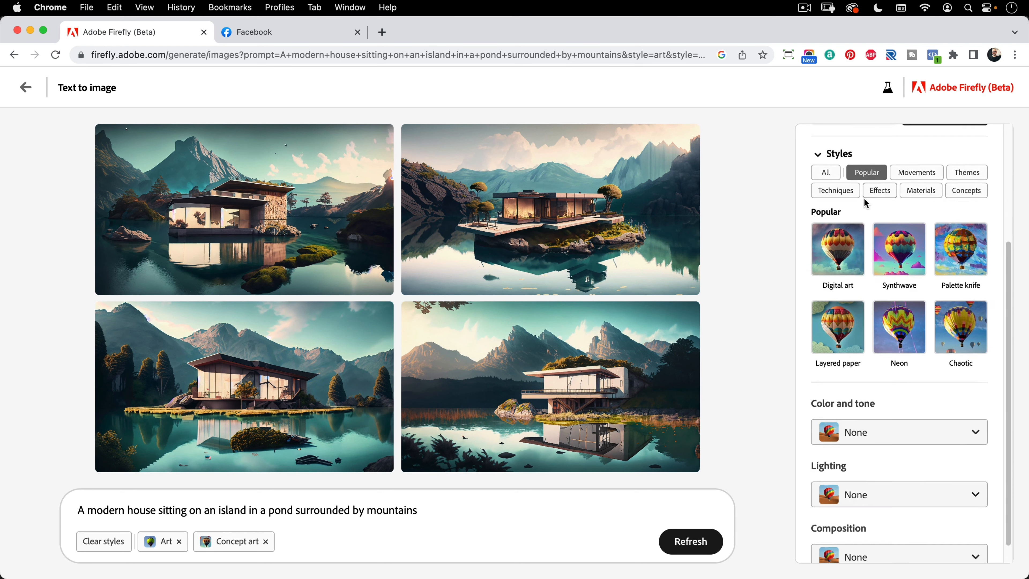
pyautogui.scroll(4, 861, 205)
pyautogui.scroll(-2, 855, 243)
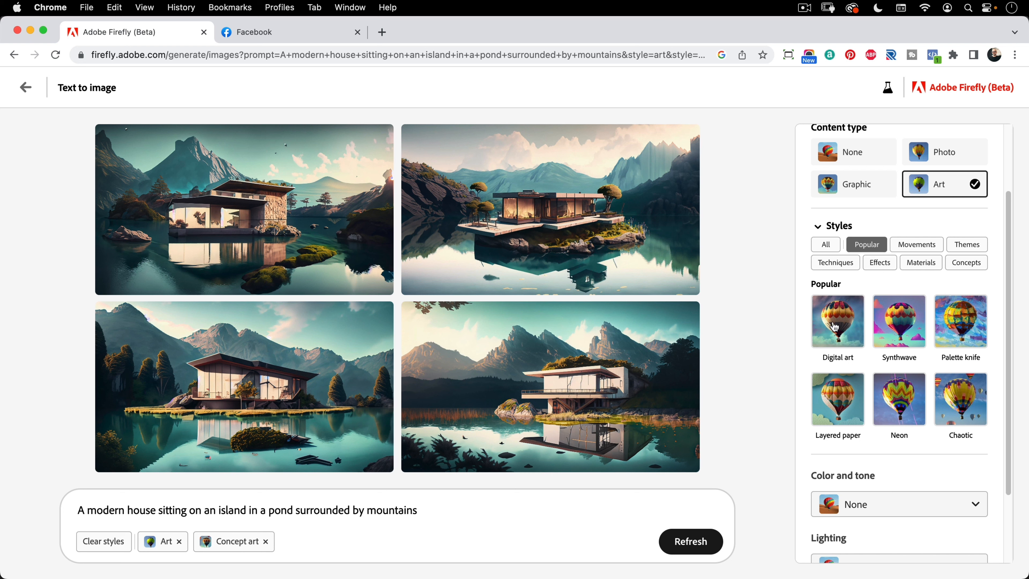
pyautogui.click(433, 511)
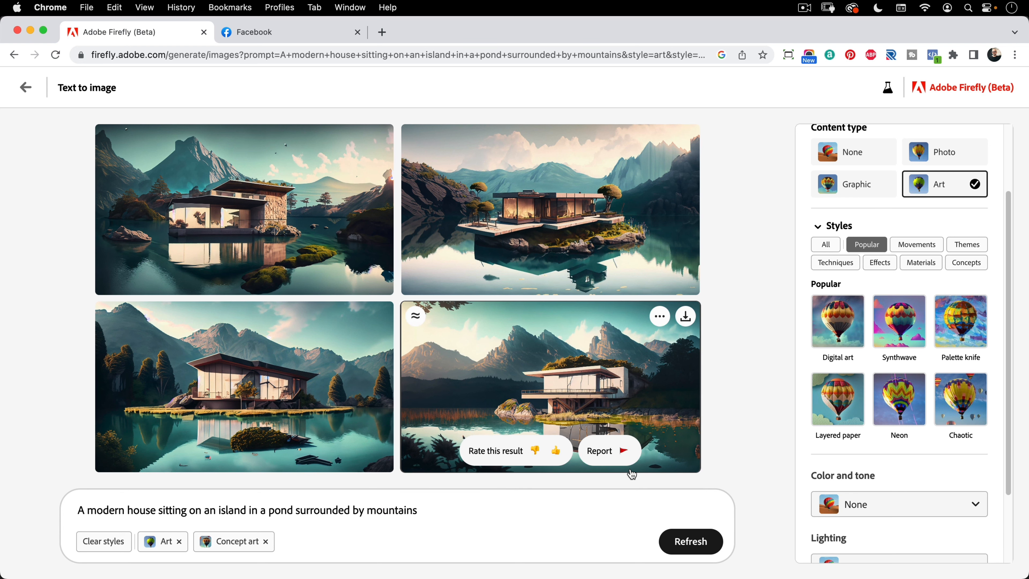
pyautogui.write(', digital art')
pyautogui.click(690, 541)
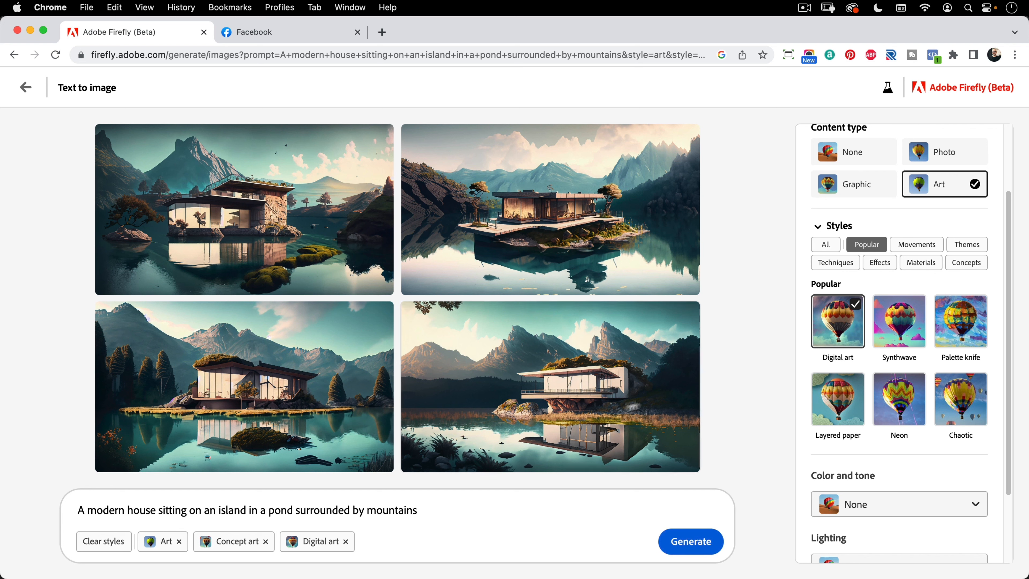
pyautogui.scroll(-1, 876, 371)
pyautogui.scroll(-3, 877, 371)
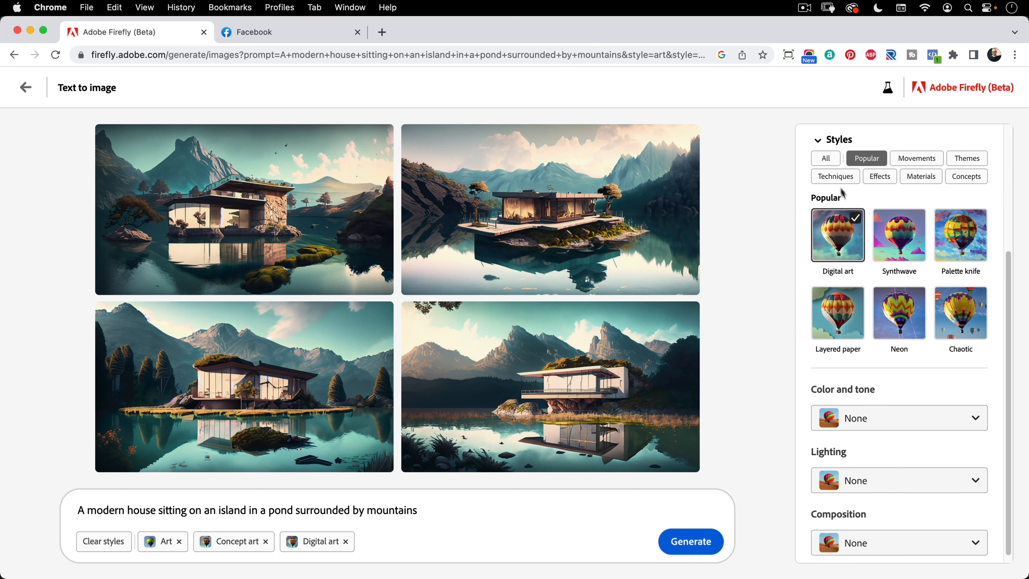
# Add the Fantasy movement style to the house prompt and regenerate the images
pyautogui.click(820, 159)
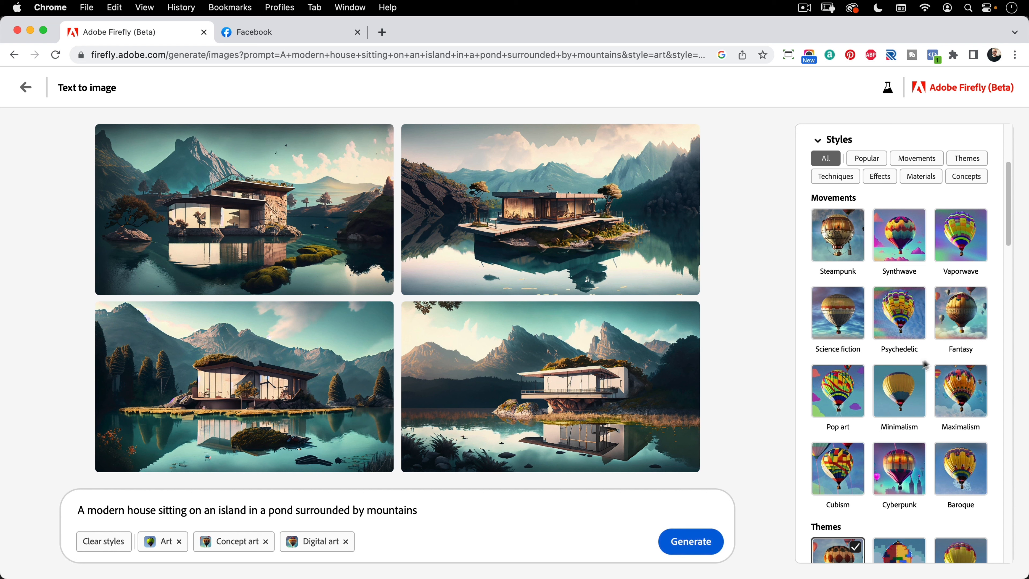
pyautogui.click(963, 314)
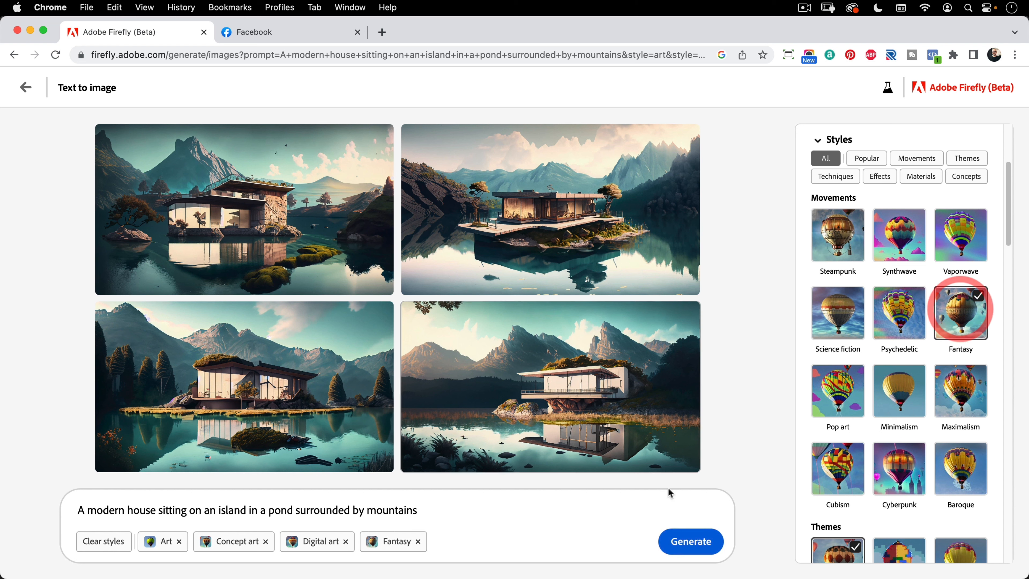
pyautogui.click(691, 542)
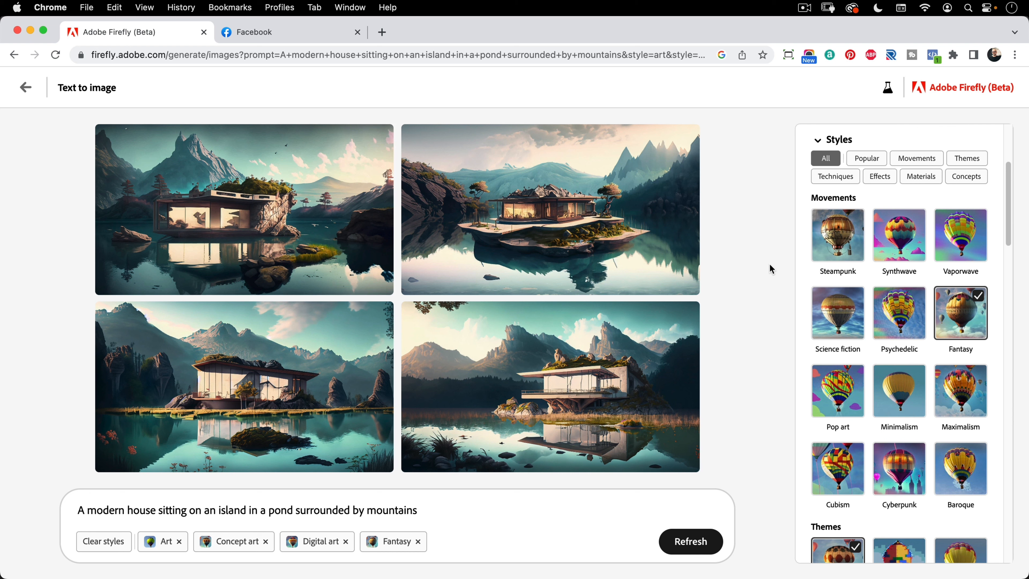
pyautogui.moveTo(612, 357)
# Add the Bioluminescent effect style to the house prompt and regenerate the images
pyautogui.scroll(-3, 890, 344)
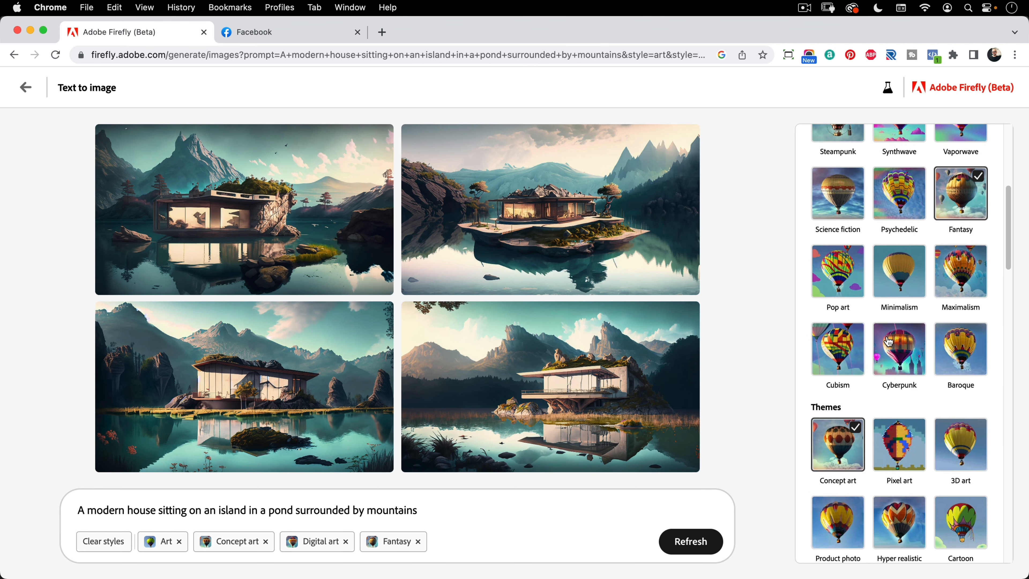
pyautogui.scroll(-10, 866, 337)
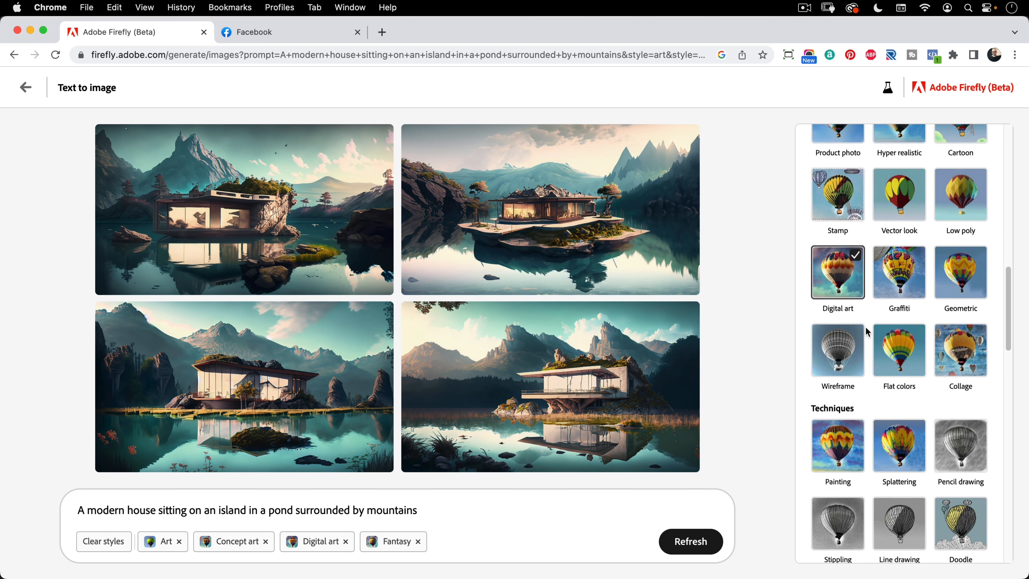
pyautogui.scroll(-4, 866, 328)
pyautogui.scroll(-9, 867, 329)
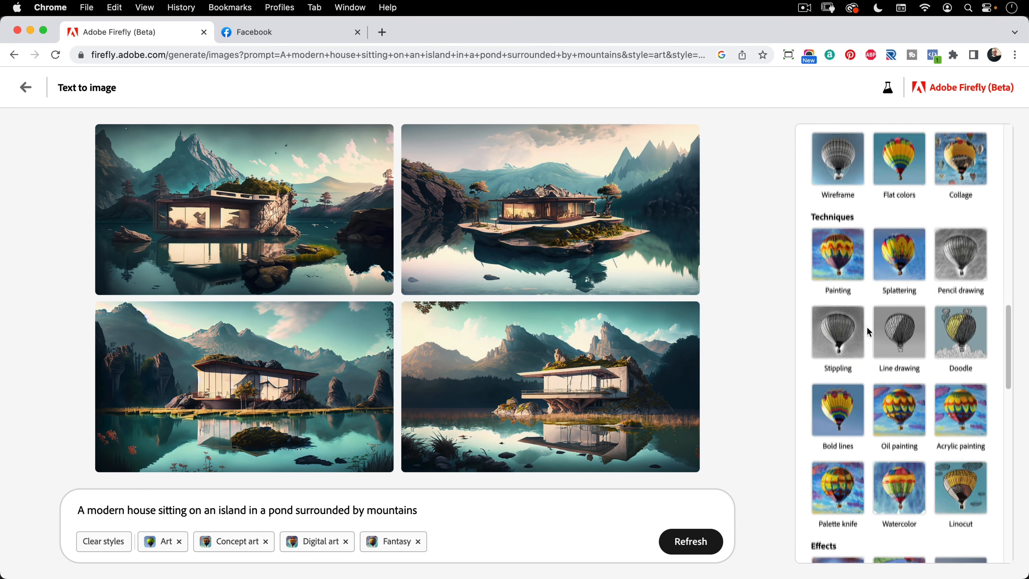
pyautogui.scroll(-3, 871, 331)
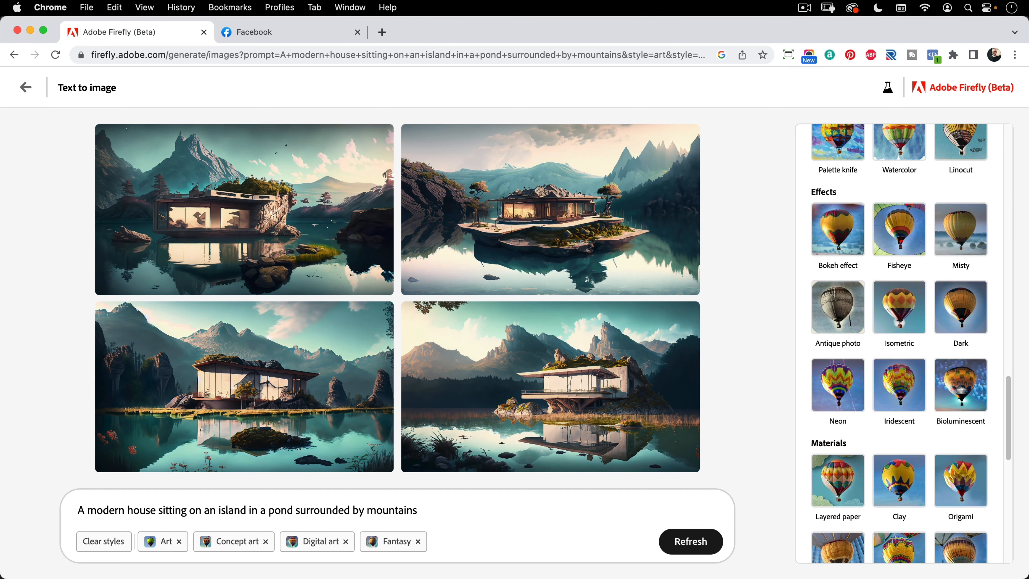
pyautogui.click(963, 389)
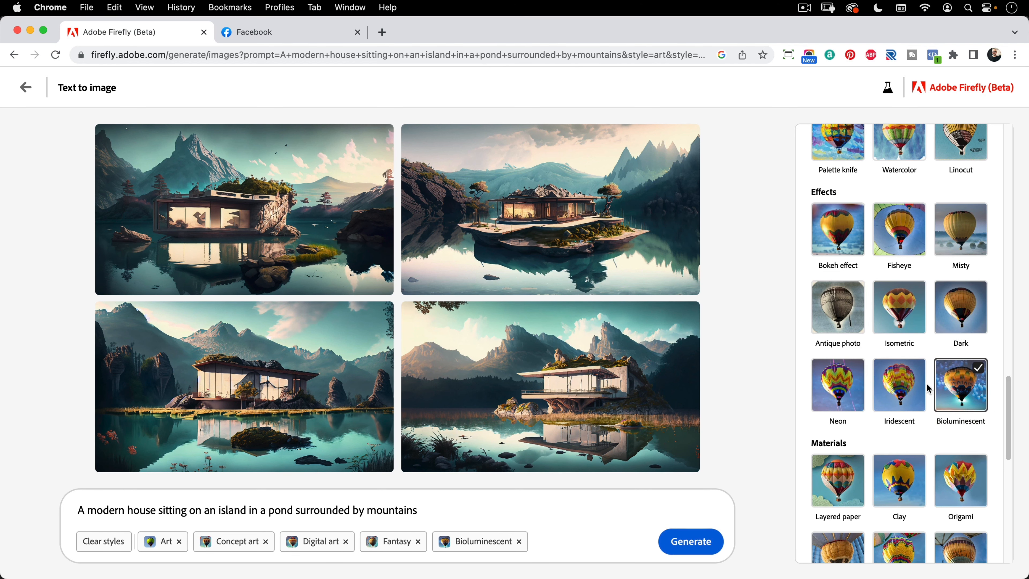
pyautogui.click(691, 541)
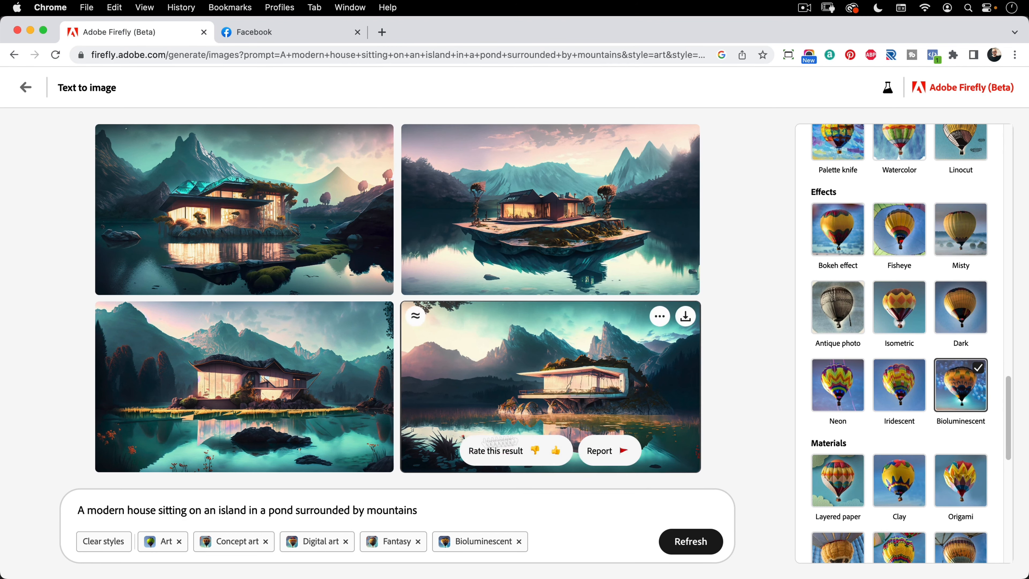
# Try the Layered paper material style on the generated house images and remove it from the prompt
pyautogui.scroll(-10, 880, 286)
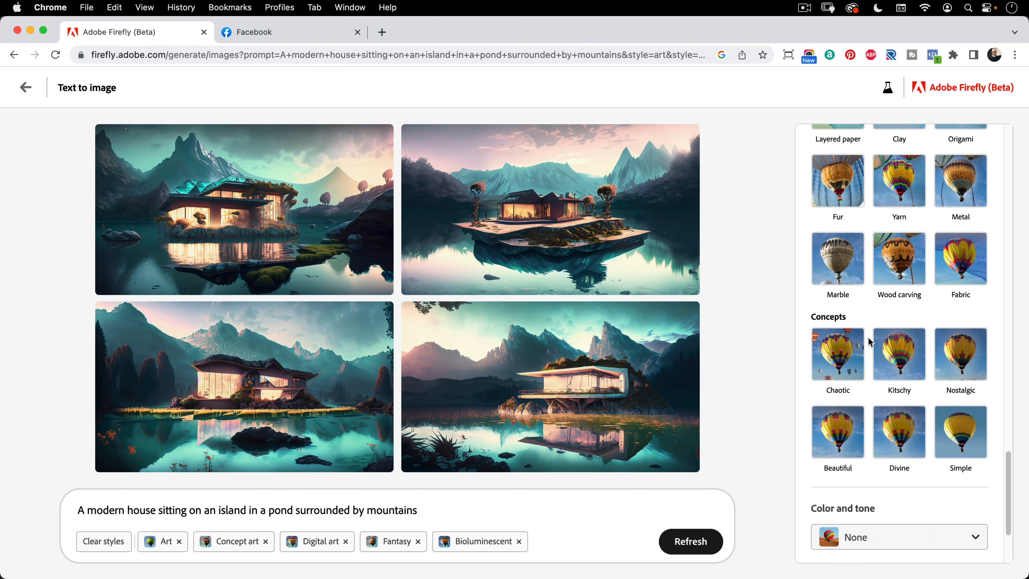
pyautogui.scroll(5, 870, 339)
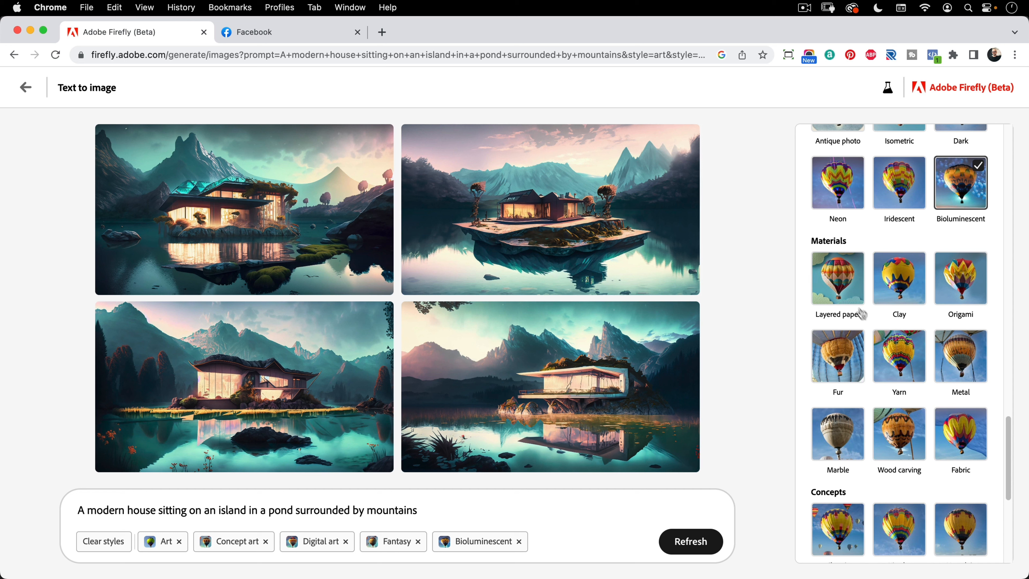
pyautogui.click(854, 295)
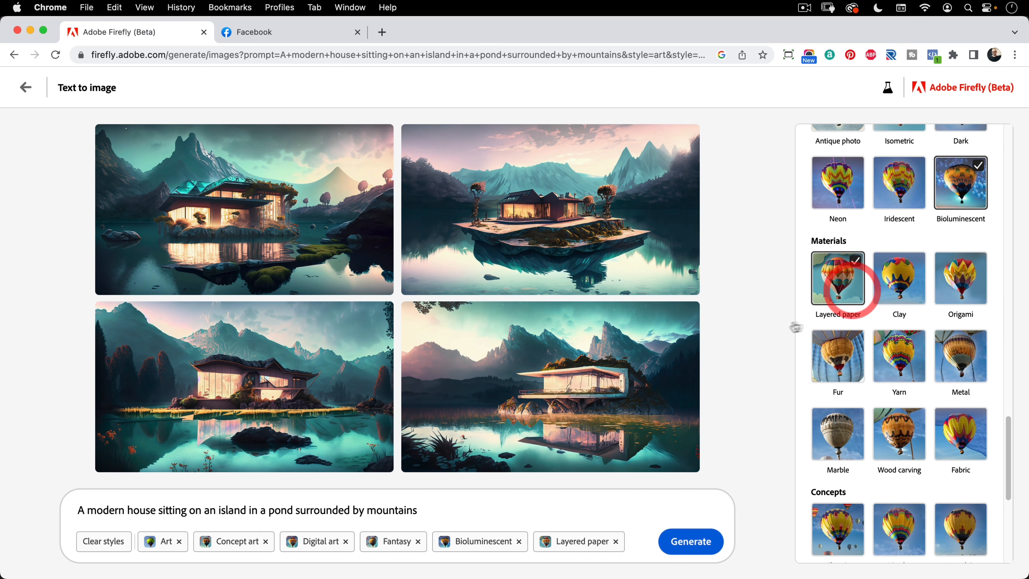
pyautogui.click(709, 542)
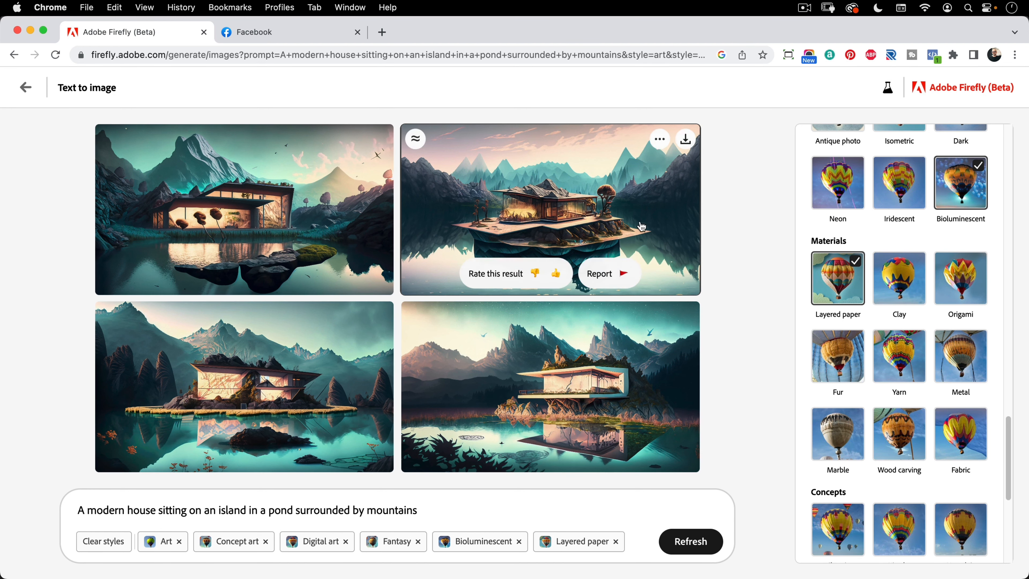
pyautogui.click(616, 542)
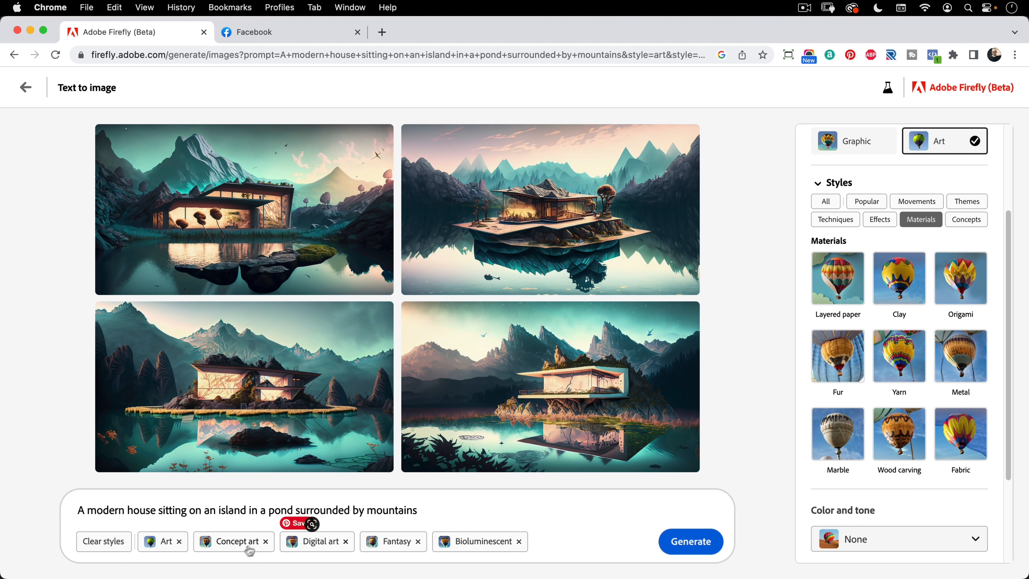
# Remove the Art and Concept art styles, and generate images with the prompt's opening changed to "An old house"
pyautogui.click(179, 542)
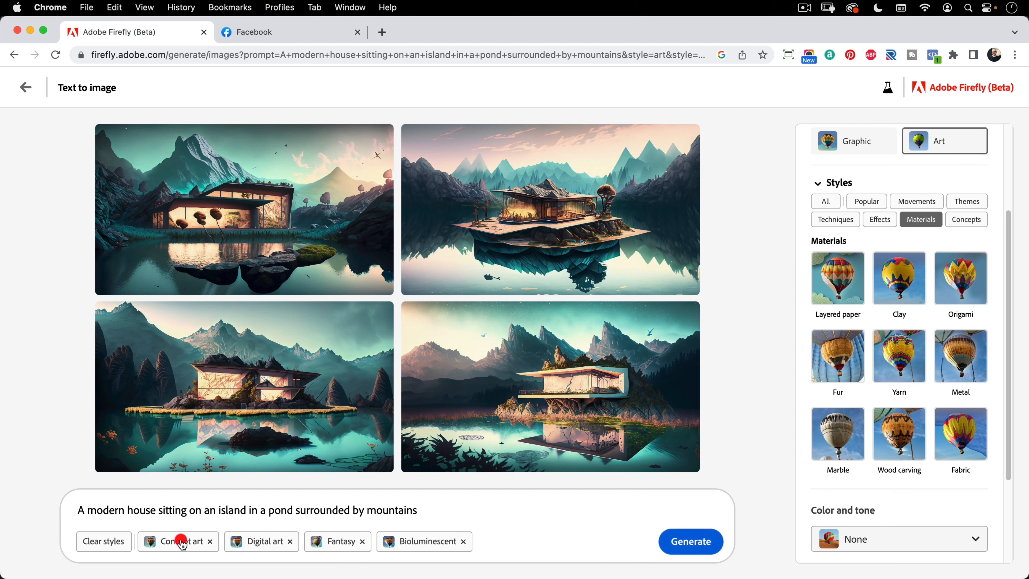
pyautogui.click(209, 541)
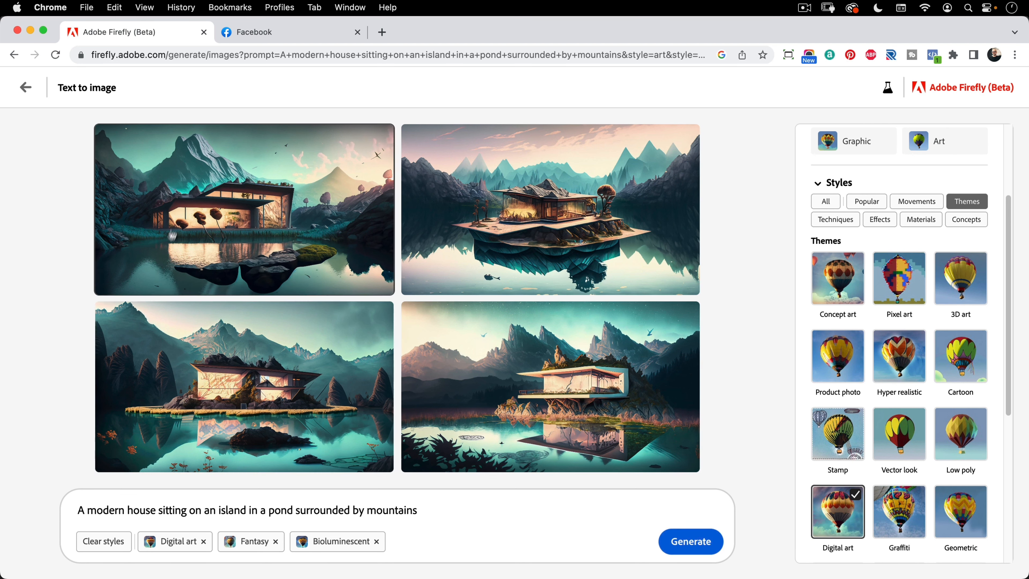
pyautogui.doubleClick(108, 509)
pyautogui.press('BackSpace')
pyautogui.press('BackSpace')
pyautogui.press('BackSpace')
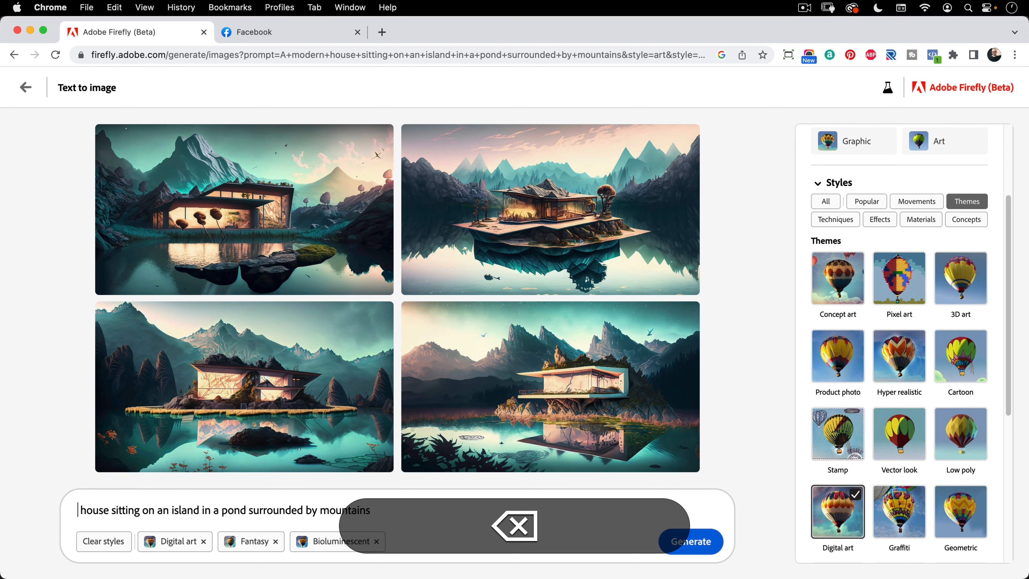
pyautogui.write('a')
pyautogui.press('BackSpace')
pyautogui.write('An ol')
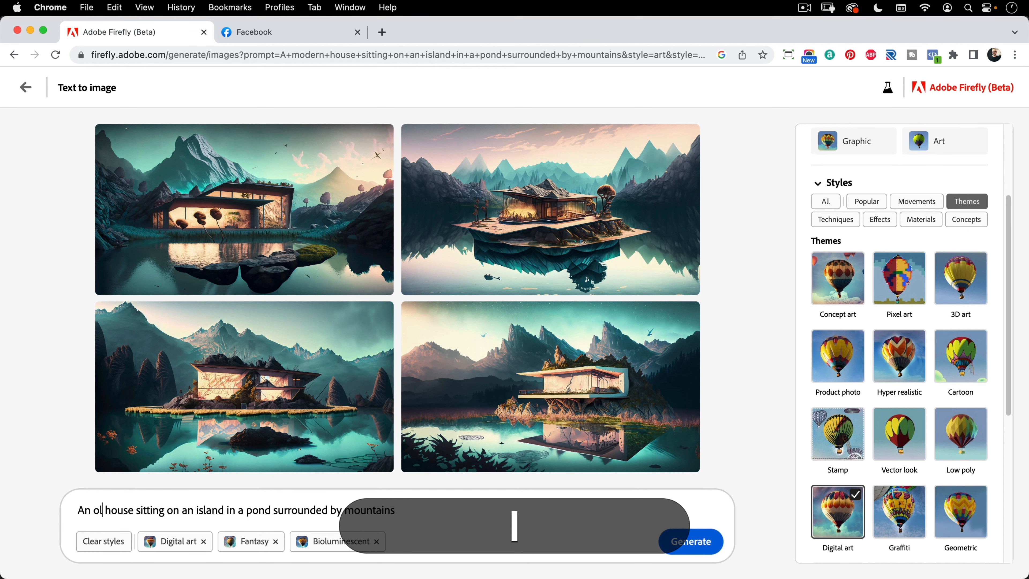
pyautogui.write('d')
pyautogui.press('Return')
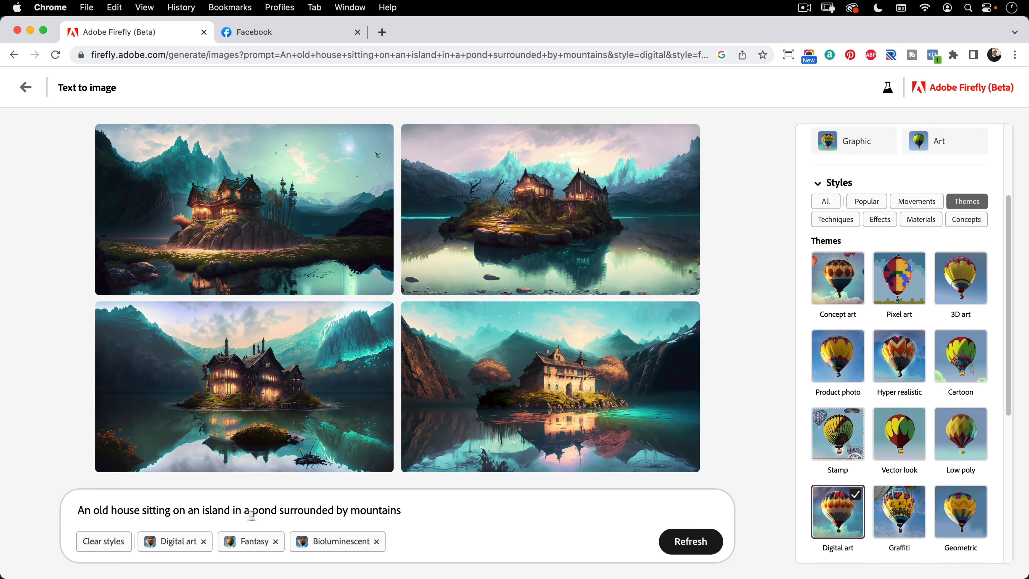
# Replace "mountains" with "alien desert" in the prompt and generate the images
pyautogui.doubleClick(371, 511)
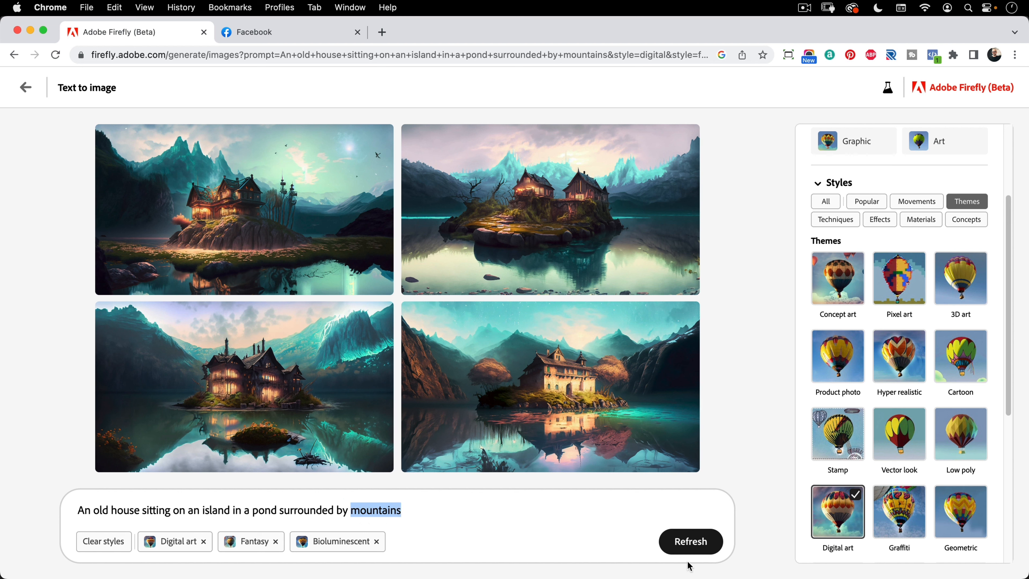
pyautogui.write('a')
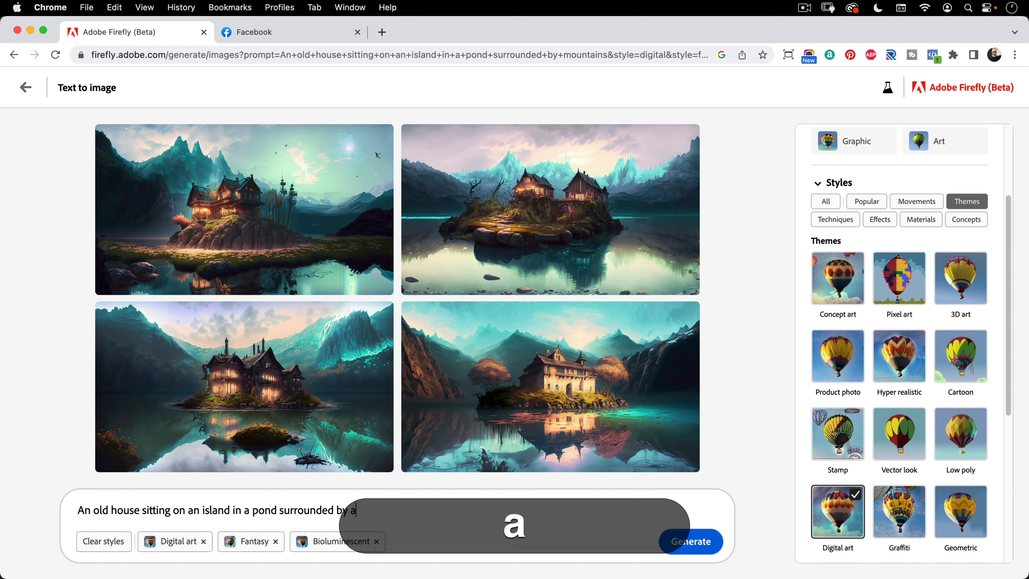
pyautogui.write('lien desert')
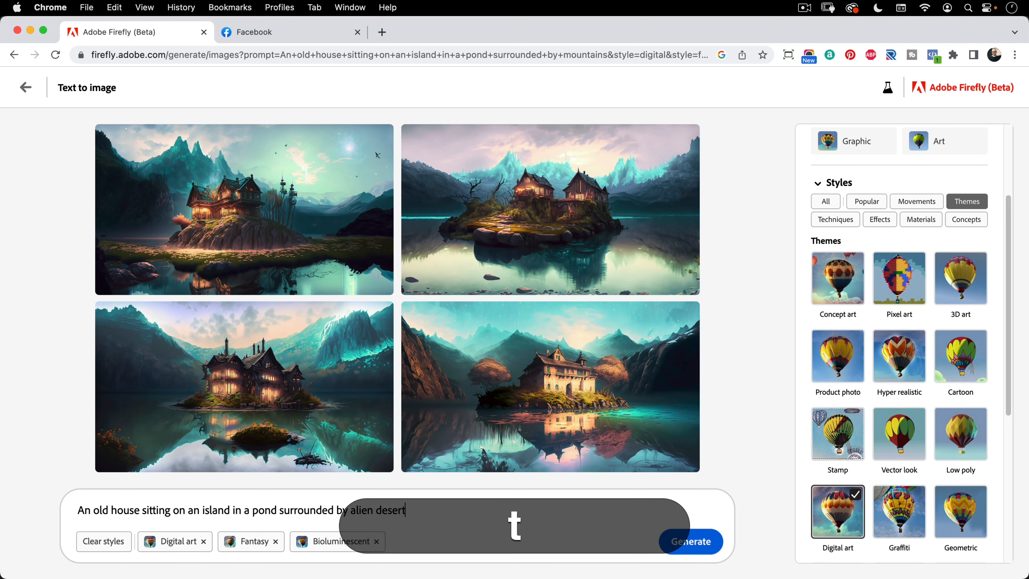
pyautogui.press('Return')
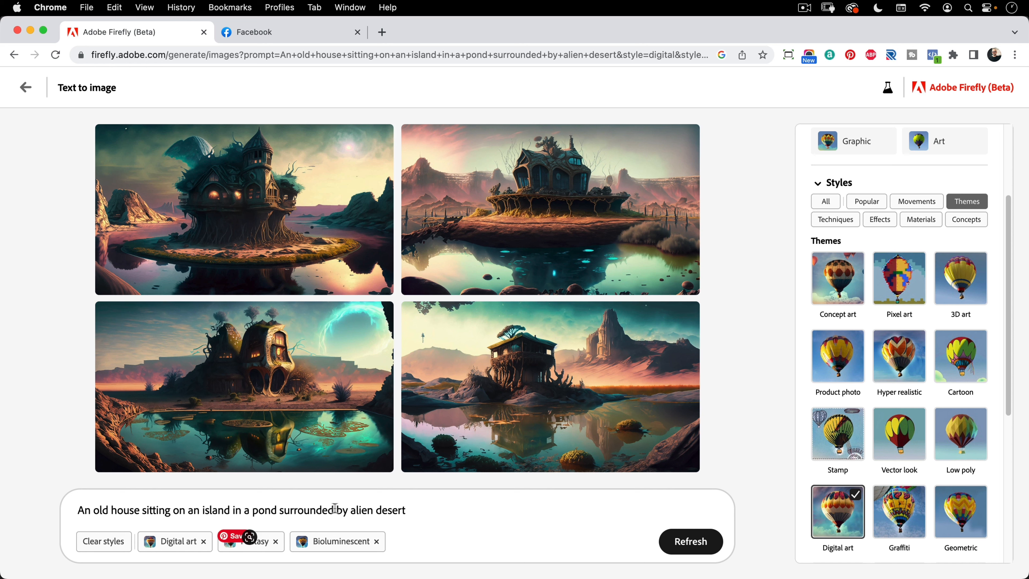
# Change "alien desert" back to "mountains" in the prompt and regenerate the images
pyautogui.moveTo(407, 510); pyautogui.dragTo(351, 512)
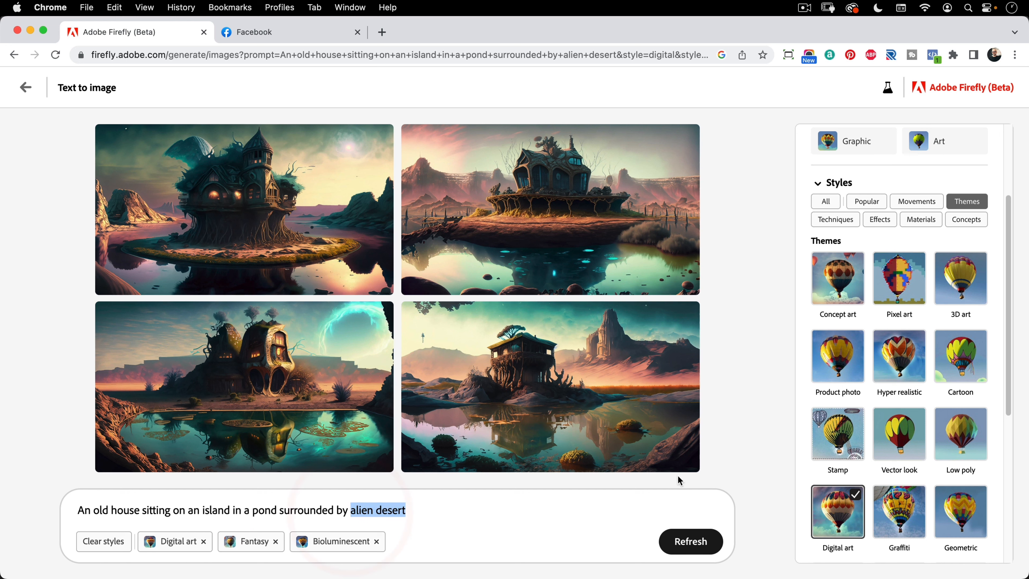
pyautogui.write('mountains')
pyautogui.press('Return')
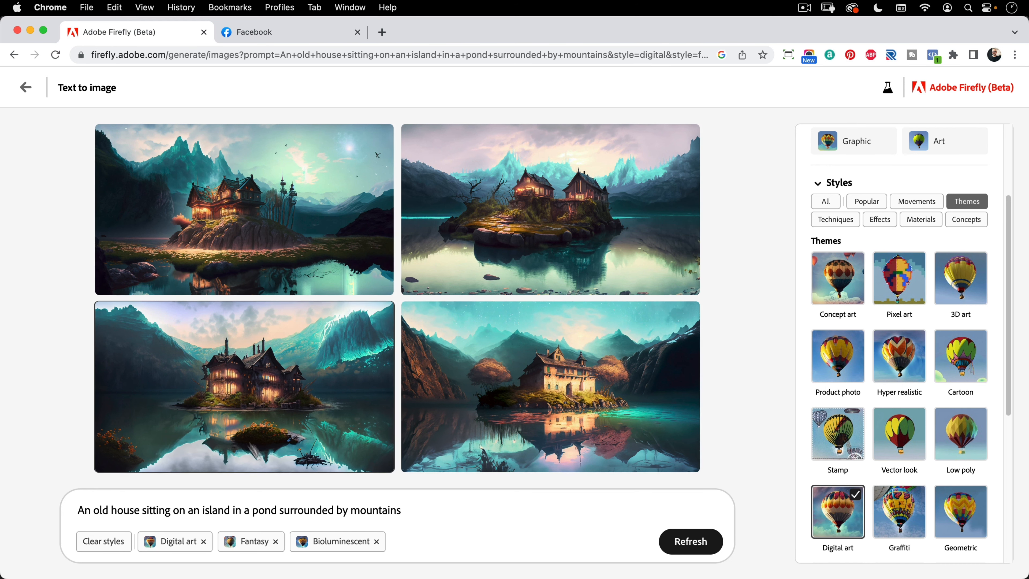
# Generate images with "pond" replaced by "lake" in the prompt, and request variations similar to the first result
pyautogui.doubleClick(264, 510)
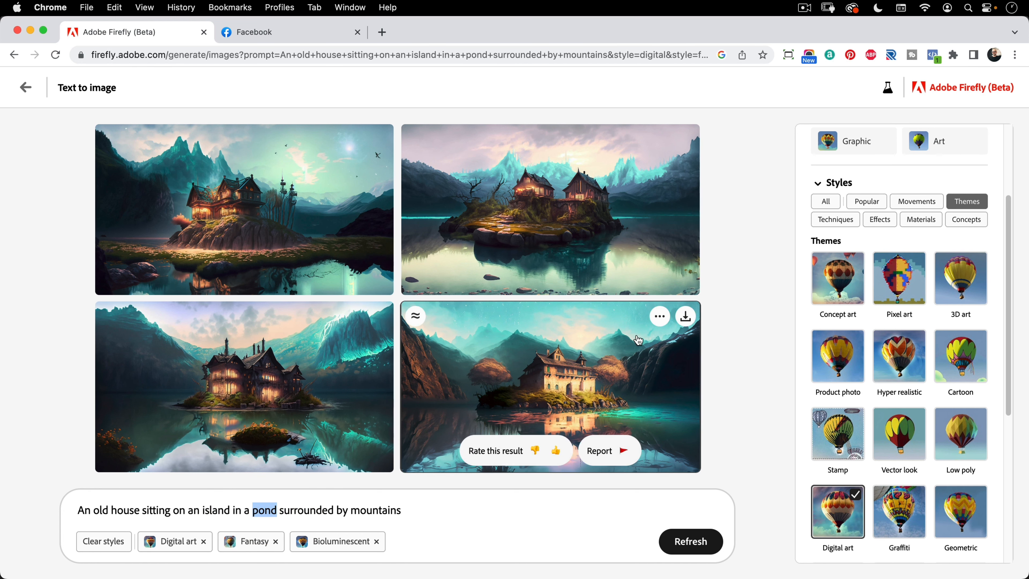
pyautogui.write('lake')
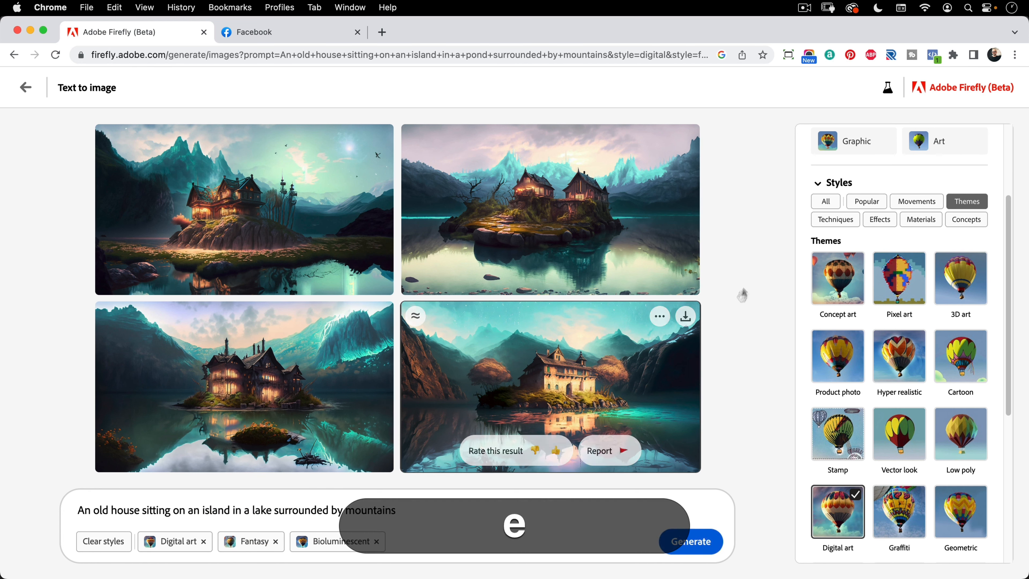
pyautogui.click(684, 552)
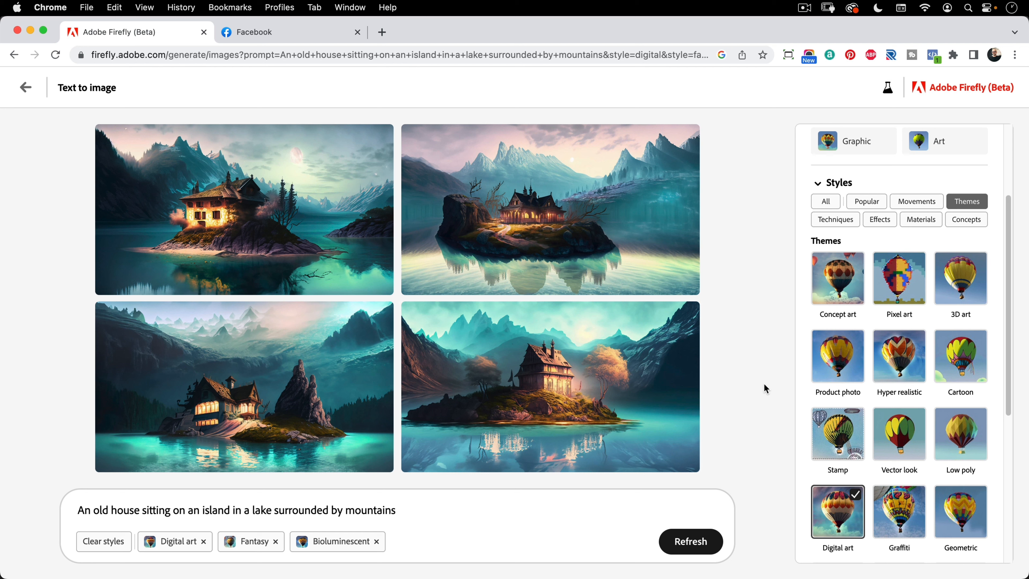
pyautogui.moveTo(207, 263)
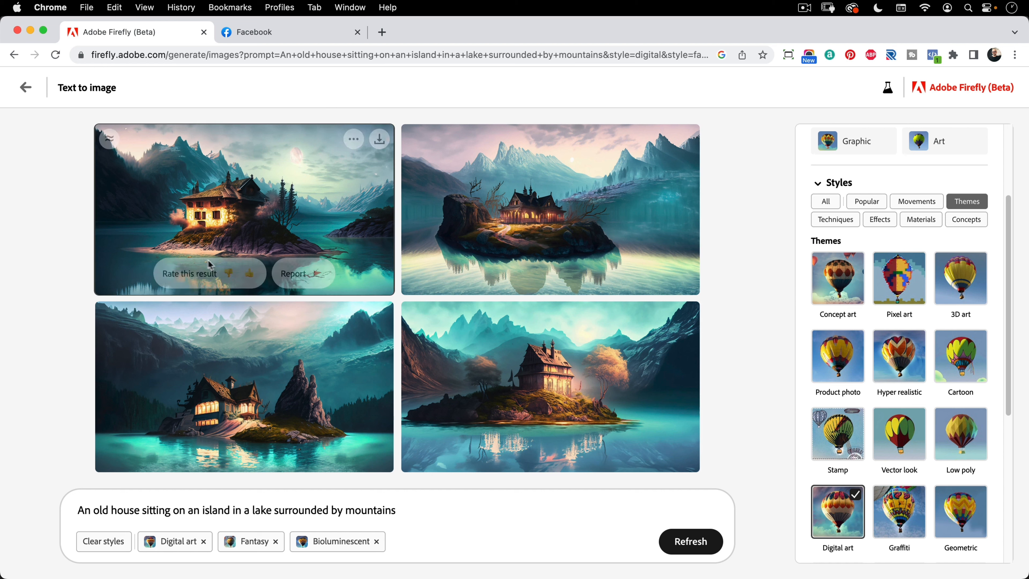
pyautogui.click(109, 137)
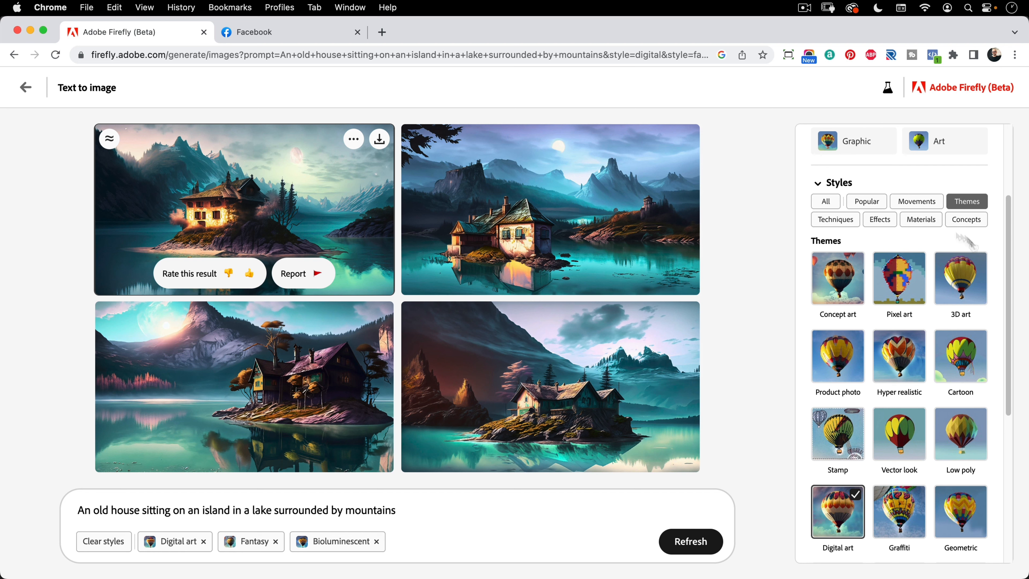
# Add the Hyper realistic style, remove the Bioluminescent style, and generate the images
pyautogui.click(888, 350)
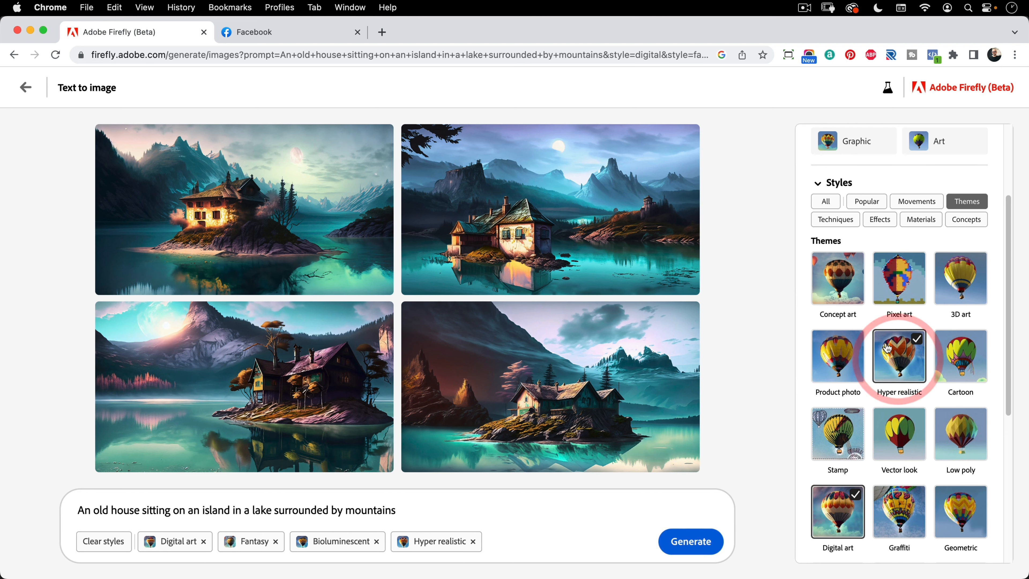
pyautogui.scroll(-5, 894, 365)
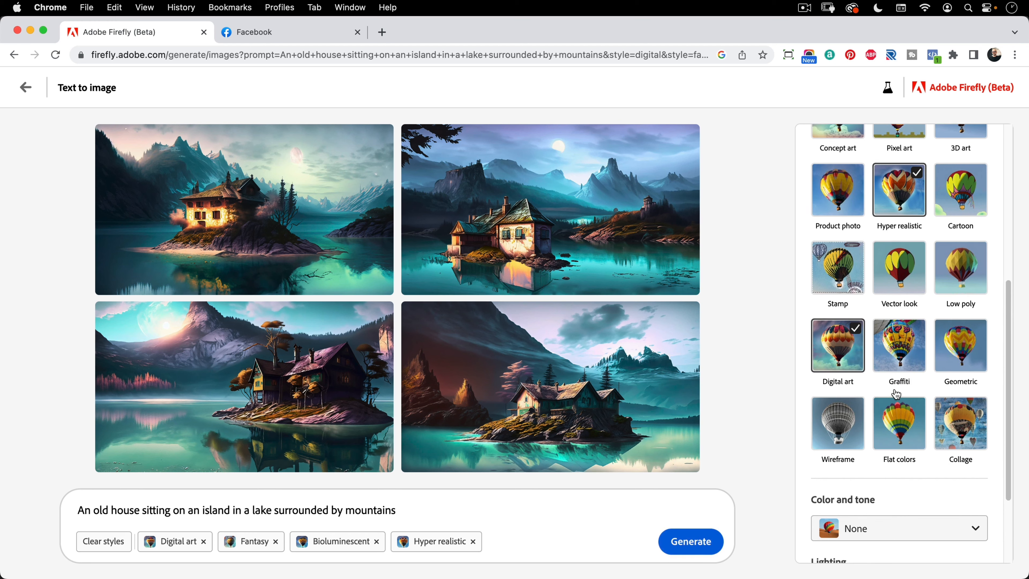
pyautogui.scroll(-3, 897, 393)
pyautogui.scroll(10, 894, 398)
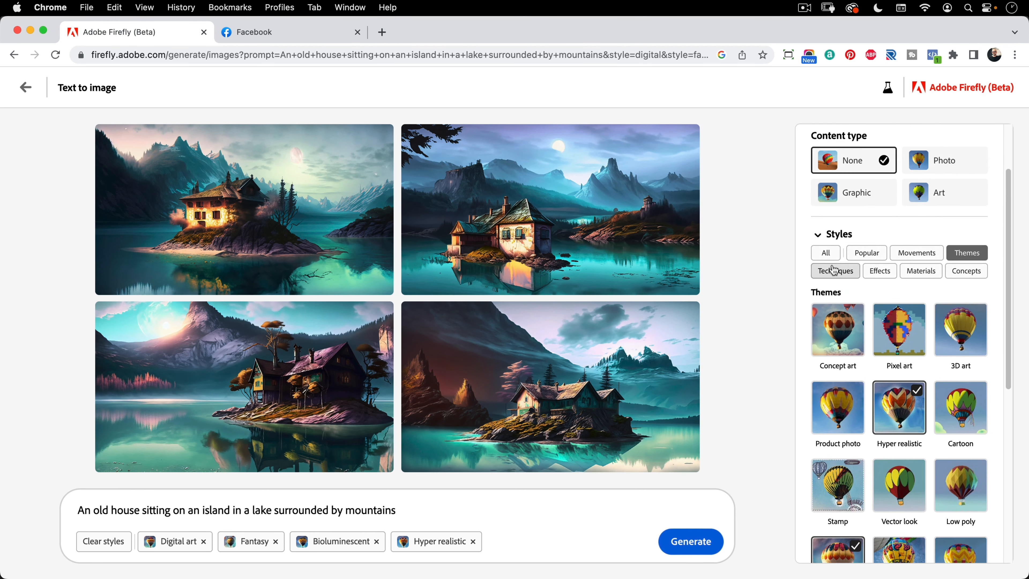
pyautogui.click(880, 270)
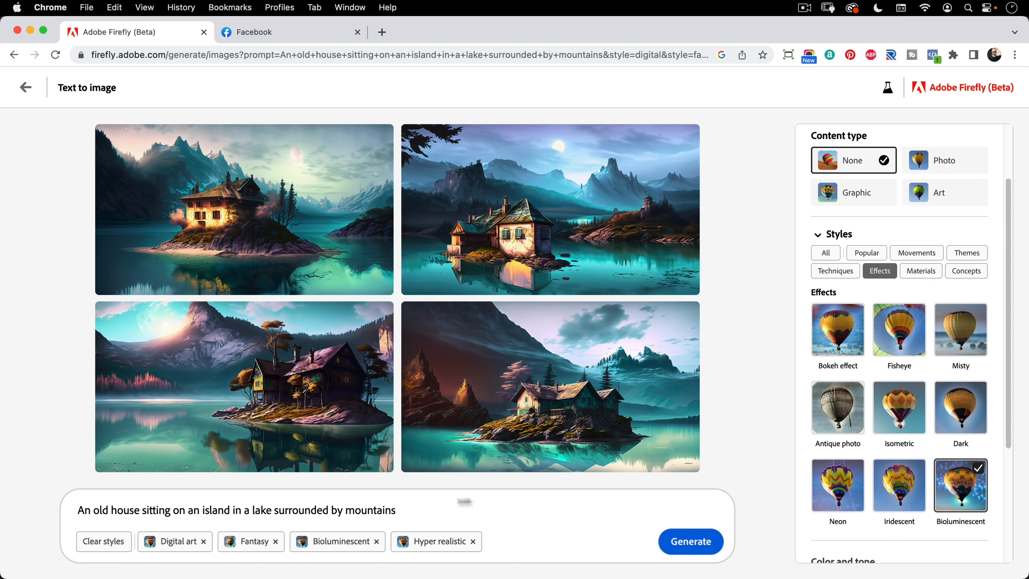
pyautogui.click(378, 542)
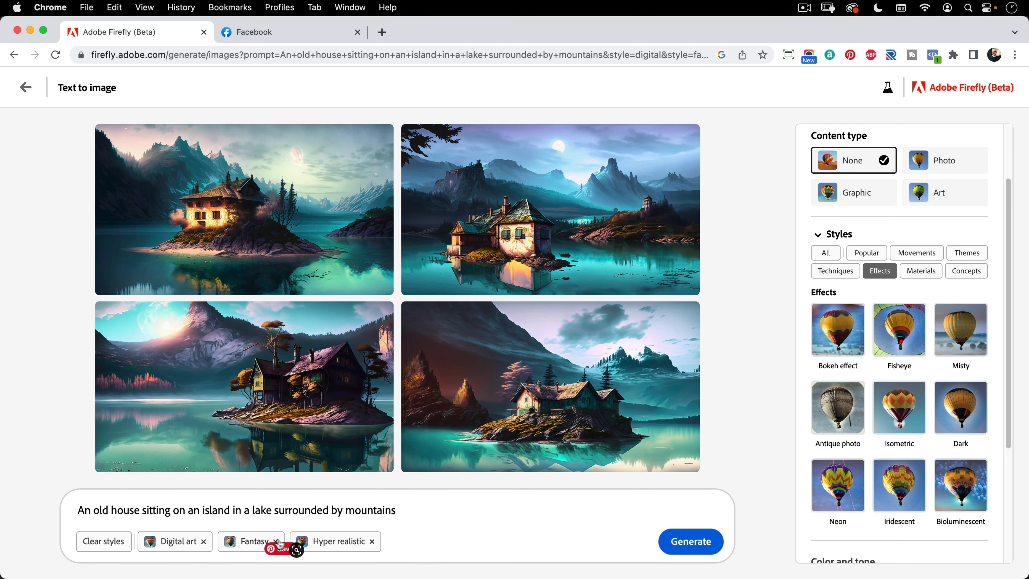
pyautogui.click(691, 541)
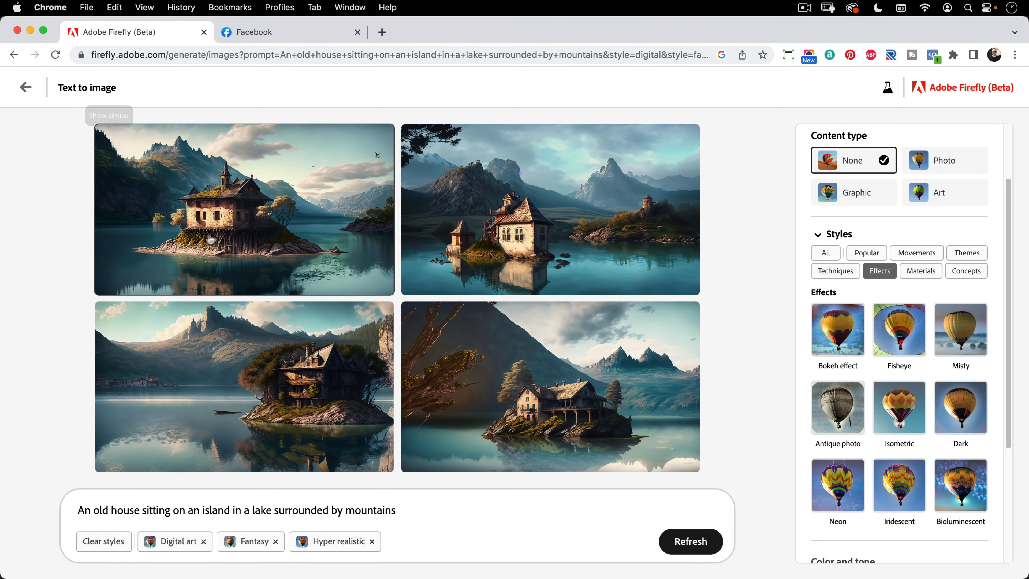
# Download the first result, accepting the Content Credentials notice without showing it again, and open the JPG in Photoshop
pyautogui.moveTo(535, 263)
pyautogui.moveTo(234, 450)
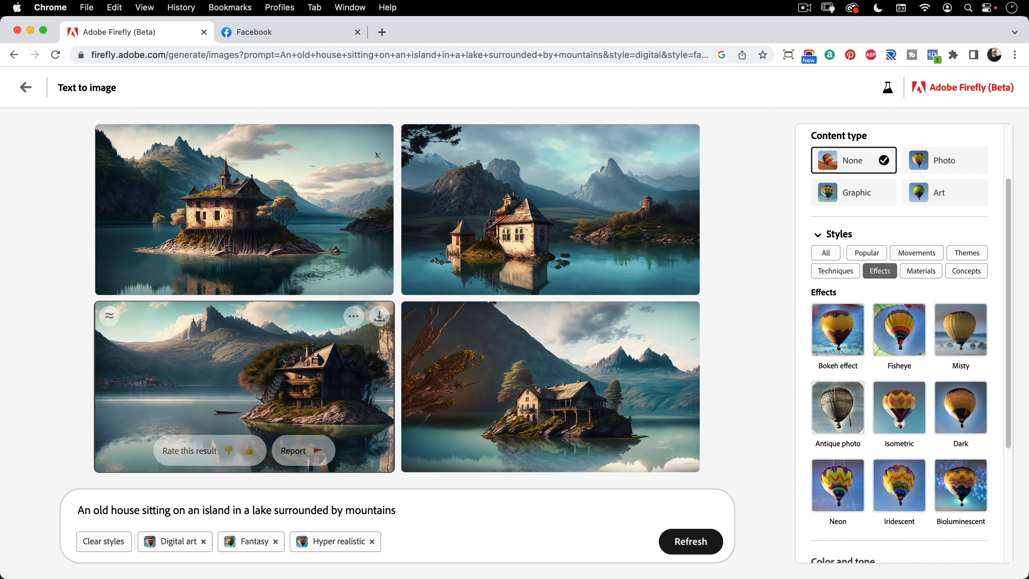
pyautogui.moveTo(100, 227)
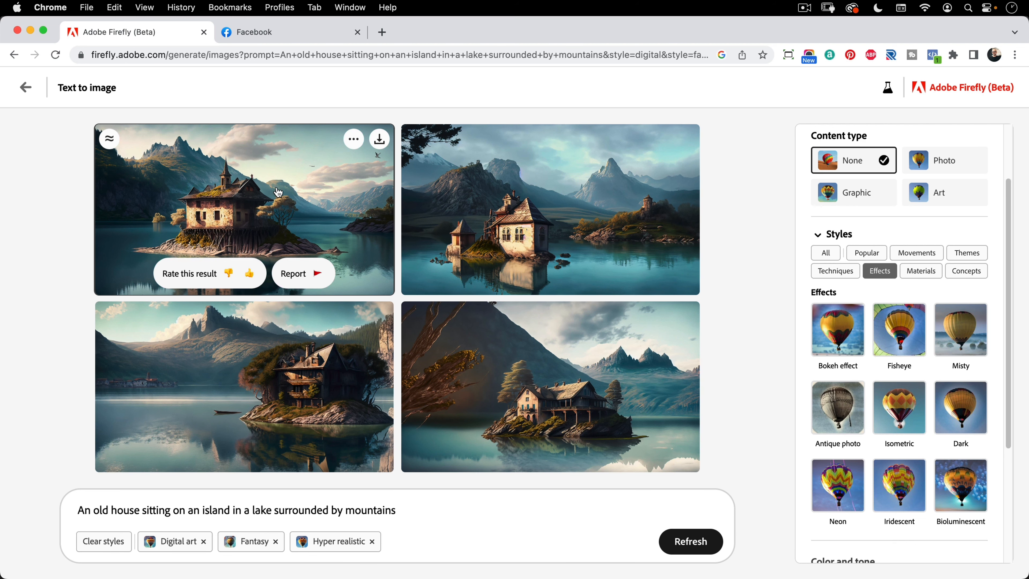
pyautogui.click(377, 147)
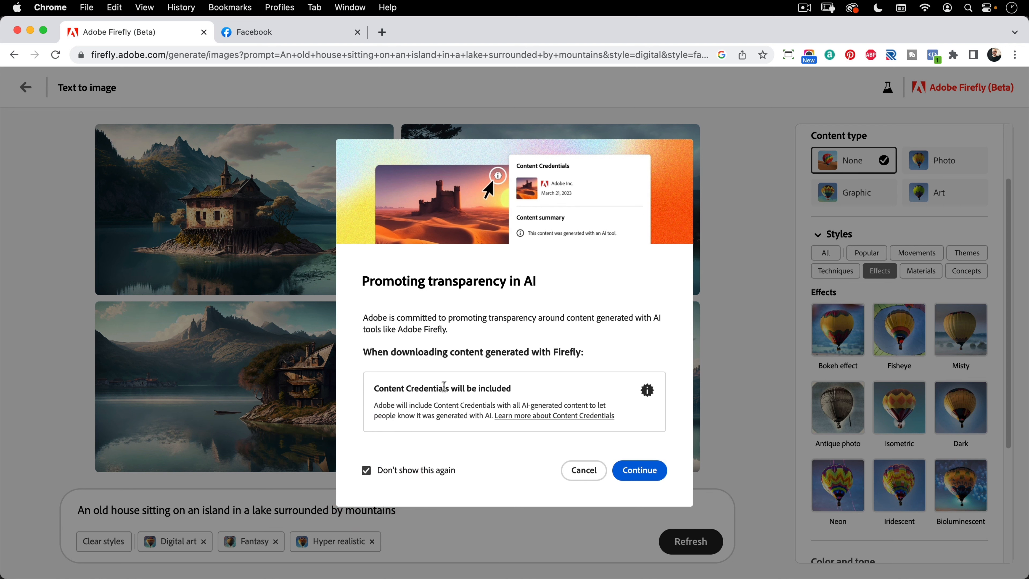
pyautogui.click(646, 474)
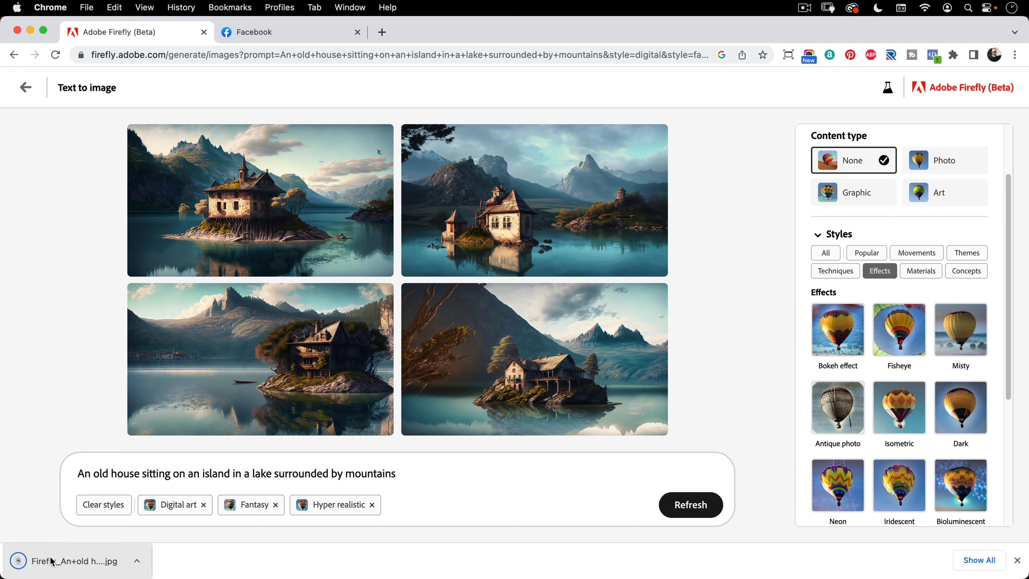
pyautogui.moveTo(59, 562); pyautogui.dragTo(670, 555)
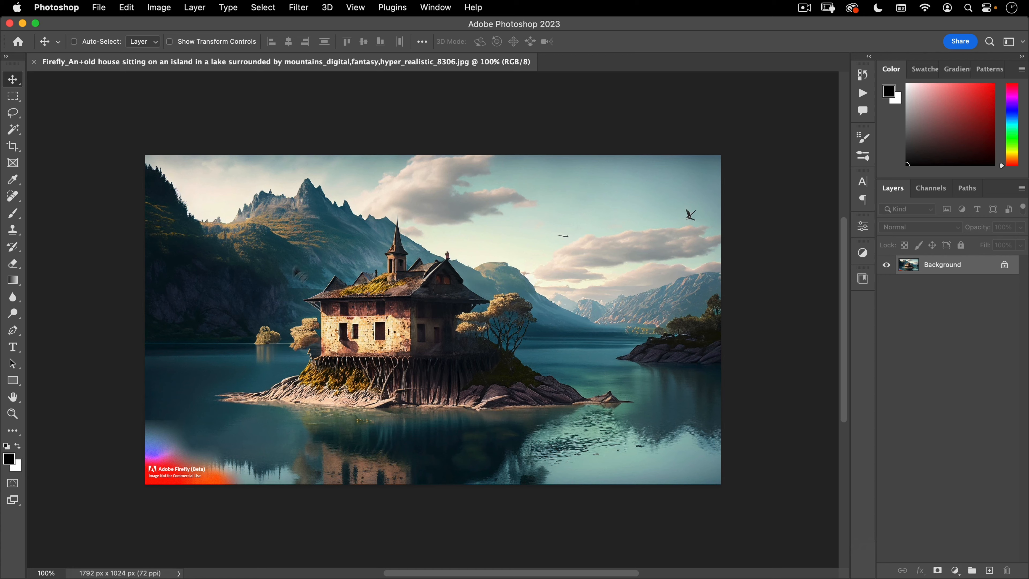
# Examine the house, sky, shoreline and odd floating bushes beside the house at close range
pyautogui.scroll(5, 310, 333)
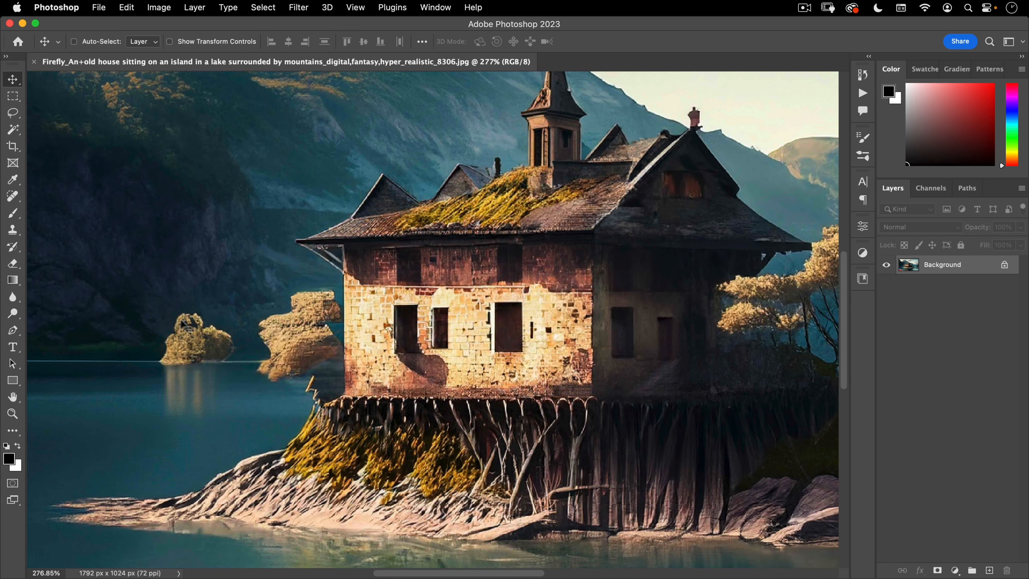
pyautogui.moveTo(343, 341); pyautogui.dragTo(284, 346)
pyautogui.moveTo(650, 273); pyautogui.dragTo(470, 299)
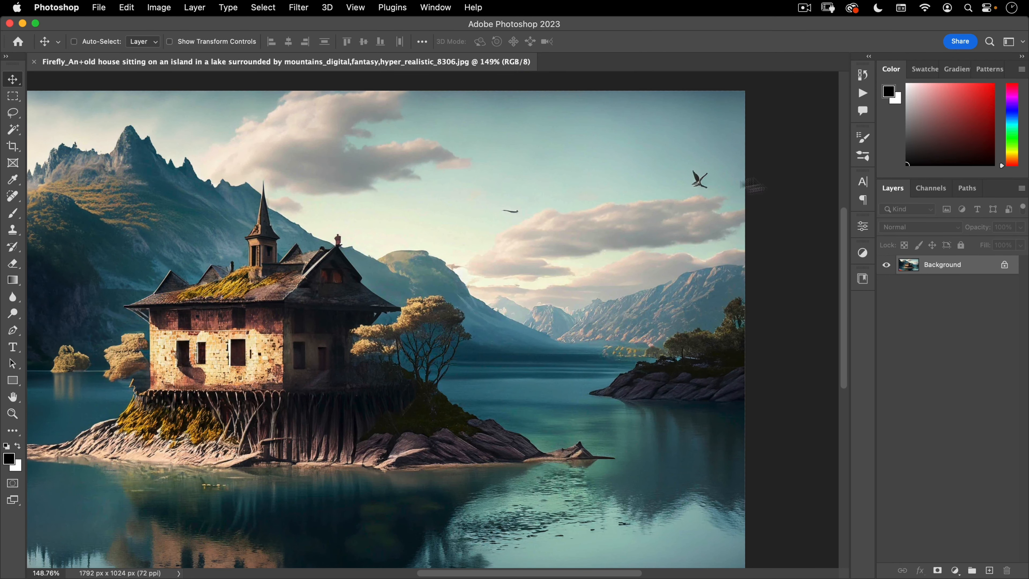
pyautogui.moveTo(472, 305); pyautogui.dragTo(520, 299)
pyautogui.moveTo(185, 303); pyautogui.dragTo(241, 279)
pyautogui.moveTo(256, 319); pyautogui.dragTo(455, 246)
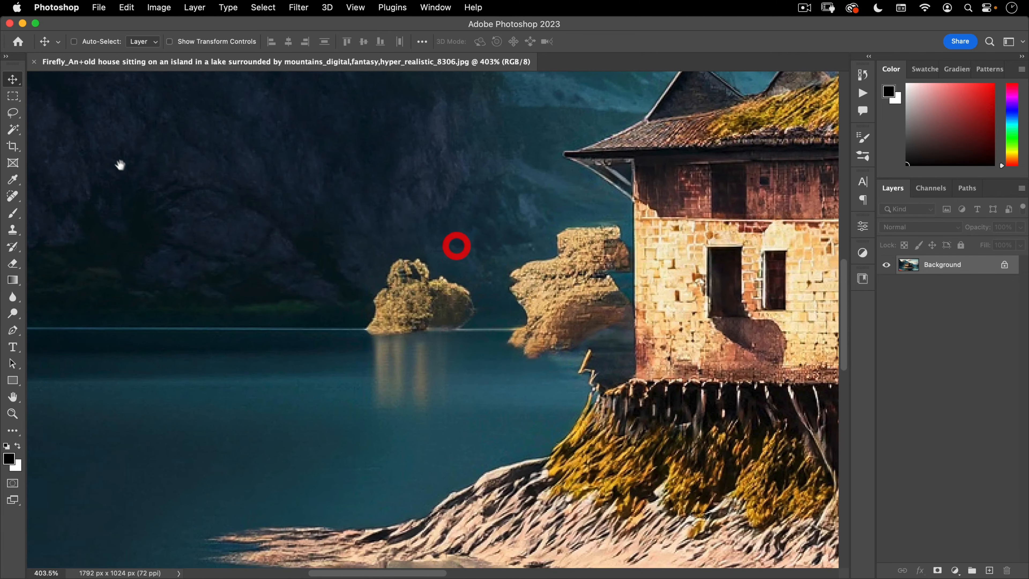
pyautogui.moveTo(88, 207); pyautogui.dragTo(140, 168)
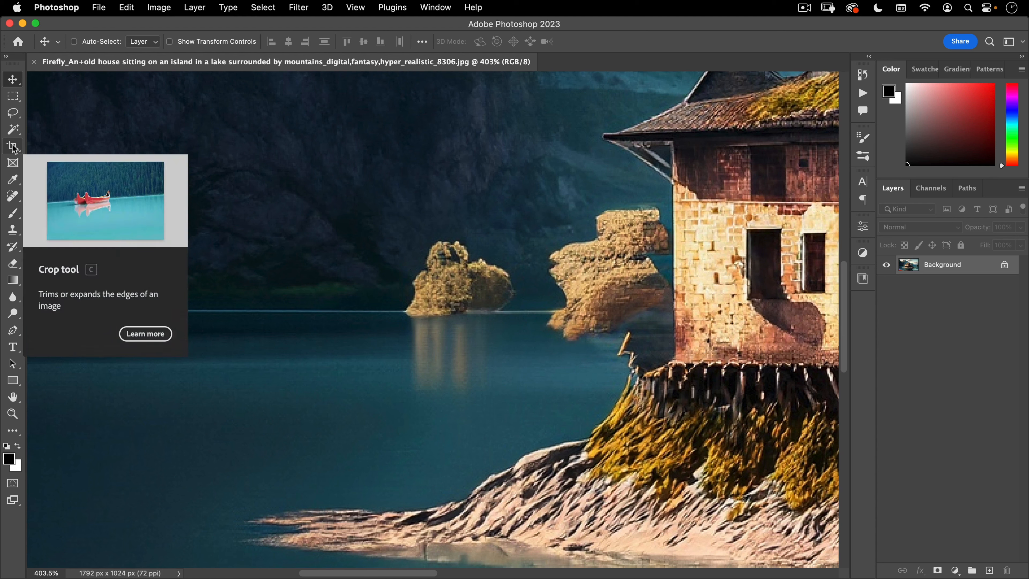
# Use the Patch tool to replace the small isolated bush and its reflection with the neighbouring shoreline and water
pyautogui.click(13, 196)
pyautogui.click(71, 223)
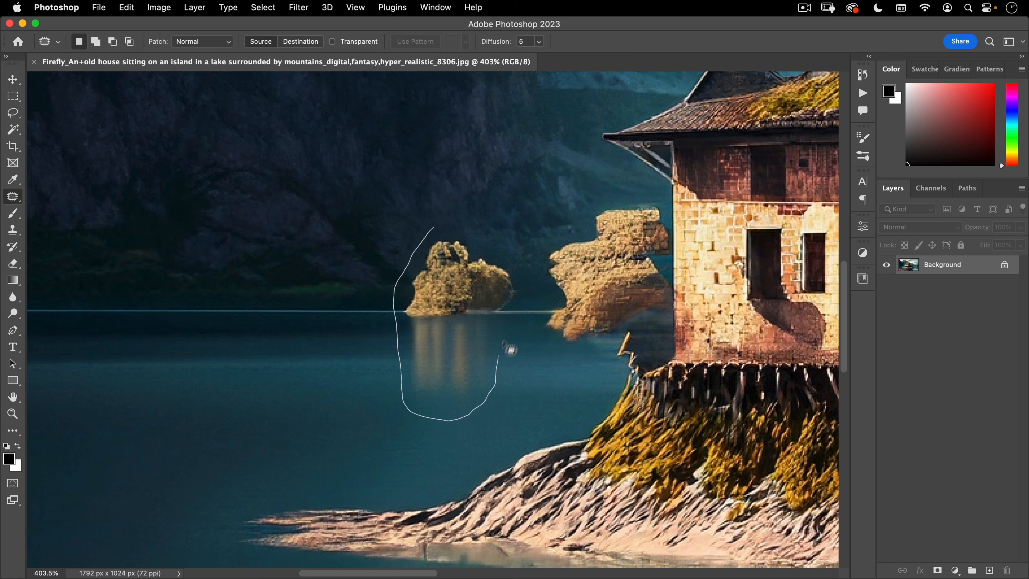
pyautogui.moveTo(462, 234); pyautogui.dragTo(458, 229)
pyautogui.moveTo(485, 281)
pyautogui.mouseDown()
pyautogui.moveTo(350, 280)
pyautogui.moveTo(289, 271)
pyautogui.mouseUp()
pyautogui.click(465, 200)
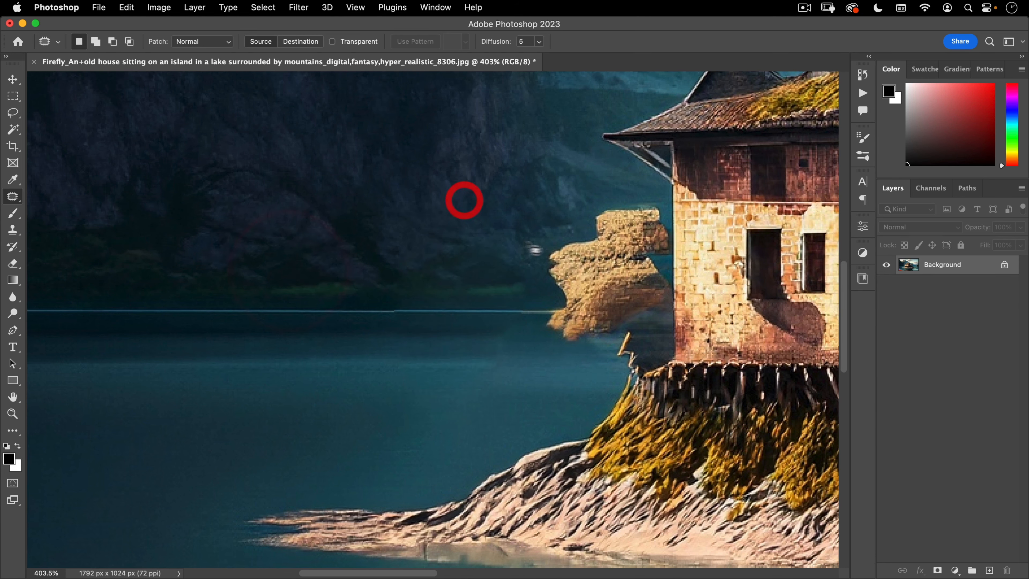
# Outline the floating bush clump beside the stone wall with the Patch tool
pyautogui.press('space')
pyautogui.moveTo(478, 205); pyautogui.dragTo(434, 206)
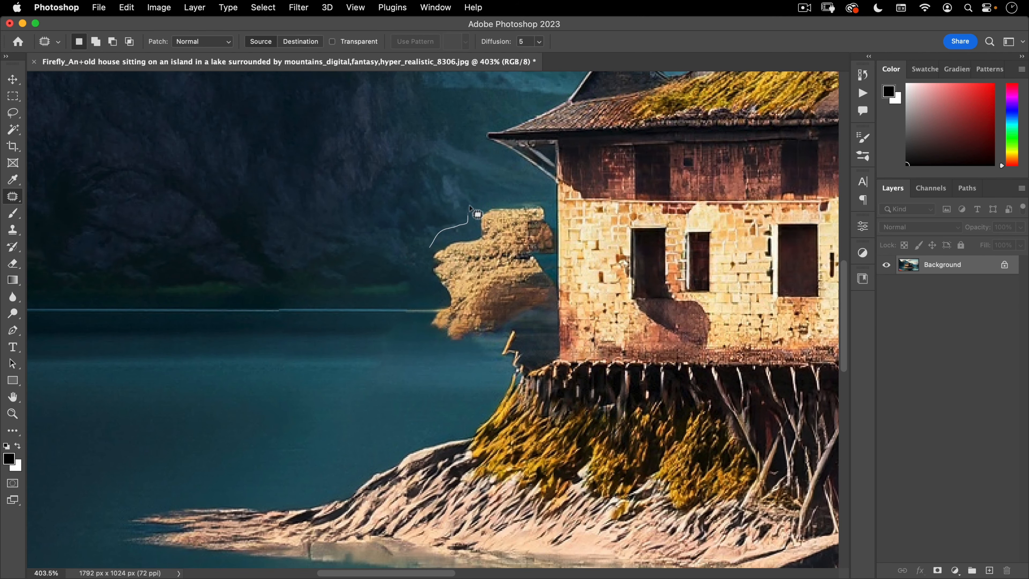
pyautogui.moveTo(527, 196); pyautogui.dragTo(527, 194)
pyautogui.press('alt')
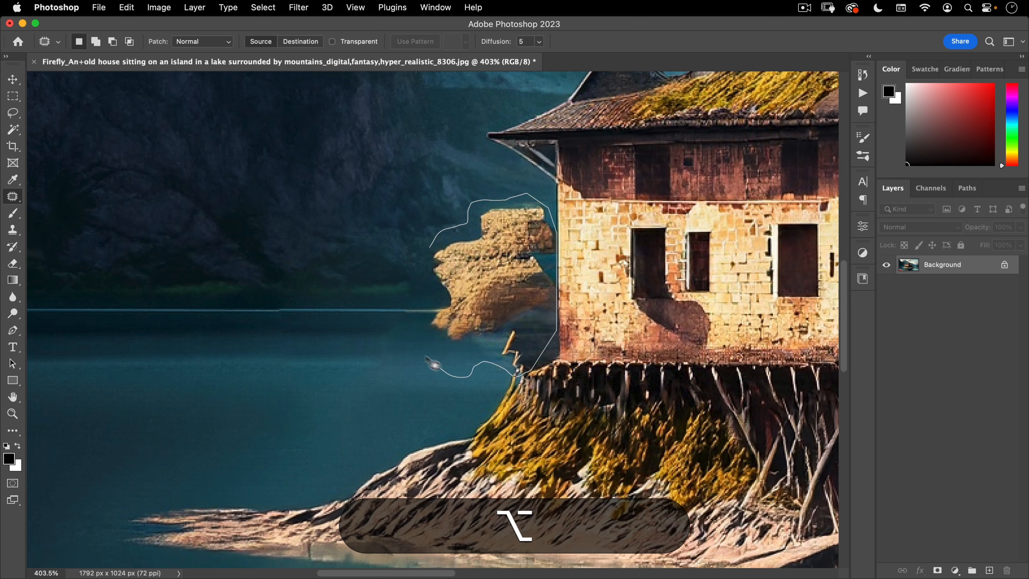
# Try to patch the outlined clump from the shoreline in Content-Aware mode, and undo the attempt
pyautogui.click(203, 42)
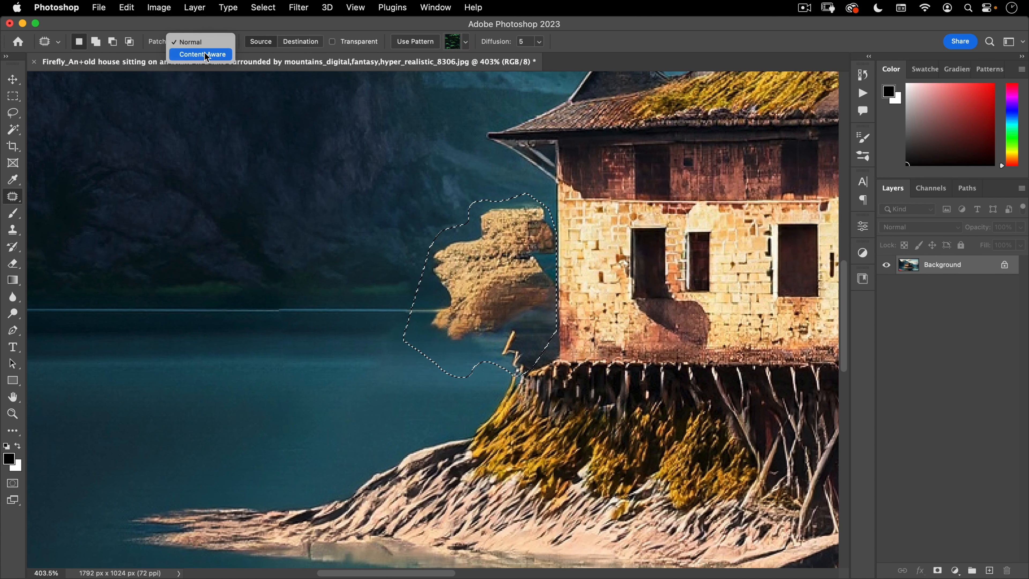
pyautogui.click(201, 54)
pyautogui.moveTo(492, 298); pyautogui.dragTo(179, 296)
pyautogui.click(253, 223)
pyautogui.press('super+minus')
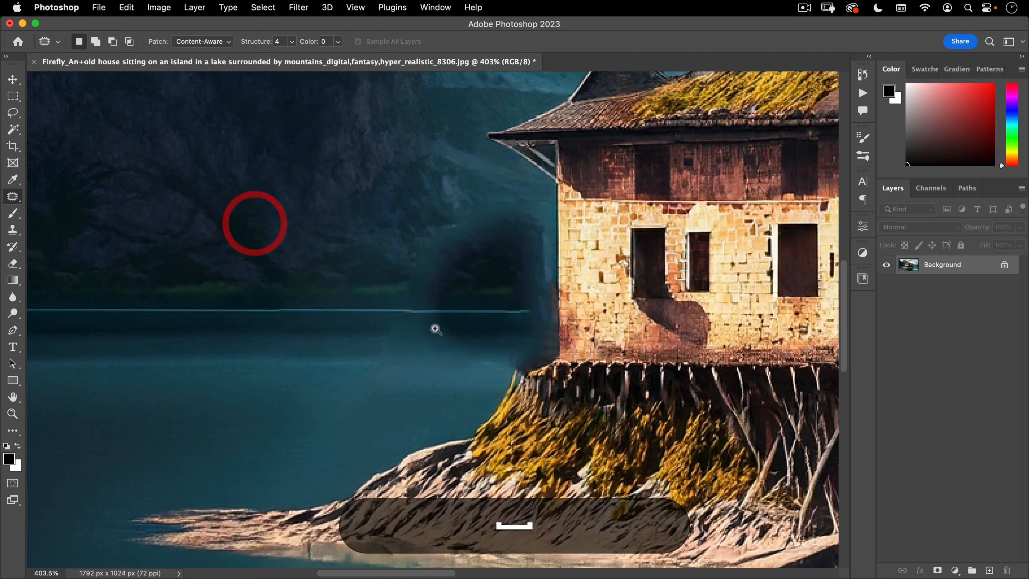
pyautogui.moveTo(369, 385); pyautogui.dragTo(434, 323)
pyautogui.press('super+z')
pyautogui.press('super+z')
# Set the patch mode to Normal, replace the outlined clump with the neighbouring shoreline and water, and deselect
pyautogui.click(195, 41)
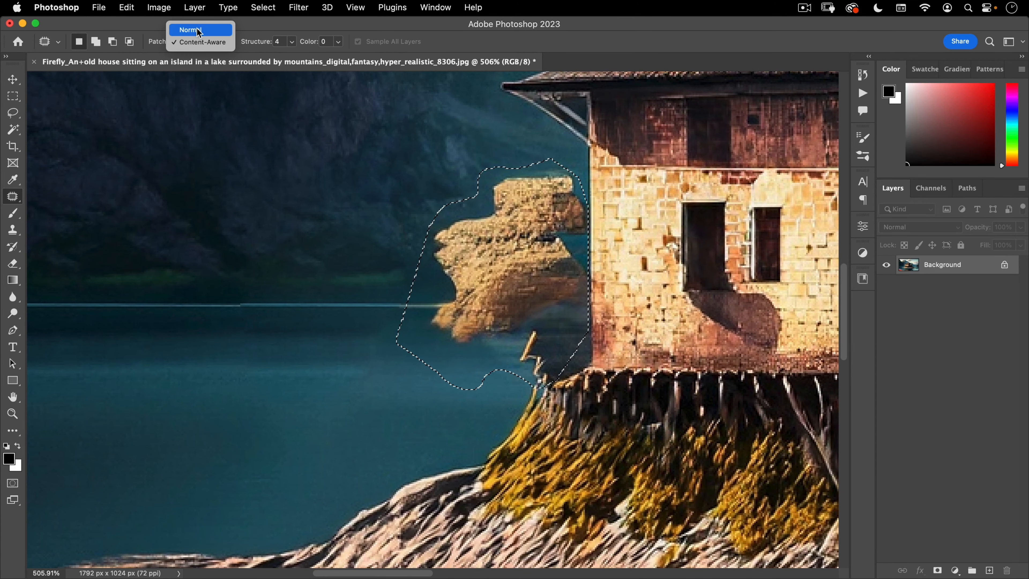
pyautogui.click(190, 30)
pyautogui.moveTo(521, 303); pyautogui.dragTo(216, 298)
pyautogui.click(307, 228)
# Patch both birds out of the sky using clean areas of nearby sky
pyautogui.press('super+space')
pyautogui.moveTo(398, 309); pyautogui.dragTo(317, 437)
pyautogui.moveTo(453, 383); pyautogui.dragTo(335, 416)
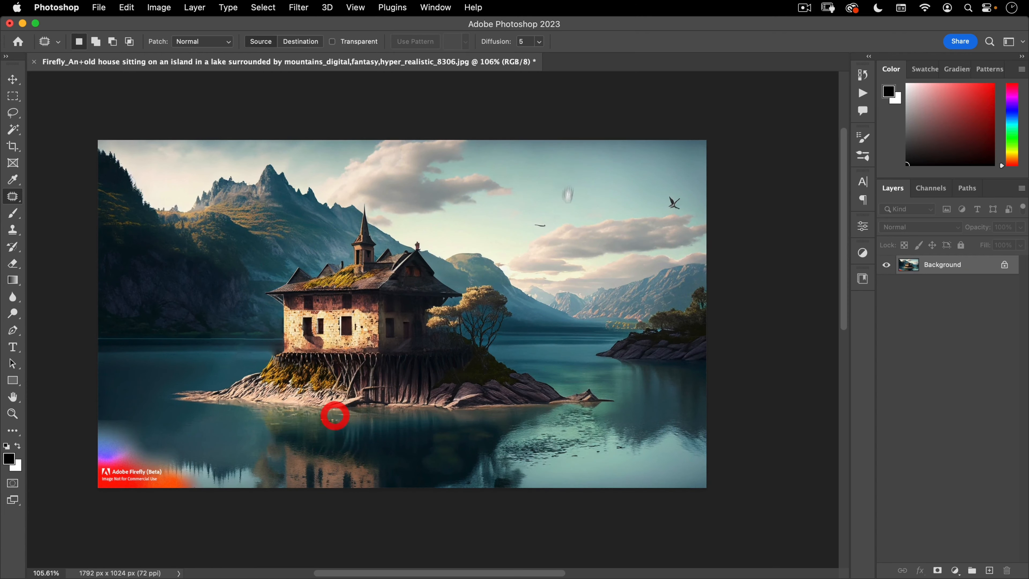
pyautogui.press('super+space')
pyautogui.moveTo(535, 217); pyautogui.dragTo(601, 197)
pyautogui.moveTo(573, 233)
pyautogui.mouseDown()
pyautogui.moveTo(517, 239)
pyautogui.moveTo(551, 259)
pyautogui.moveTo(571, 233)
pyautogui.mouseUp()
pyautogui.moveTo(568, 235); pyautogui.dragTo(579, 195)
pyautogui.press('space')
pyautogui.moveTo(724, 152); pyautogui.dragTo(323, 218)
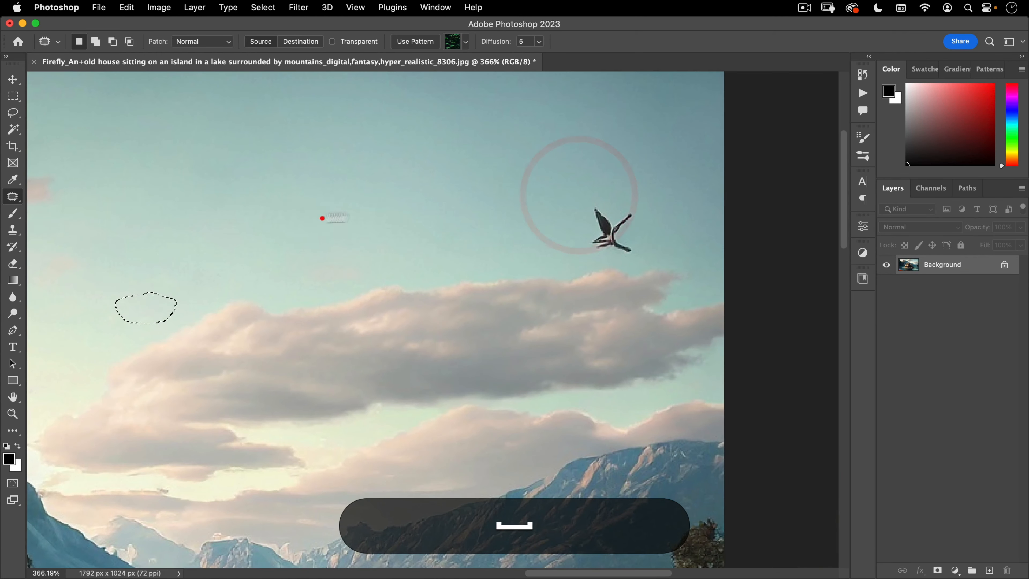
pyautogui.moveTo(604, 189)
pyautogui.mouseDown()
pyautogui.moveTo(580, 256)
pyautogui.moveTo(639, 257)
pyautogui.mouseUp()
pyautogui.moveTo(632, 204); pyautogui.dragTo(632, 204)
pyautogui.moveTo(588, 209); pyautogui.dragTo(498, 179)
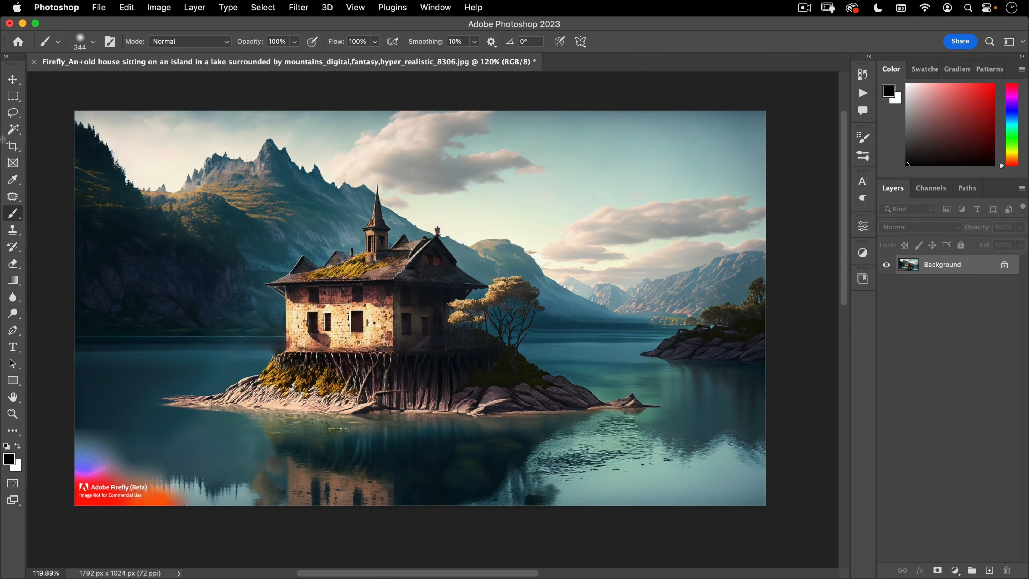
# Choose the 2725 px bird-flock brush from the Nucly Birds and Flocks Brushes set for the Brush tool
pyautogui.rightClick(514, 224)
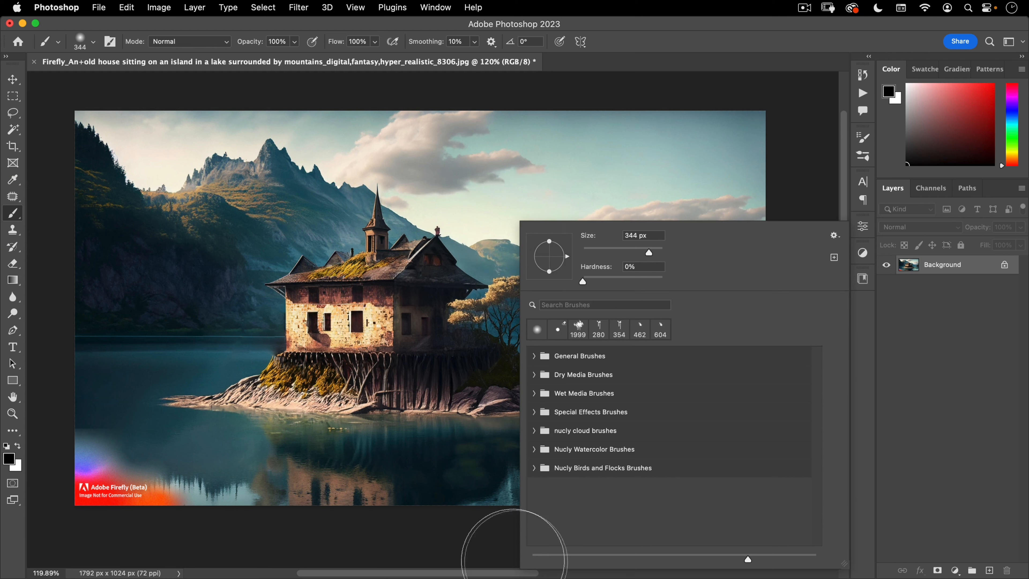
pyautogui.click(534, 468)
pyautogui.scroll(-10, 649, 454)
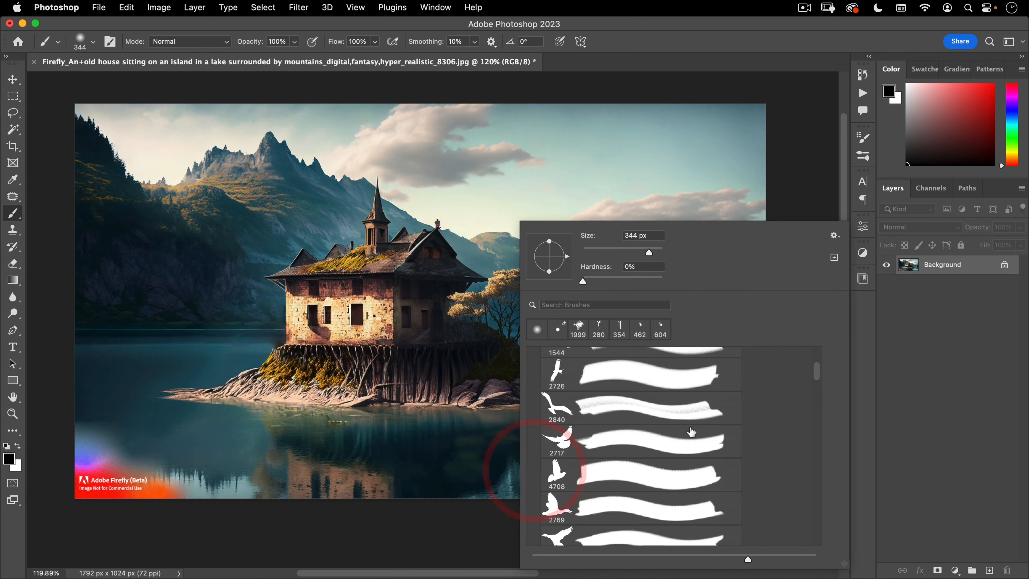
pyautogui.scroll(-5, 681, 457)
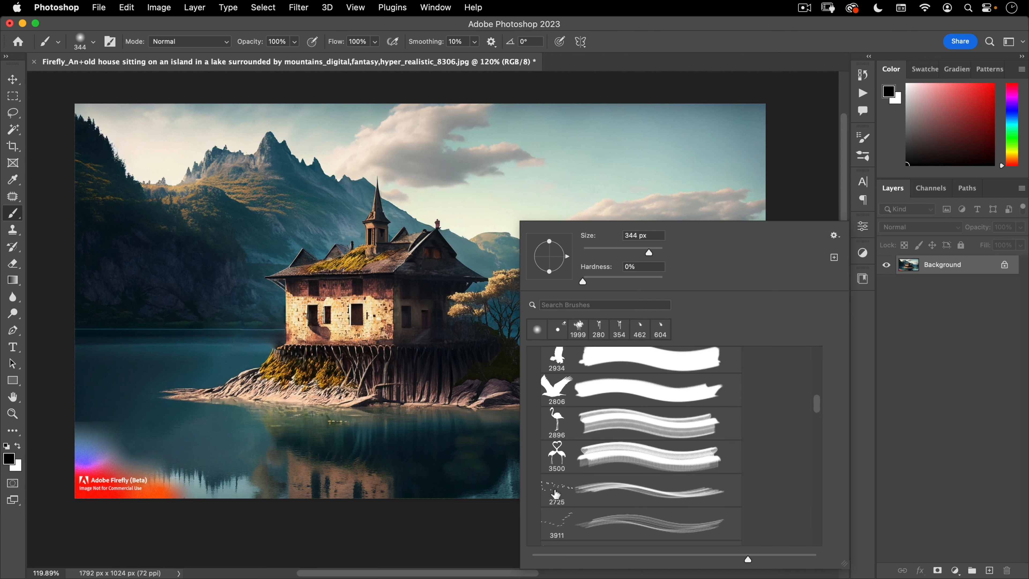
pyautogui.click(556, 493)
# Reduce the flock brush to 407 px and sample a dark teal from the image as the foreground colour
pyautogui.moveTo(441, 187); pyautogui.dragTo(7, 193)
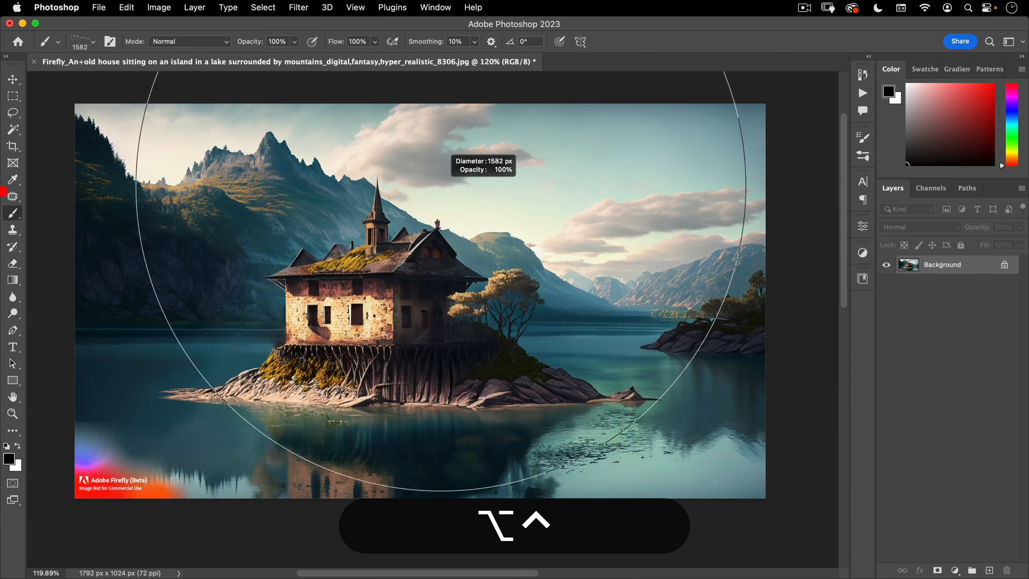
pyautogui.moveTo(423, 219); pyautogui.dragTo(59, 220)
pyautogui.moveTo(459, 178); pyautogui.dragTo(328, 184)
pyautogui.moveTo(511, 165); pyautogui.dragTo(553, 158)
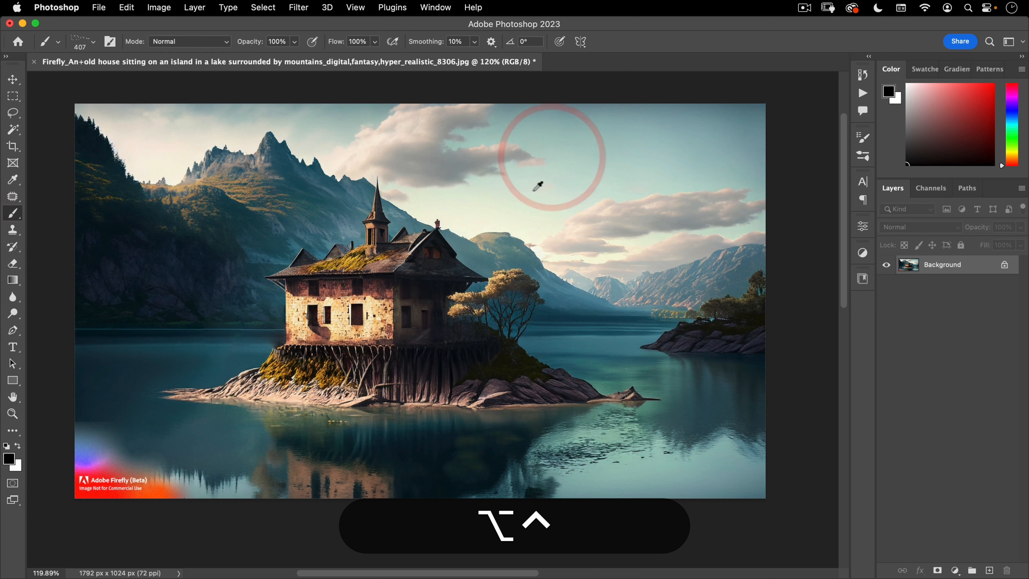
pyautogui.moveTo(536, 287)
pyautogui.mouseDown()
pyautogui.moveTo(551, 315)
pyautogui.moveTo(535, 325)
pyautogui.moveTo(226, 221)
pyautogui.moveTo(216, 253)
pyautogui.moveTo(239, 230)
pyautogui.moveTo(264, 231)
pyautogui.mouseUp()
# Try stamping the bird flock in the sky directly on the Background layer, and undo it
pyautogui.click(530, 180)
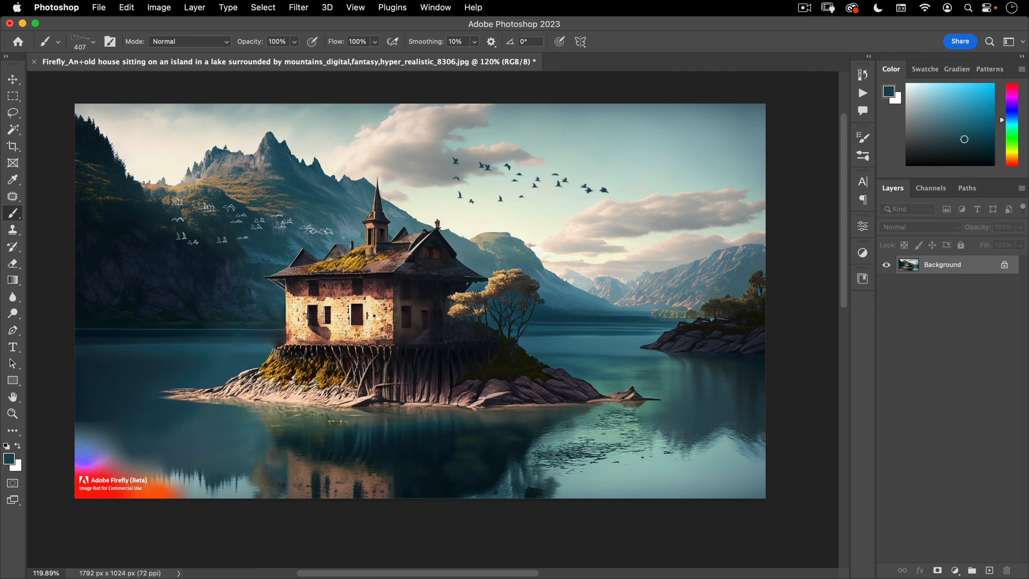
pyautogui.press('super+space')
pyautogui.moveTo(332, 293)
pyautogui.mouseDown()
pyautogui.moveTo(300, 293)
pyautogui.moveTo(331, 292)
pyautogui.mouseUp()
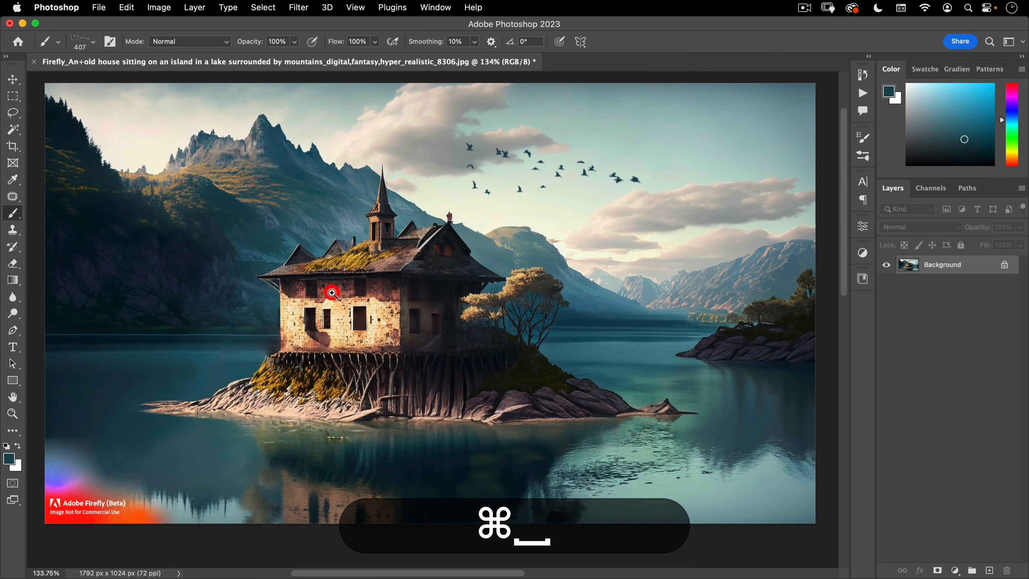
pyautogui.press('v')
pyautogui.press('super+z')
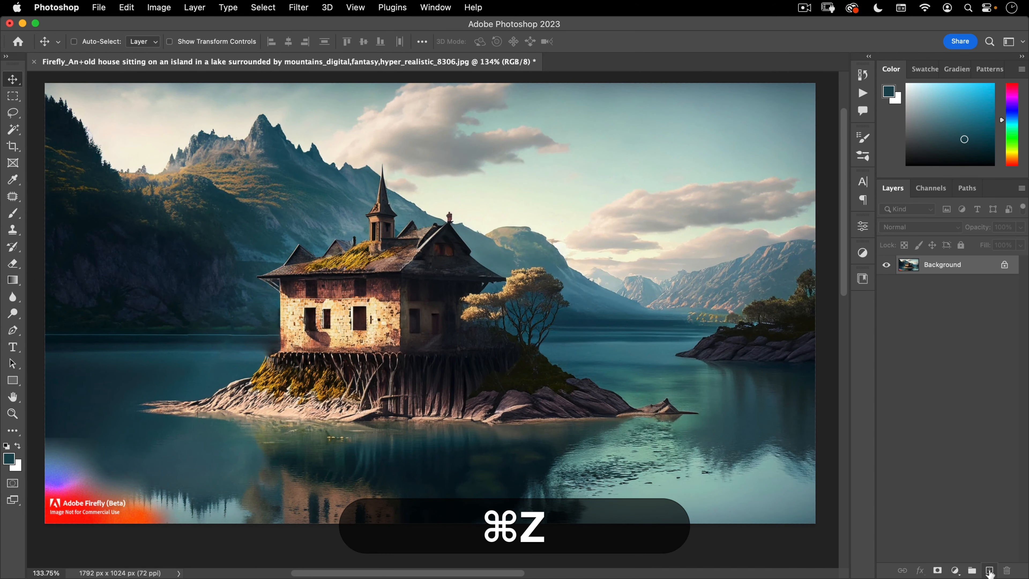
# Add a new layer, stamp the bird flock on it in the sky, and move the flock closer to the spire
pyautogui.click(990, 570)
pyautogui.press('b')
pyautogui.click(512, 175)
pyautogui.press('v')
pyautogui.moveTo(575, 305)
pyautogui.mouseDown()
pyautogui.moveTo(587, 249)
pyautogui.moveTo(581, 308)
pyautogui.mouseUp()
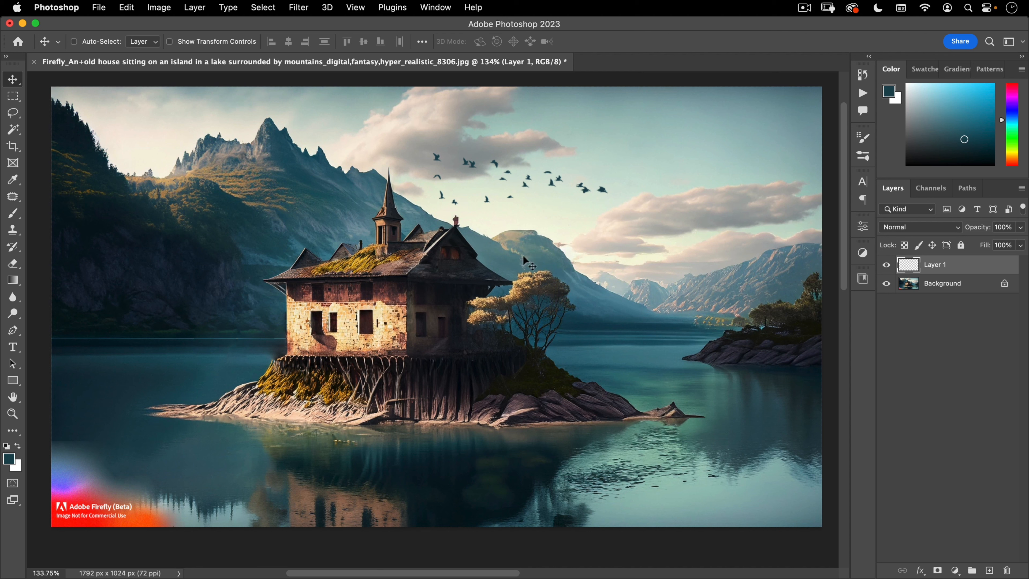
pyautogui.moveTo(553, 199); pyautogui.dragTo(526, 201)
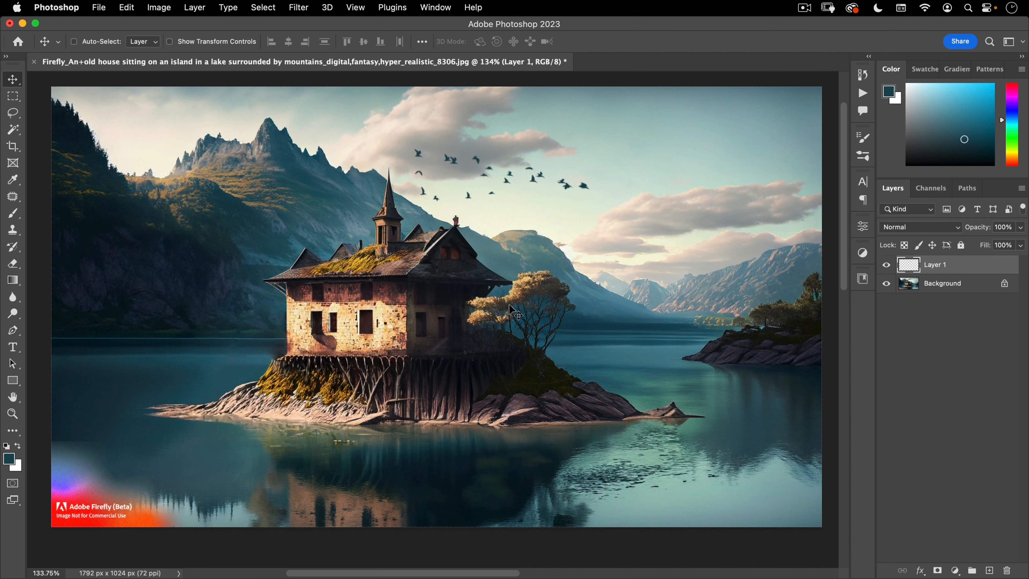
# Try turning the bird flock white with Hue/Saturation lightness and moving it across the scenery, and undo it
pyautogui.press('super+u')
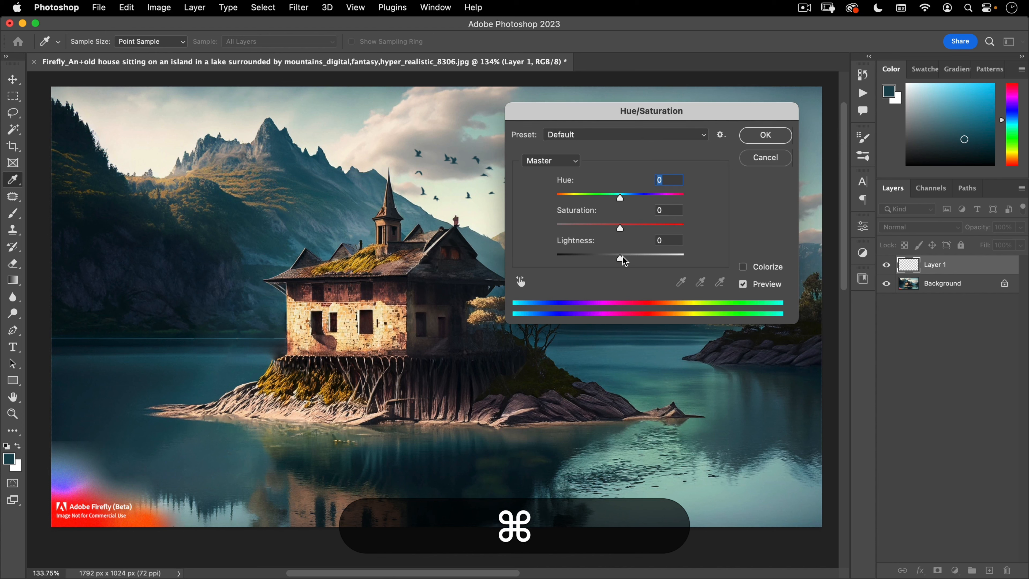
pyautogui.moveTo(624, 261); pyautogui.dragTo(777, 258)
pyautogui.click(765, 135)
pyautogui.moveTo(558, 207); pyautogui.dragTo(355, 220)
pyautogui.moveTo(351, 220); pyautogui.dragTo(329, 341)
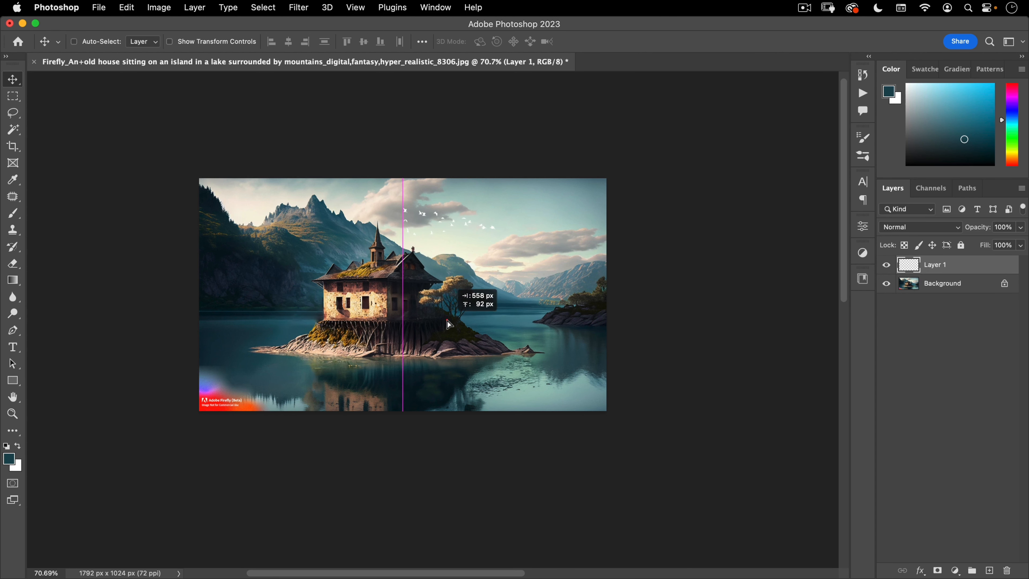
pyautogui.moveTo(449, 325); pyautogui.dragTo(444, 315)
pyautogui.press('super+z')
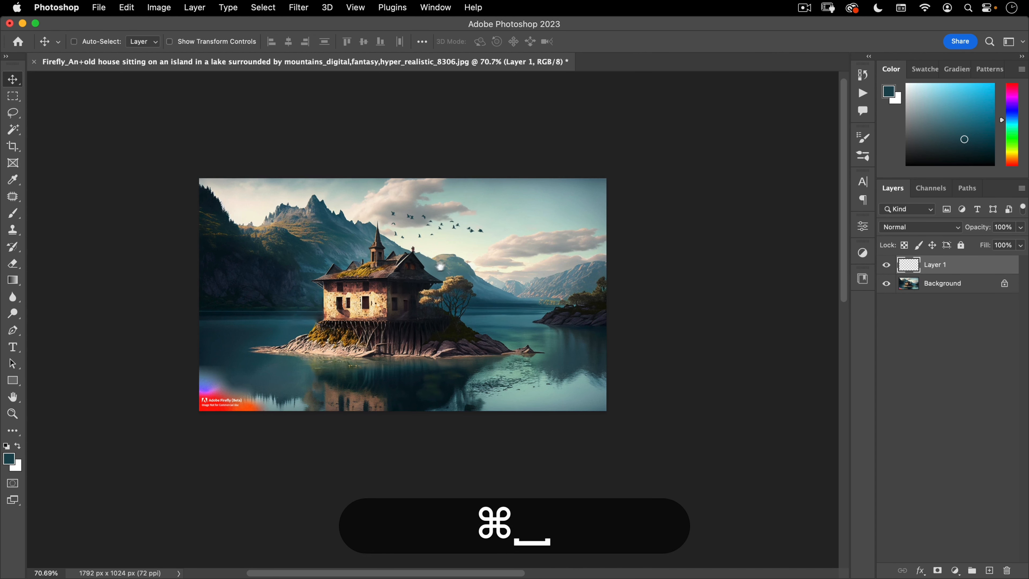
# Lasso two birds at the flock's left end, moving one over the mountain ridge and the other beside the spire
pyautogui.moveTo(440, 267); pyautogui.dragTo(462, 253)
pyautogui.moveTo(510, 286); pyautogui.dragTo(545, 299)
pyautogui.moveTo(283, 203); pyautogui.dragTo(333, 172)
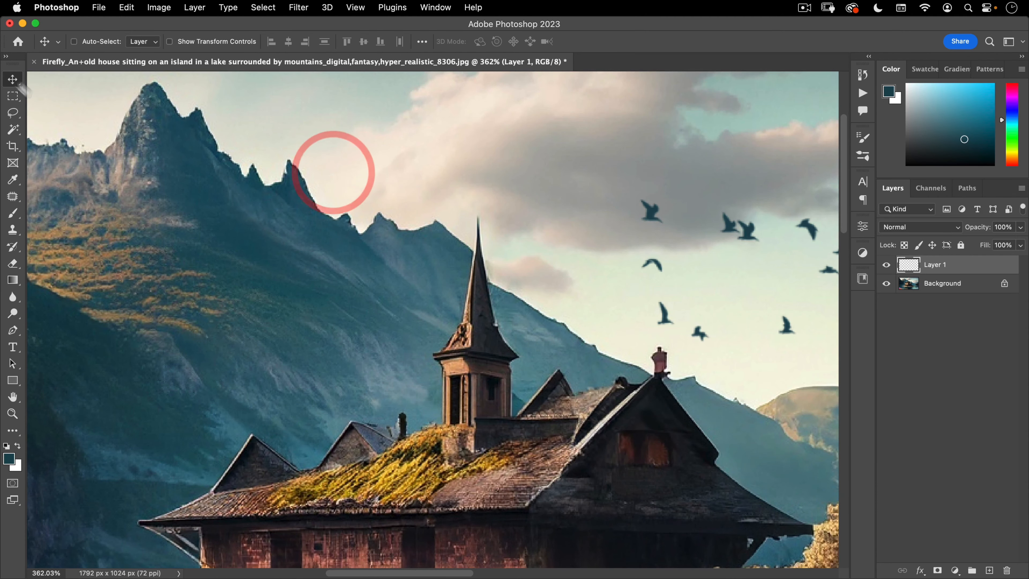
pyautogui.click(13, 112)
pyautogui.moveTo(640, 245)
pyautogui.mouseDown()
pyautogui.moveTo(678, 174)
pyautogui.moveTo(333, 131)
pyautogui.mouseUp()
pyautogui.moveTo(677, 233)
pyautogui.mouseDown()
pyautogui.moveTo(619, 237)
pyautogui.moveTo(673, 263)
pyautogui.moveTo(592, 229)
pyautogui.moveTo(548, 249)
pyautogui.mouseUp()
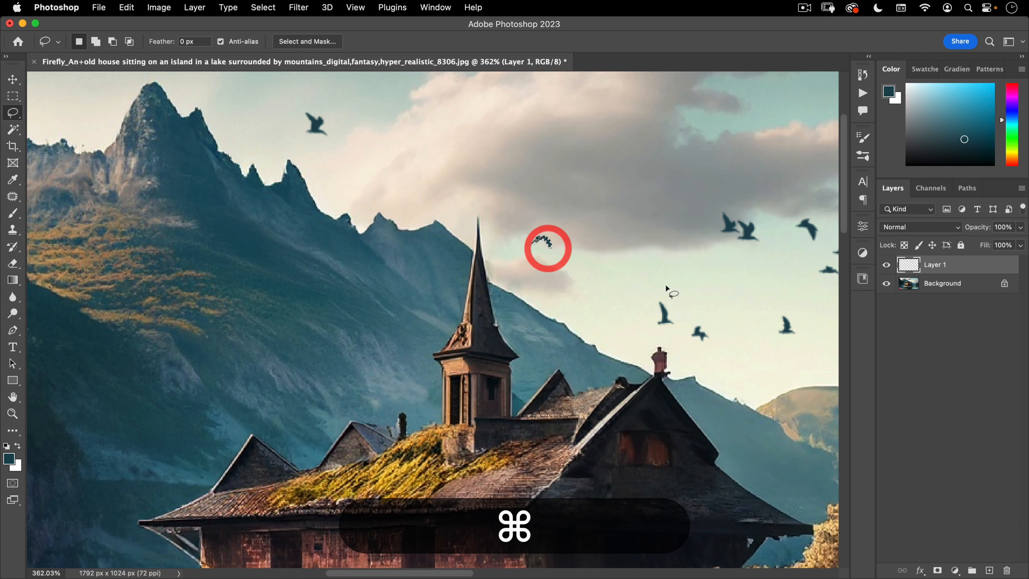
# Lasso the bird above the chimney and the nearby pair, moving them into the cloud, and shift another bird closer to the spire
pyautogui.moveTo(667, 288)
pyautogui.mouseDown()
pyautogui.moveTo(641, 304)
pyautogui.moveTo(660, 334)
pyautogui.moveTo(685, 323)
pyautogui.moveTo(676, 297)
pyautogui.moveTo(587, 203)
pyautogui.mouseUp()
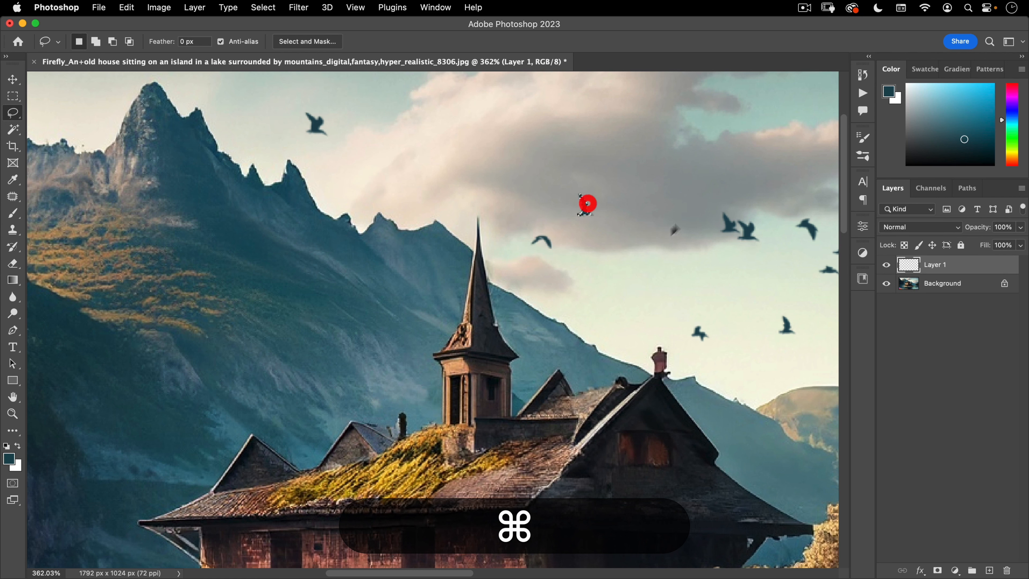
pyautogui.moveTo(707, 189)
pyautogui.mouseDown()
pyautogui.moveTo(769, 259)
pyautogui.moveTo(708, 188)
pyautogui.mouseUp()
pyautogui.moveTo(742, 229)
pyautogui.mouseDown()
pyautogui.moveTo(724, 198)
pyautogui.moveTo(675, 185)
pyautogui.mouseUp()
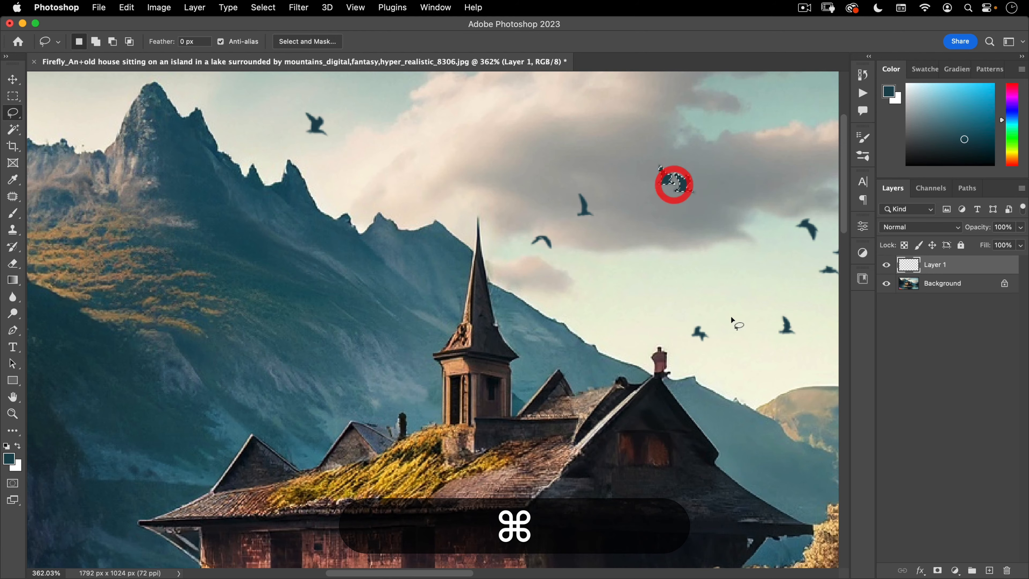
pyautogui.moveTo(729, 317)
pyautogui.mouseDown()
pyautogui.moveTo(690, 323)
pyautogui.moveTo(728, 309)
pyautogui.moveTo(609, 306)
pyautogui.mouseUp()
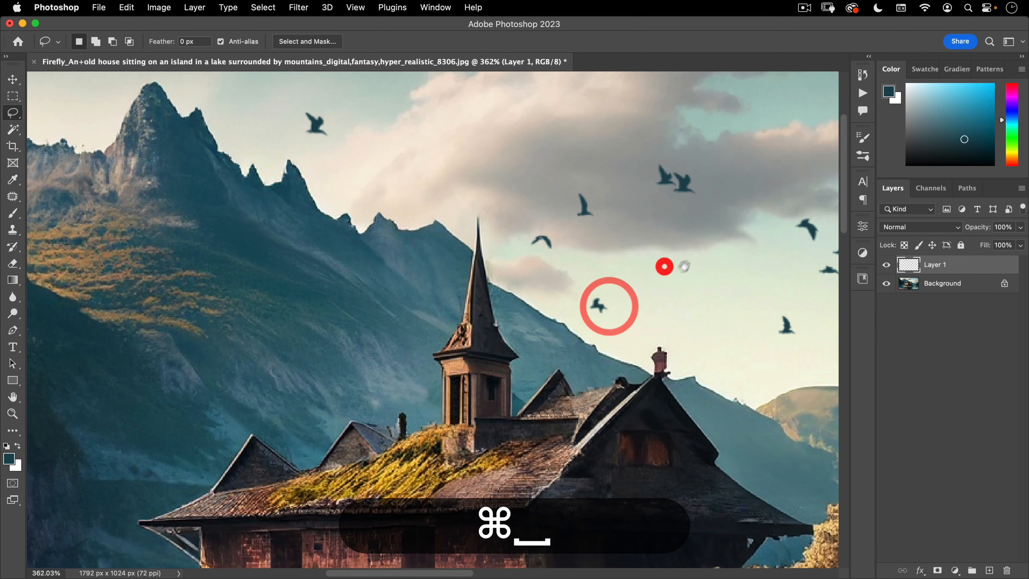
pyautogui.moveTo(685, 267); pyautogui.dragTo(432, 279)
pyautogui.moveTo(488, 298); pyautogui.dragTo(543, 322)
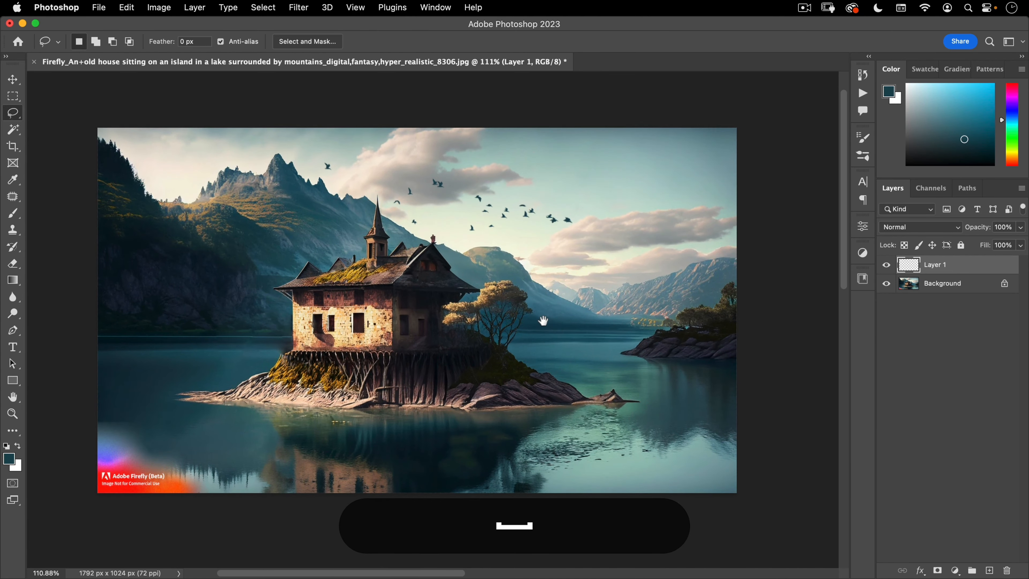
pyautogui.press('v')
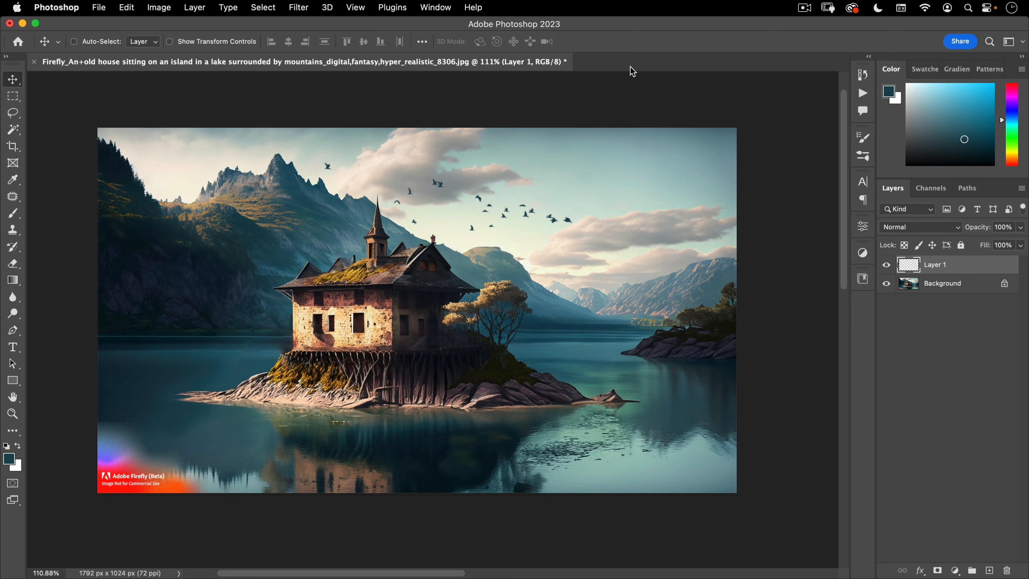
# Switch to Adobe Firefly in Chrome and clear all styles from the prompt
pyautogui.press('super+Tab')
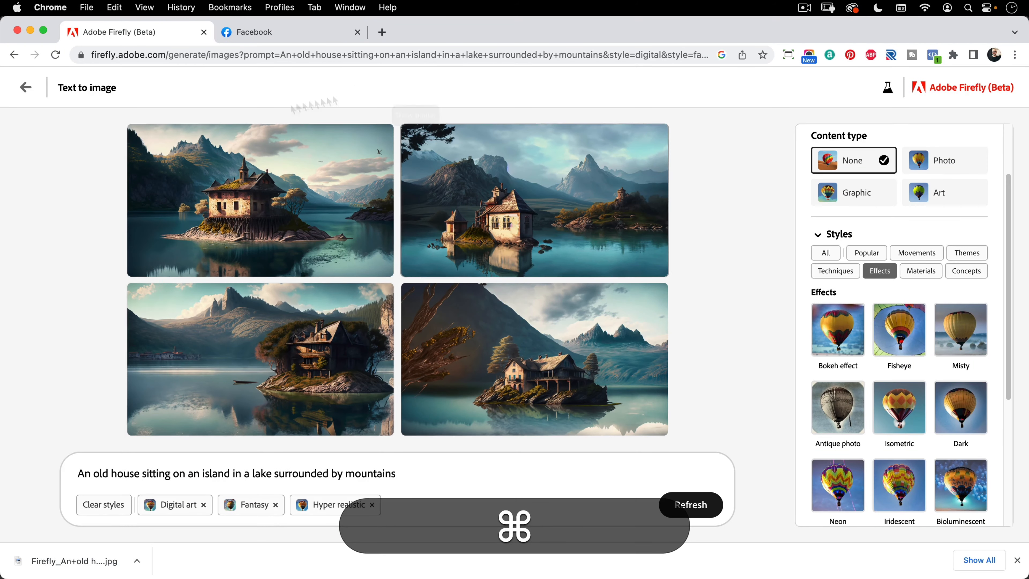
pyautogui.moveTo(286, 211)
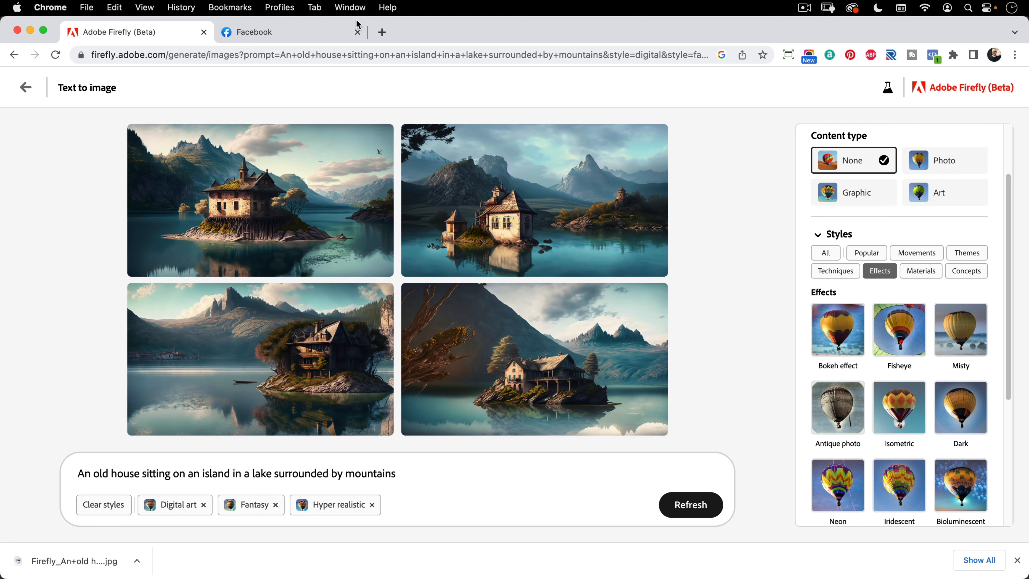
pyautogui.click(89, 506)
# Replace the prompt with "little red riding hood in a foggy forest" and generate the images
pyautogui.press('super+a')
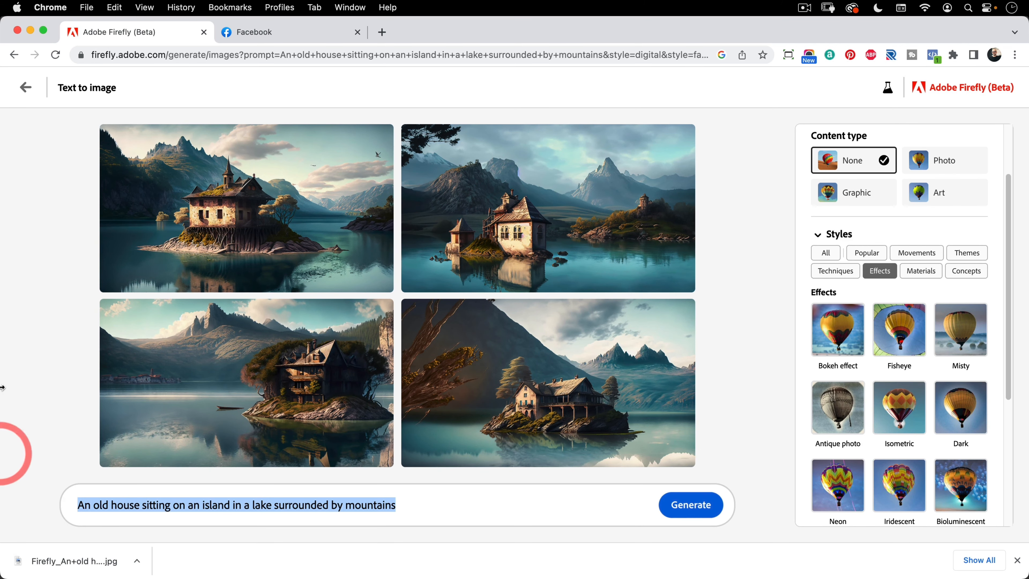
pyautogui.write('little')
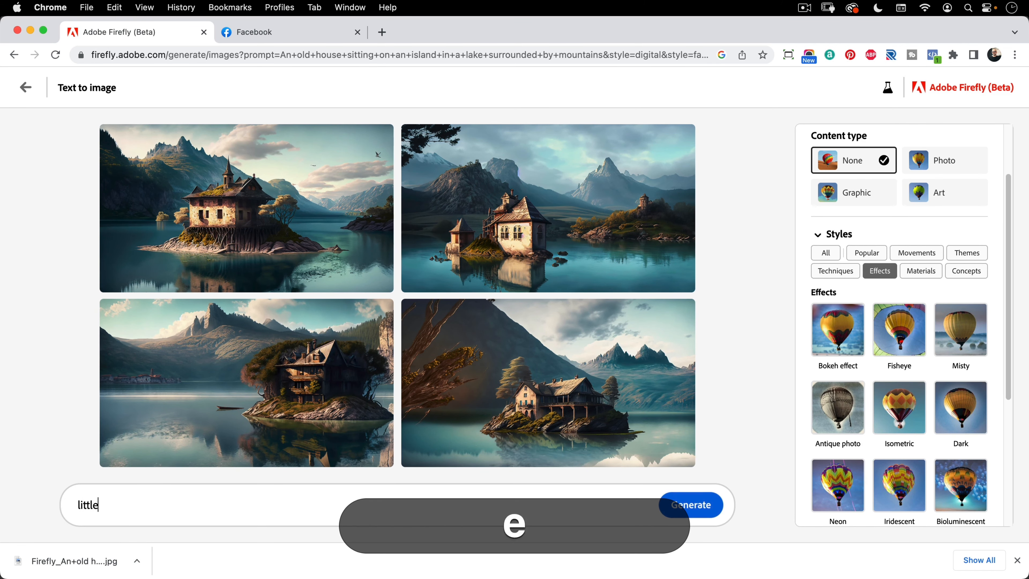
pyautogui.write(' red riding hood ')
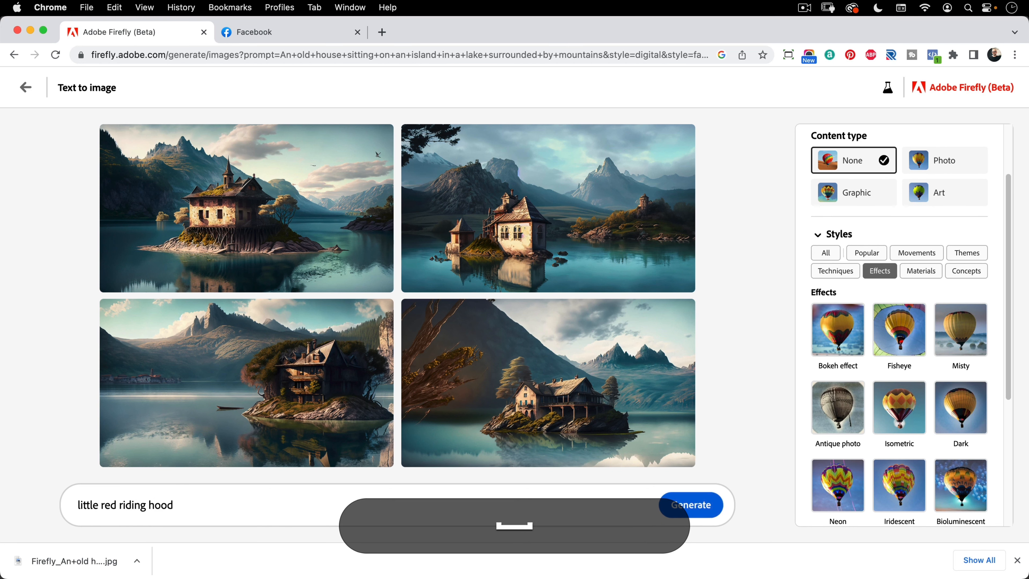
pyautogui.write('in a foggy forest')
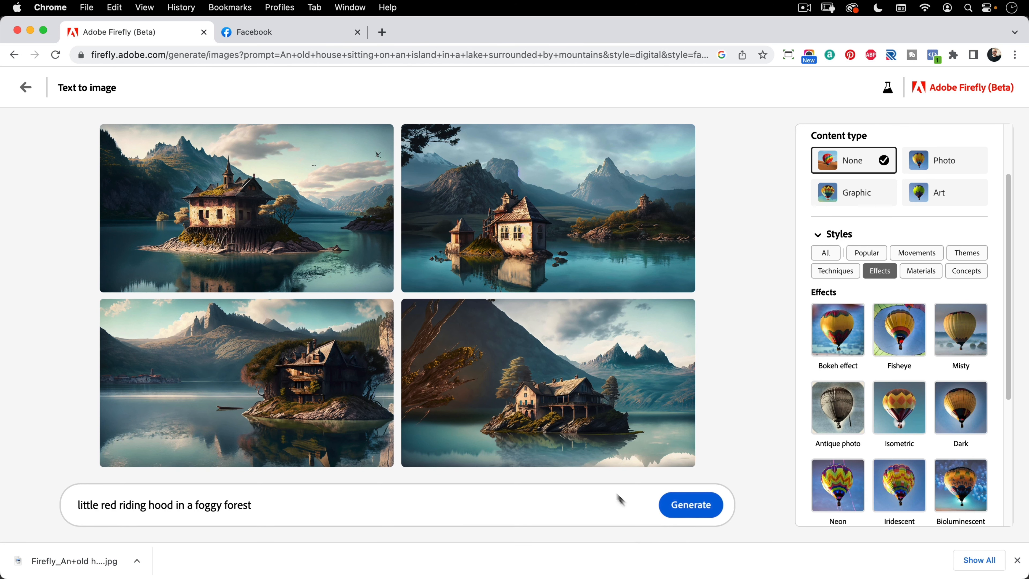
pyautogui.click(701, 505)
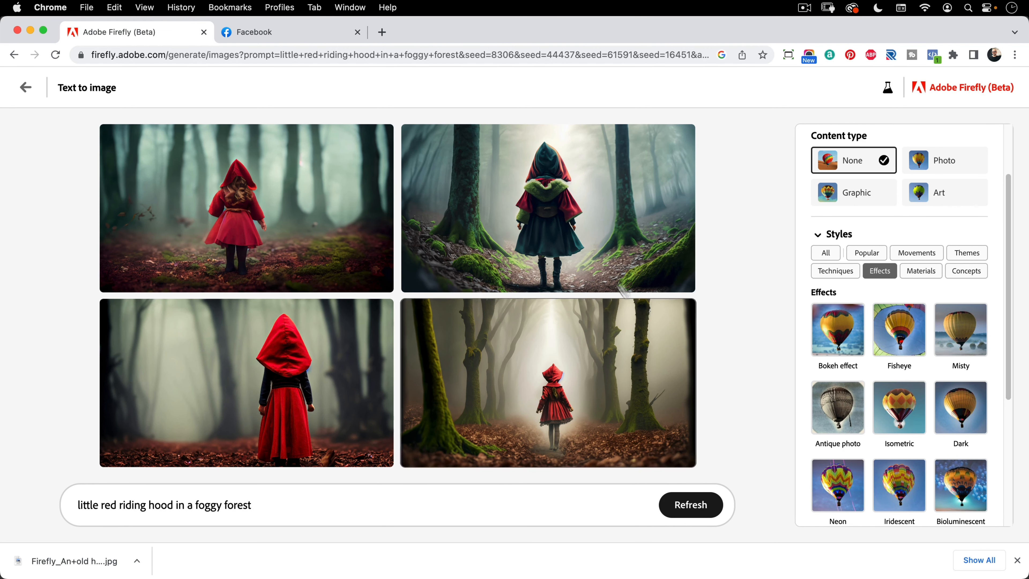
# Insert ", cute adorable girl with large, blue eyes." after "little red riding" in the prompt
pyautogui.moveTo(545, 191)
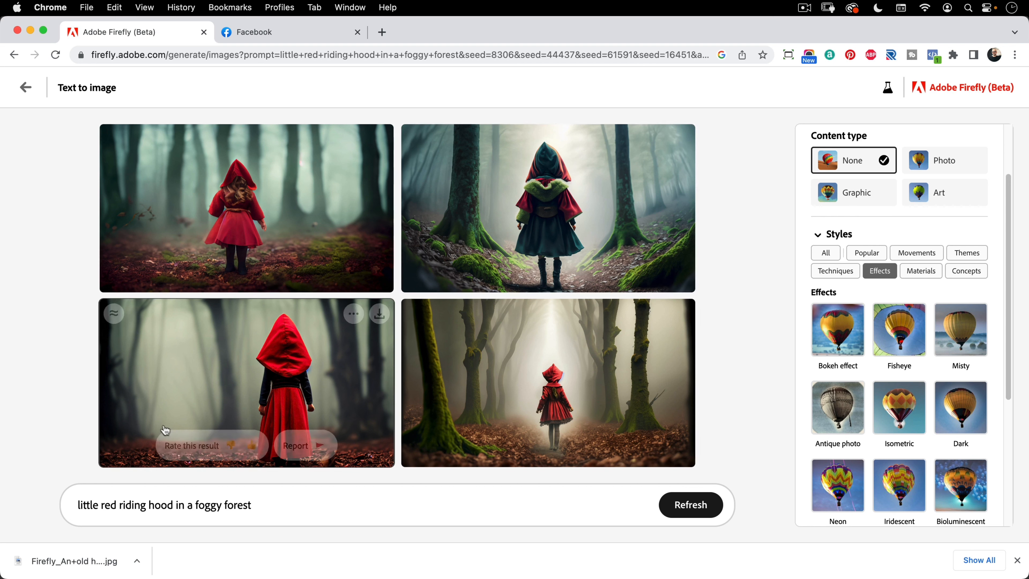
pyautogui.moveTo(283, 243)
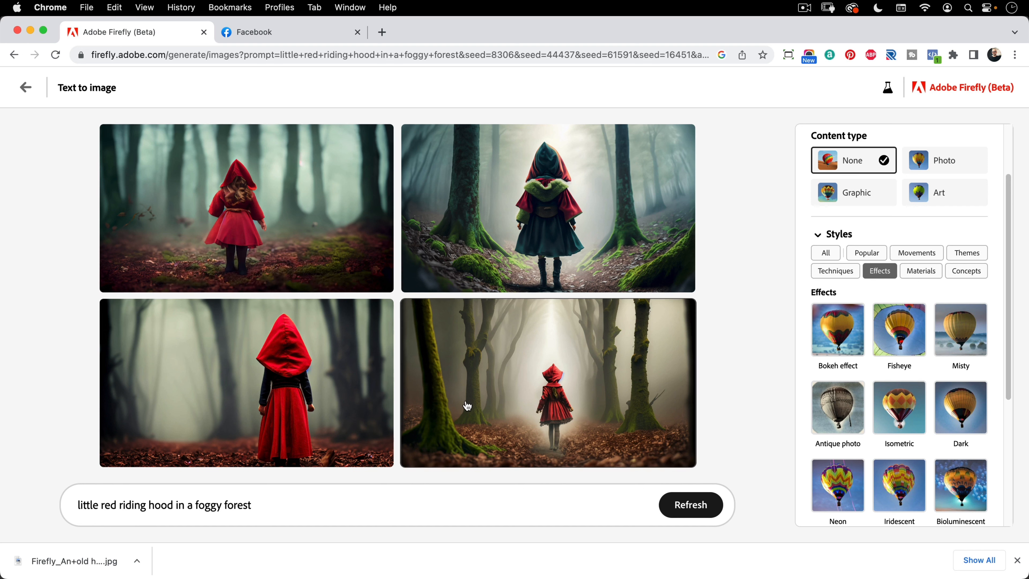
pyautogui.moveTo(468, 406)
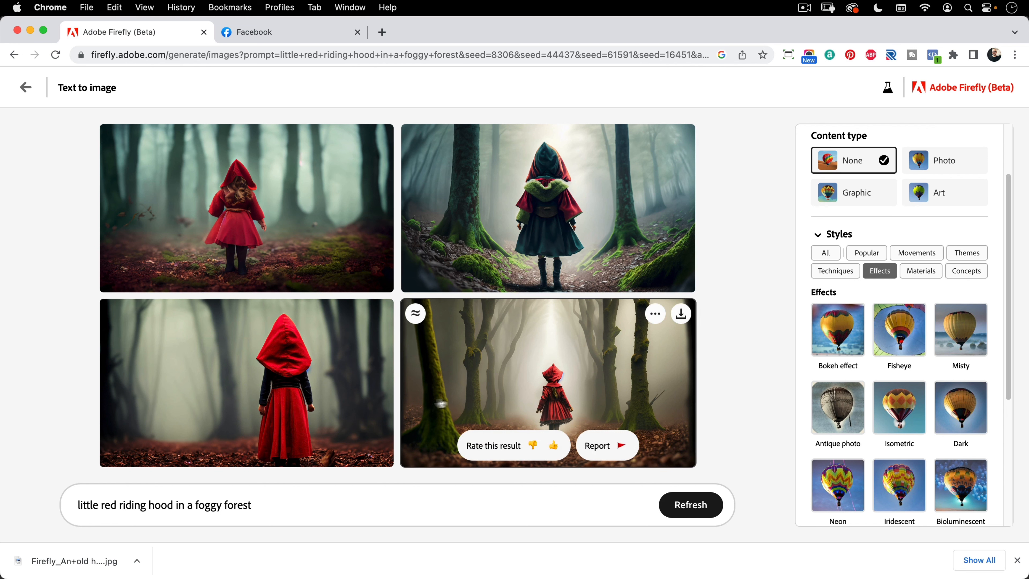
pyautogui.click(145, 505)
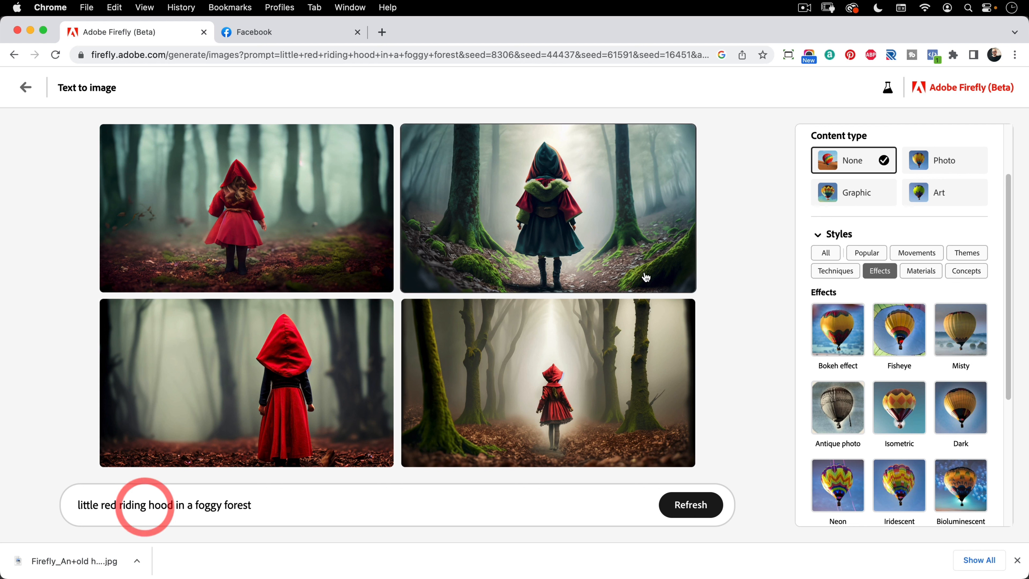
pyautogui.moveTo(646, 277)
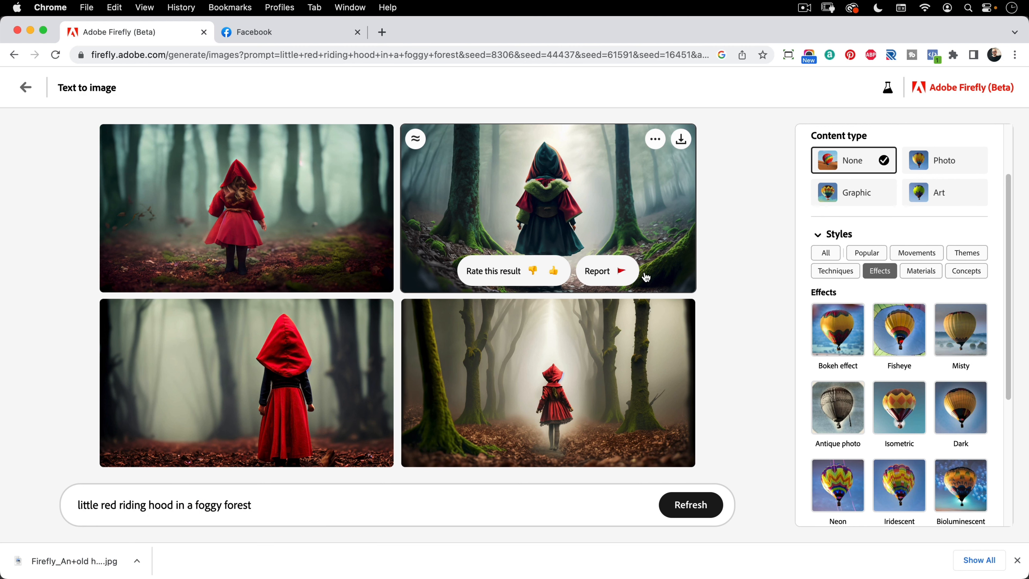
pyautogui.write(', cute adora')
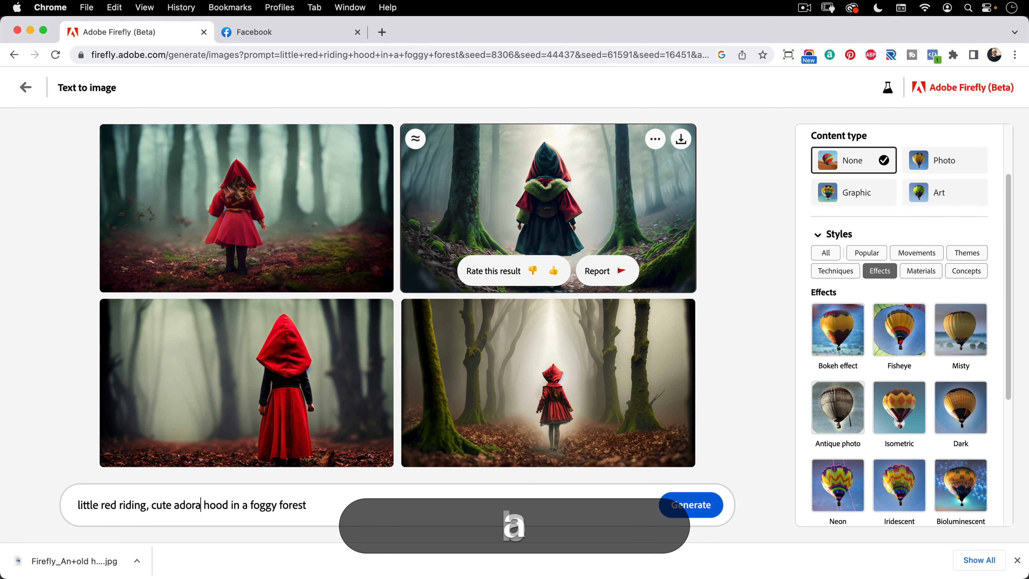
pyautogui.write('ble girl with large, blue eyes')
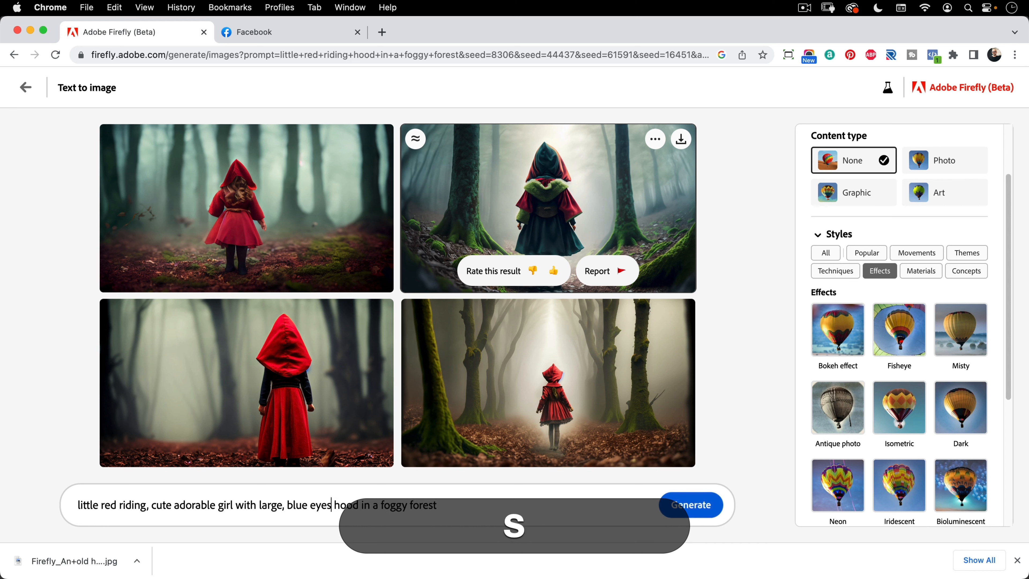
pyautogui.write('.')
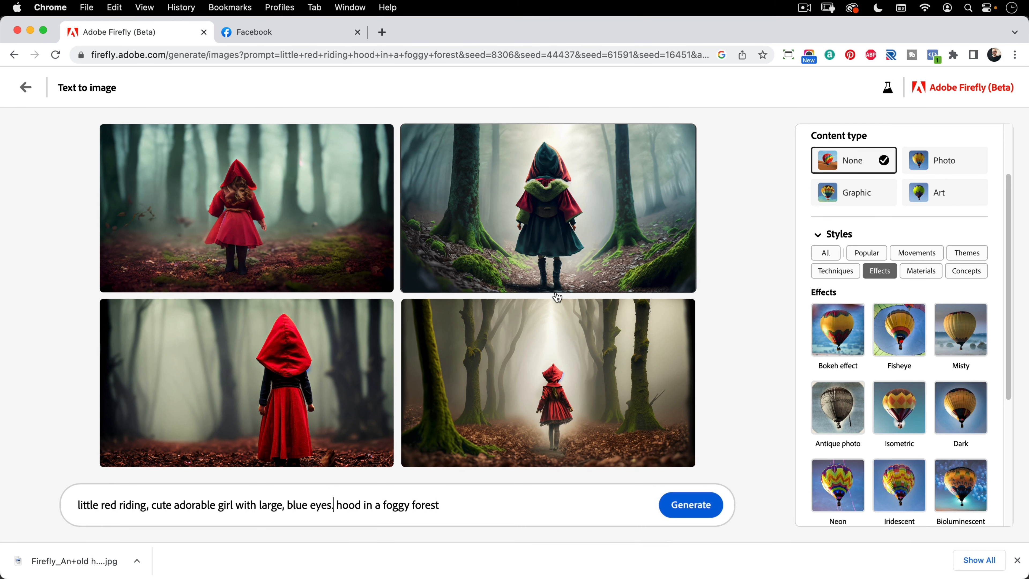
# Delete the words "hood in a" before "foggy forest" in the prompt
pyautogui.hotkey('alt', 'shift', 'Right')
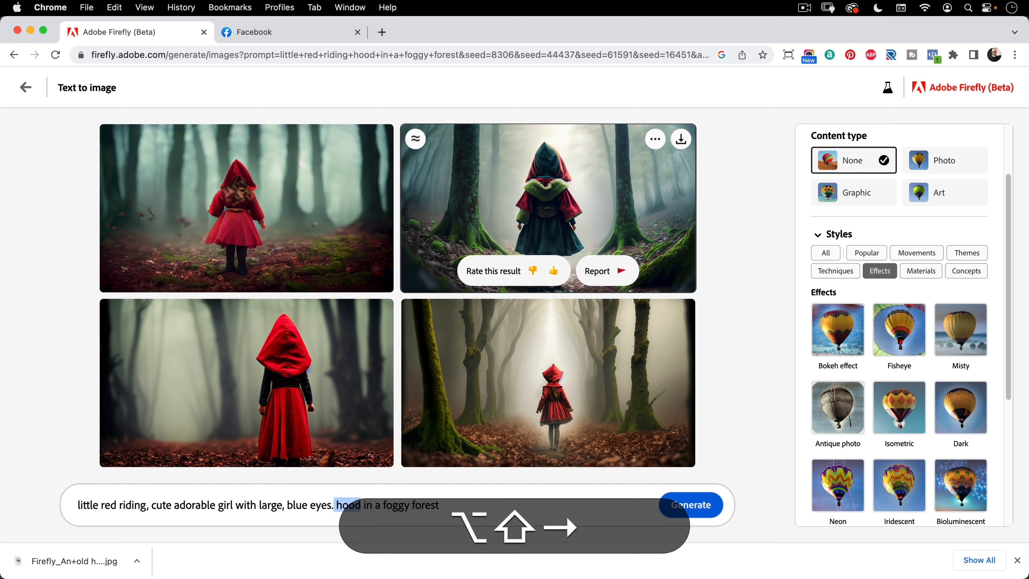
pyautogui.hotkey('alt', 'shift', 'BackSpace')
pyautogui.hotkey('alt', 'shift', 'Right')
pyautogui.hotkey('alt', 'shift', 'BackSpace')
pyautogui.hotkey('alt', 'shift', 'Right')
pyautogui.hotkey('alt', 'shift', 'BackSpace')
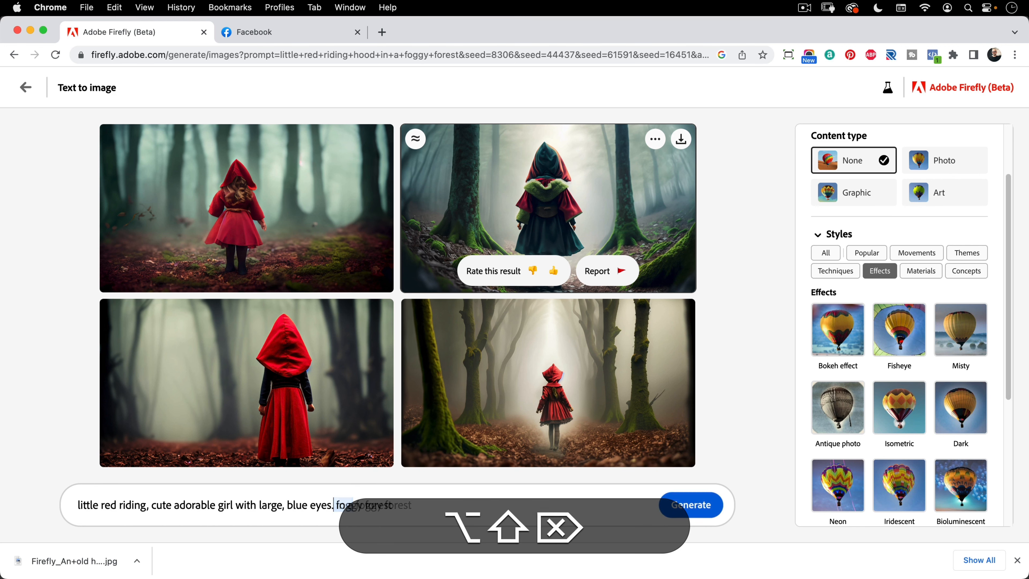
# Add "hood" after "little red riding" in the prompt and generate the images
pyautogui.press('super+Left')
pyautogui.hotkey('alt', 'Right')
pyautogui.hotkey('alt', 'Right')
pyautogui.hotkey('alt', 'Right')
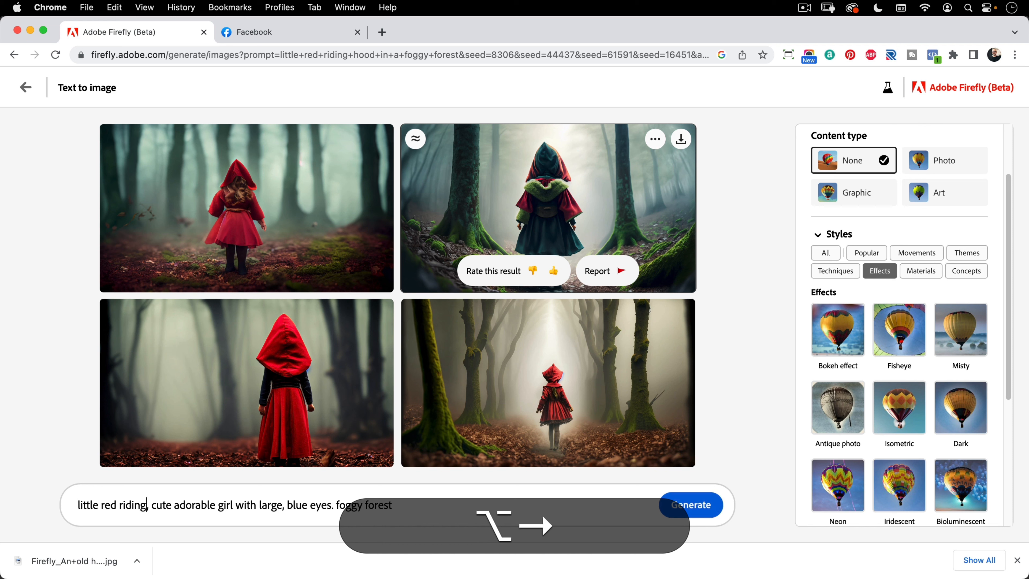
pyautogui.write('hood')
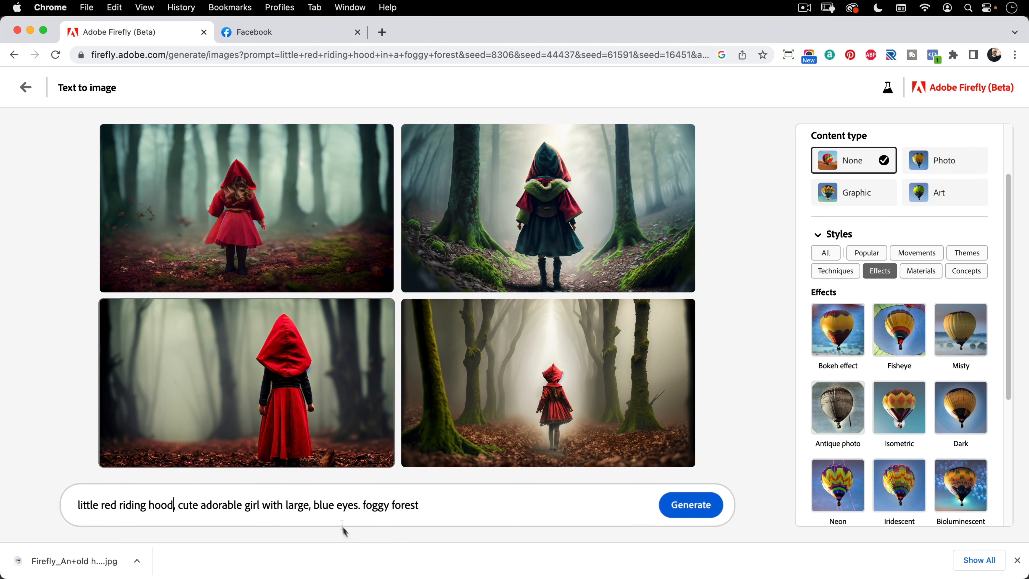
pyautogui.click(691, 505)
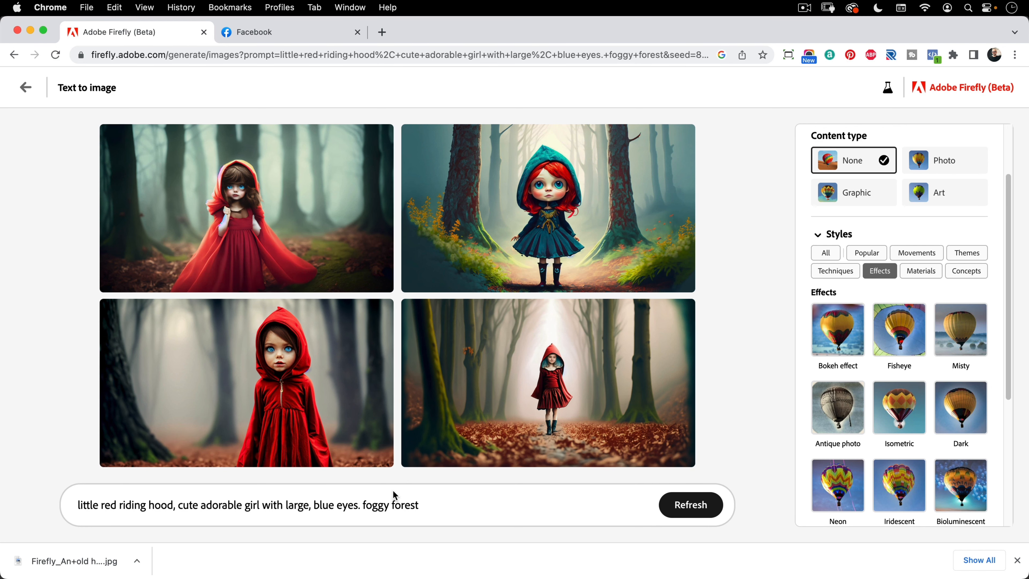
# Insert "Realistic, flying birds in the foreground and background." before "foggy forest" in the prompt and generate the images
pyautogui.click(457, 506)
pyautogui.hotkey('alt', 'Left')
pyautogui.hotkey('alt', 'Left')
pyautogui.hotkey('alt', 'Right')
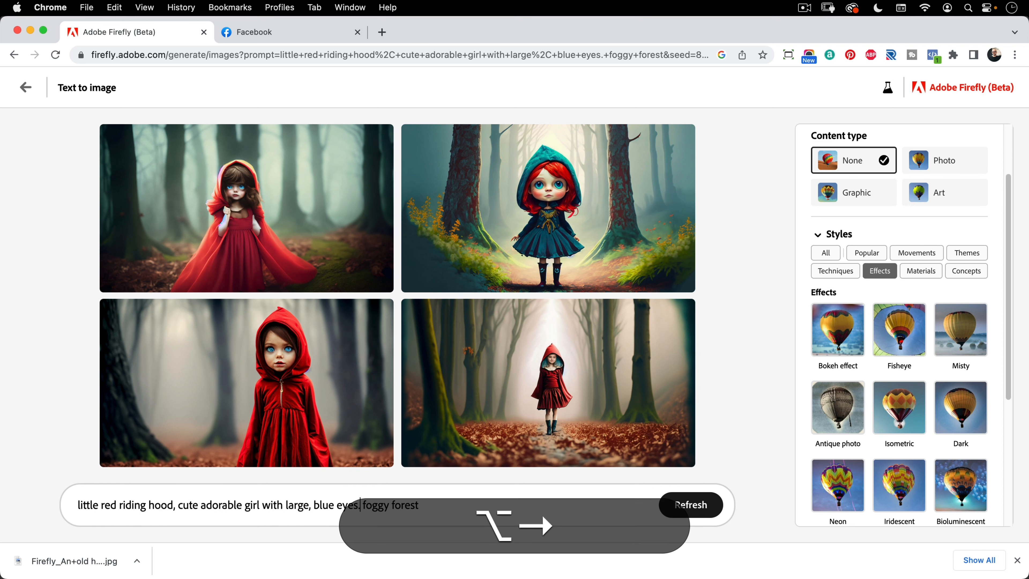
pyautogui.write('Realistic ')
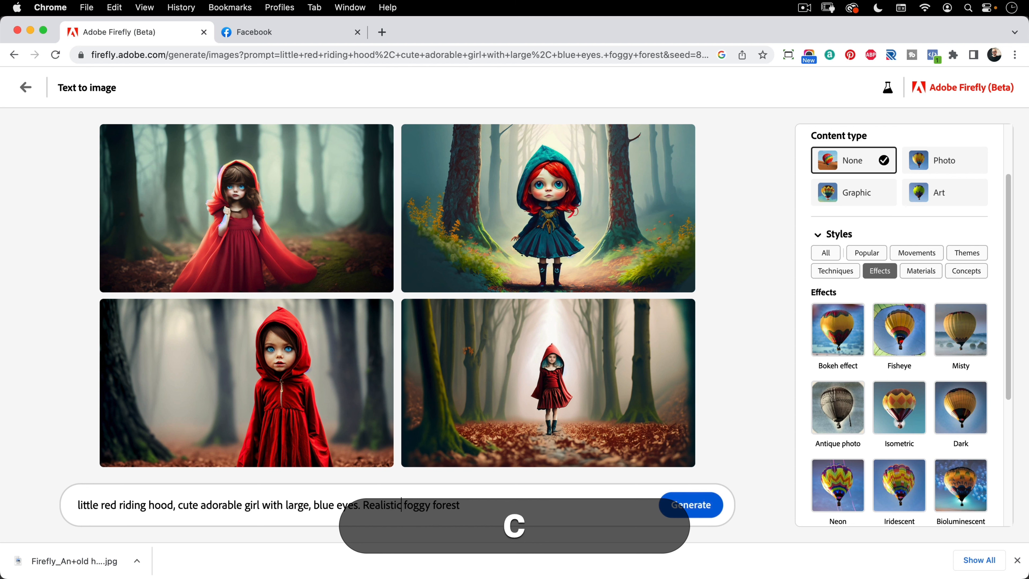
pyautogui.write(', flying bir')
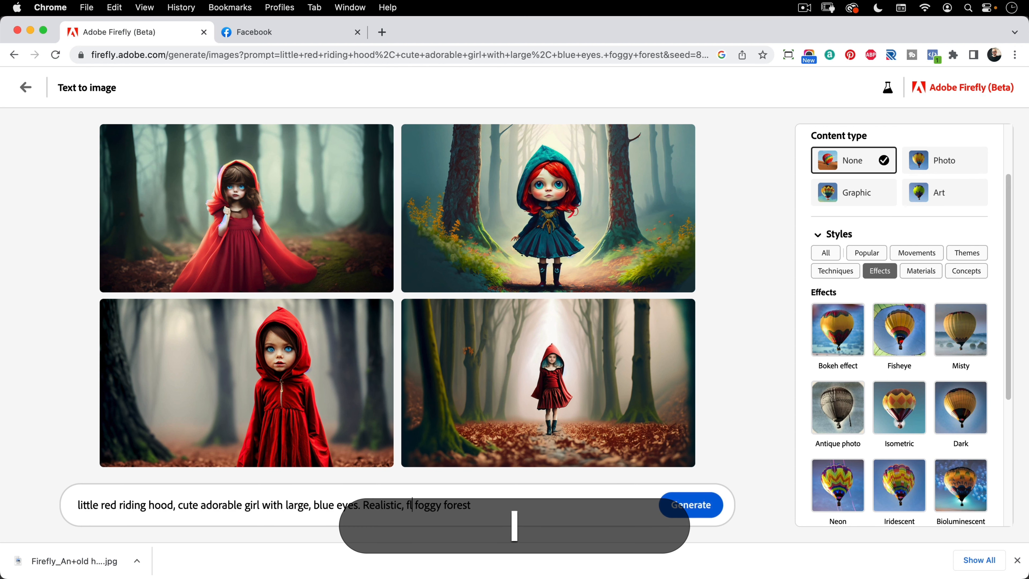
pyautogui.write('ds in the fore')
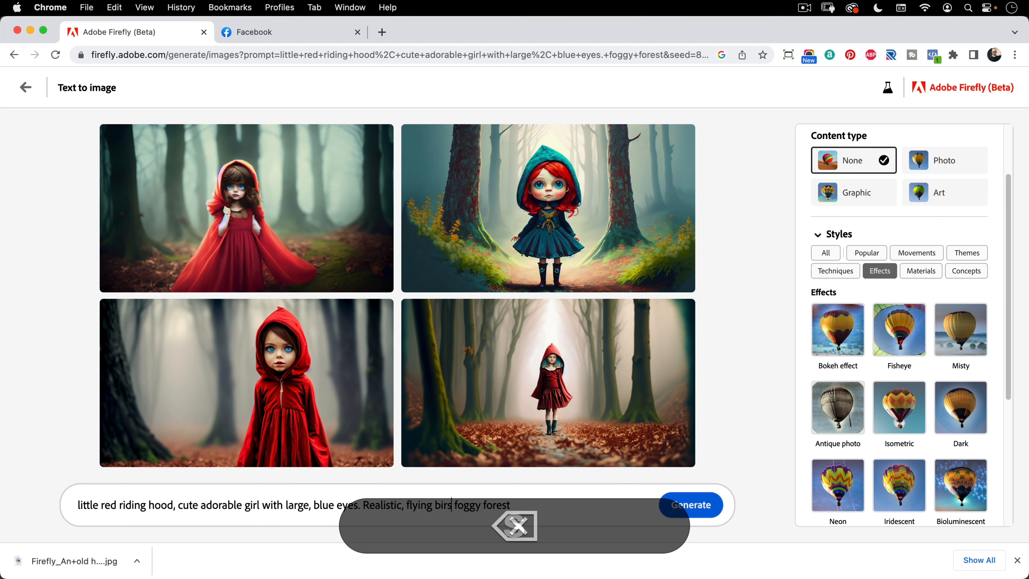
pyautogui.write('ground and backgr')
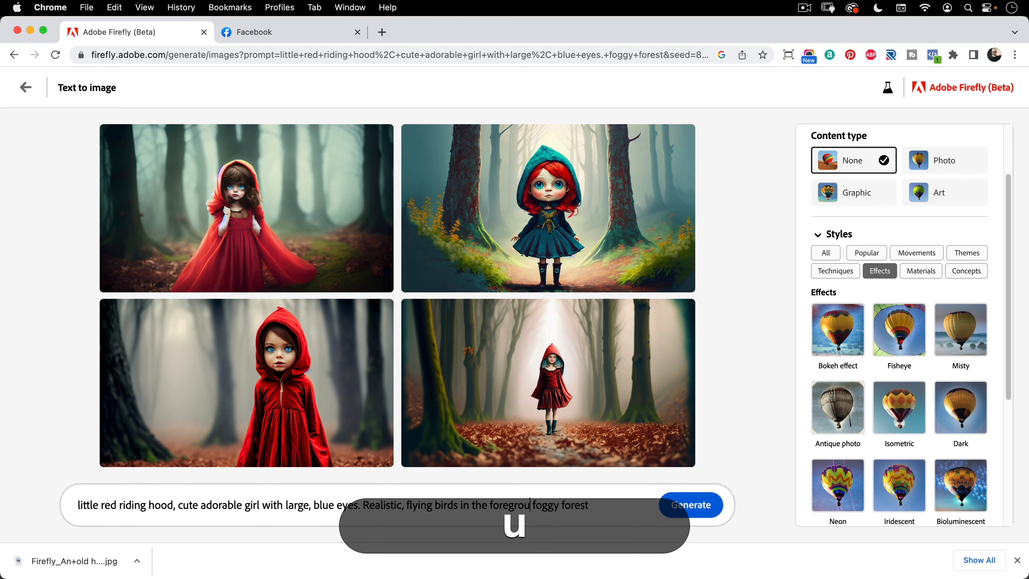
pyautogui.write('ound')
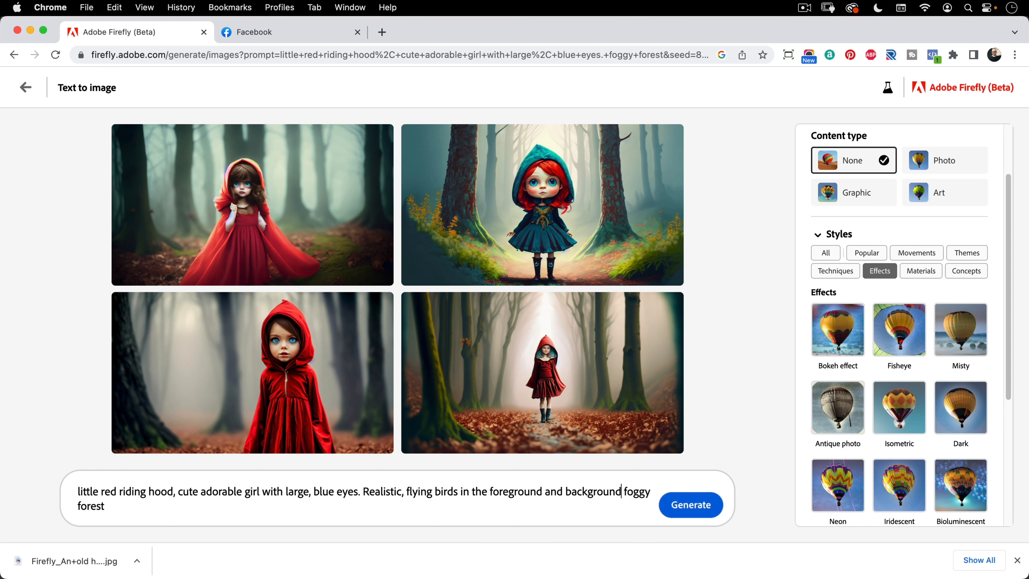
pyautogui.write('.')
pyautogui.press('Return')
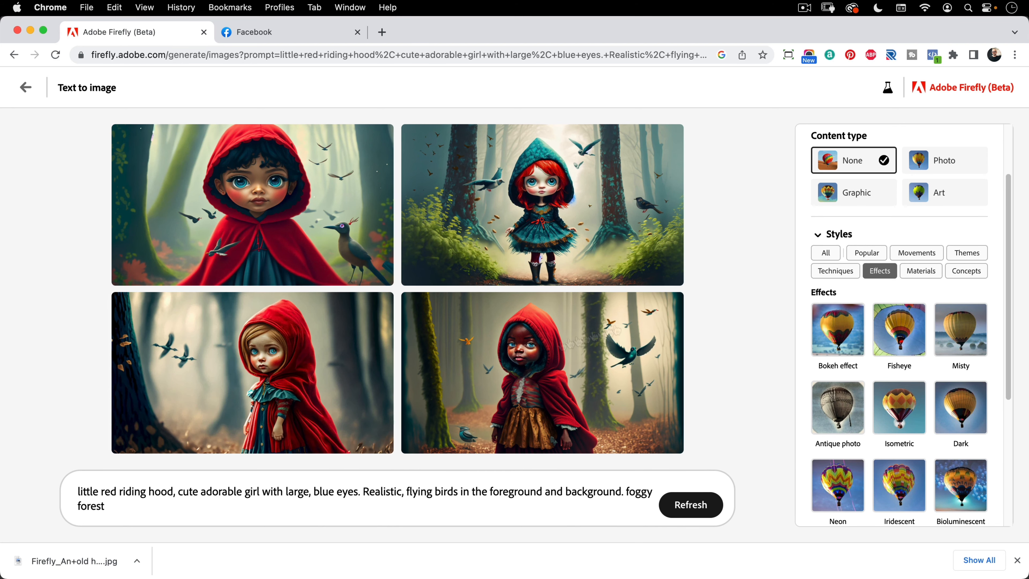
# Set the content type to Photo and regenerate the images
pyautogui.moveTo(288, 363)
pyautogui.scroll(2, 918, 228)
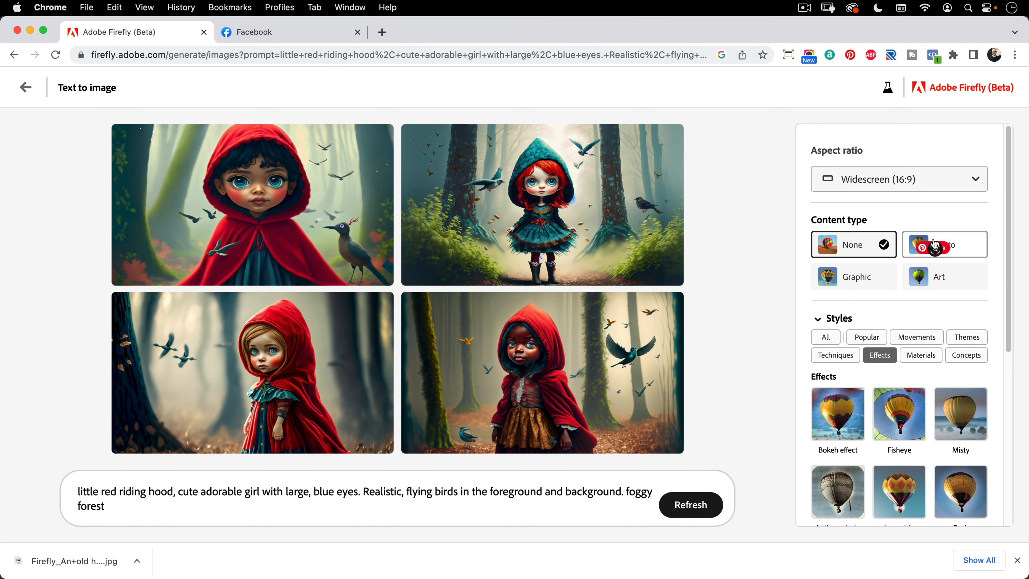
pyautogui.click(959, 248)
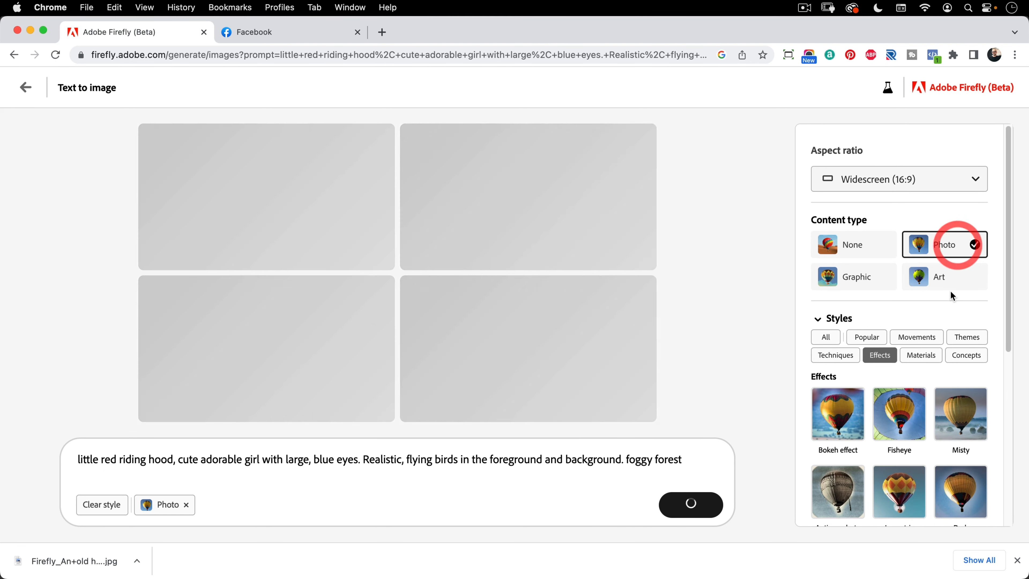
pyautogui.click(709, 280)
# Add the Fantasy movement style and the Hyper realistic theme style from the full list of styles
pyautogui.scroll(-5, 882, 193)
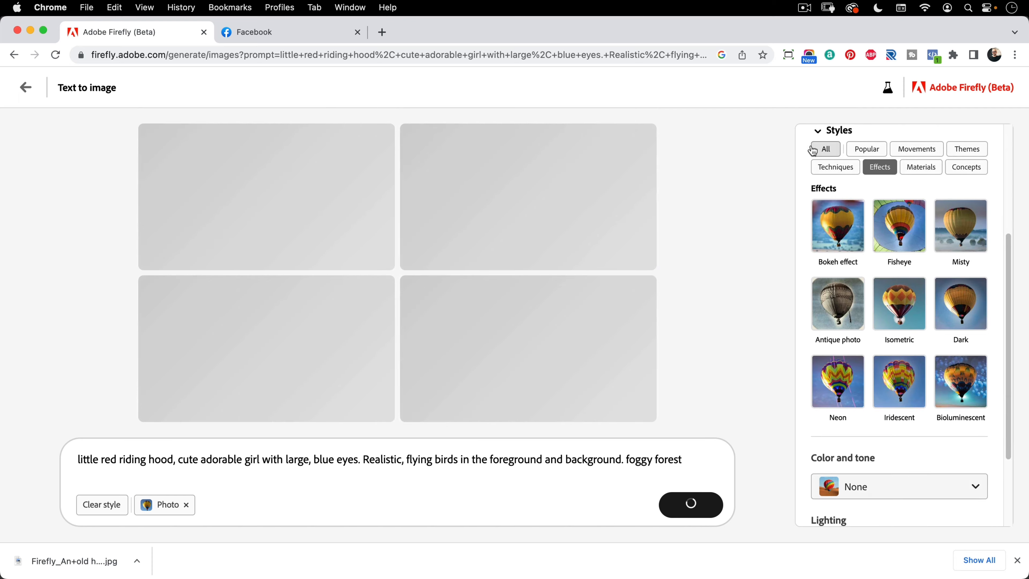
pyautogui.click(826, 149)
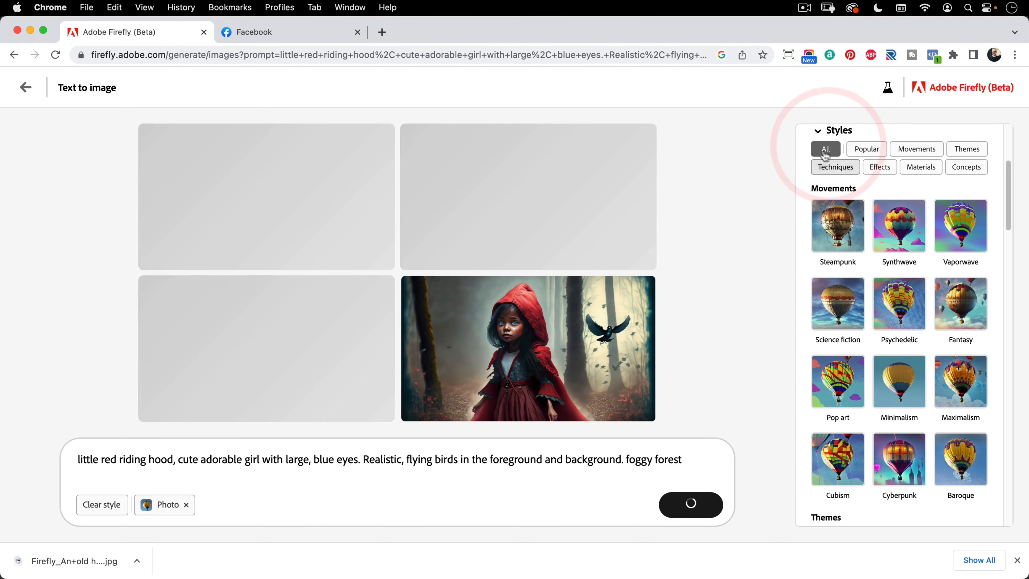
pyautogui.click(966, 310)
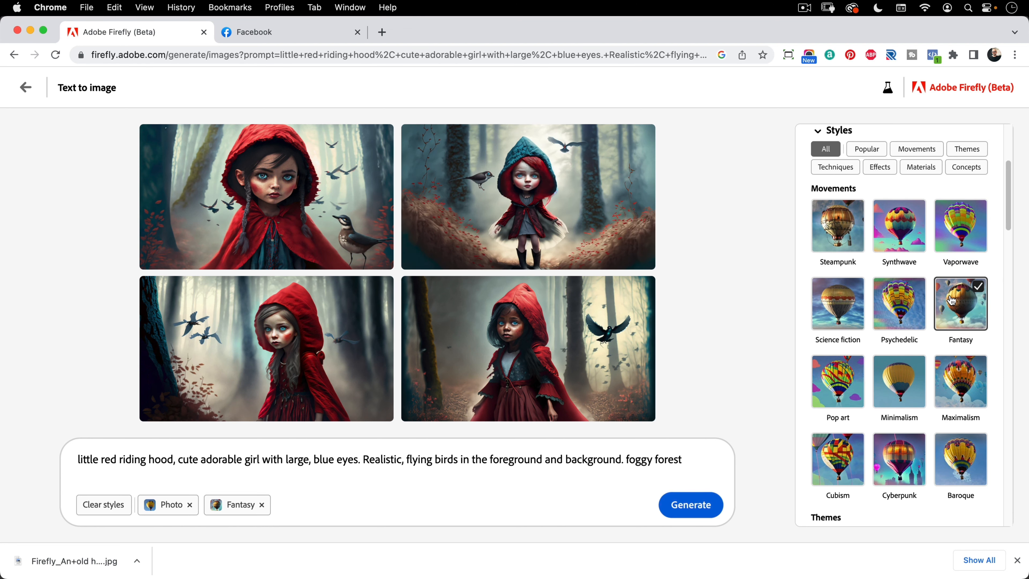
pyautogui.scroll(-4, 952, 300)
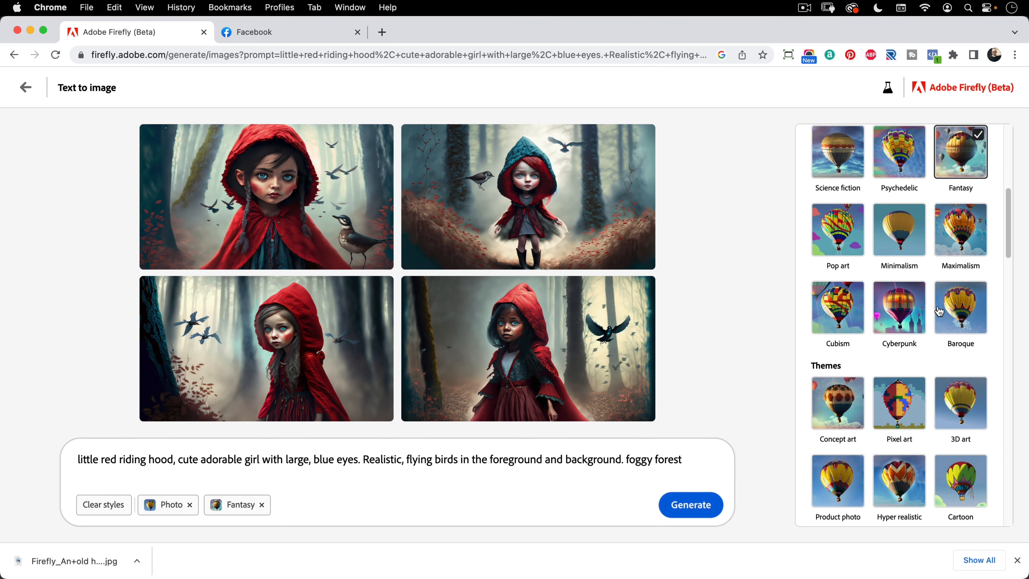
pyautogui.scroll(-3, 941, 312)
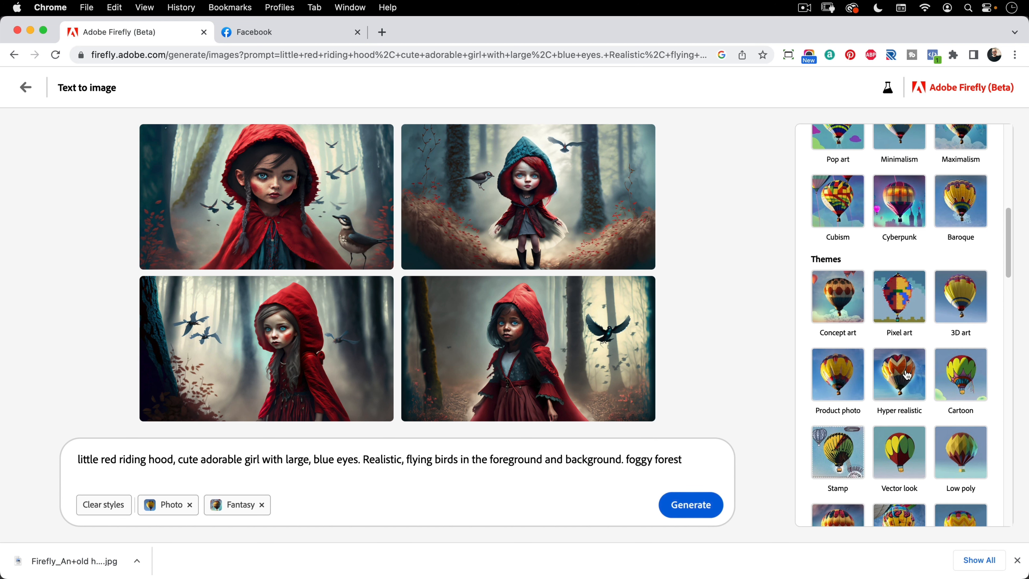
pyautogui.click(907, 375)
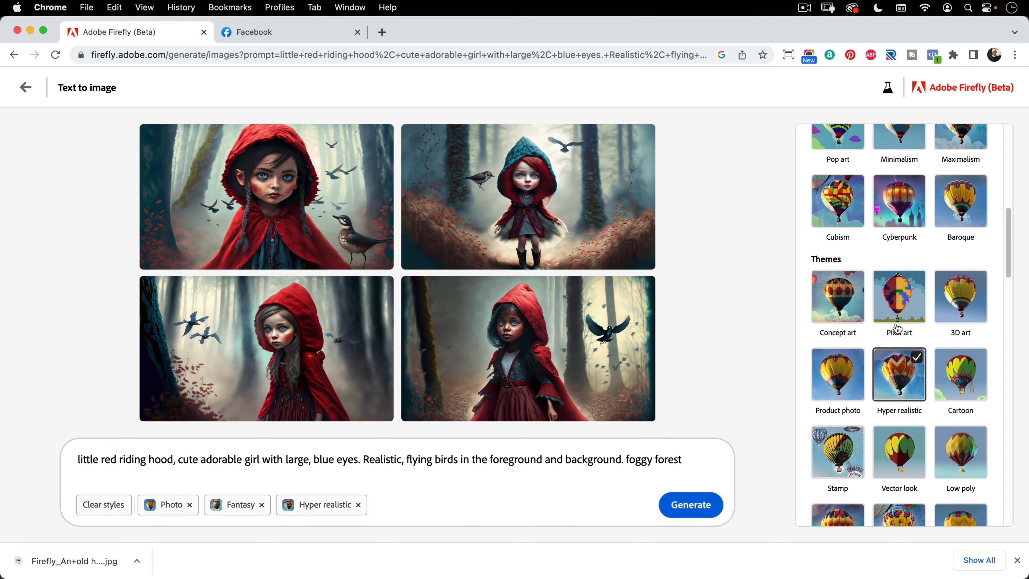
# Set the color and tone to Muted color and the lighting to Backlighting
pyautogui.scroll(-4, 898, 328)
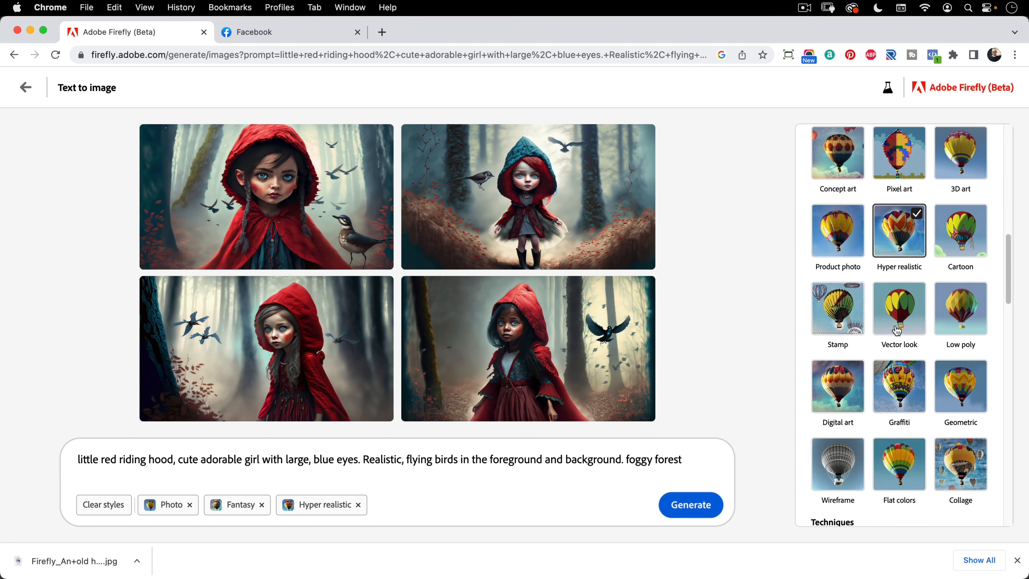
pyautogui.scroll(-20, 898, 331)
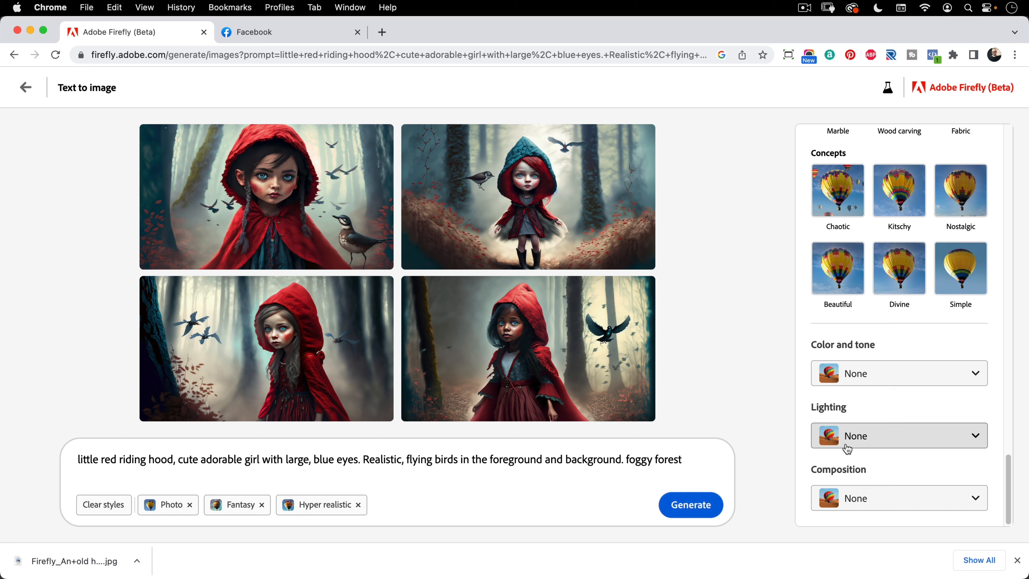
pyautogui.click(881, 382)
pyautogui.click(863, 226)
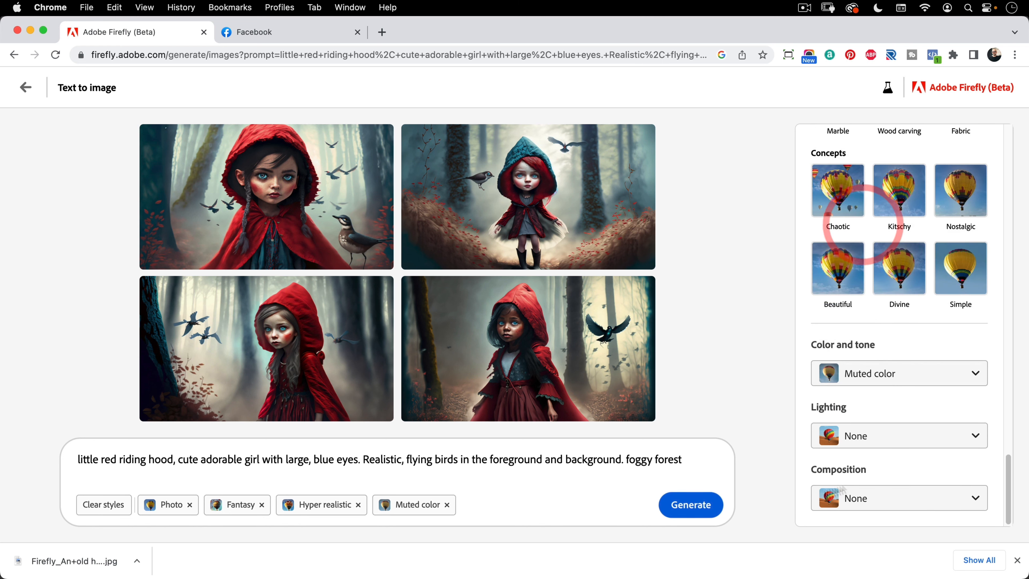
pyautogui.click(878, 435)
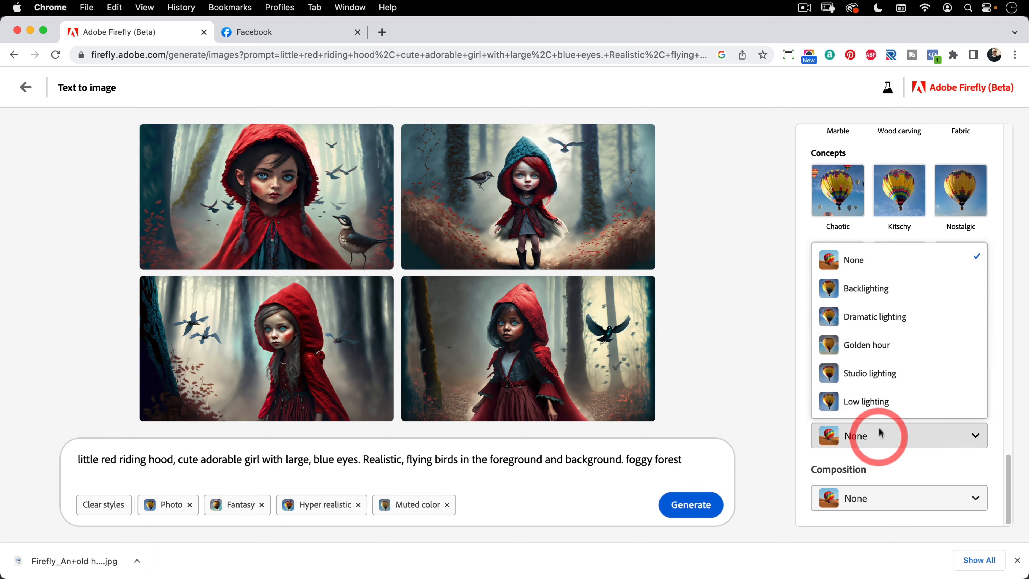
pyautogui.click(902, 296)
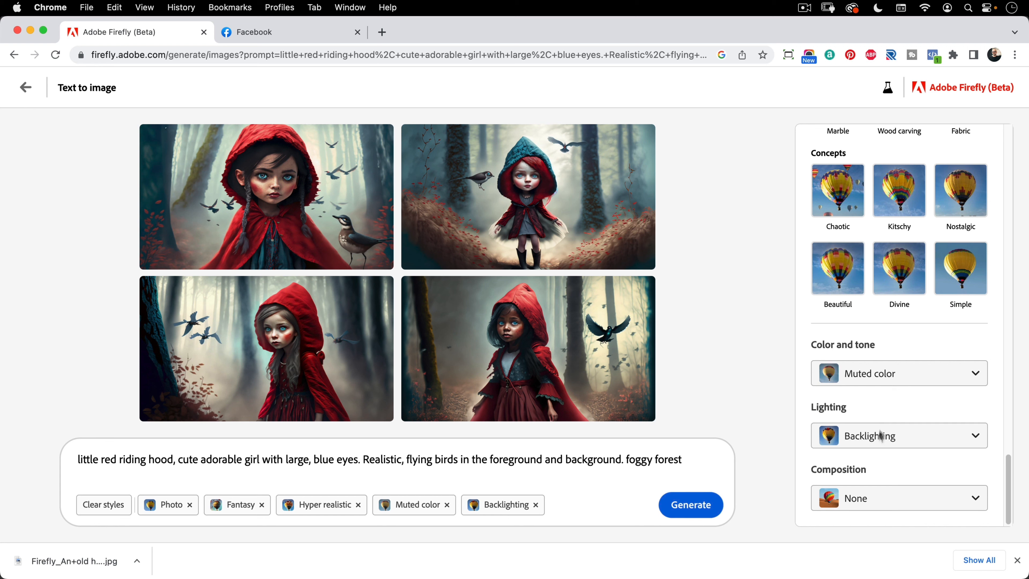
# Set the composition to Narrow depth of field and generate the images
pyautogui.click(878, 495)
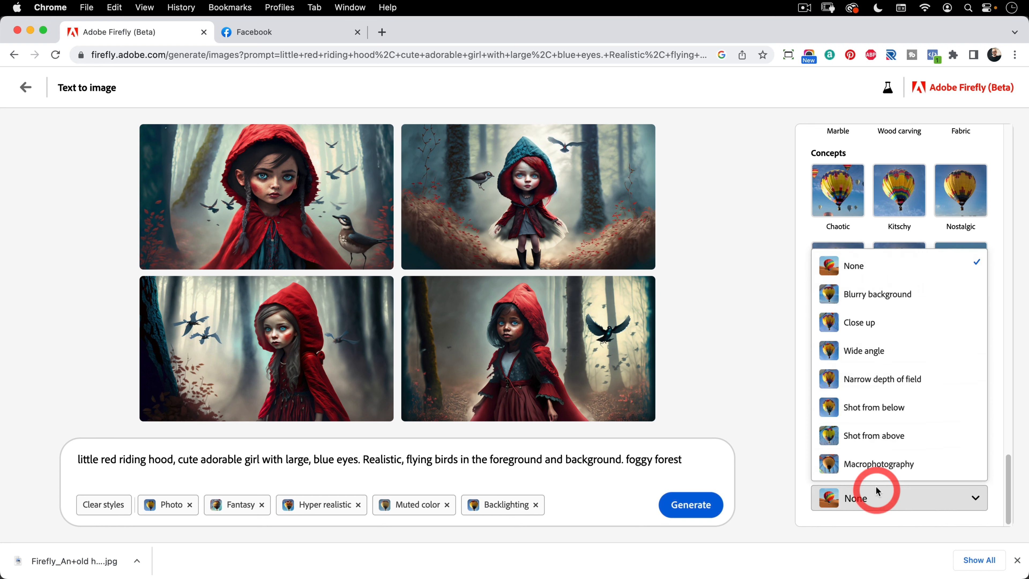
pyautogui.click(887, 381)
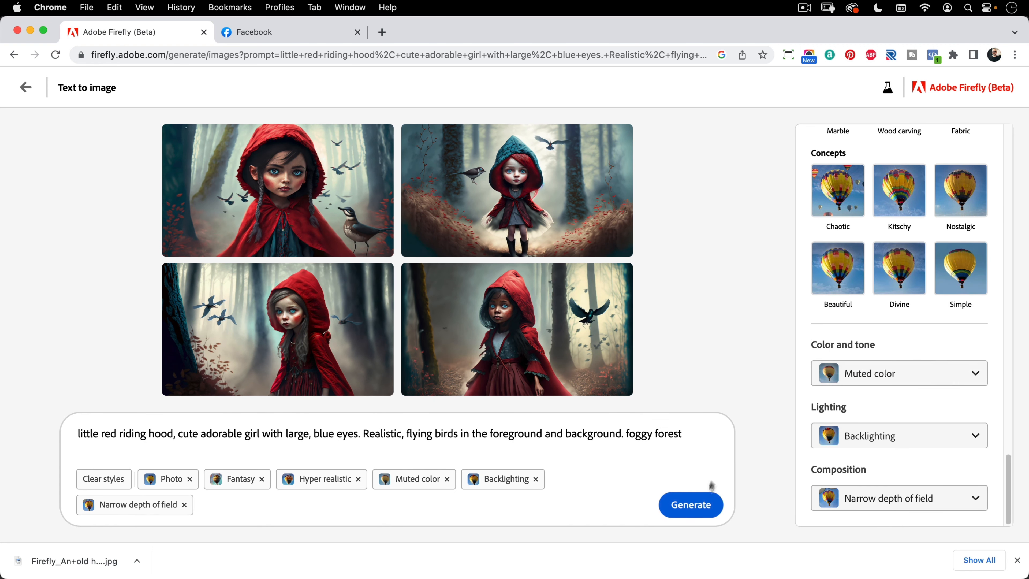
pyautogui.click(704, 496)
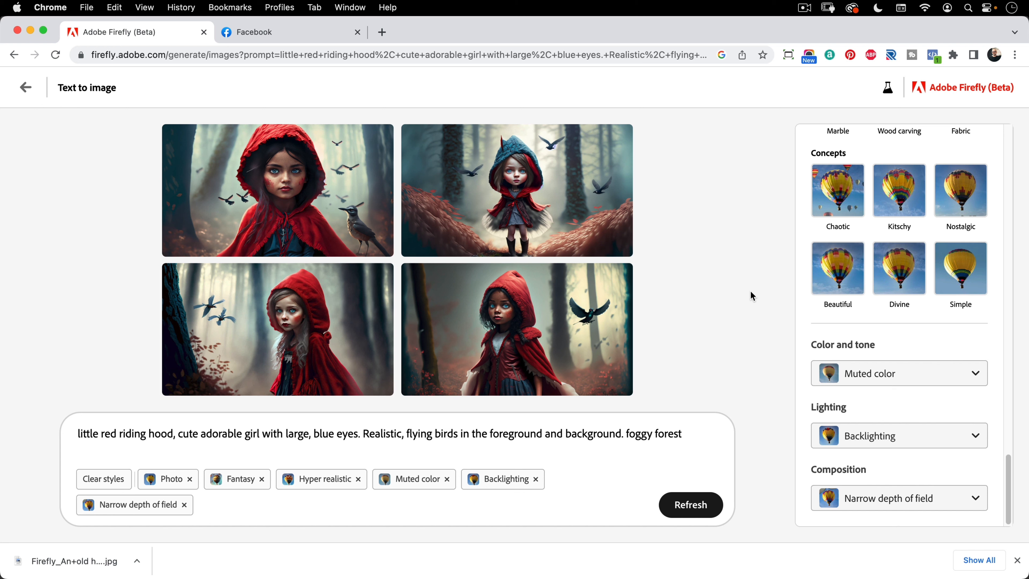
# Generate images similar to the red-hooded girl turned sideways beside two blue birds
pyautogui.moveTo(218, 333)
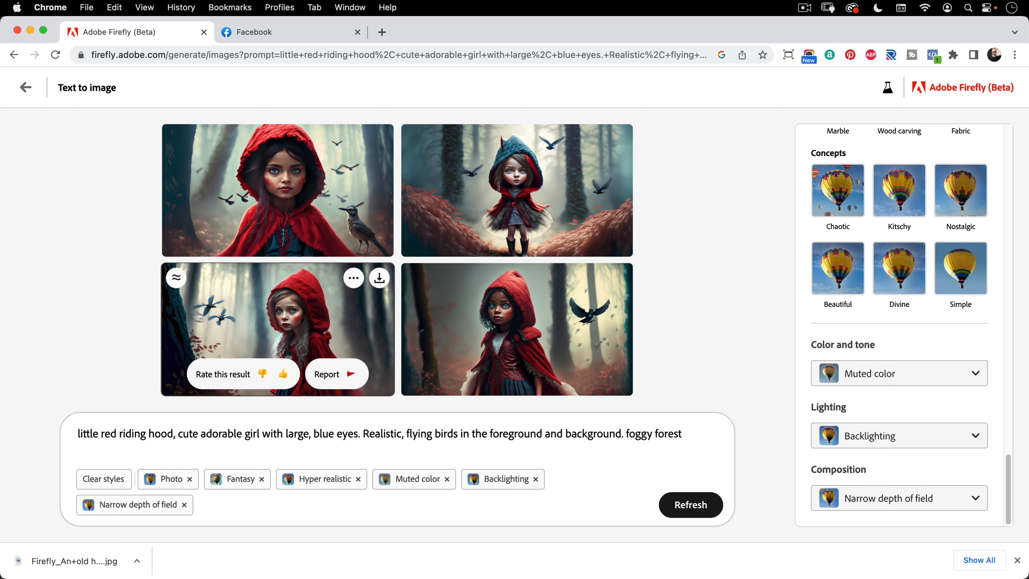
pyautogui.click(184, 284)
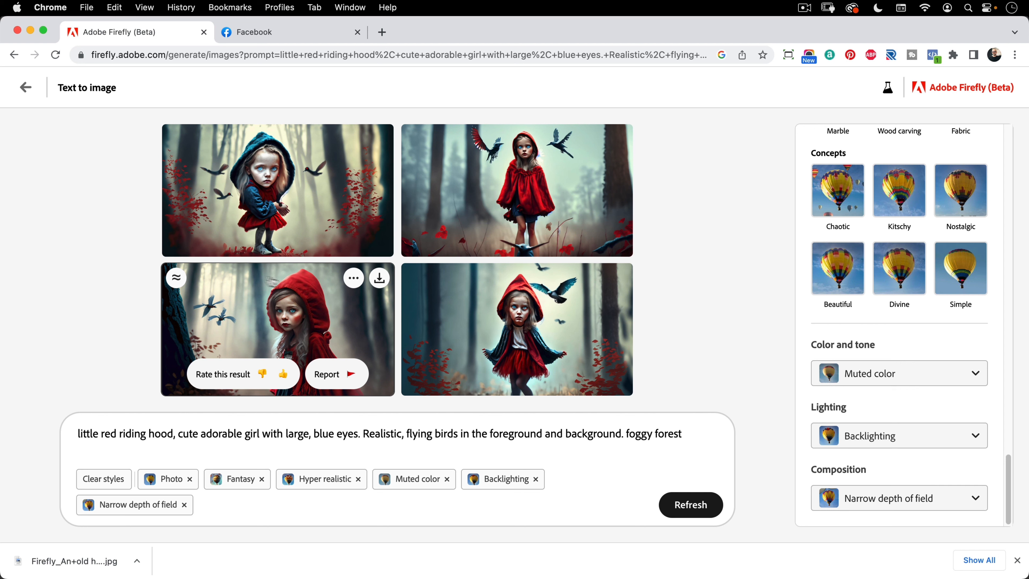
# Replace "large," with "big" before "blue eyes" in the prompt
pyautogui.click(240, 440)
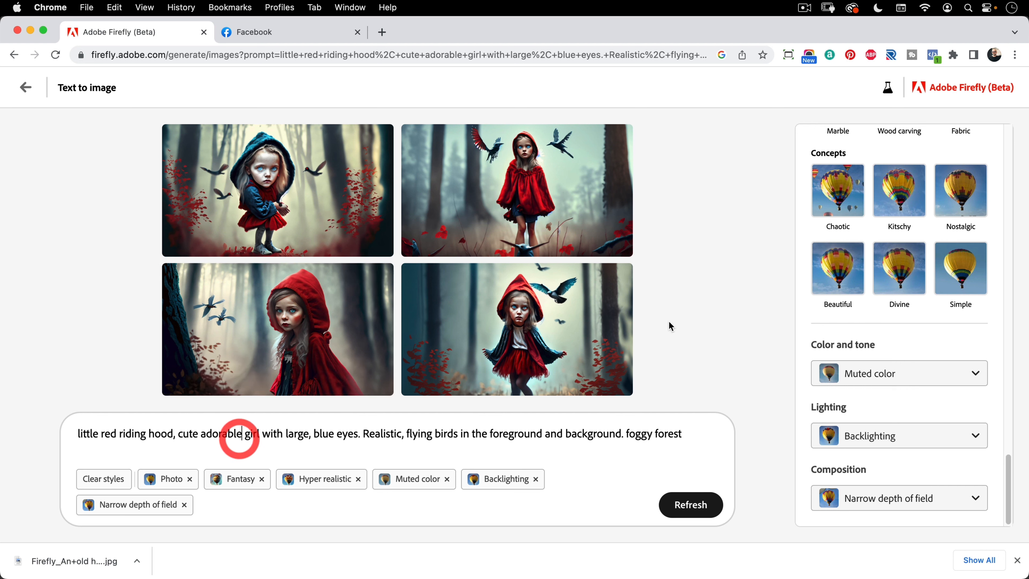
pyautogui.hotkey('alt', 'Right')
pyautogui.hotkey('alt', 'Right')
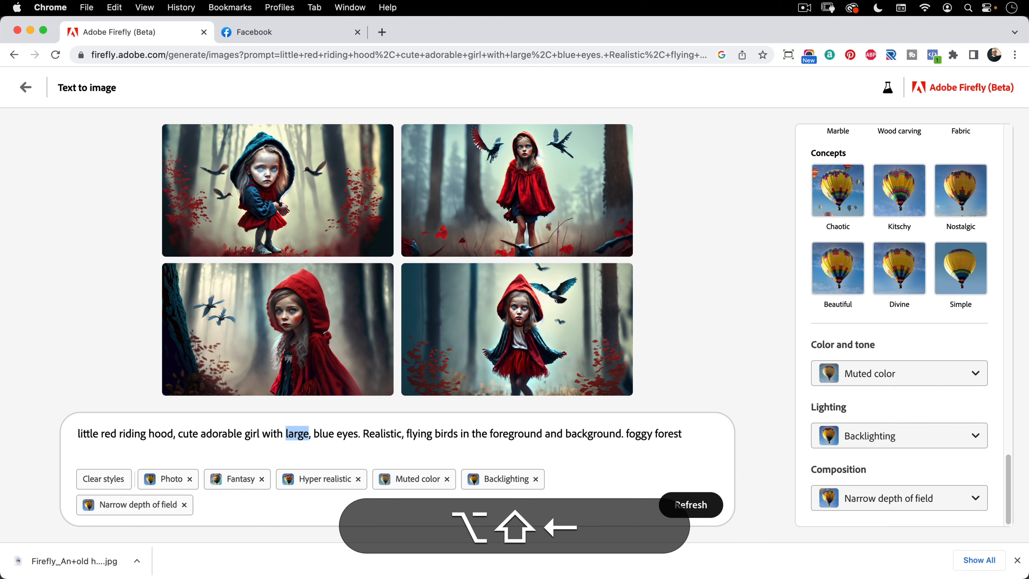
pyautogui.write('big')
pyautogui.press('Delete')
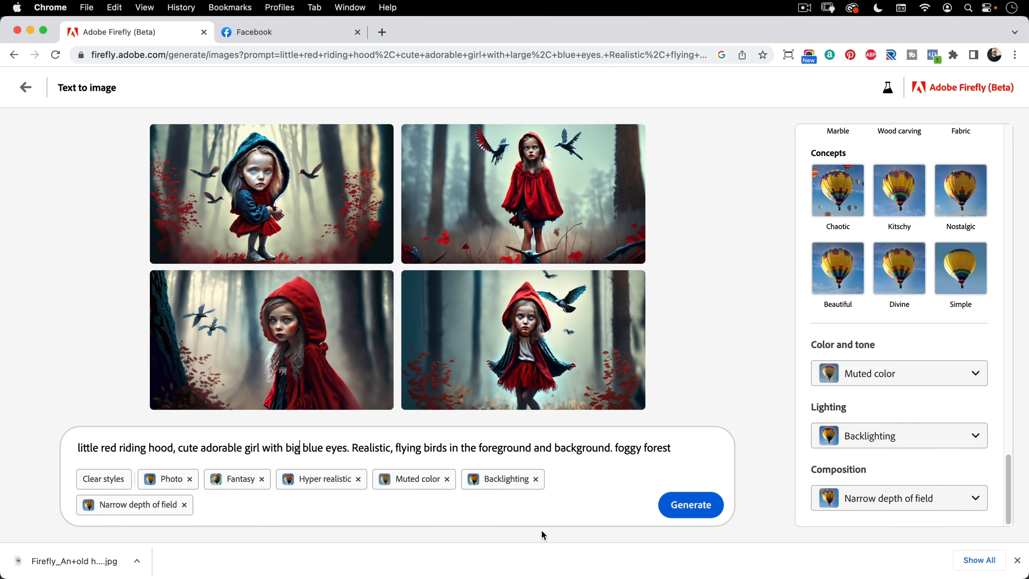
# Replace "foggy" with "misty" before "forest" in the prompt and generate the images
pyautogui.doubleClick(623, 447)
pyautogui.write('j')
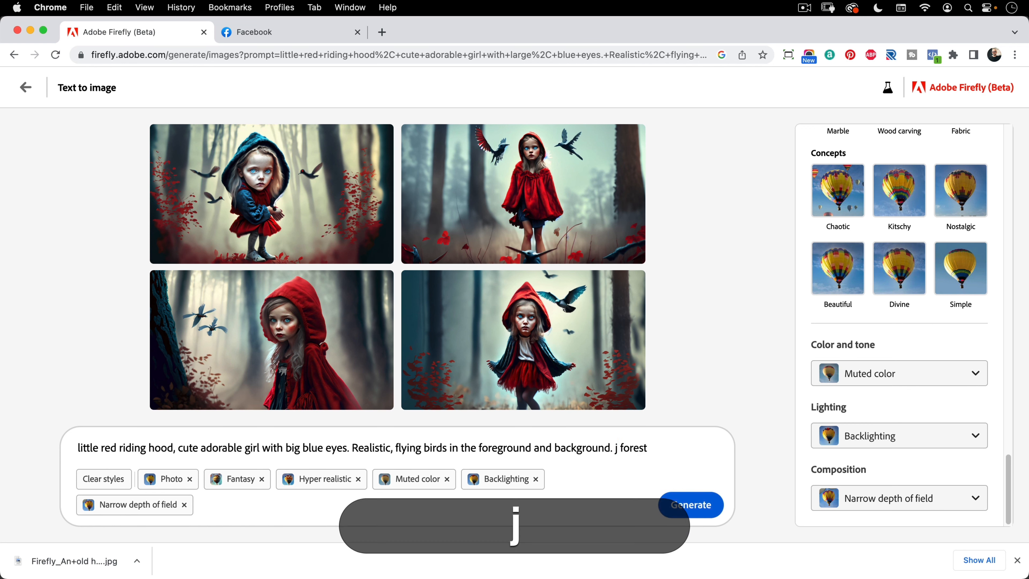
pyautogui.press('BackSpace')
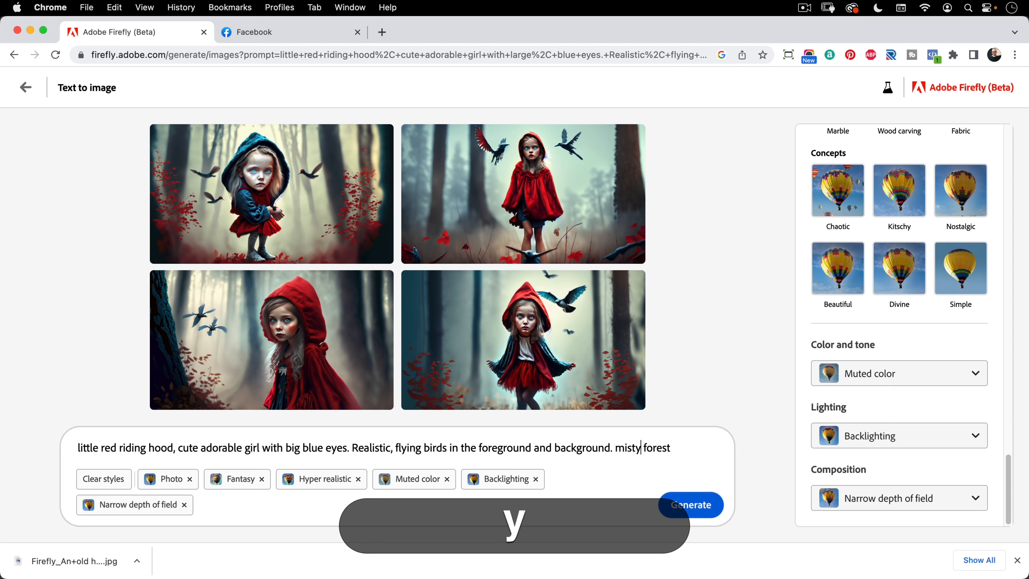
pyautogui.click(688, 504)
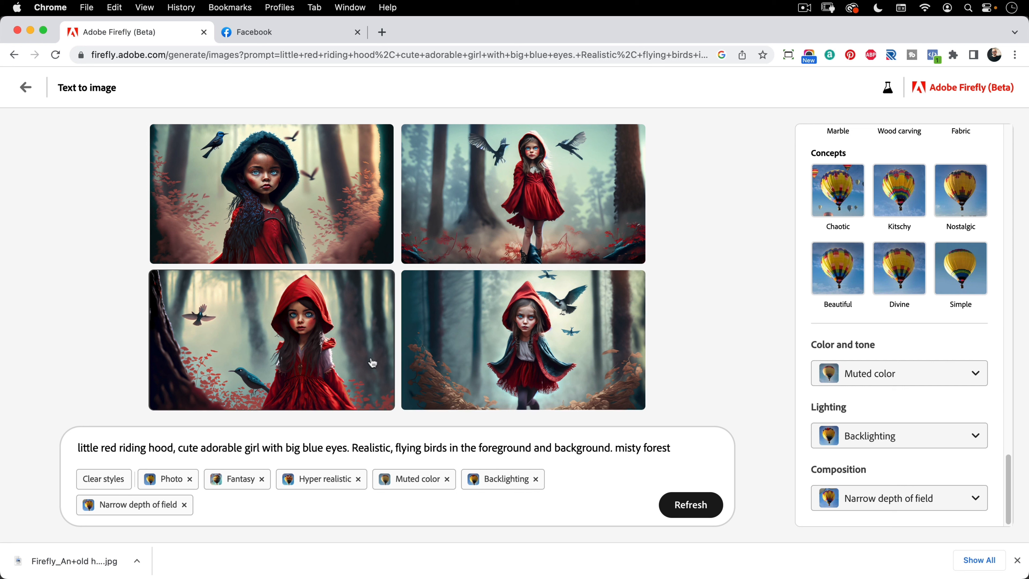
# Give a thumbs-down rating to the image of the girl standing in a short red dress between two birds
pyautogui.moveTo(265, 349)
pyautogui.moveTo(525, 390)
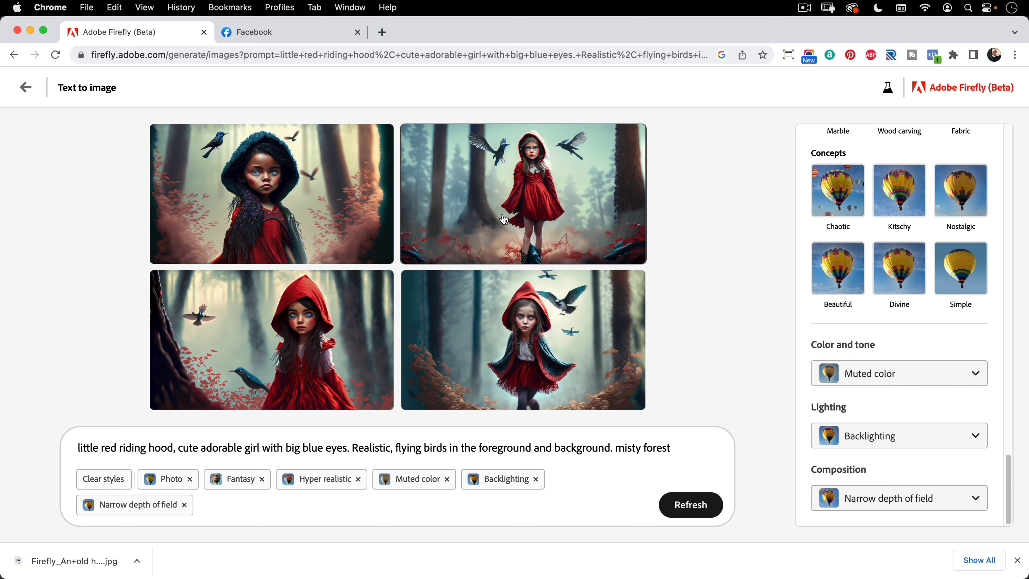
pyautogui.moveTo(511, 245)
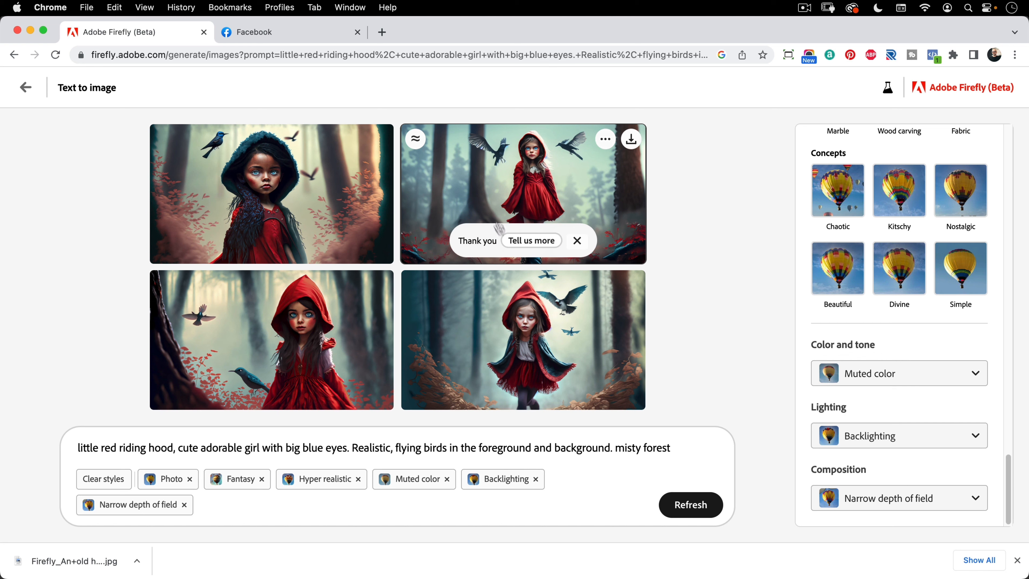
# Refresh the image results and generate variations similar to the red-hooded girl flanked by two flying birds
pyautogui.click(674, 504)
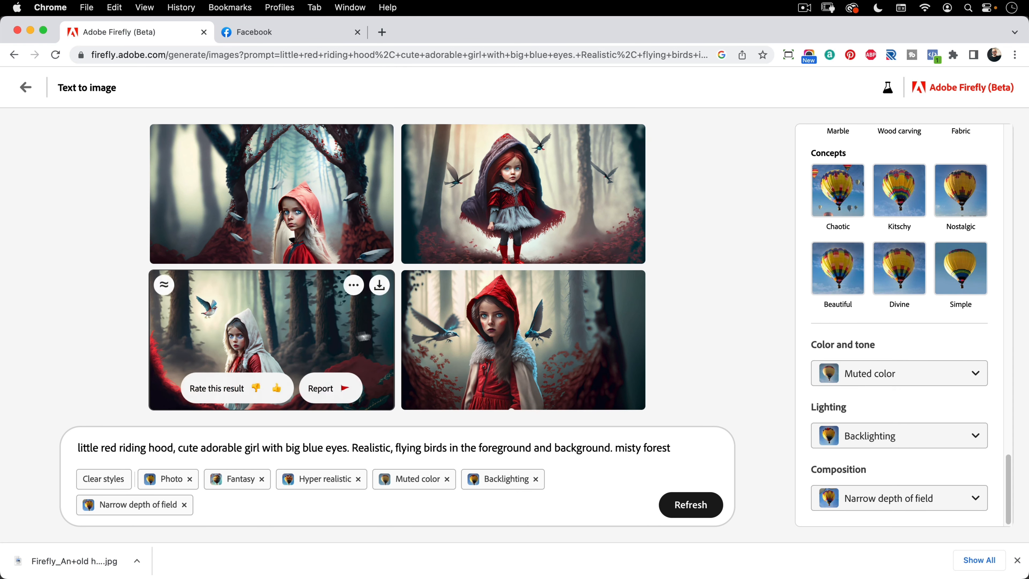
pyautogui.click(415, 285)
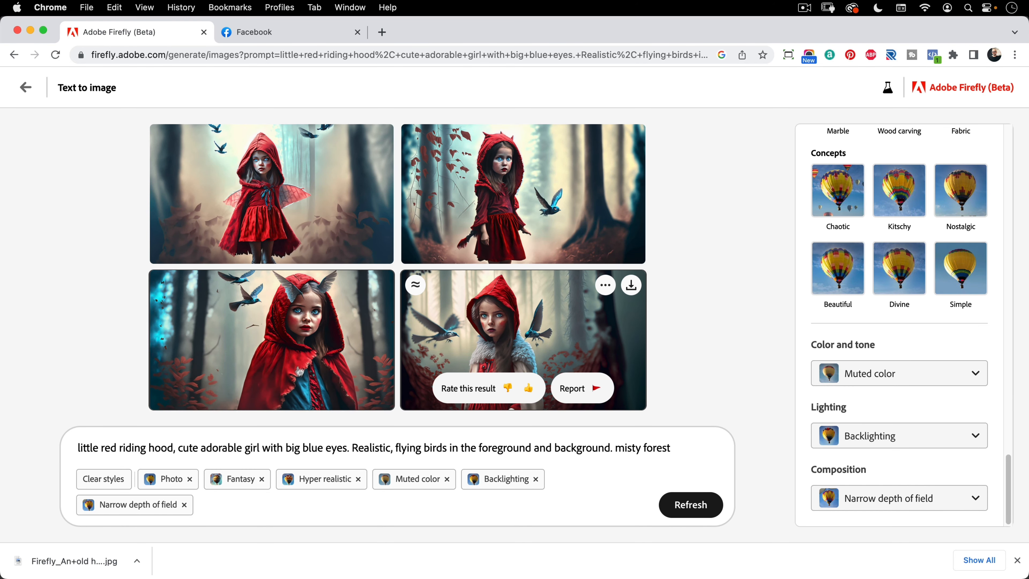
# Generate variations similar to the close-up of the girl in the red cape, and again from the side-facing girl with the large bird
pyautogui.moveTo(290, 316)
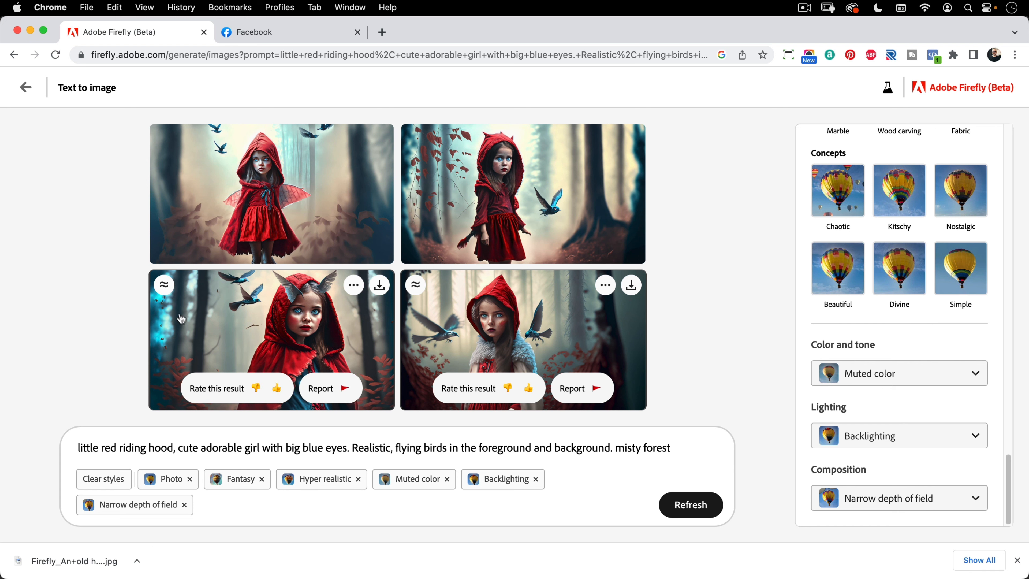
pyautogui.click(164, 284)
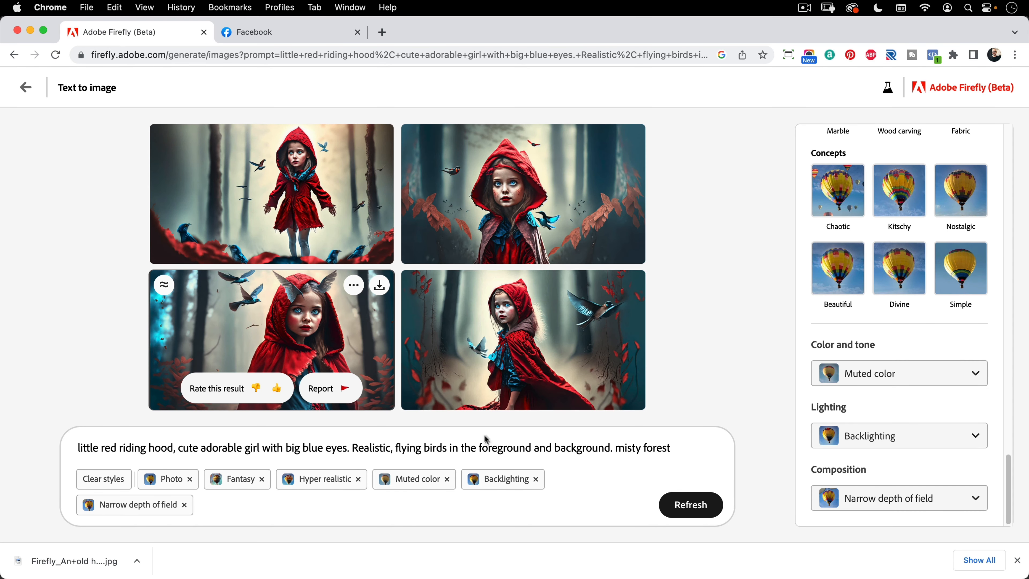
pyautogui.click(416, 285)
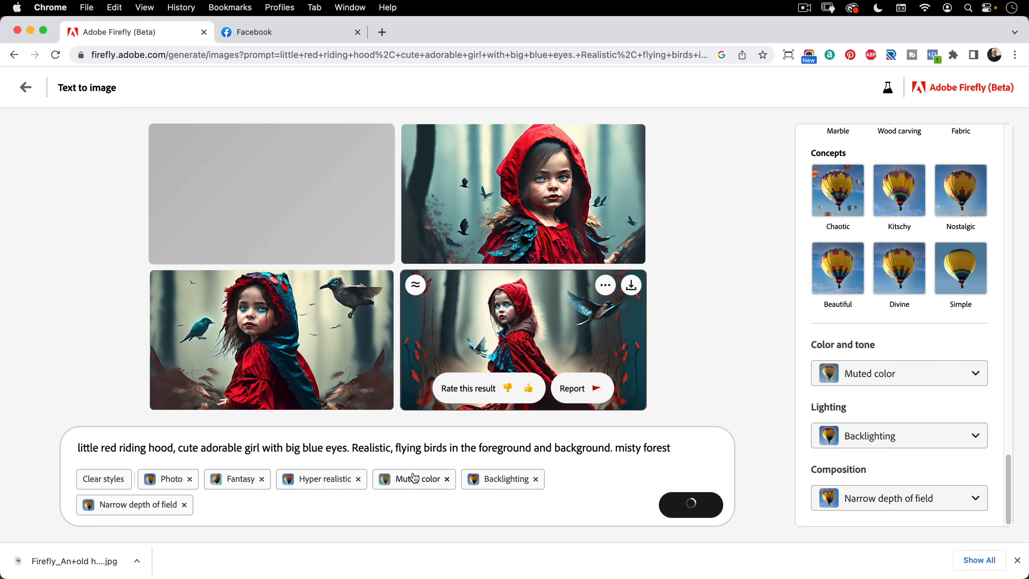
# Refresh the image results twice and generate variations similar to the close-up of the girl in the blue hood
pyautogui.click(689, 505)
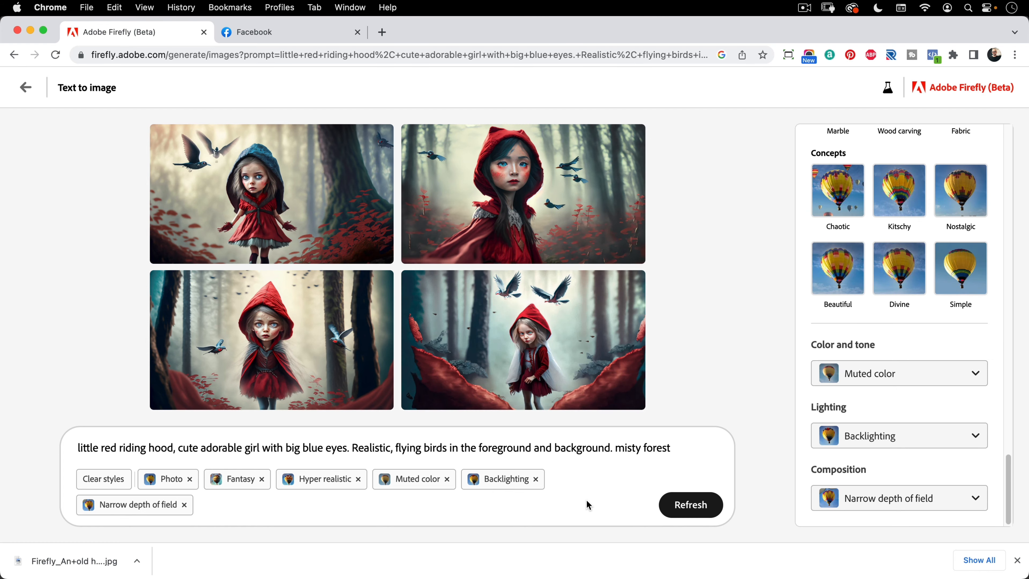
pyautogui.click(687, 505)
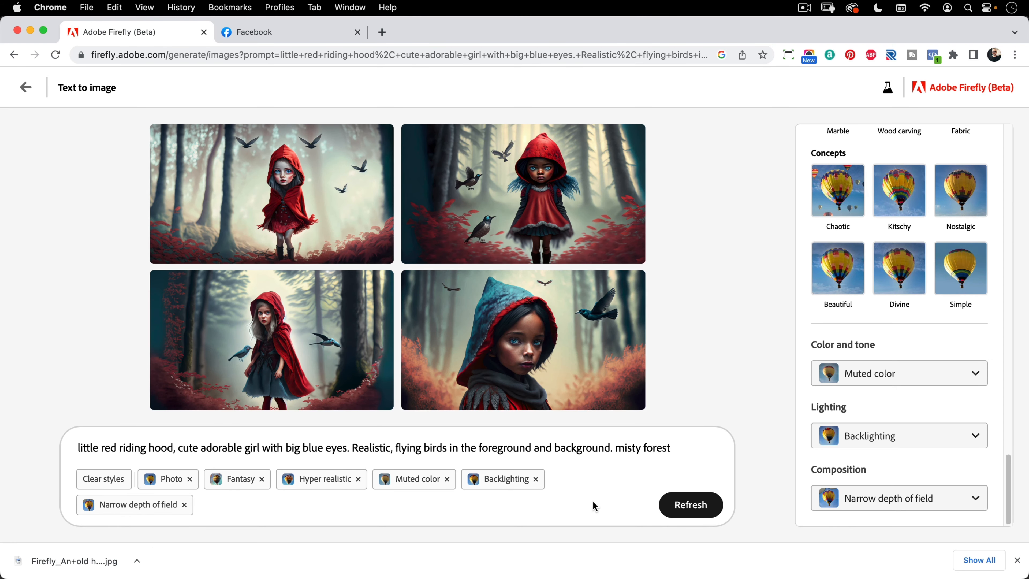
pyautogui.click(415, 285)
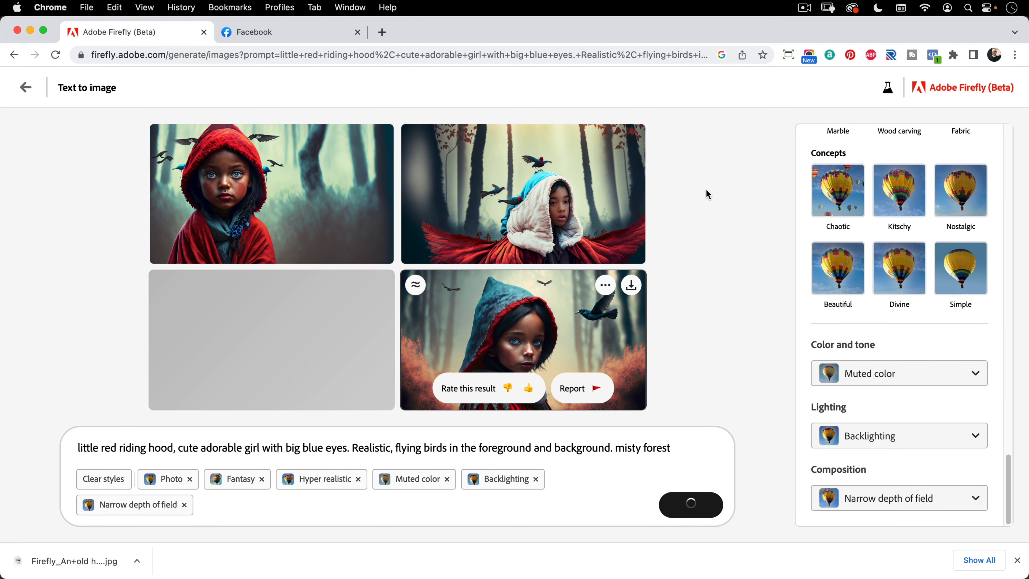
# Insert "blonde" before "girl" in the prompt, shorten its ending to "flying birds, forest" and generate the images
pyautogui.click(241, 448)
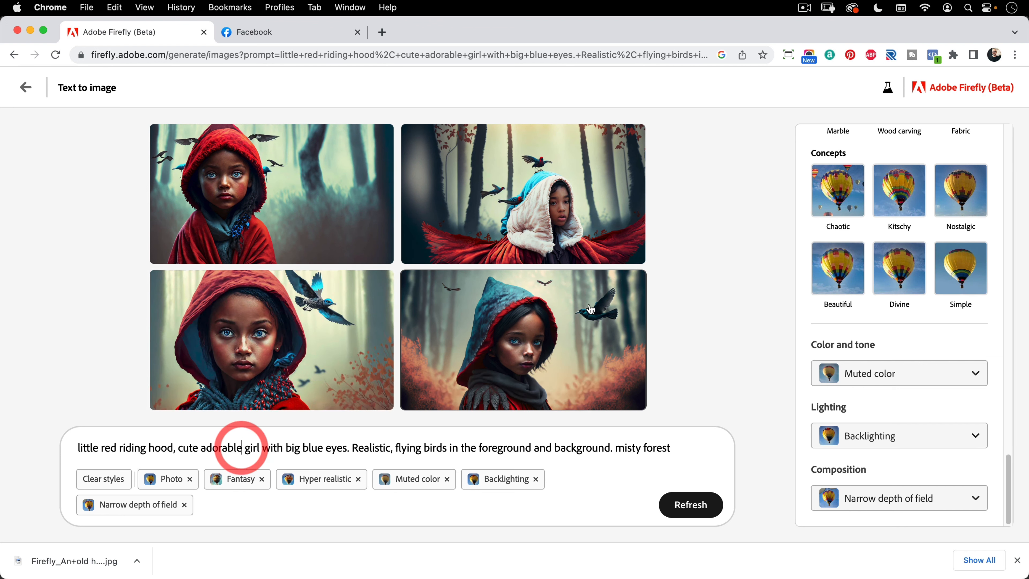
pyautogui.write('blonde')
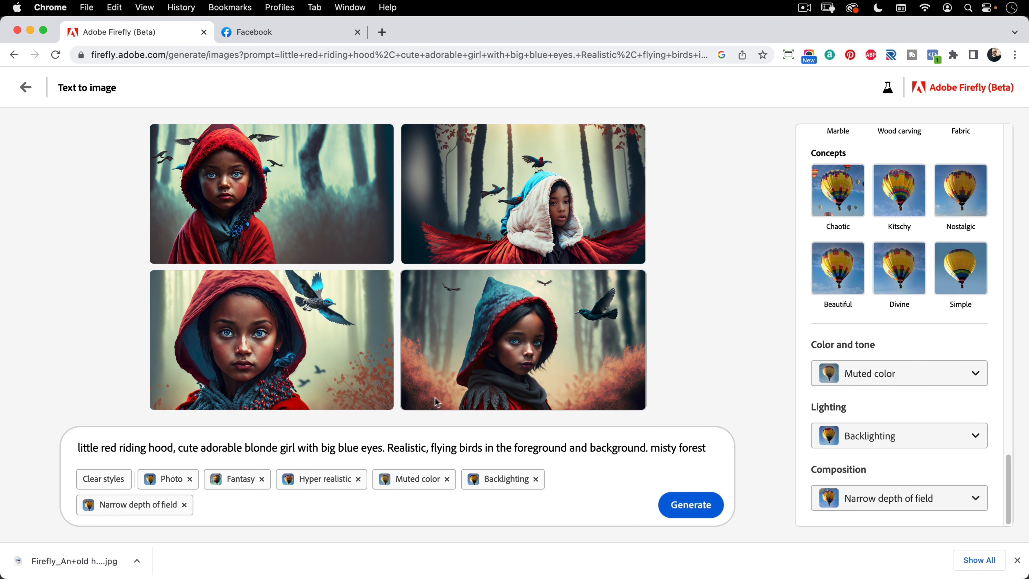
pyautogui.click(691, 506)
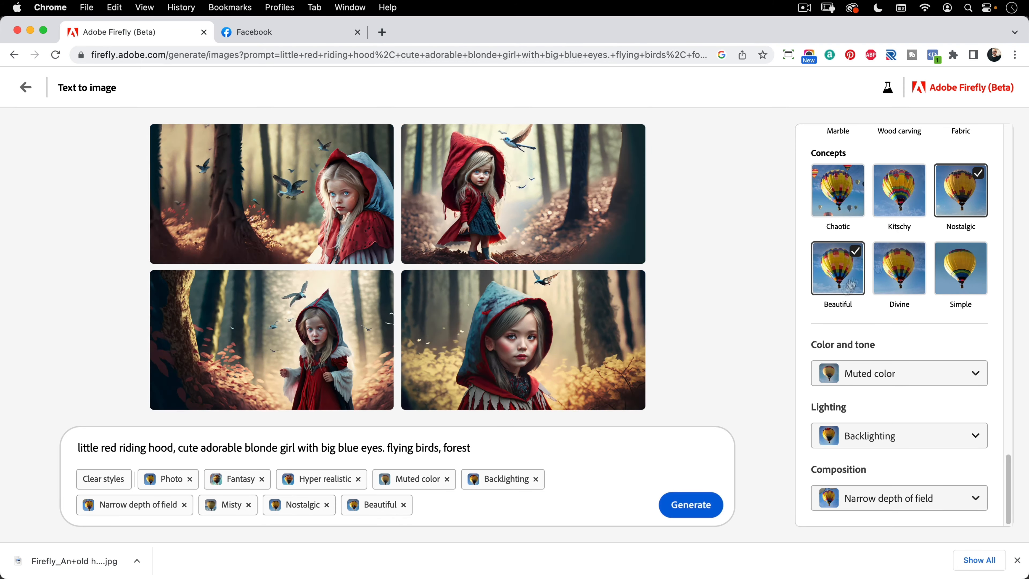
# Generate images with the Nostalgic and Beautiful styles added, and produce variations similar to the close-up of the blonde girl with a small bird
pyautogui.click(691, 506)
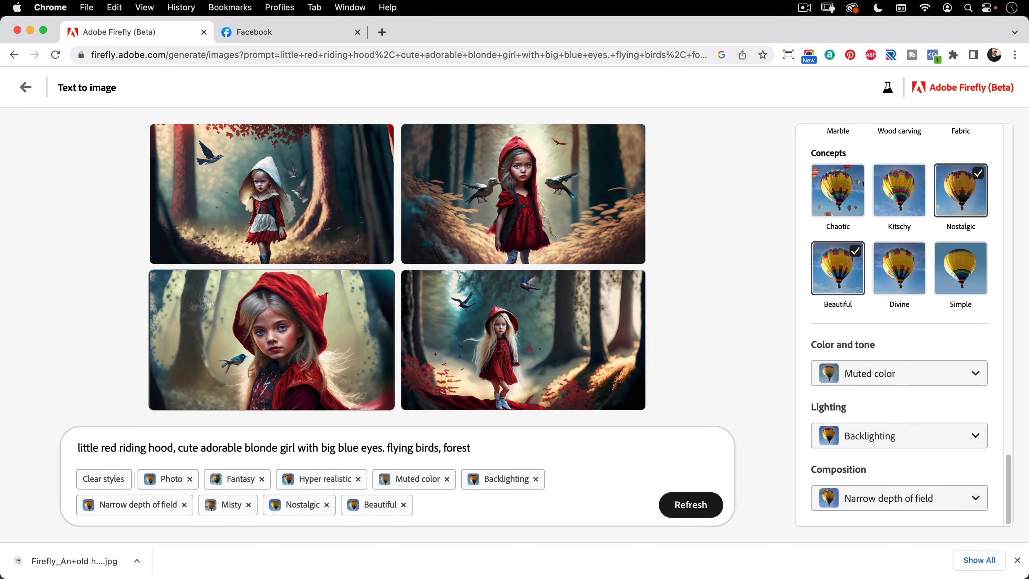
pyautogui.click(164, 285)
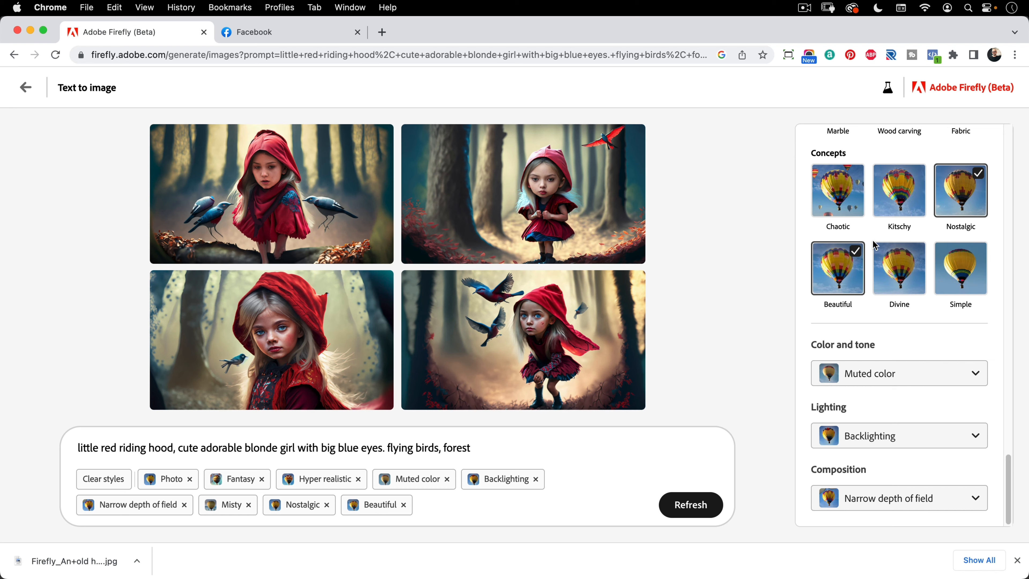
# Switch the content type to Art
pyautogui.scroll(15, 867, 246)
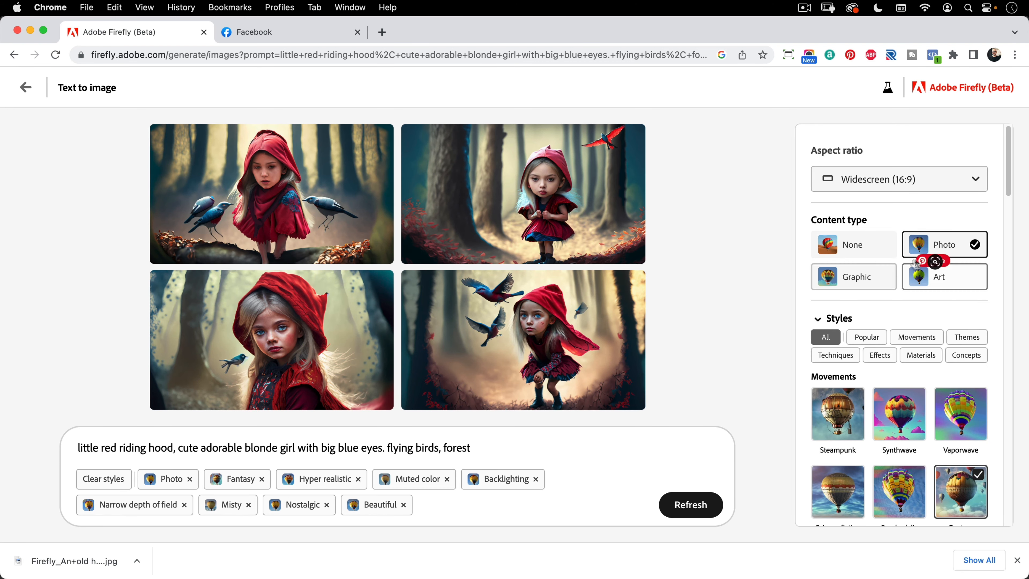
pyautogui.click(939, 280)
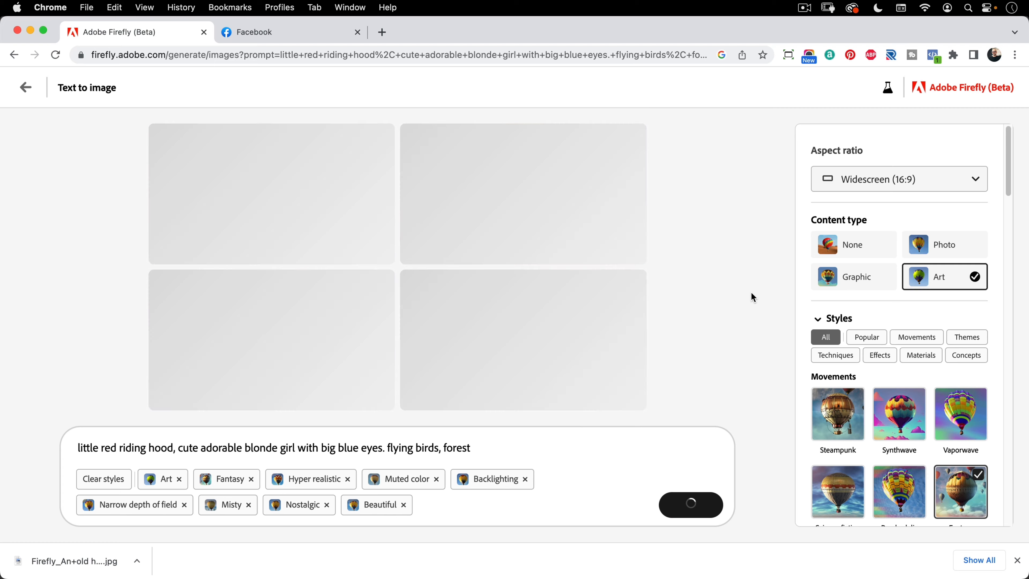
# Try the Landscape (4:3) and Square (1:1) aspect ratios, and return to Widescreen (16:9)
pyautogui.click(884, 179)
pyautogui.click(859, 209)
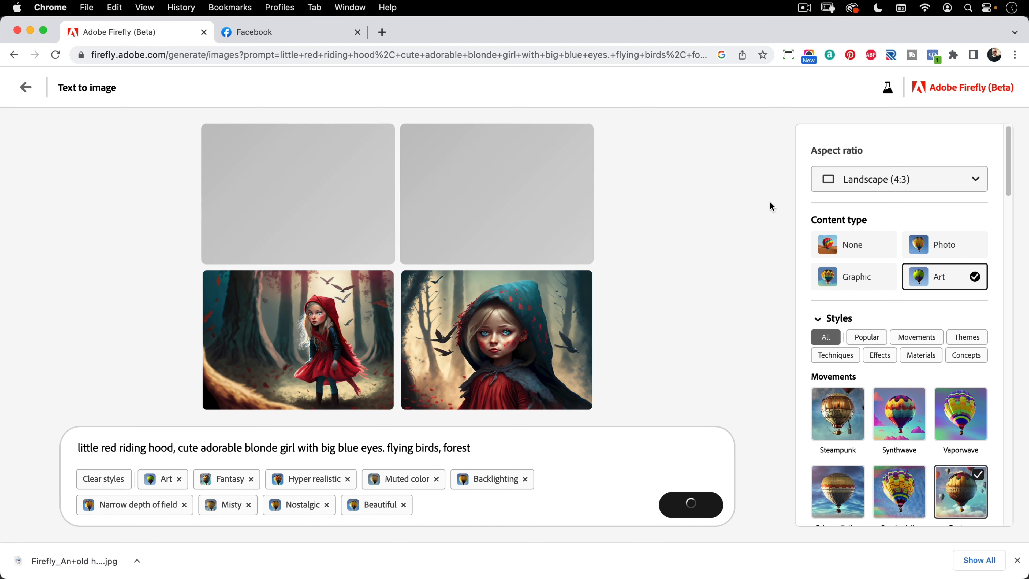
pyautogui.click(891, 179)
pyautogui.click(888, 263)
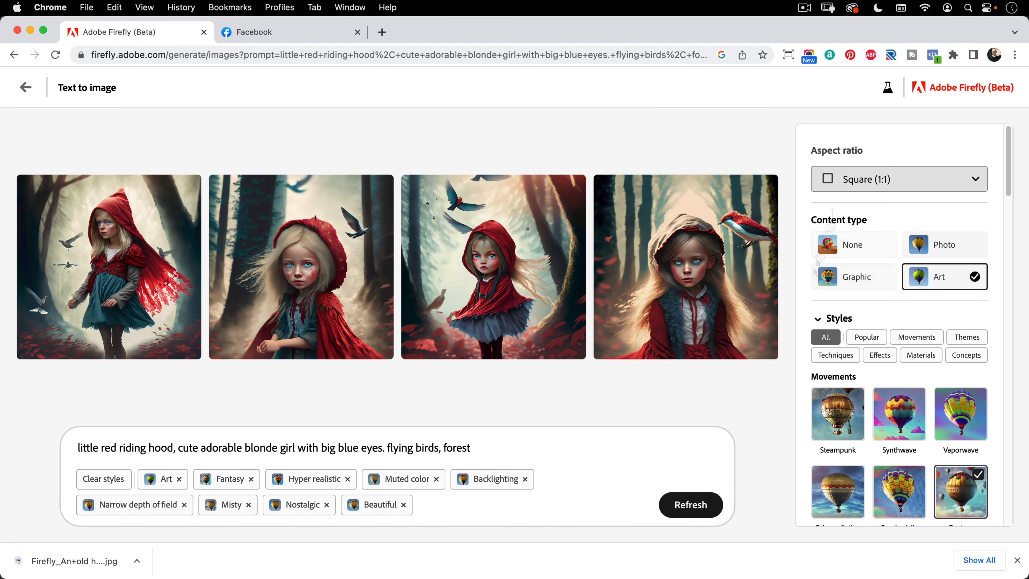
pyautogui.click(891, 179)
pyautogui.click(871, 236)
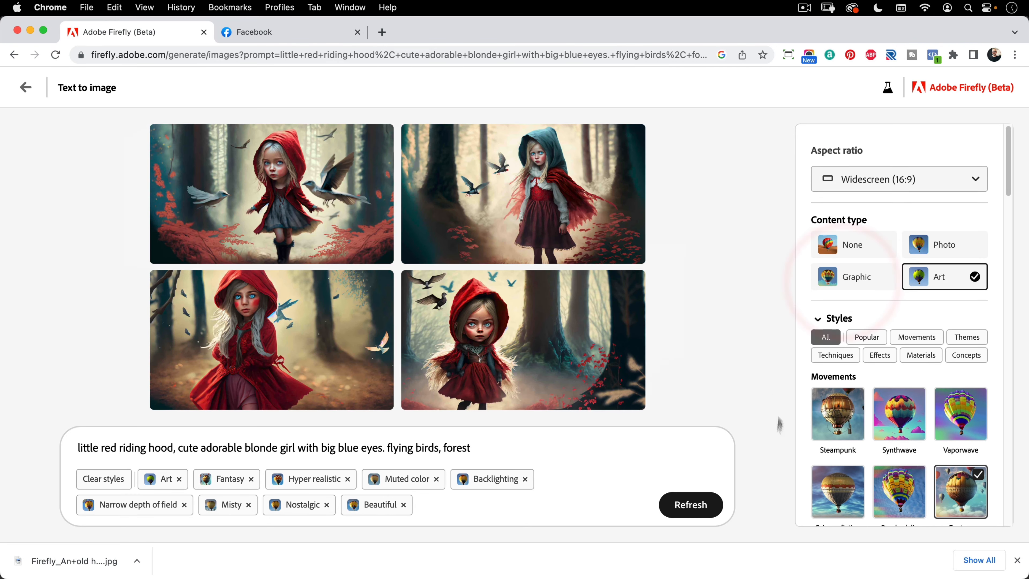
# Add the Concept art theme to the styles and generate the images
pyautogui.scroll(-7, 874, 381)
pyautogui.scroll(-4, 874, 381)
pyautogui.click(835, 302)
pyautogui.click(695, 507)
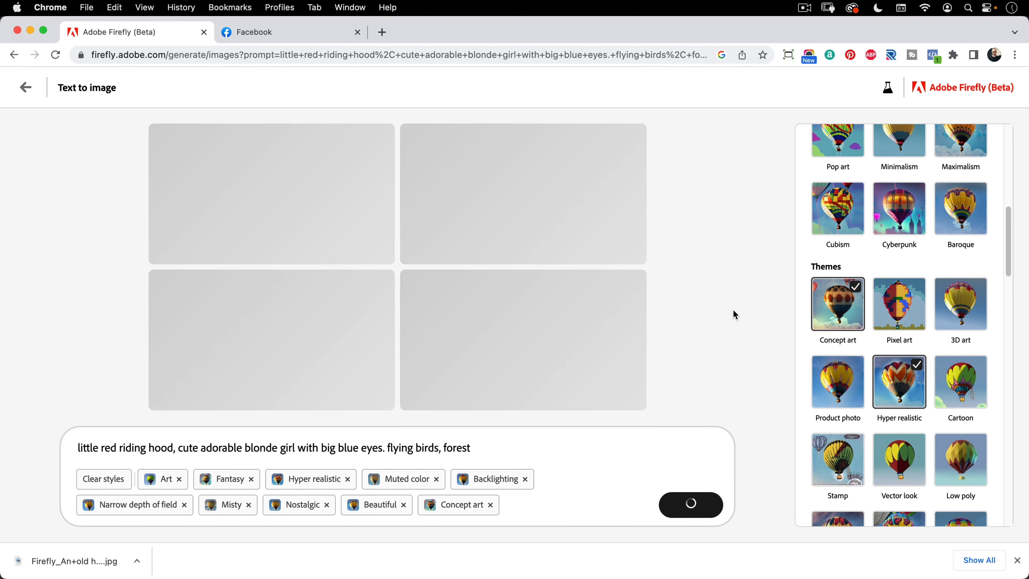
pyautogui.click(699, 509)
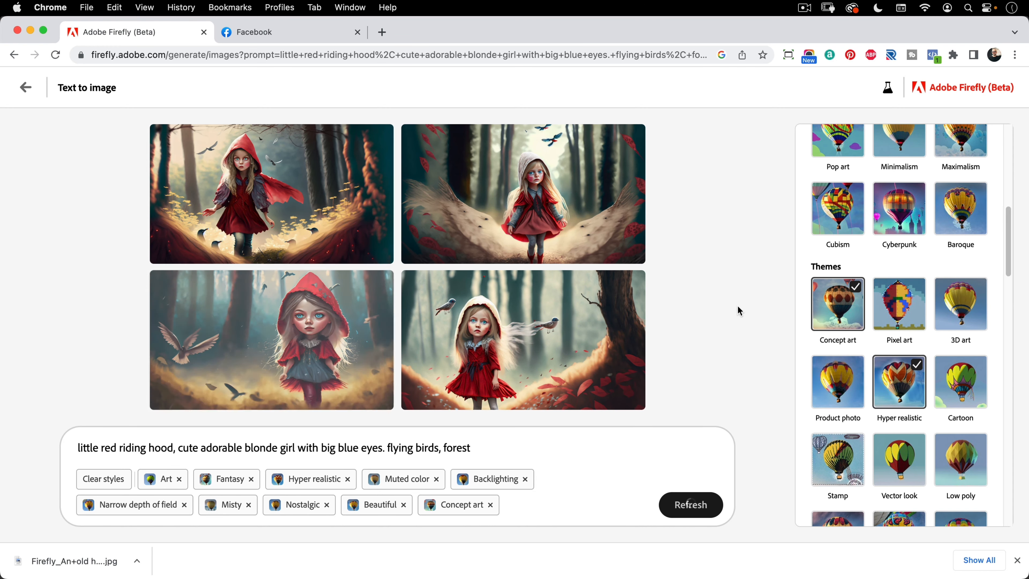
# Replace "big" with "large" and the prompt's ending with "flying birds in the foreground and background, foggy forest", and generate the images
pyautogui.doubleClick(330, 447)
pyautogui.write('large')
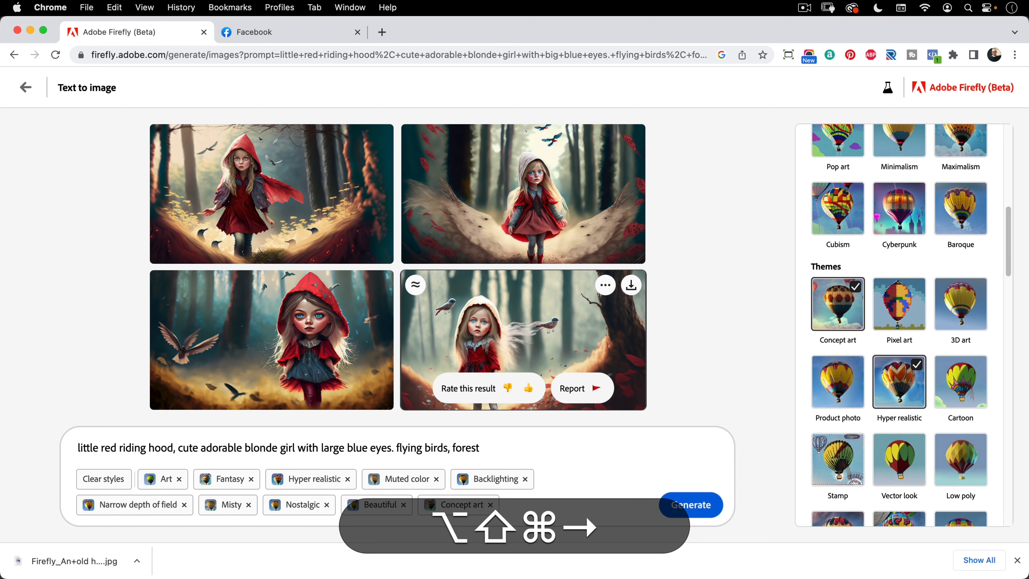
pyautogui.write(' forest')
pyautogui.click(691, 505)
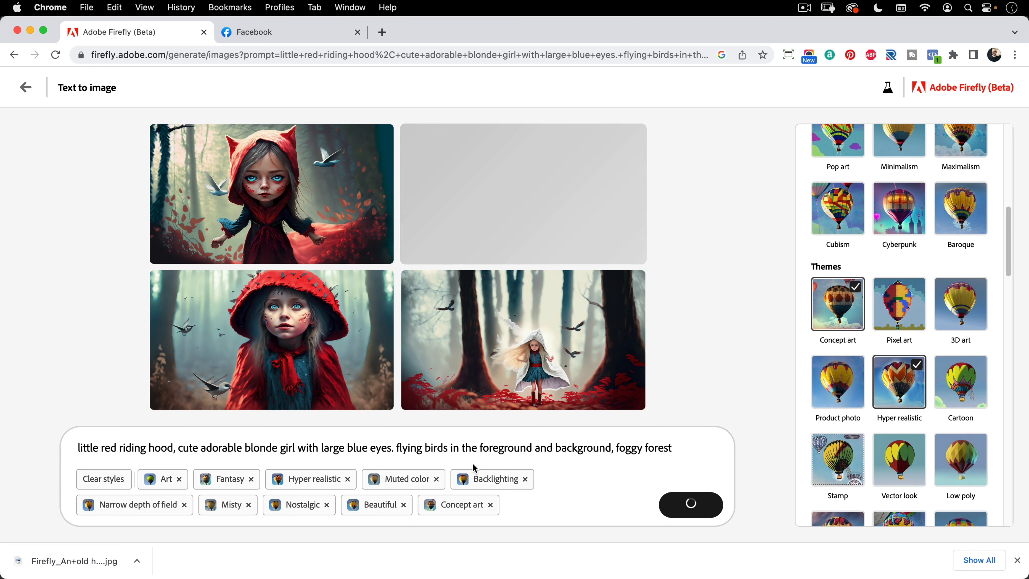
# Switch the content type to Photo and generate variations similar to the girl in the wide, spotted red hood
pyautogui.moveTo(254, 207)
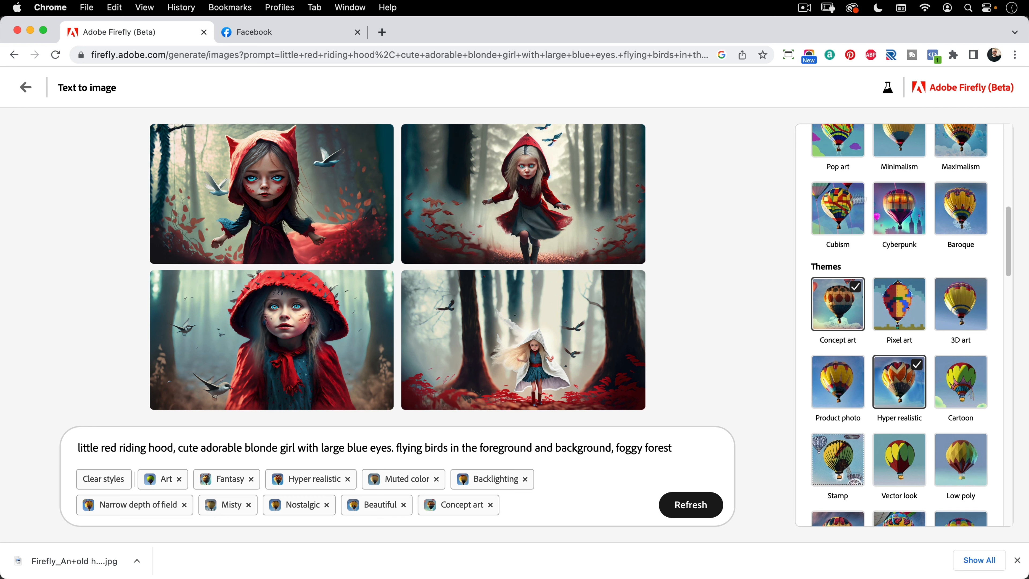
pyautogui.scroll(10, 879, 251)
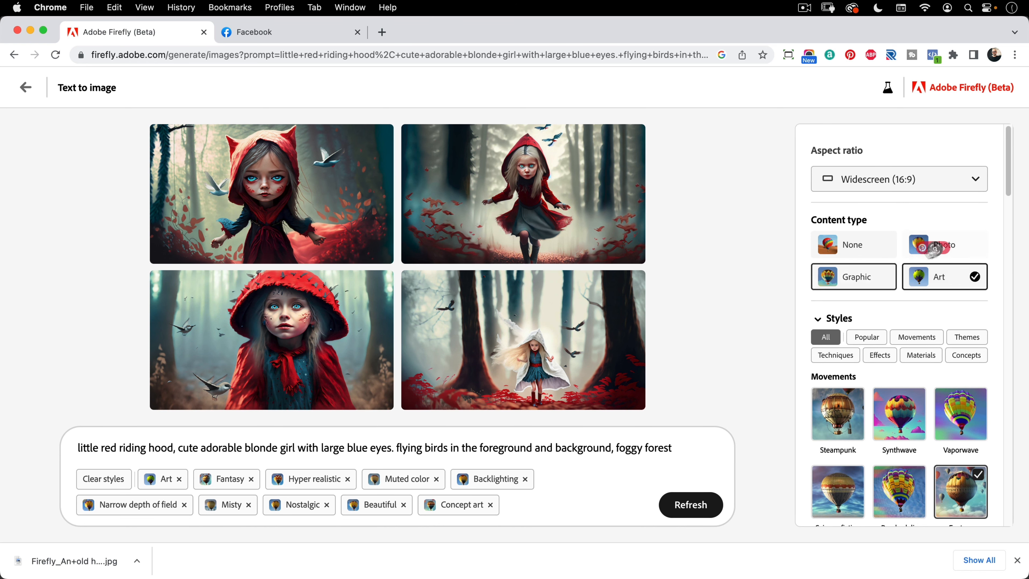
pyautogui.click(972, 247)
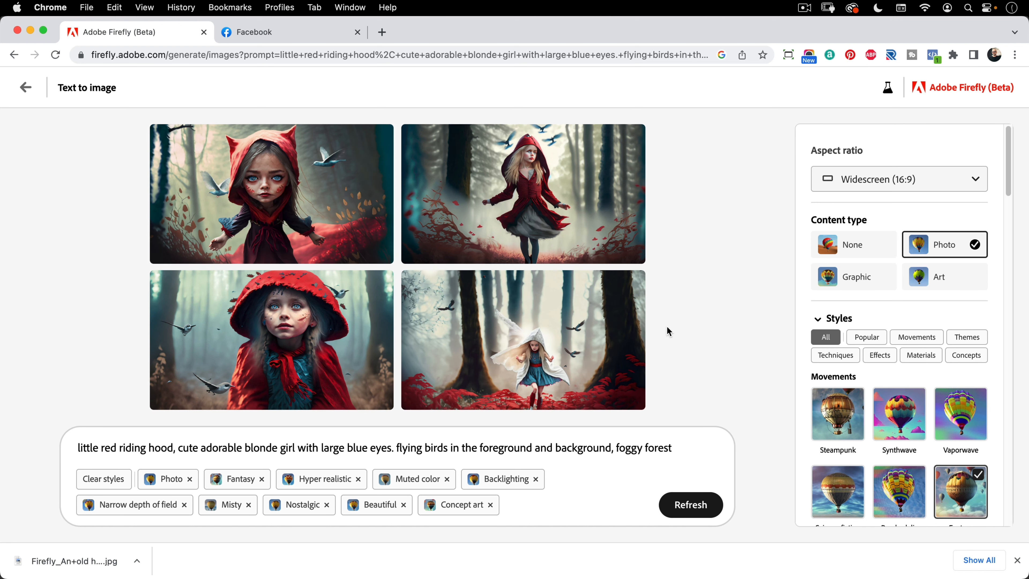
pyautogui.moveTo(197, 296)
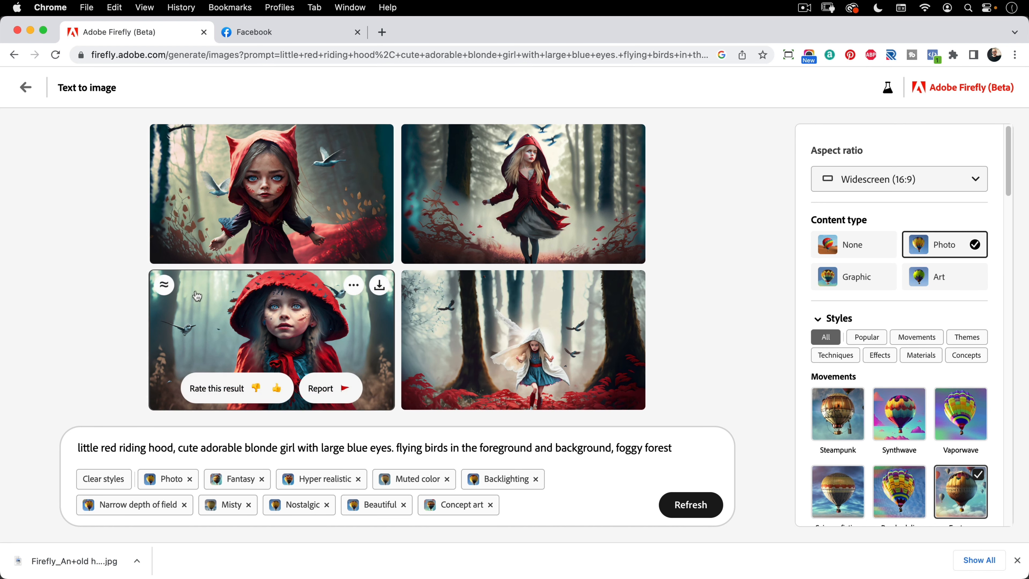
pyautogui.click(166, 288)
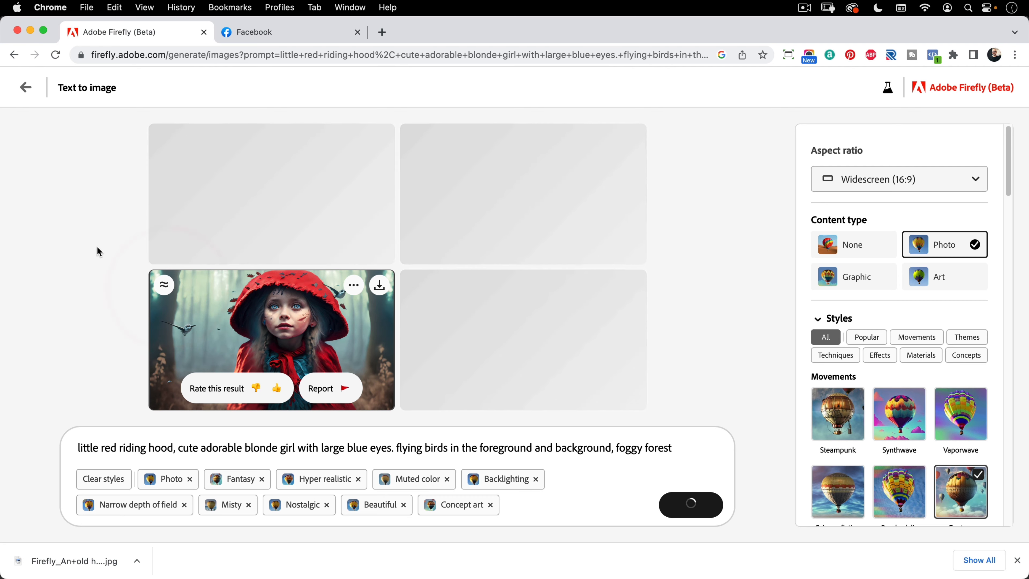
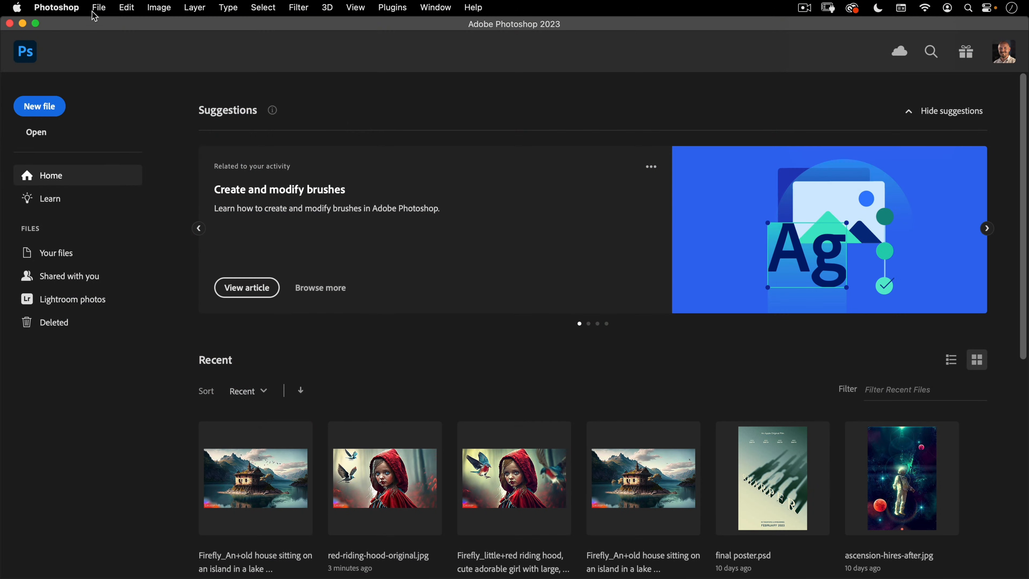
# Switch to Photoshop and open the Firefly_little+red riding hood JPEG ending in 98139 from the assets folder
pyautogui.click(97, 7)
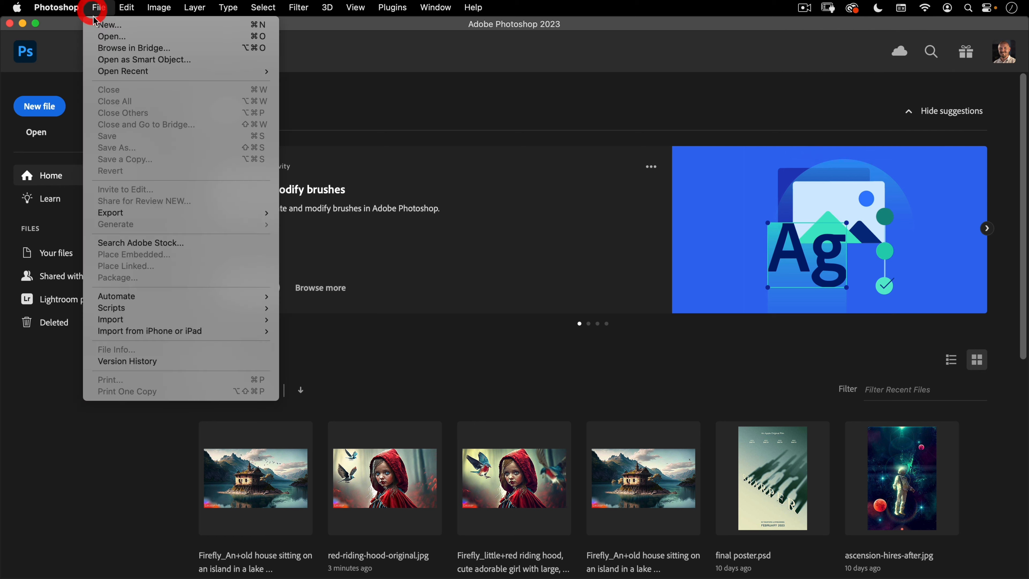
pyautogui.click(97, 36)
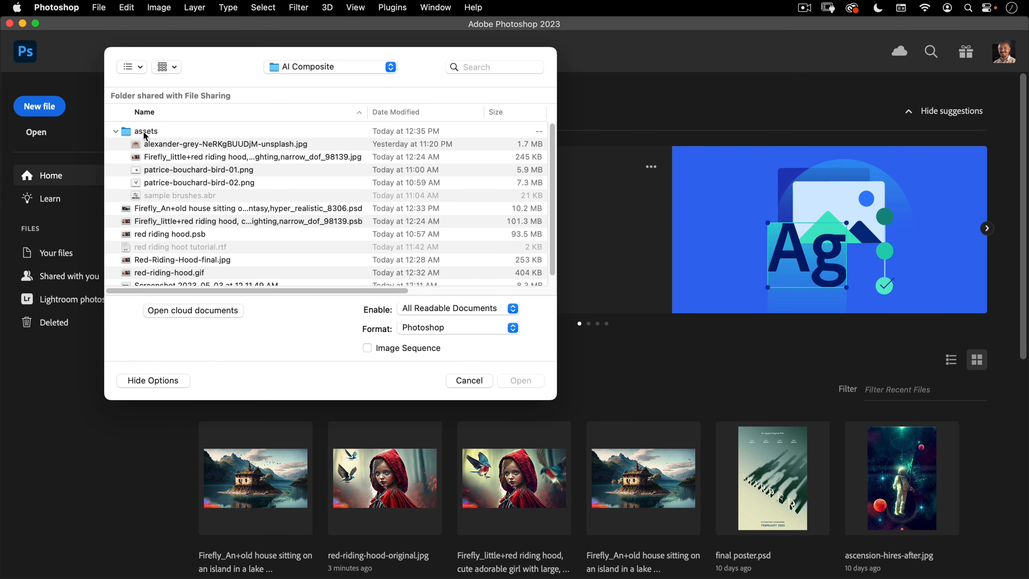
pyautogui.doubleClick(146, 135)
pyautogui.click(182, 142)
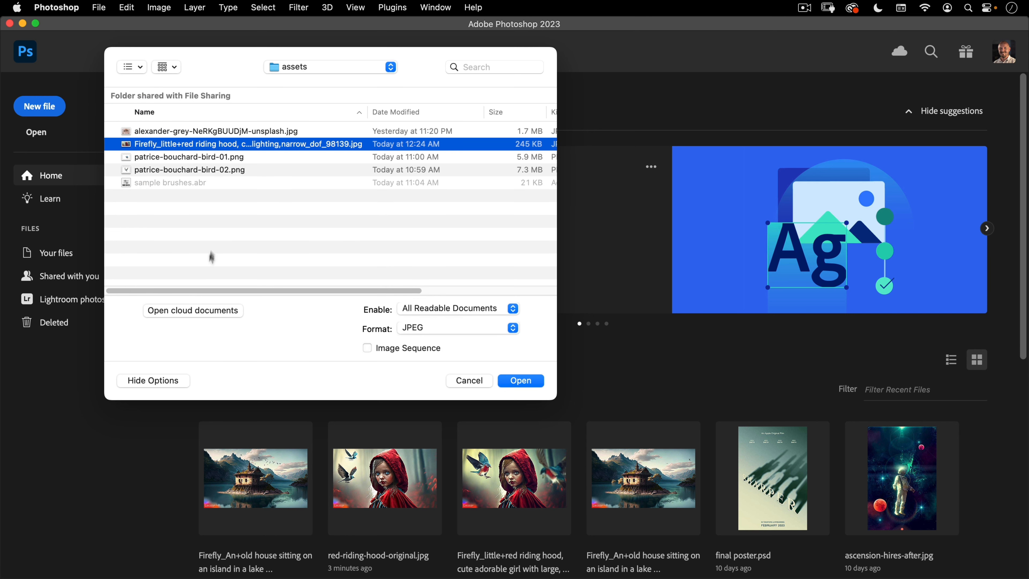
pyautogui.click(523, 381)
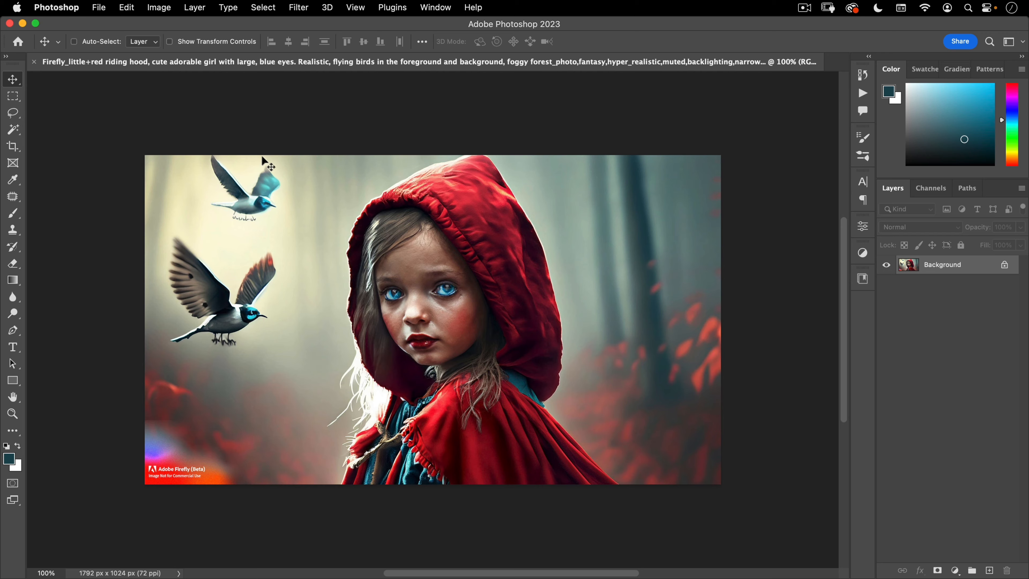
# Duplicate the Background layer of the red riding hood image
pyautogui.moveTo(408, 295); pyautogui.dragTo(465, 256)
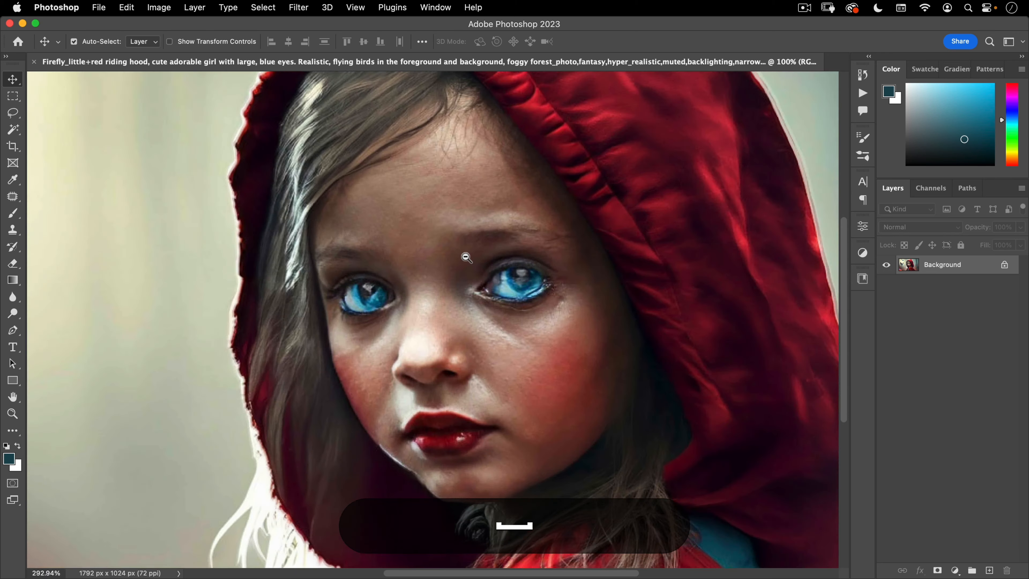
pyautogui.moveTo(368, 355); pyautogui.dragTo(656, 283)
pyautogui.moveTo(201, 320); pyautogui.dragTo(181, 328)
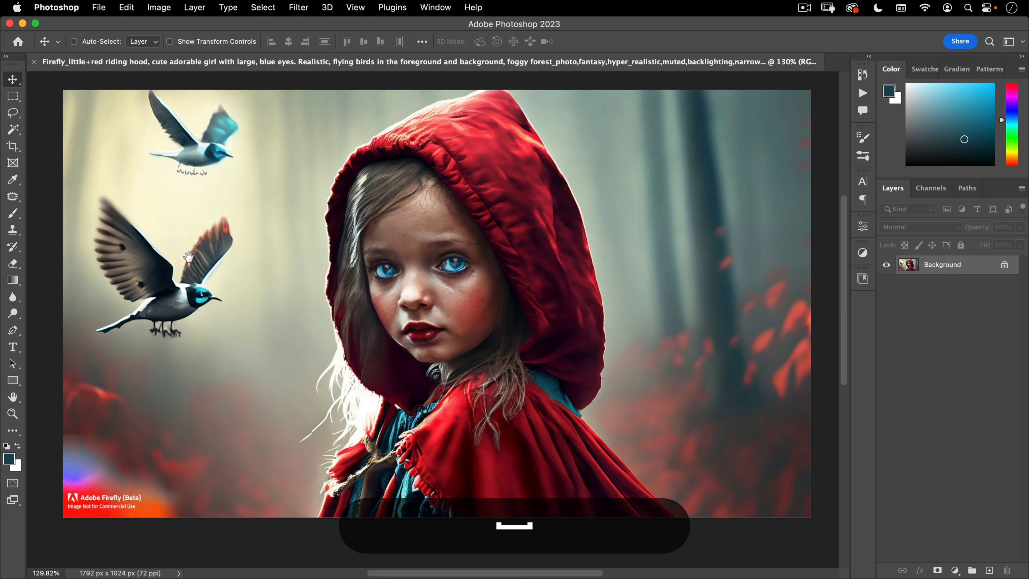
pyautogui.moveTo(934, 274); pyautogui.dragTo(990, 571)
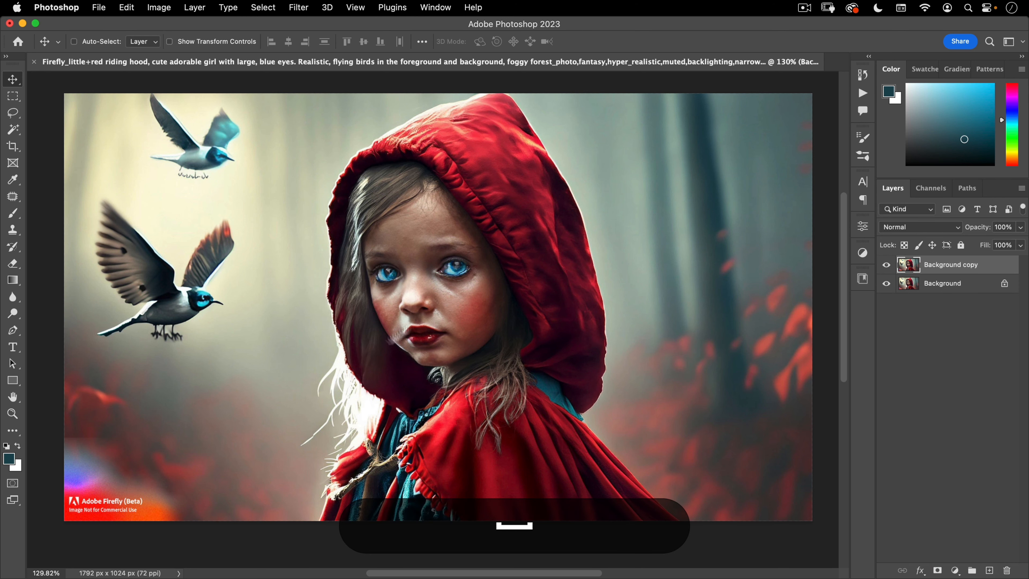
pyautogui.moveTo(423, 317); pyautogui.dragTo(442, 334)
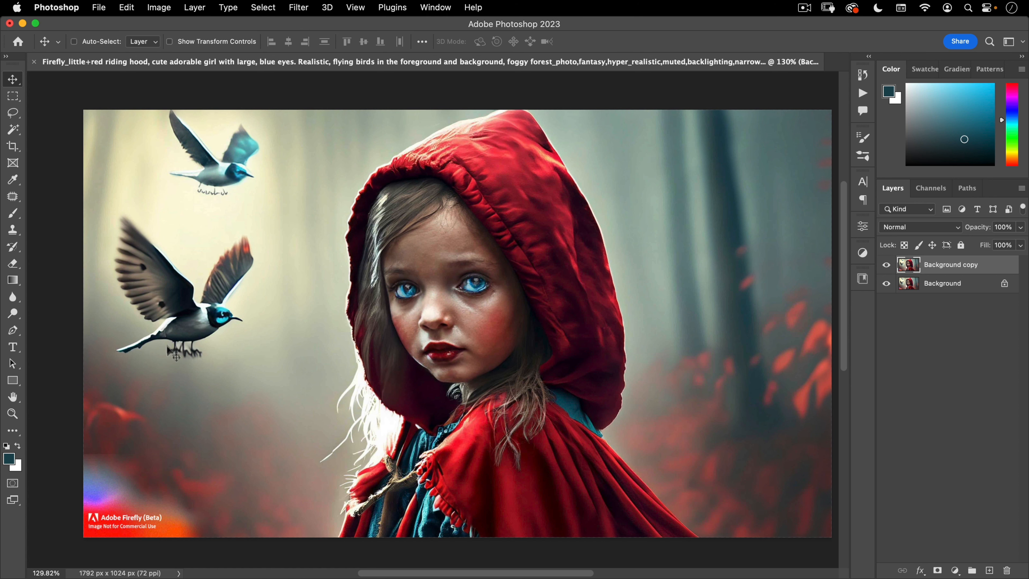
pyautogui.moveTo(193, 194); pyautogui.dragTo(242, 260)
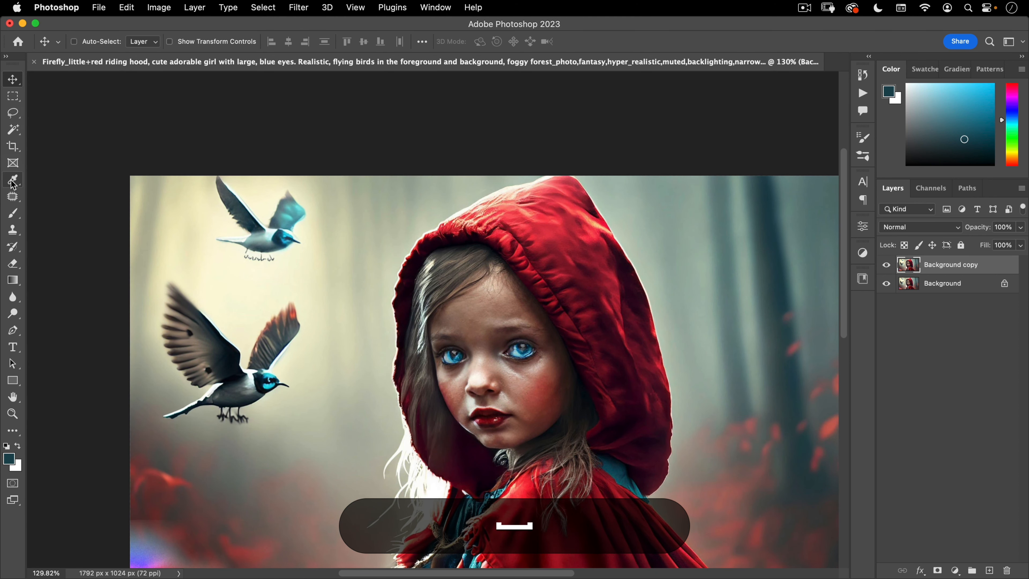
# Lasso the small upper bird, remove it with Content-Aware Fill output to a new layer, and clear the selection
pyautogui.click(12, 194)
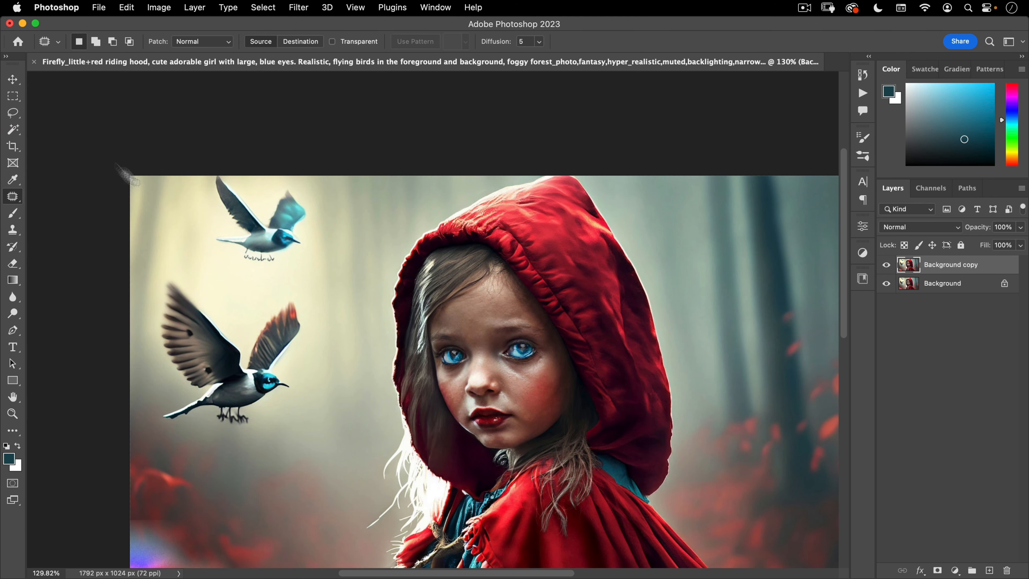
pyautogui.click(13, 112)
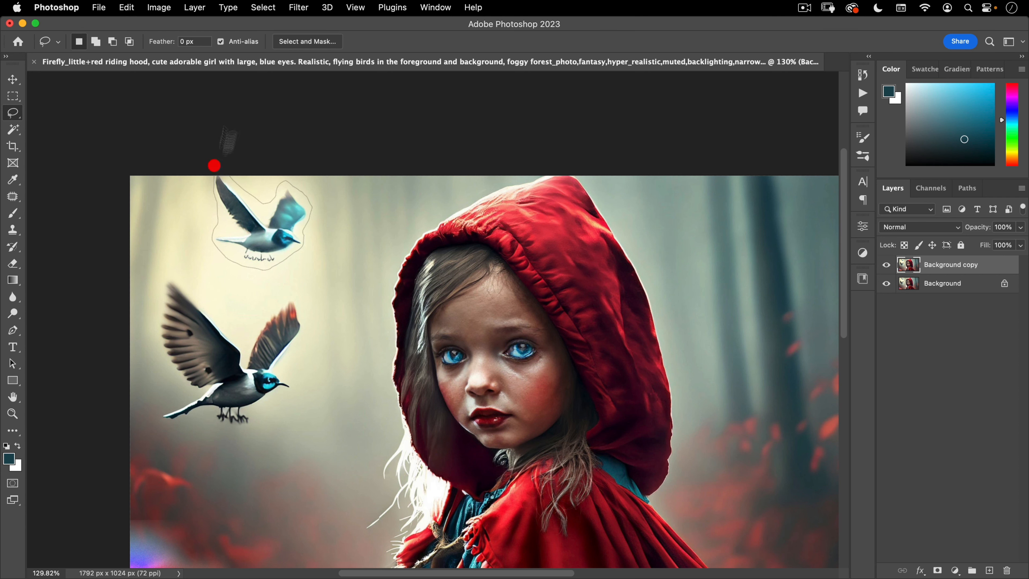
pyautogui.moveTo(213, 166); pyautogui.dragTo(218, 162)
pyautogui.click(127, 7)
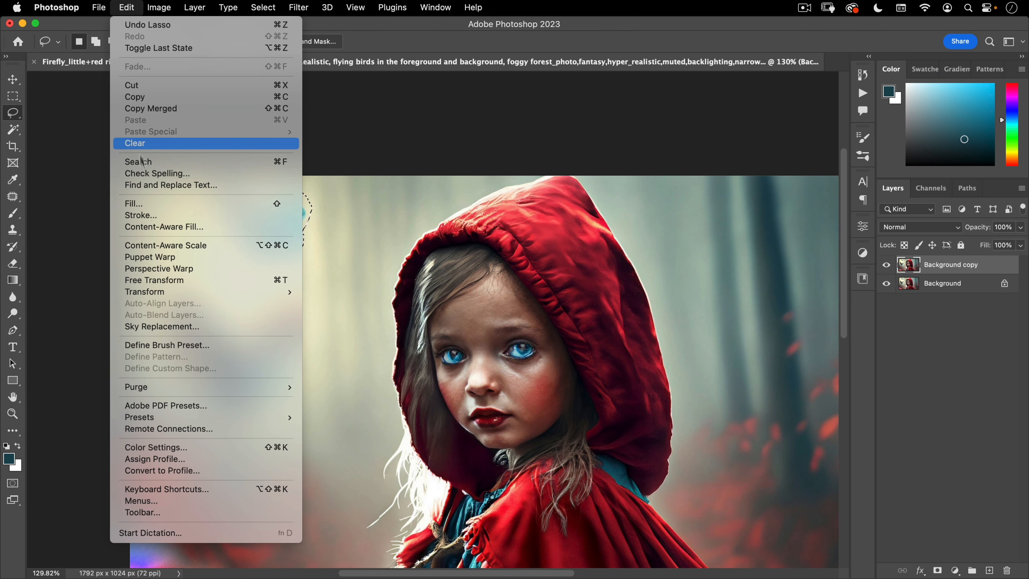
pyautogui.click(158, 227)
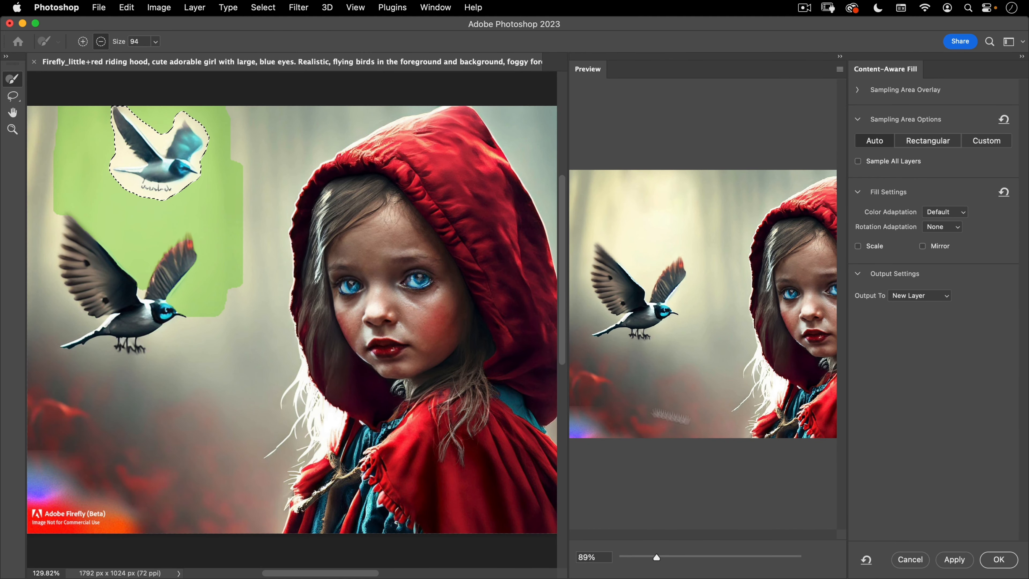
pyautogui.click(999, 560)
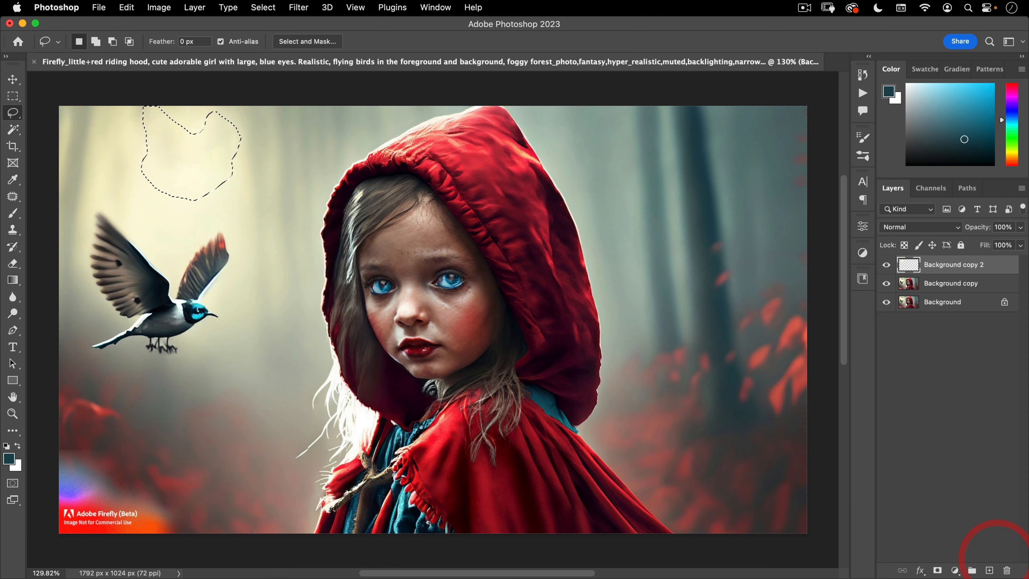
pyautogui.click(144, 210)
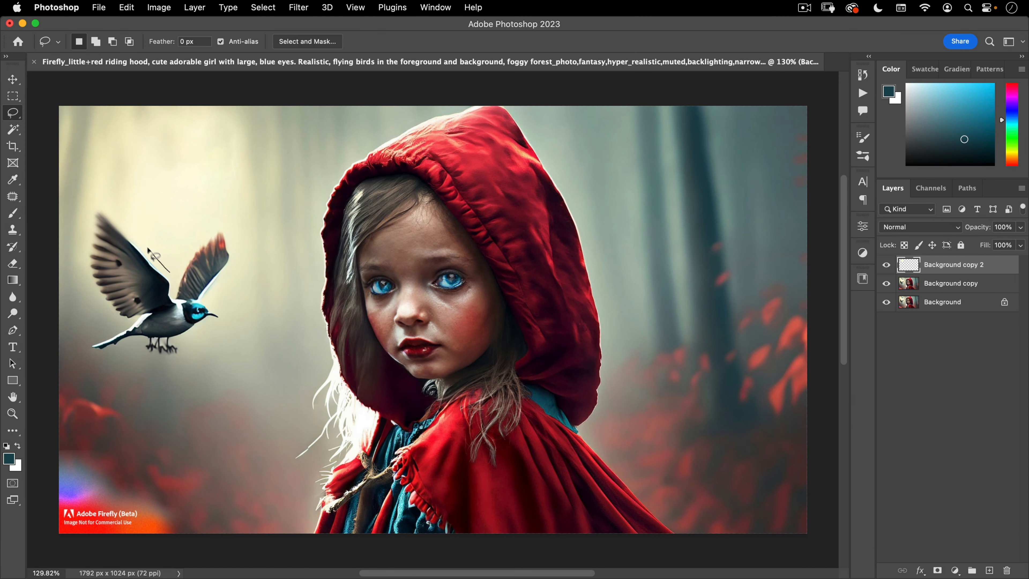
# Draw a loose lasso selection around the remaining bird and make the Background copy layer active
pyautogui.press('alt')
pyautogui.moveTo(90, 215)
pyautogui.mouseDown()
pyautogui.moveTo(80, 256)
pyautogui.moveTo(108, 323)
pyautogui.mouseUp()
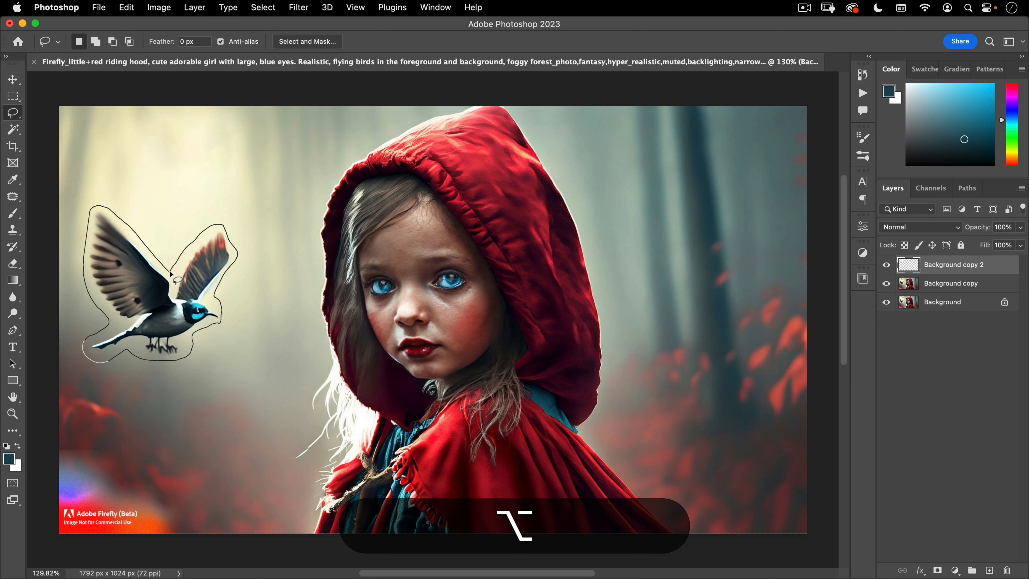
pyautogui.click(182, 253)
pyautogui.click(126, 8)
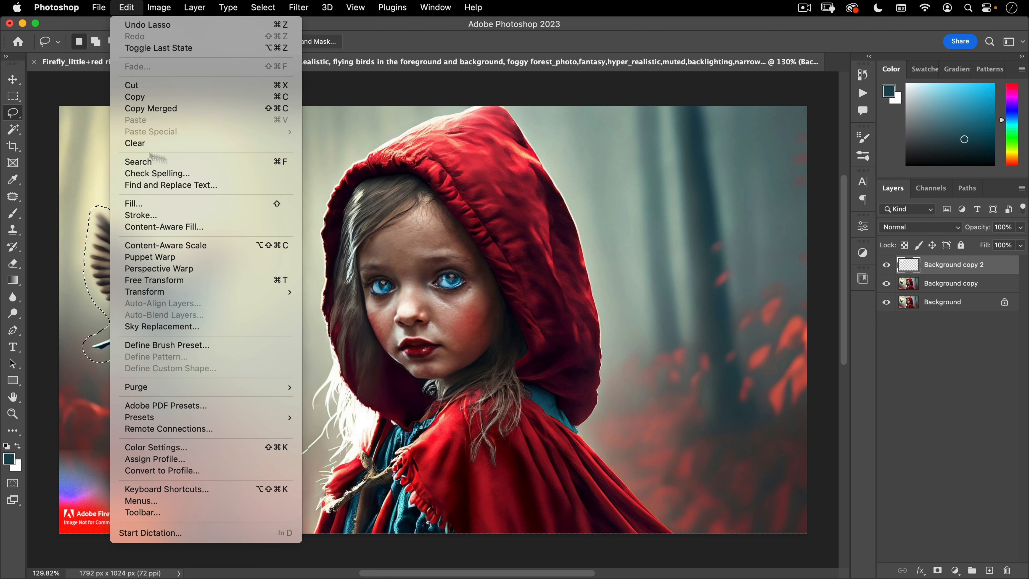
pyautogui.click(891, 189)
pyautogui.click(951, 285)
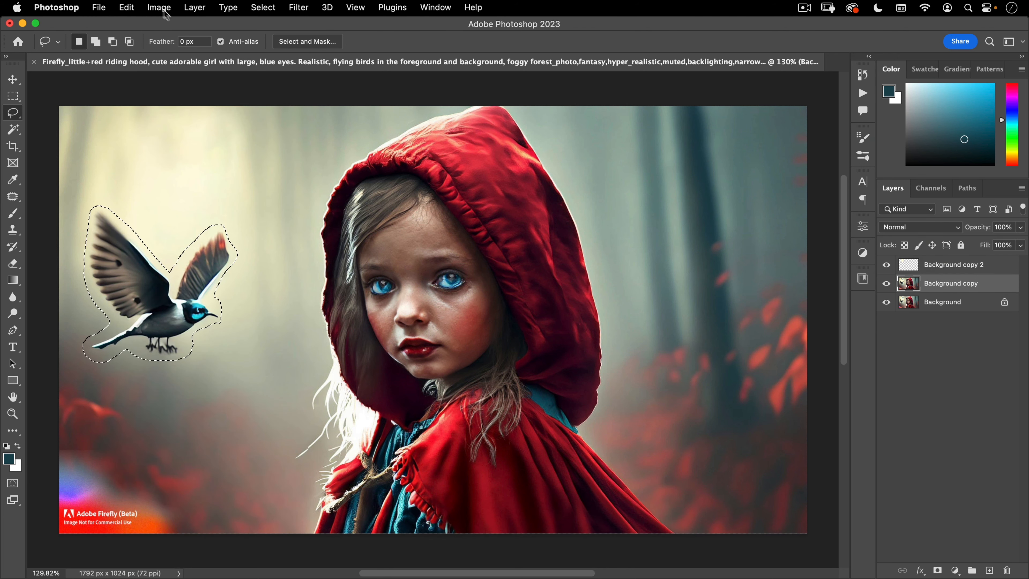
# Remove the selected bird with Content-Aware Fill on a new layer, adding the sampling gap above it to the sampling area, and deselect
pyautogui.click(127, 7)
pyautogui.click(163, 227)
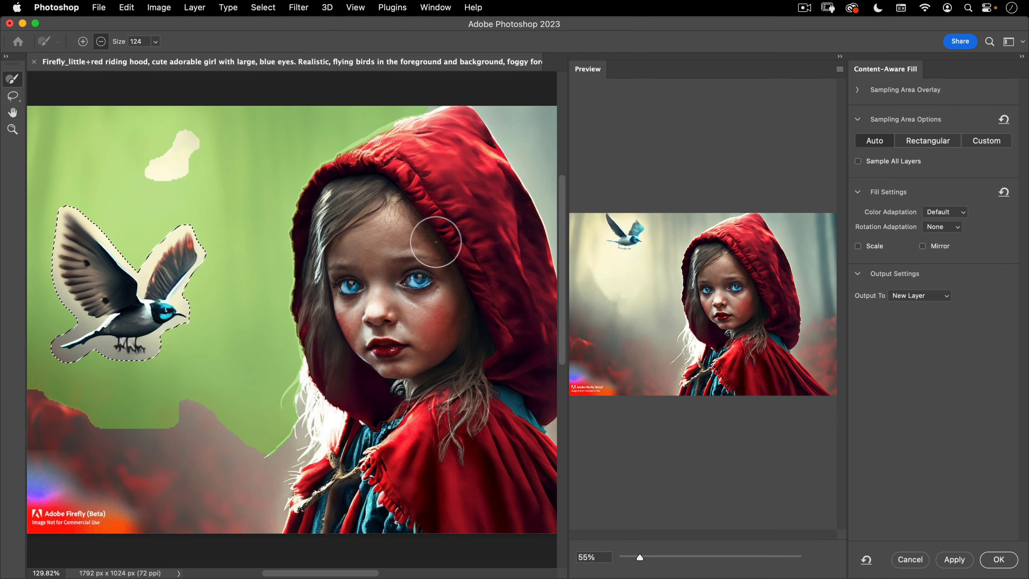
pyautogui.moveTo(207, 184)
pyautogui.mouseDown()
pyautogui.moveTo(172, 150)
pyautogui.moveTo(180, 143)
pyautogui.moveTo(148, 195)
pyautogui.moveTo(197, 144)
pyautogui.moveTo(161, 239)
pyautogui.moveTo(207, 249)
pyautogui.moveTo(195, 287)
pyautogui.mouseUp()
pyautogui.press('alt')
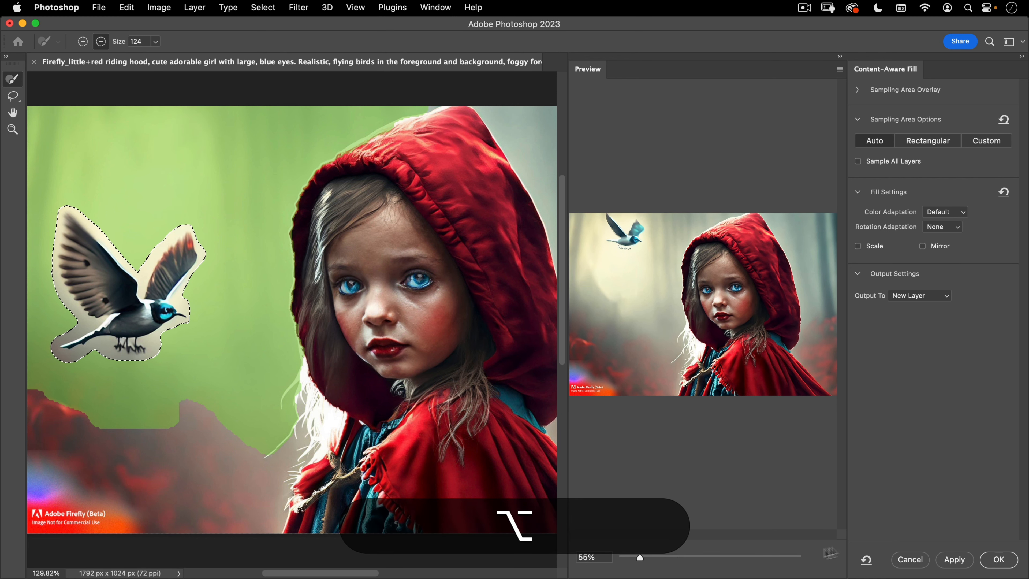
pyautogui.click(999, 559)
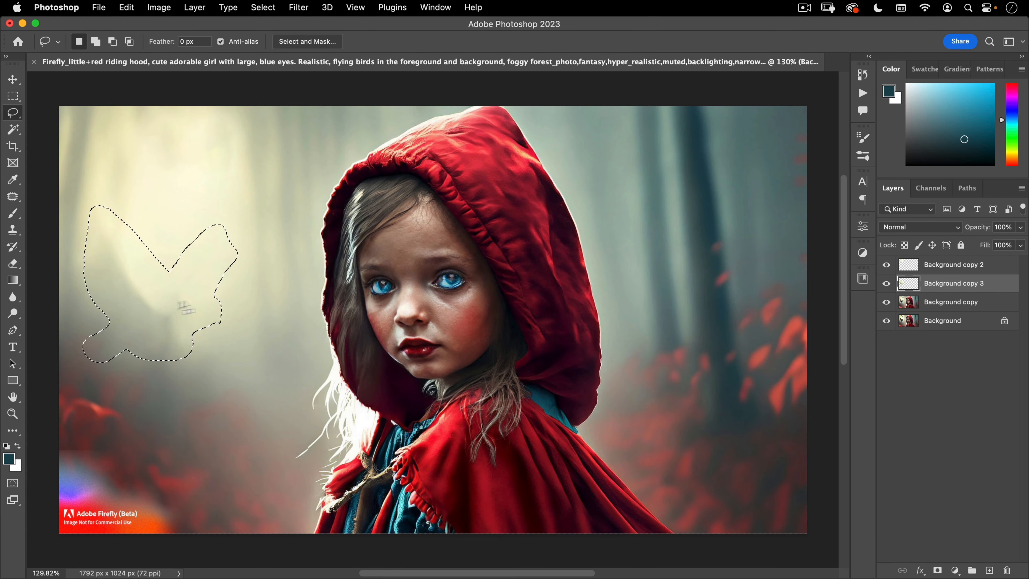
pyautogui.press('super+d')
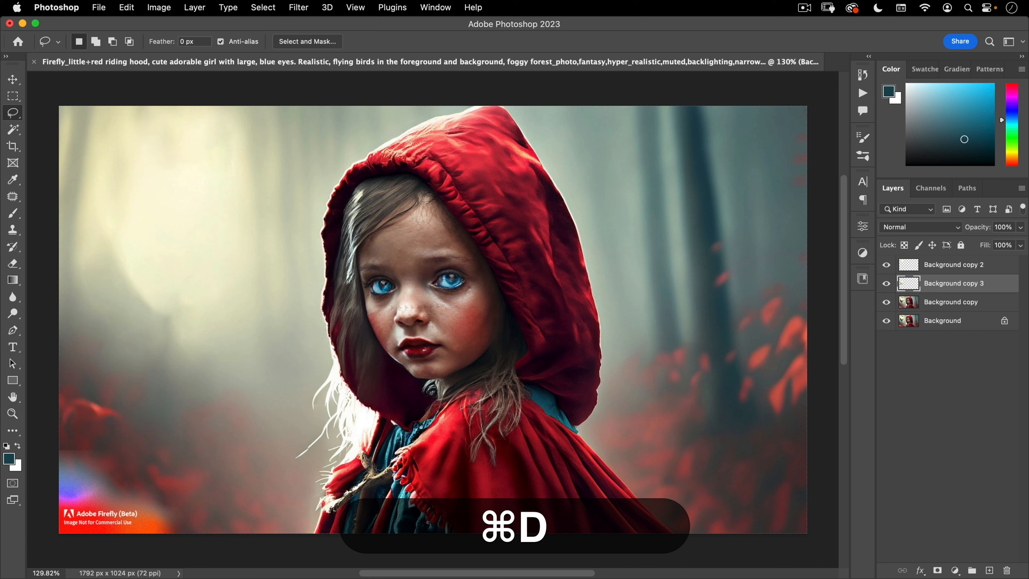
# Duplicate the Background copy 3 fill layer and apply a 37.4-pixel Gaussian Blur to the duplicate
pyautogui.moveTo(946, 288); pyautogui.dragTo(994, 570)
pyautogui.click(263, 7)
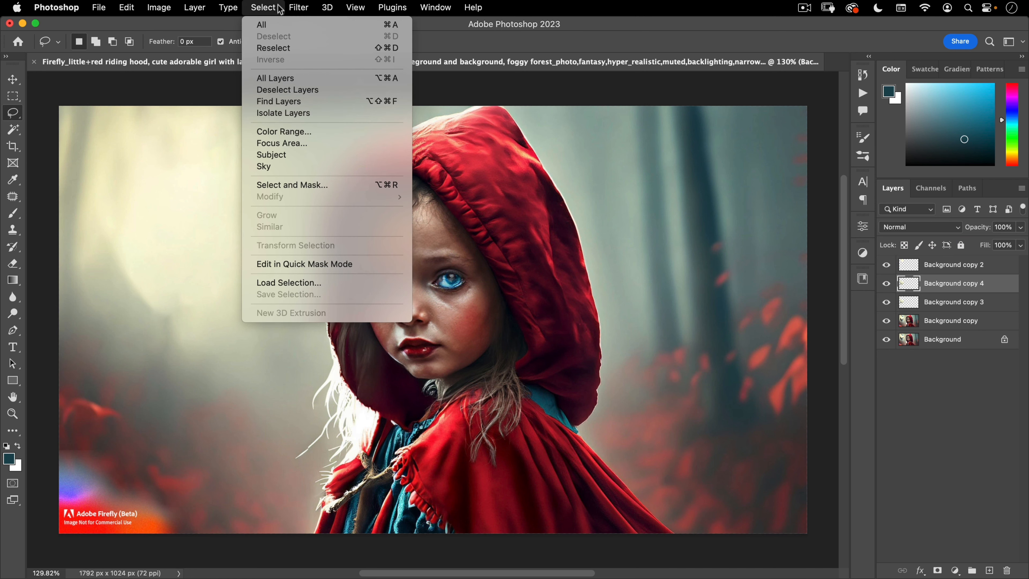
pyautogui.moveTo(300, 7)
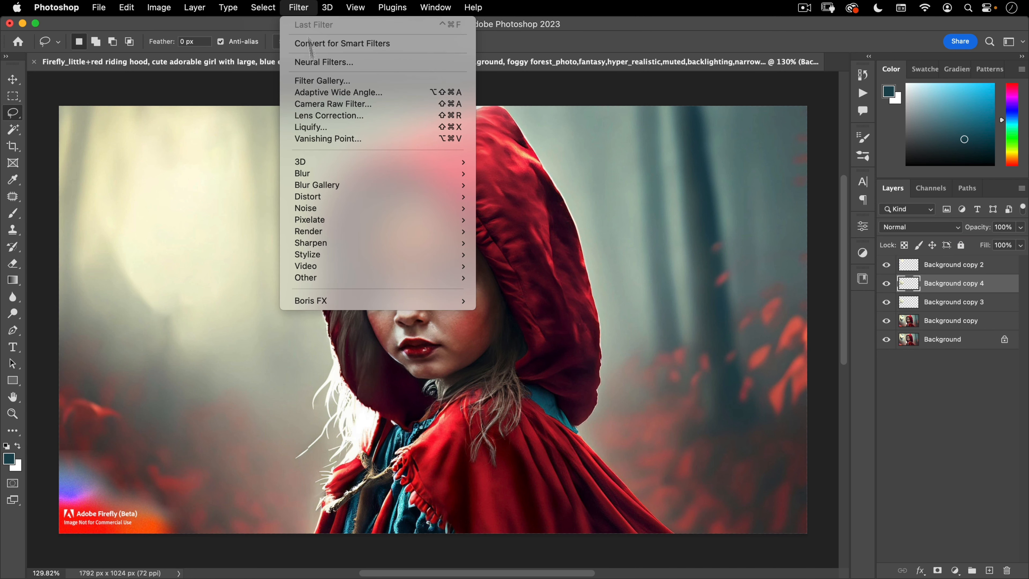
pyautogui.moveTo(320, 178)
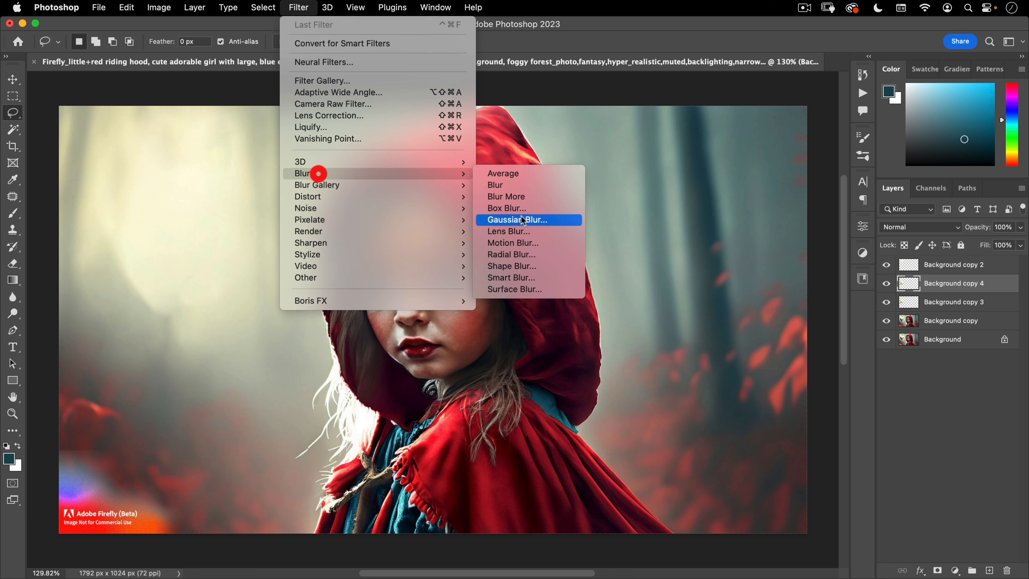
pyautogui.click(525, 221)
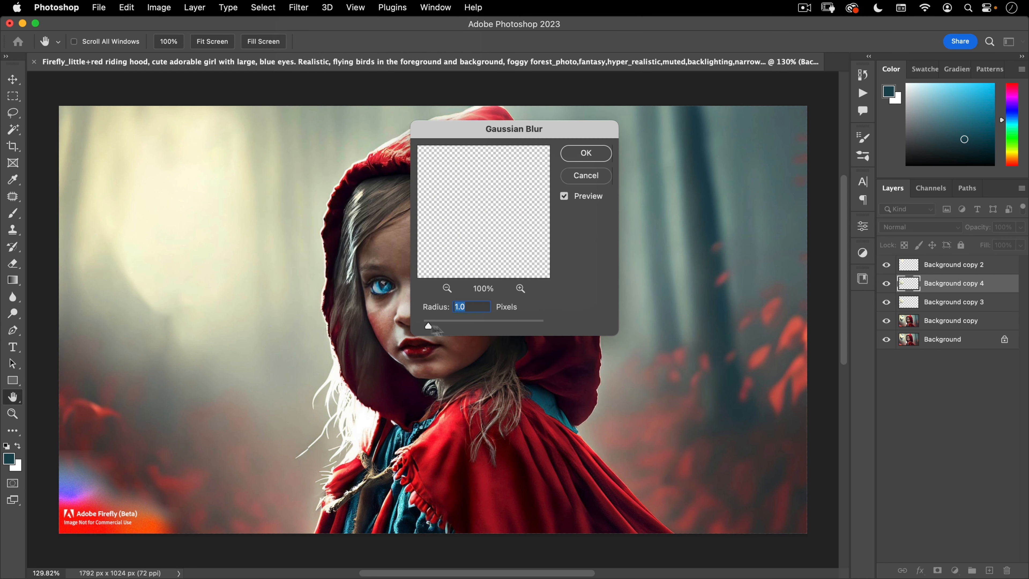
pyautogui.moveTo(451, 326); pyautogui.dragTo(487, 324)
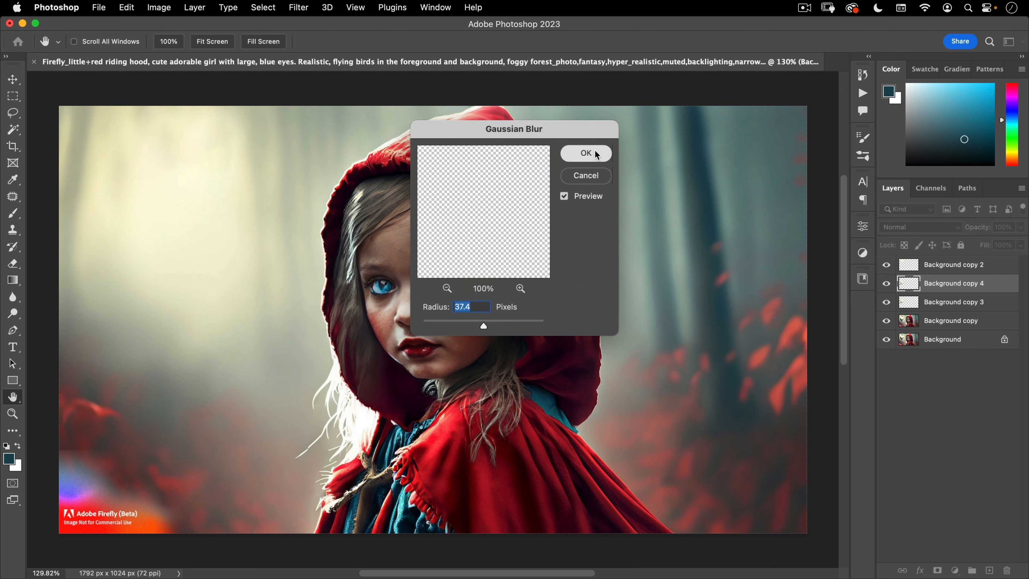
pyautogui.click(588, 153)
# Place the PNG ending in bird-01 from the assets folder as an embedded object above the Background copy 2 layer
pyautogui.press('l')
pyautogui.press('super+0')
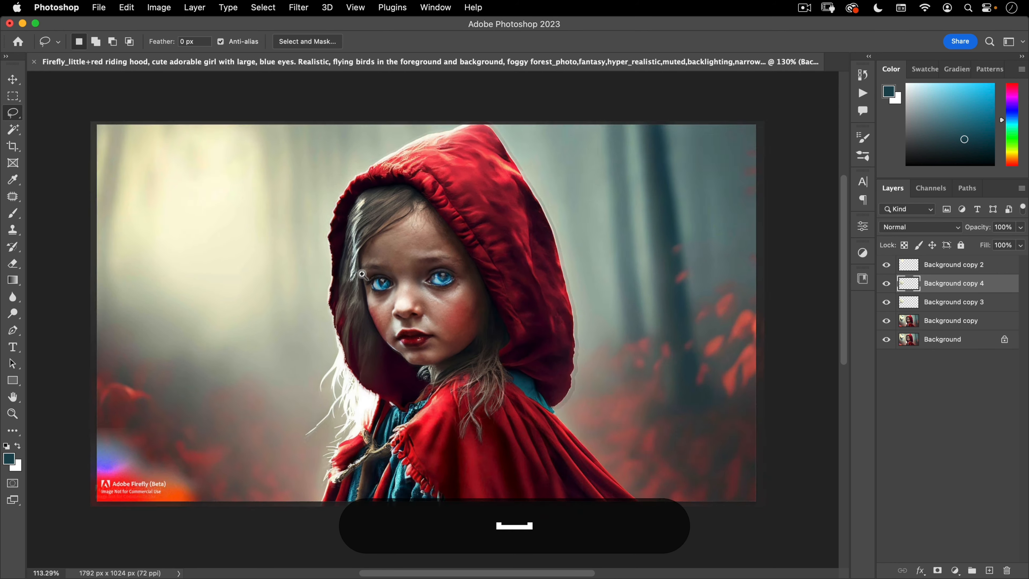
pyautogui.click(363, 272)
pyautogui.press('v')
pyautogui.click(983, 266)
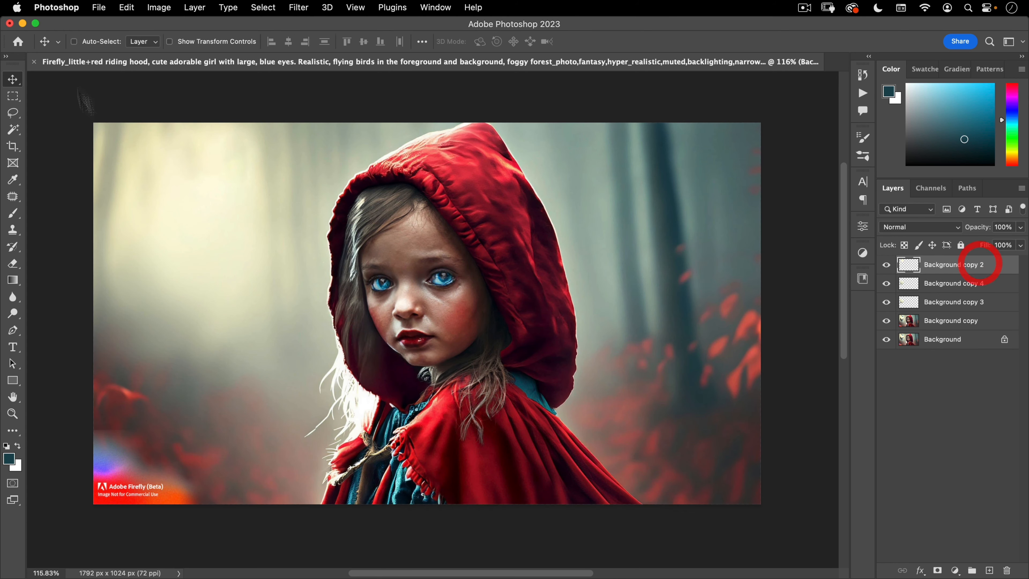
pyautogui.click(99, 7)
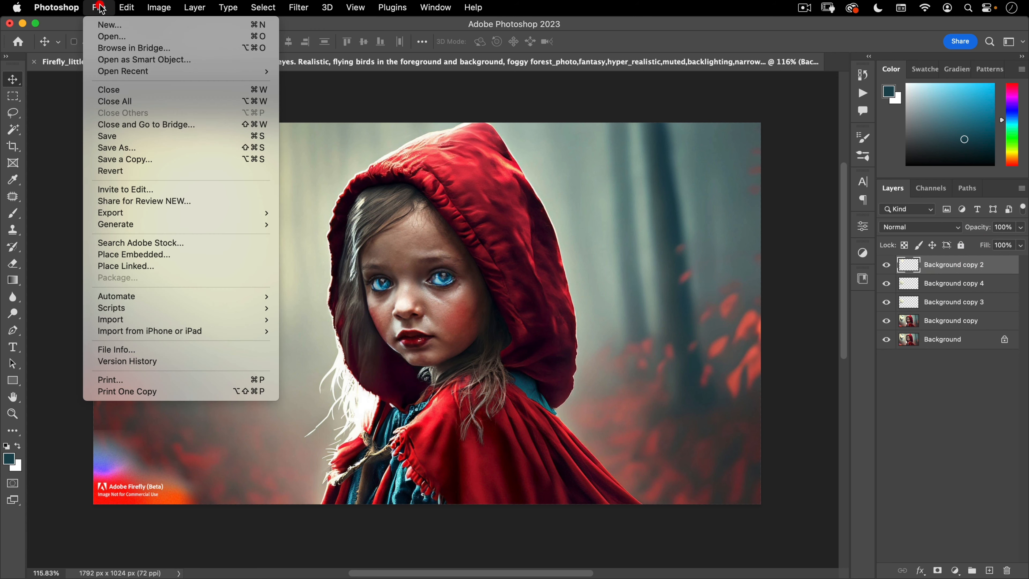
pyautogui.click(129, 254)
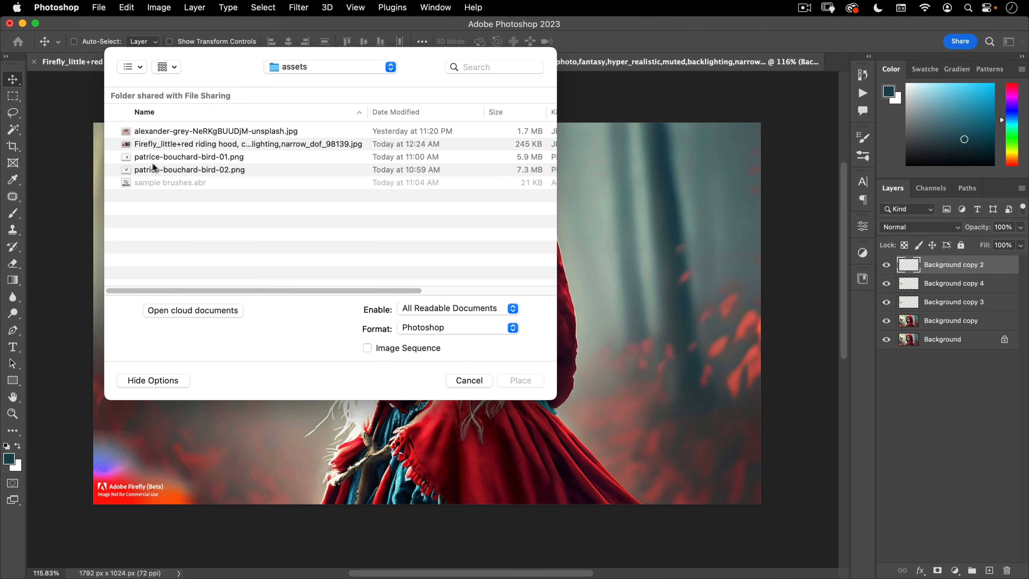
pyautogui.click(185, 158)
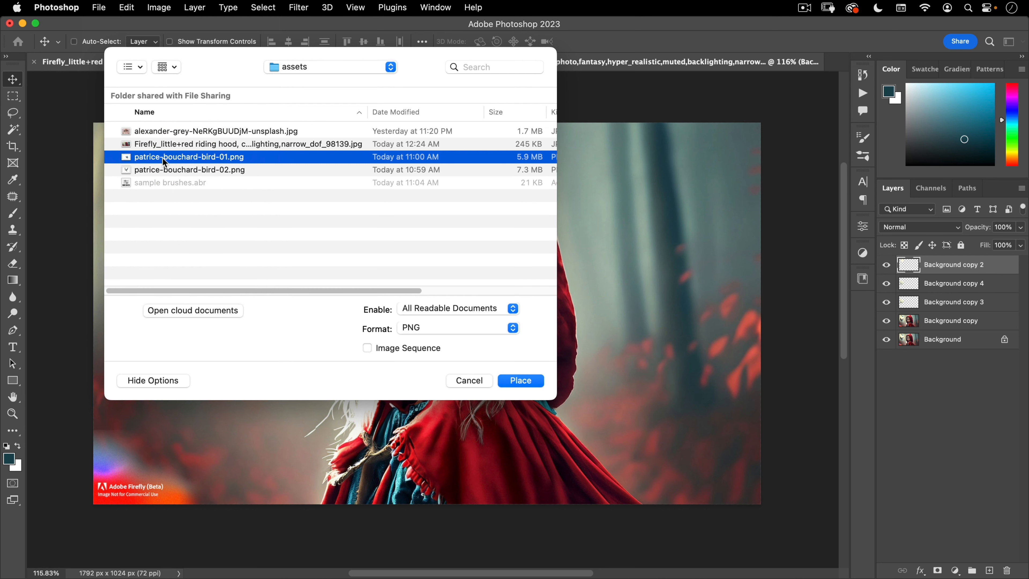
pyautogui.click(536, 381)
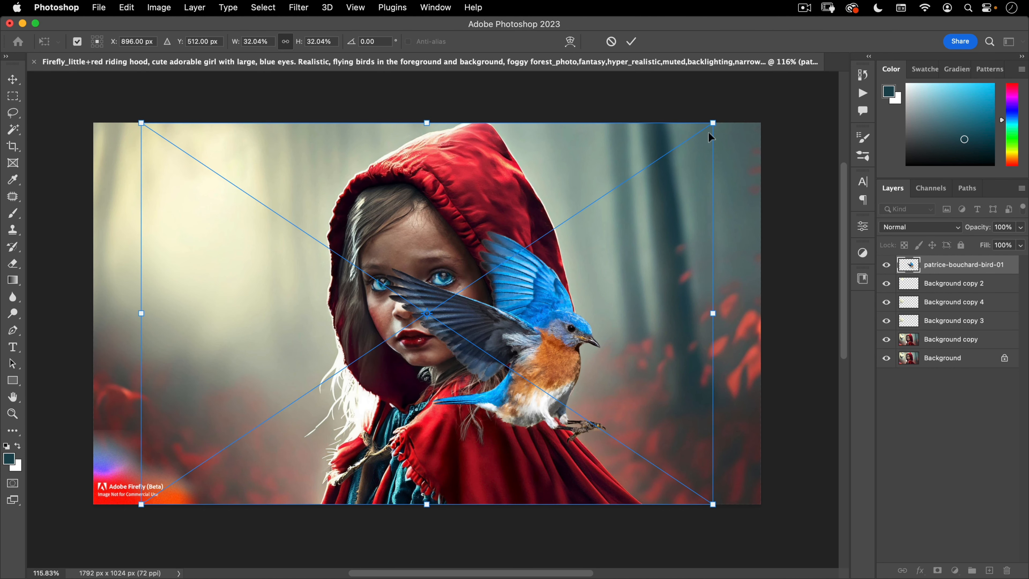
# Scale the placed bluebird down, position it in the pale forest area to the left of the girl's hood, and commit the transform
pyautogui.moveTo(714, 123); pyautogui.dragTo(527, 247)
pyautogui.moveTo(539, 253); pyautogui.dragTo(605, 326)
pyautogui.moveTo(414, 339); pyautogui.dragTo(246, 163)
pyautogui.moveTo(439, 210); pyautogui.dragTo(444, 176)
pyautogui.moveTo(385, 122); pyautogui.dragTo(372, 138)
pyautogui.doubleClick(309, 178)
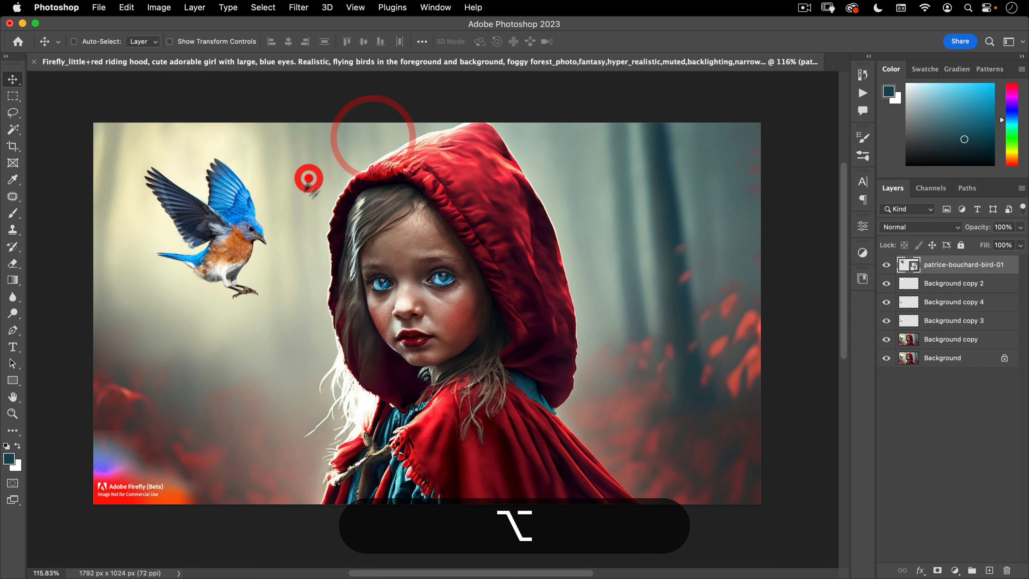
pyautogui.moveTo(271, 259)
pyautogui.mouseDown()
pyautogui.moveTo(282, 242)
pyautogui.moveTo(277, 249)
pyautogui.mouseUp()
# Start the Oil Paint filter on the bluebird layer with Preview on, Lighting off and Stylization set to 2.8
pyautogui.press('super+space')
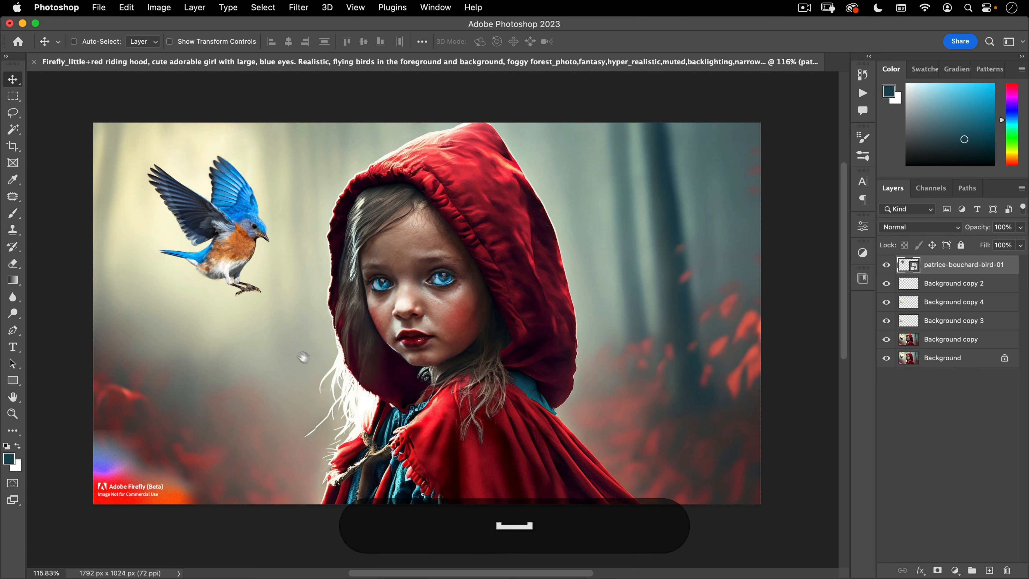
pyautogui.moveTo(216, 323)
pyautogui.mouseDown()
pyautogui.moveTo(232, 298)
pyautogui.moveTo(227, 307)
pyautogui.mouseUp()
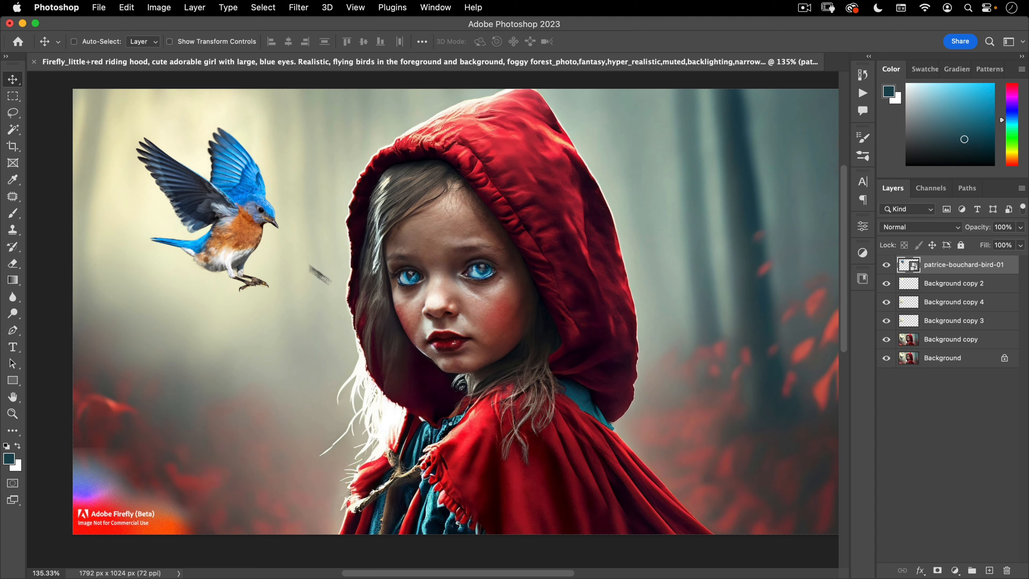
pyautogui.press('super+space')
pyautogui.moveTo(200, 192); pyautogui.dragTo(230, 180)
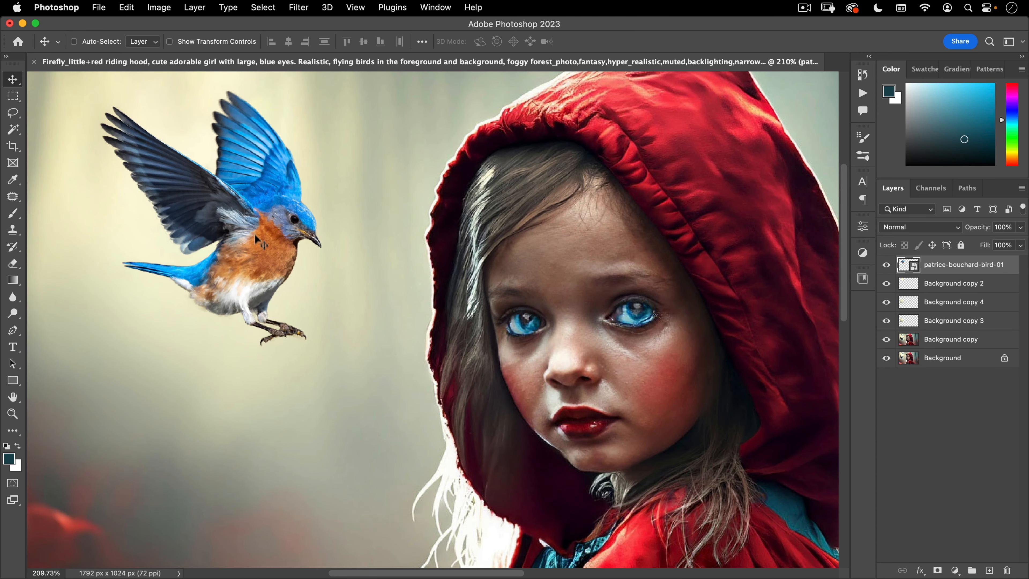
pyautogui.press('super+space')
pyautogui.moveTo(334, 327); pyautogui.dragTo(215, 278)
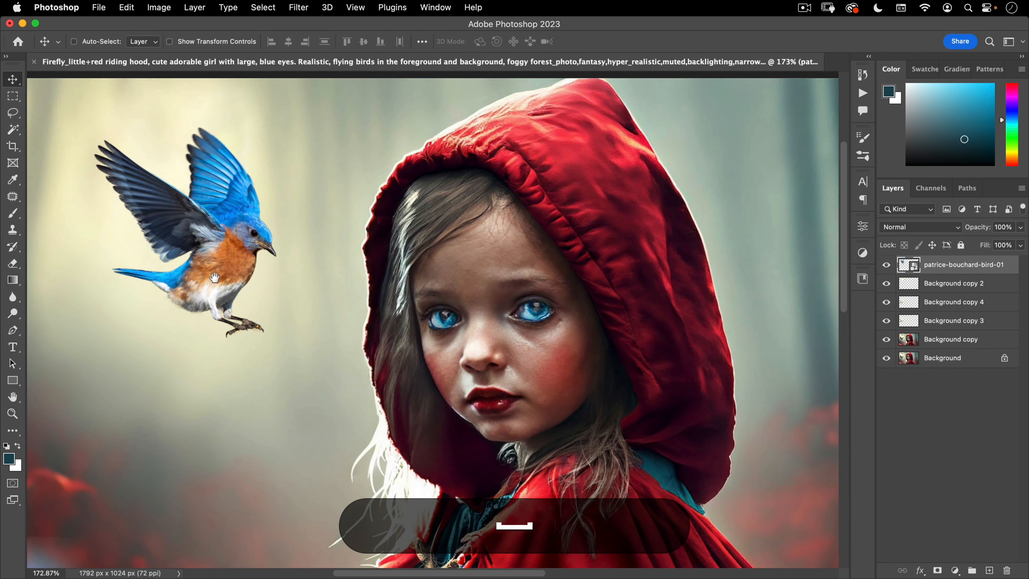
pyautogui.press('space')
pyautogui.moveTo(321, 318)
pyautogui.mouseDown()
pyautogui.moveTo(321, 329)
pyautogui.moveTo(330, 318)
pyautogui.mouseUp()
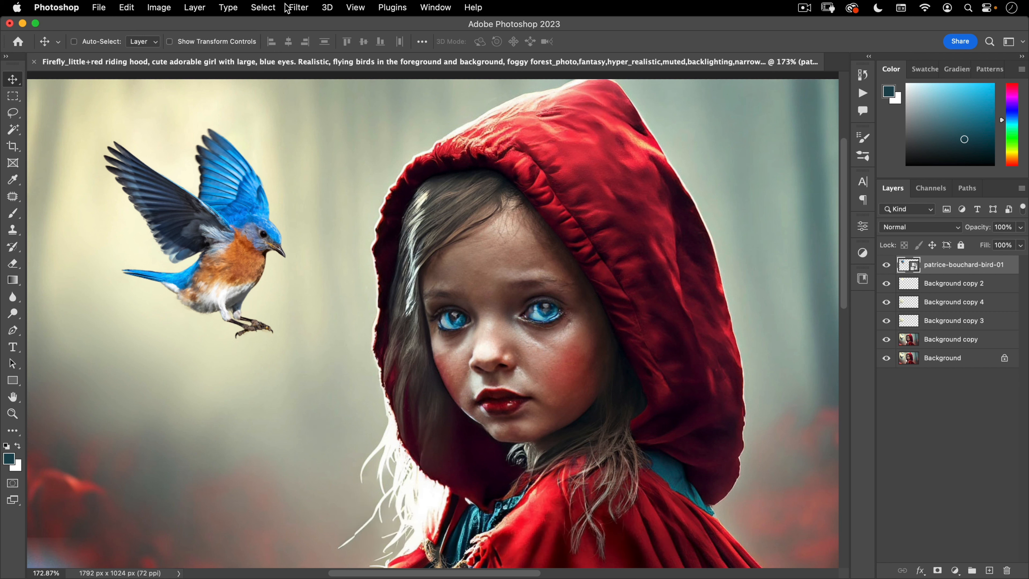
pyautogui.click(291, 8)
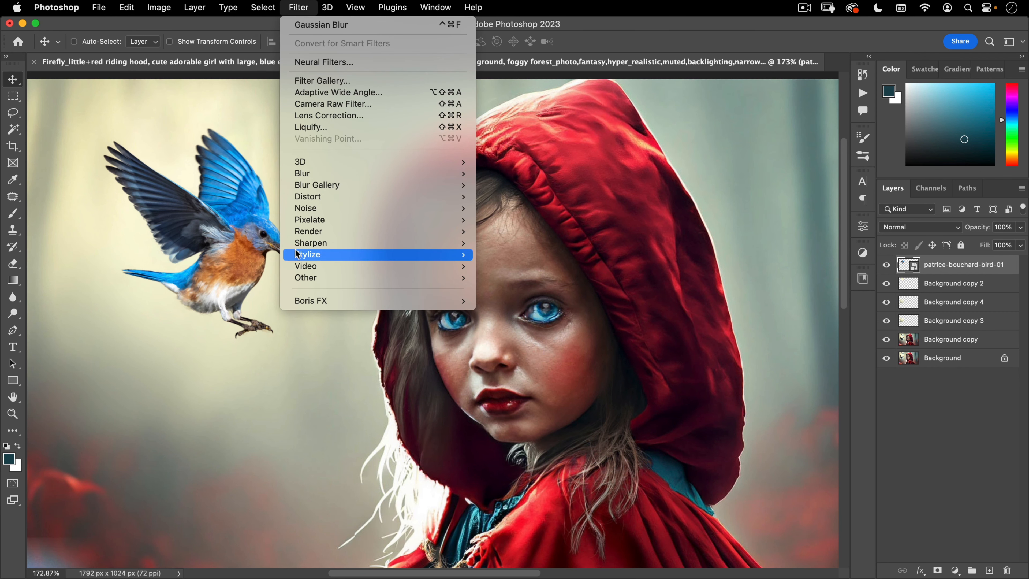
pyautogui.moveTo(320, 259)
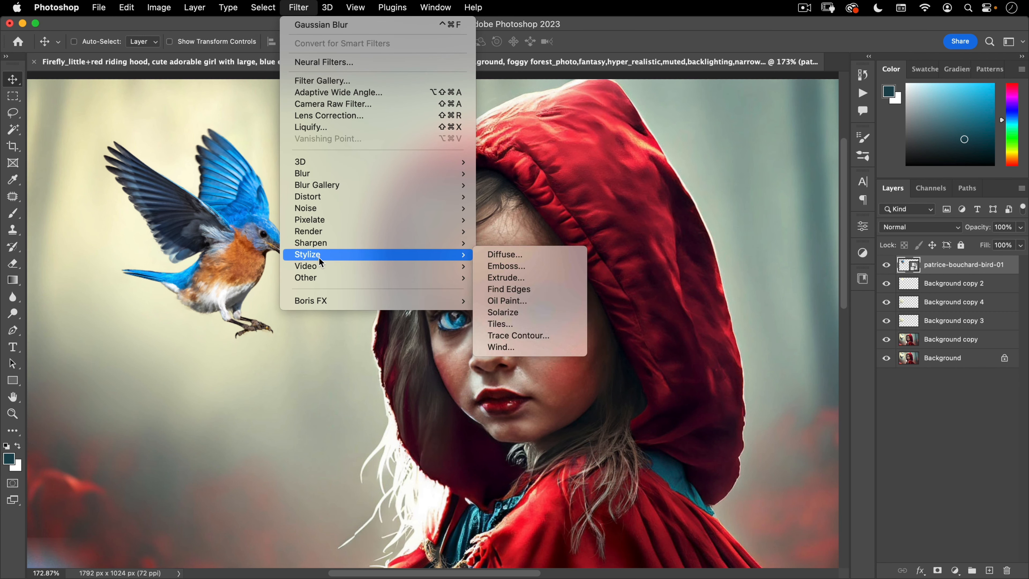
pyautogui.click(529, 300)
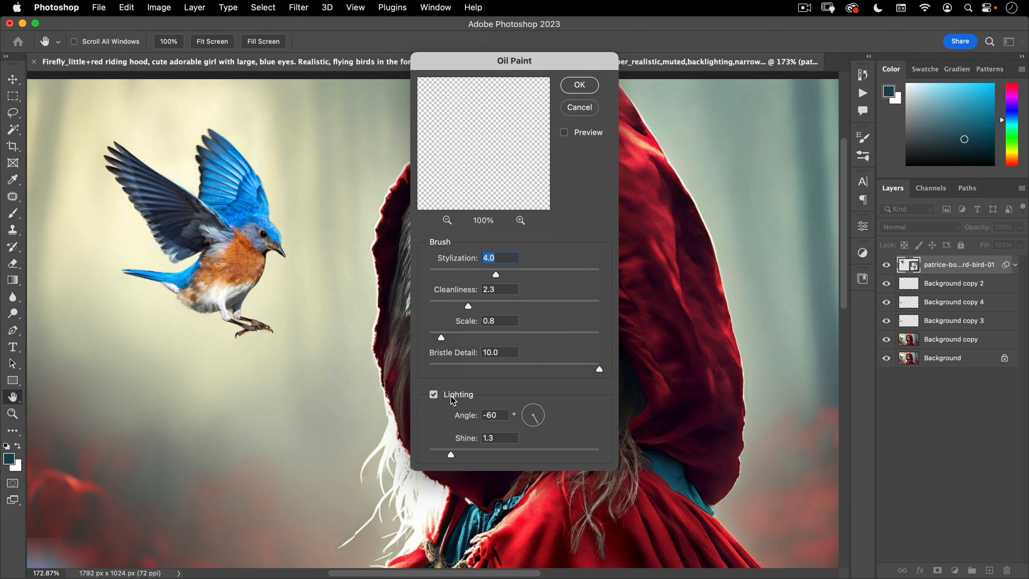
pyautogui.click(566, 133)
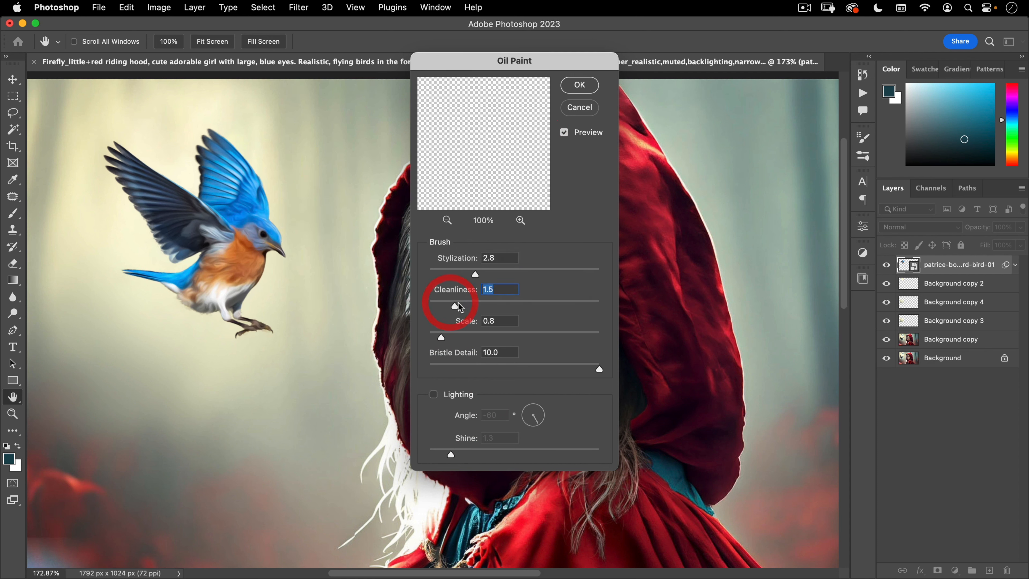
# Set the Oil Paint filter's Stylization to 2.3 and Cleanliness to 2.1, and apply it to the bird layer
pyautogui.moveTo(460, 307); pyautogui.dragTo(483, 277)
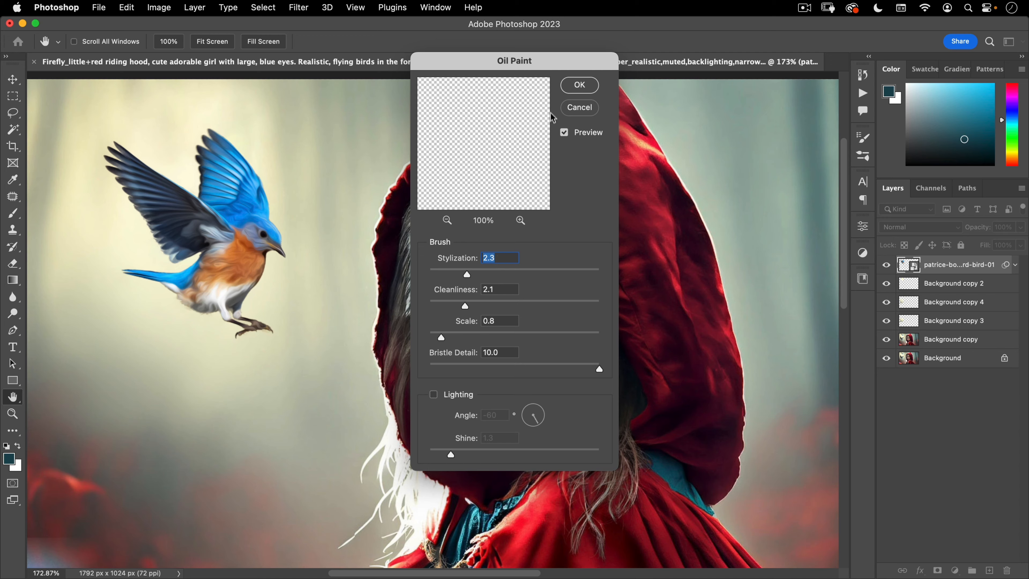
pyautogui.click(580, 85)
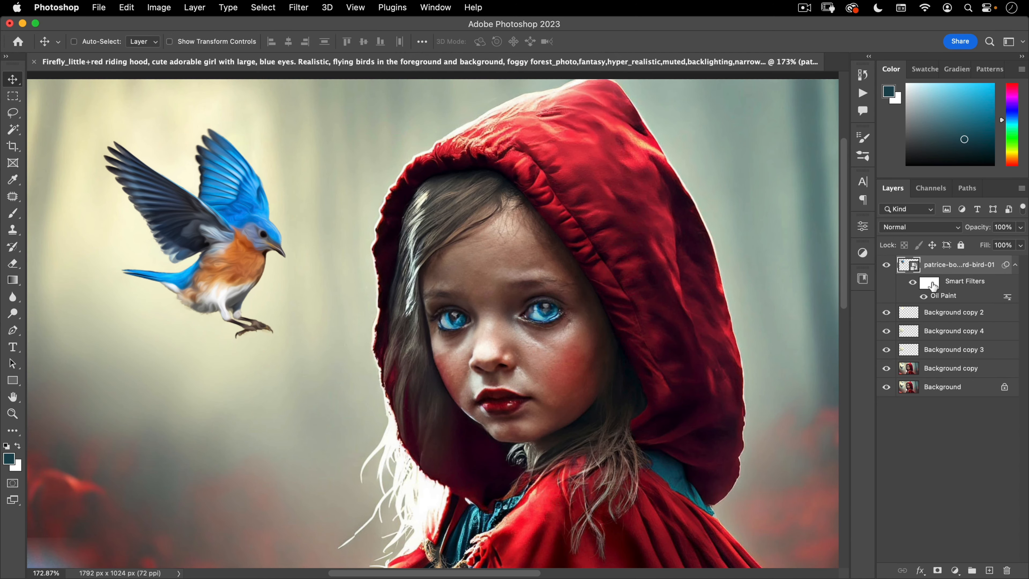
# Target the bird layer's smart filter mask and choose a soft, tapered brush from General Brushes for masking the head
pyautogui.click(928, 283)
pyautogui.press('super+space')
pyautogui.moveTo(259, 235); pyautogui.dragTo(391, 154)
pyautogui.press('b')
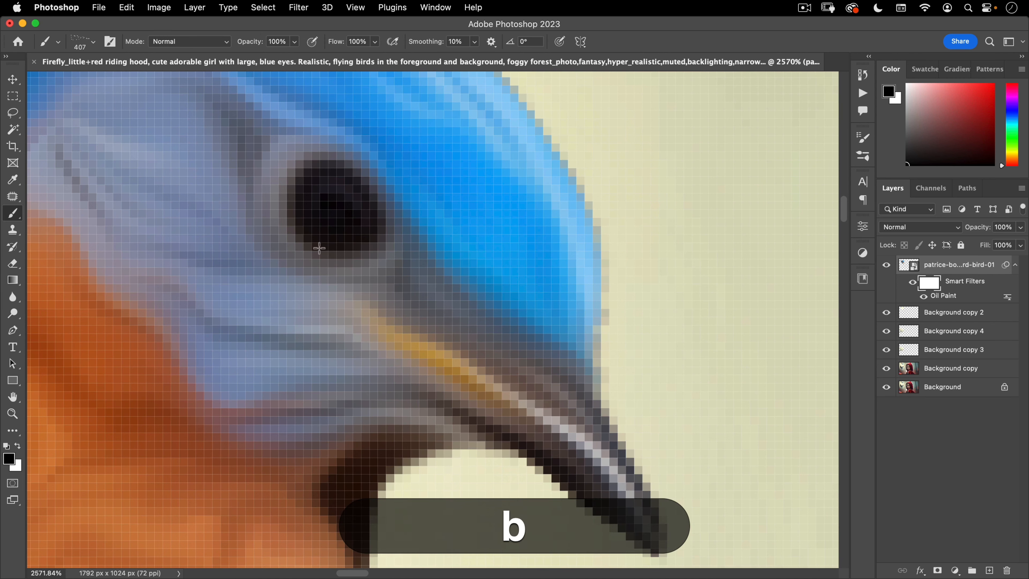
pyautogui.rightClick(244, 205)
pyautogui.scroll(2, 288, 334)
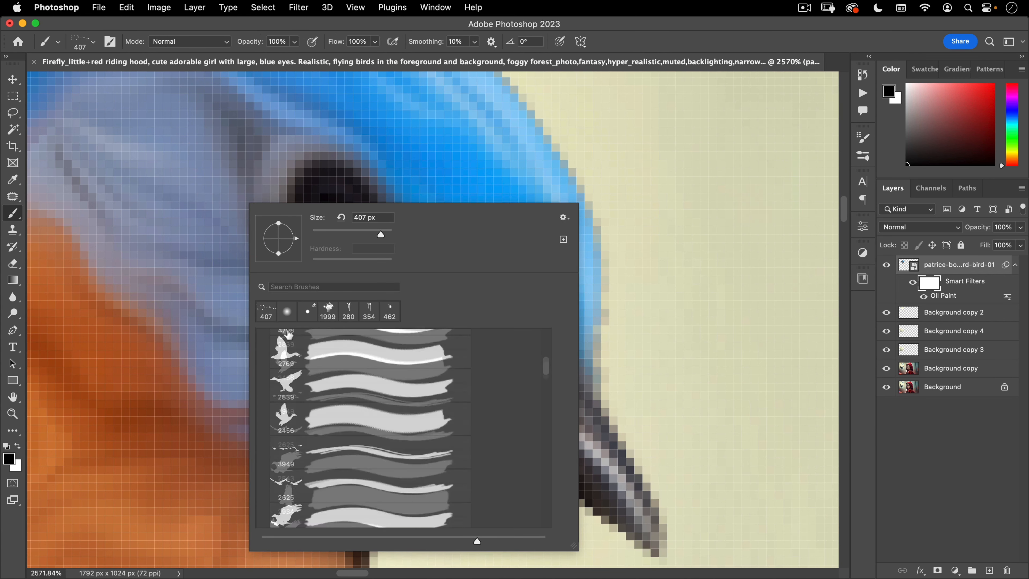
pyautogui.scroll(5, 288, 336)
pyautogui.click(260, 336)
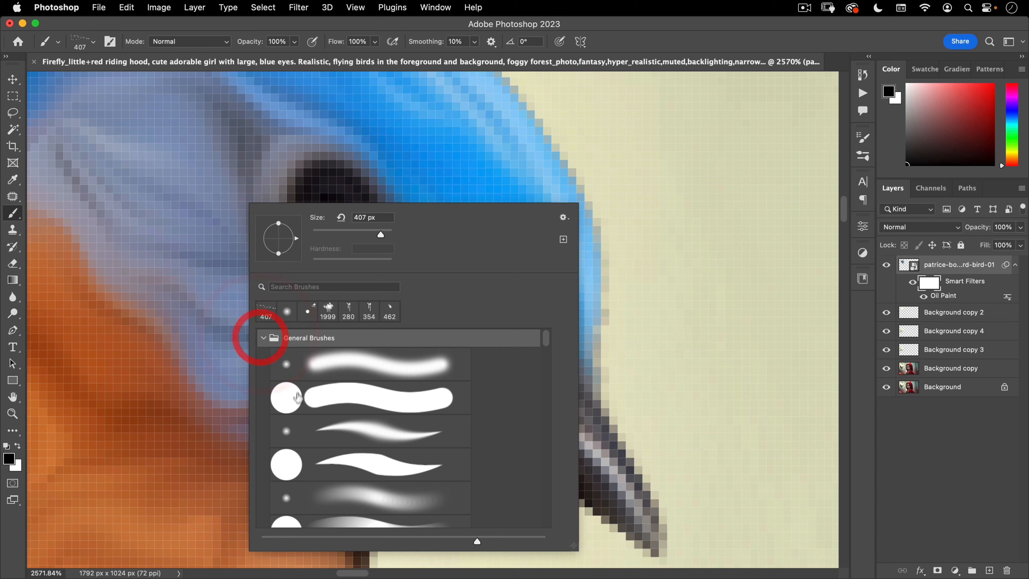
pyautogui.click(336, 428)
# Reduce the brush size to 12 px
pyautogui.moveTo(235, 188); pyautogui.dragTo(12, 180)
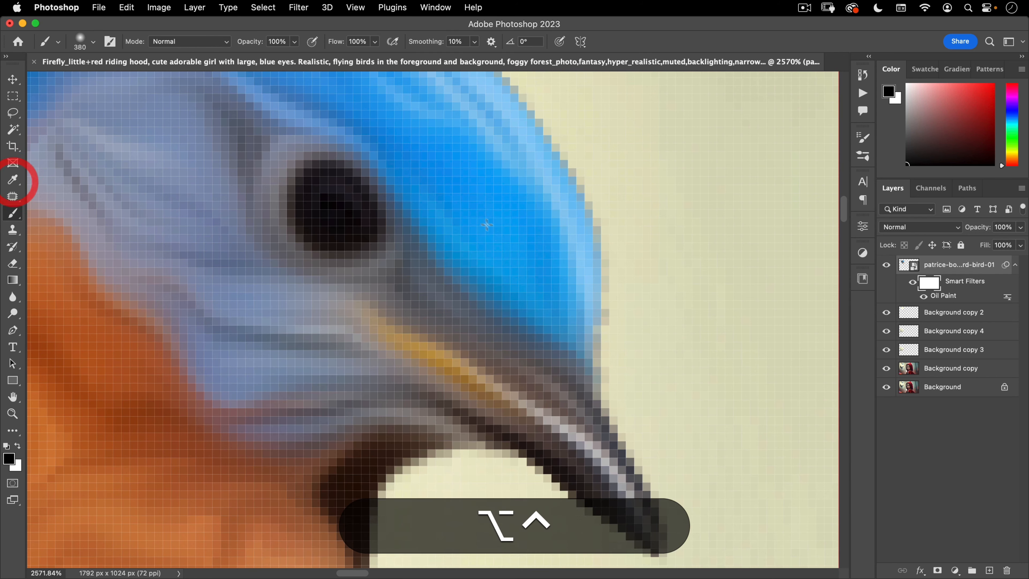
pyautogui.rightClick(513, 245)
pyautogui.click(608, 262)
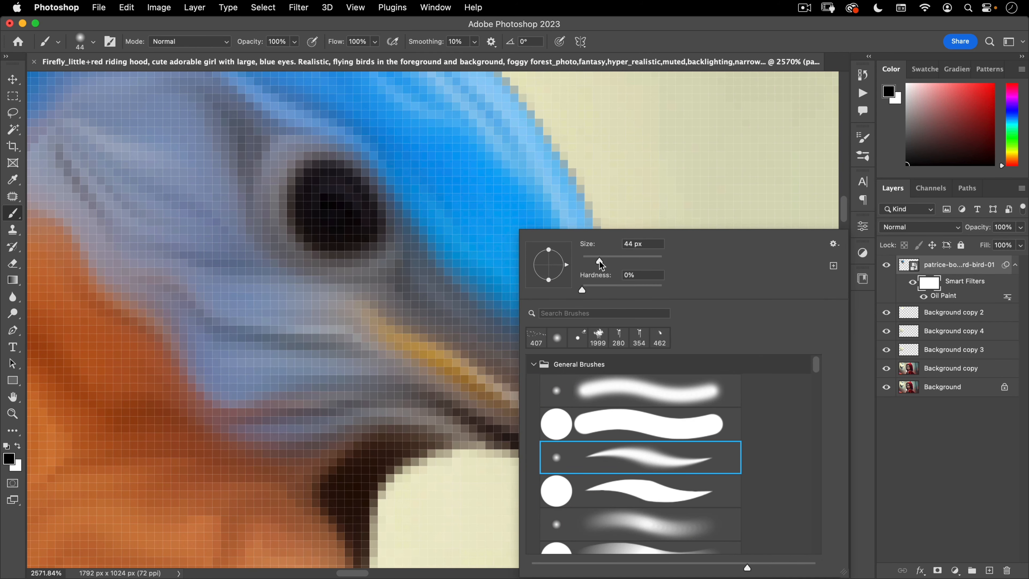
pyautogui.moveTo(336, 238); pyautogui.dragTo(79, 263)
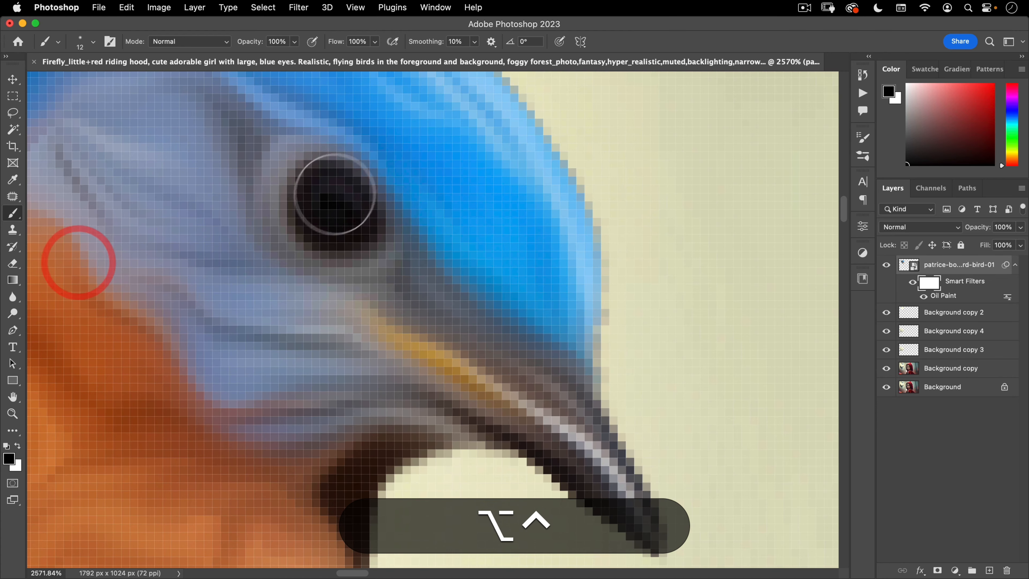
# Paint black on the smart filter mask over the bird's eye, beak and feet to hide the Oil Paint effect there
pyautogui.moveTo(336, 194)
pyautogui.mouseDown()
pyautogui.moveTo(335, 257)
pyautogui.moveTo(344, 178)
pyautogui.moveTo(303, 176)
pyautogui.moveTo(290, 319)
pyautogui.moveTo(263, 337)
pyautogui.mouseUp()
pyautogui.moveTo(400, 346); pyautogui.dragTo(415, 317)
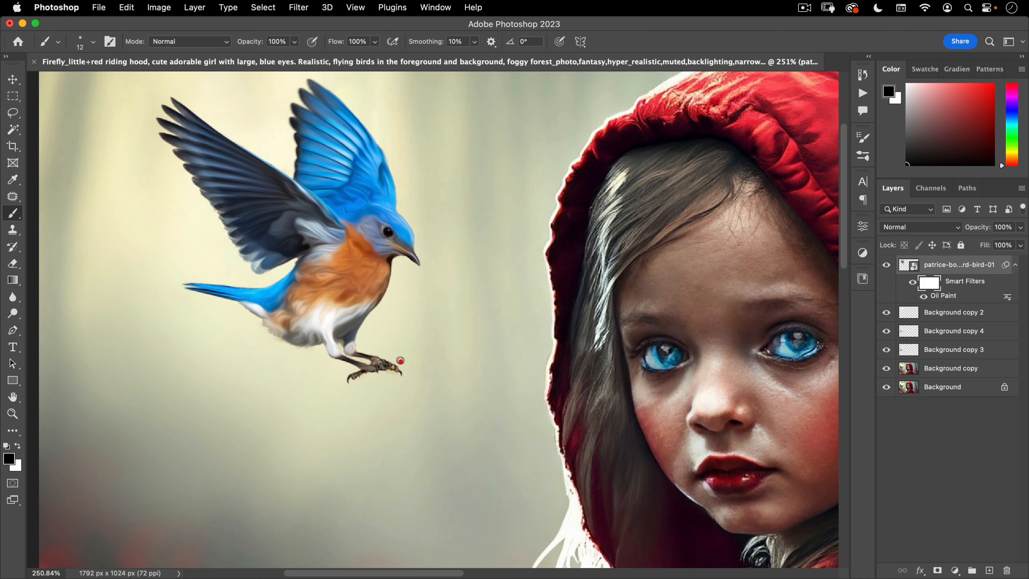
pyautogui.click(400, 361)
pyautogui.moveTo(413, 261)
pyautogui.mouseDown()
pyautogui.moveTo(402, 249)
pyautogui.moveTo(419, 260)
pyautogui.mouseUp()
pyautogui.click(422, 302)
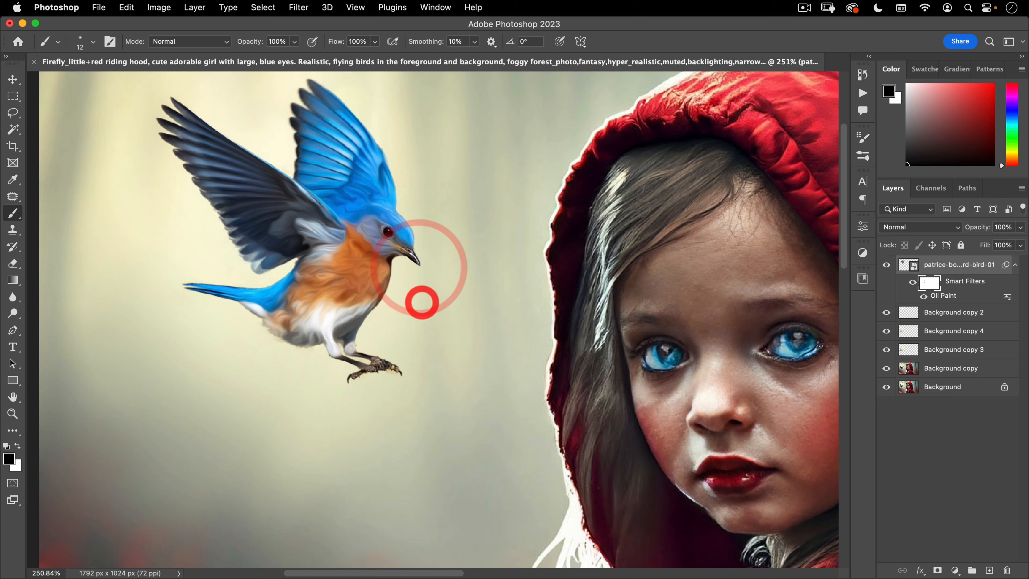
pyautogui.moveTo(401, 382); pyautogui.dragTo(392, 364)
pyautogui.moveTo(319, 374); pyautogui.dragTo(306, 341)
pyautogui.moveTo(336, 286); pyautogui.dragTo(386, 247)
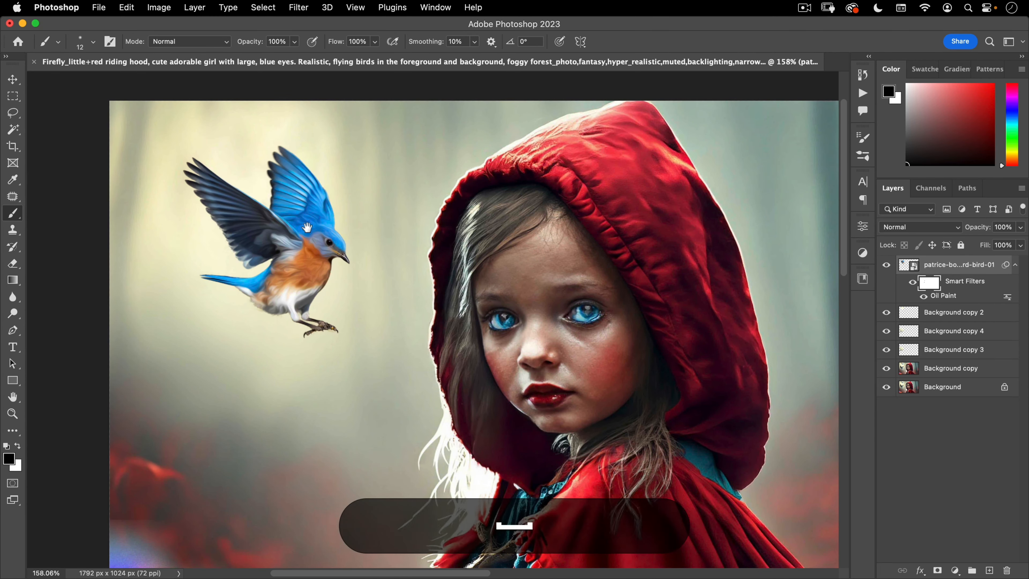
# Draw a closed, thin crescent-shaped Pen path along the upper edge of the bird's head
pyautogui.moveTo(308, 227); pyautogui.dragTo(412, 198)
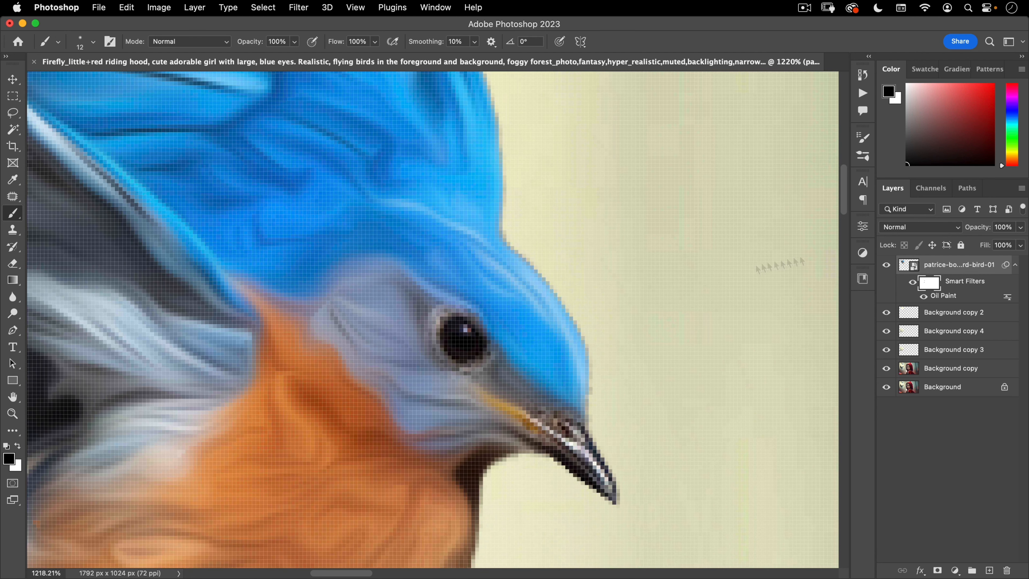
pyautogui.press('p')
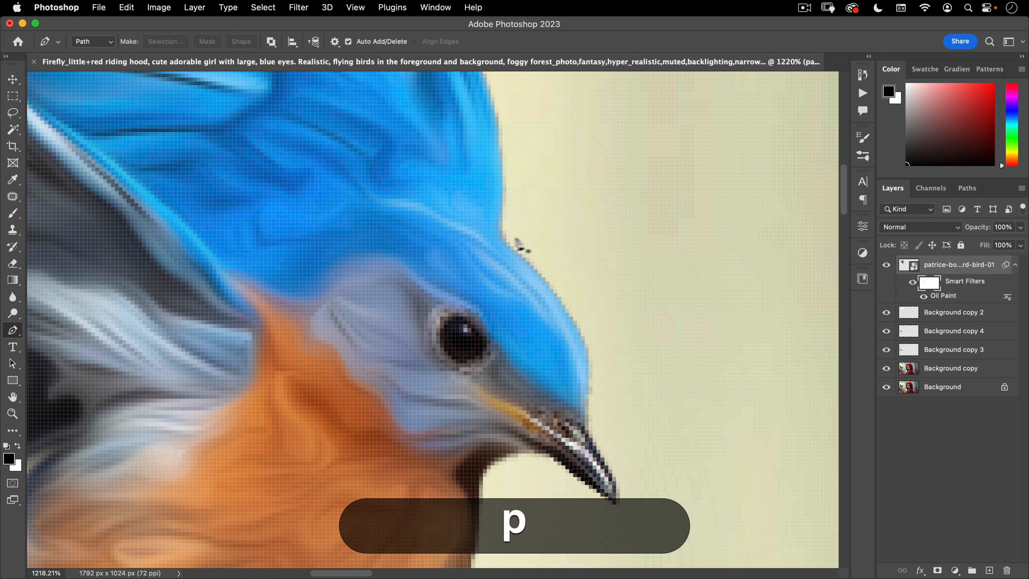
pyautogui.click(510, 243)
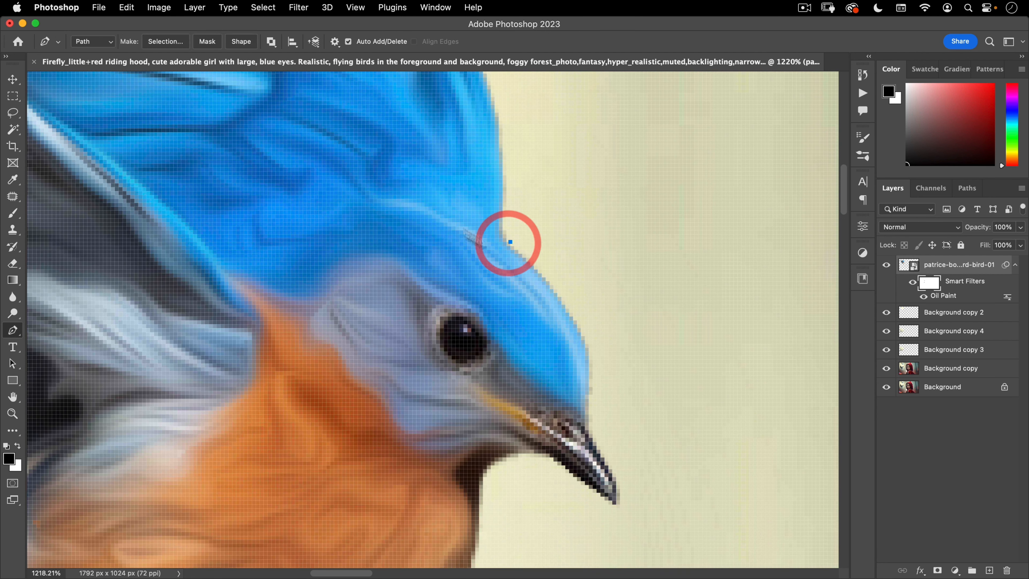
pyautogui.press('super+z')
pyautogui.moveTo(566, 308); pyautogui.dragTo(530, 258)
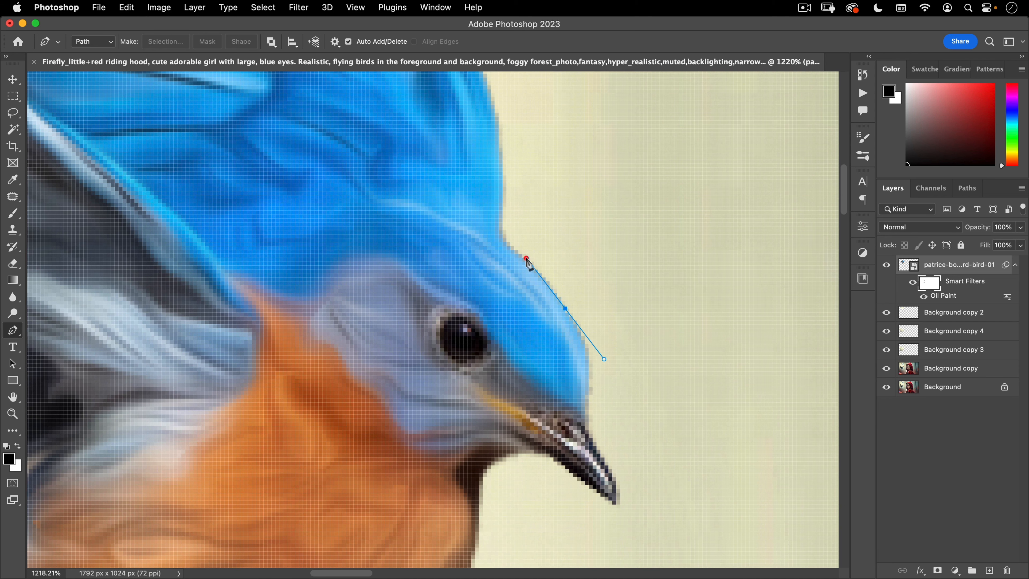
pyautogui.moveTo(443, 198); pyautogui.dragTo(399, 178)
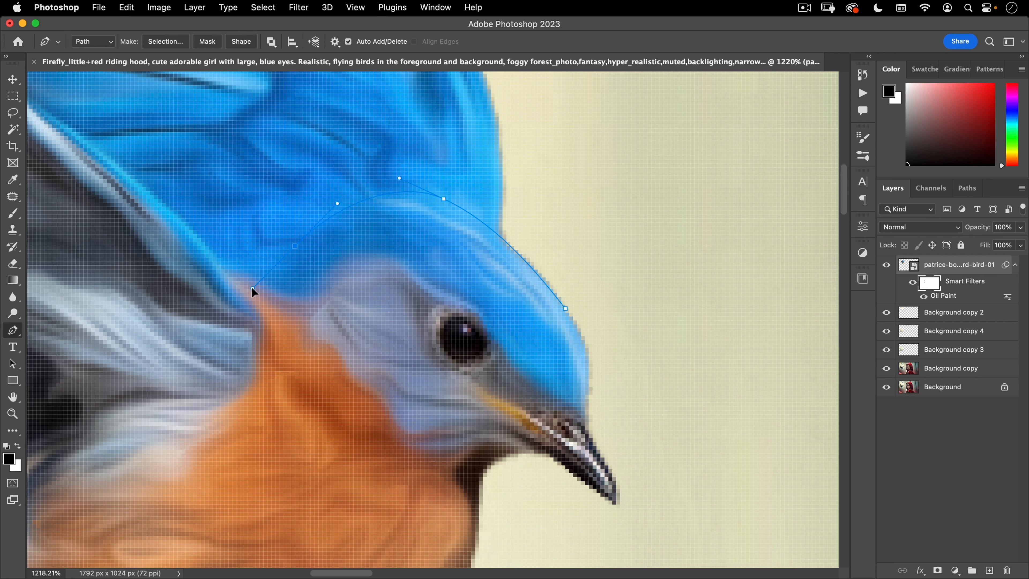
pyautogui.moveTo(253, 289); pyautogui.dragTo(252, 289)
pyautogui.keyDown('alt'); pyautogui.click(294, 246); pyautogui.keyUp('alt')
pyautogui.moveTo(451, 219); pyautogui.dragTo(518, 260)
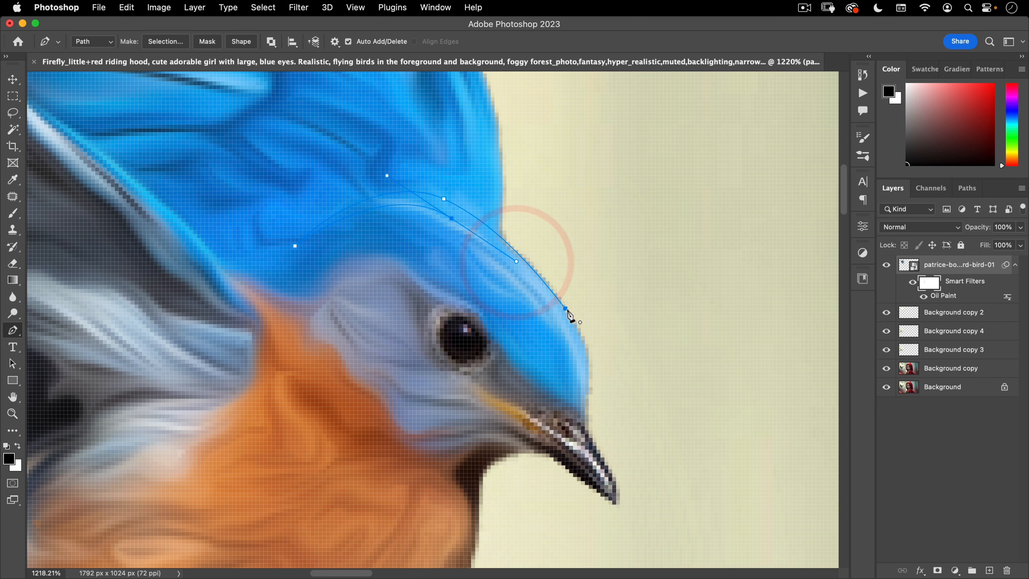
pyautogui.click(566, 309)
# Convert the crescent path into a selection
pyautogui.rightClick(475, 231)
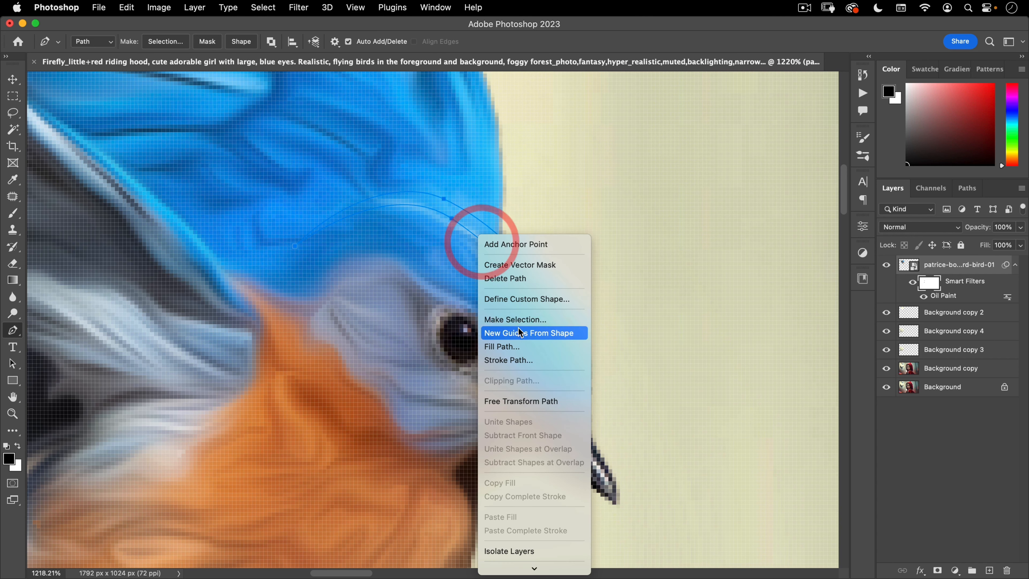
pyautogui.click(526, 318)
pyautogui.press('Return')
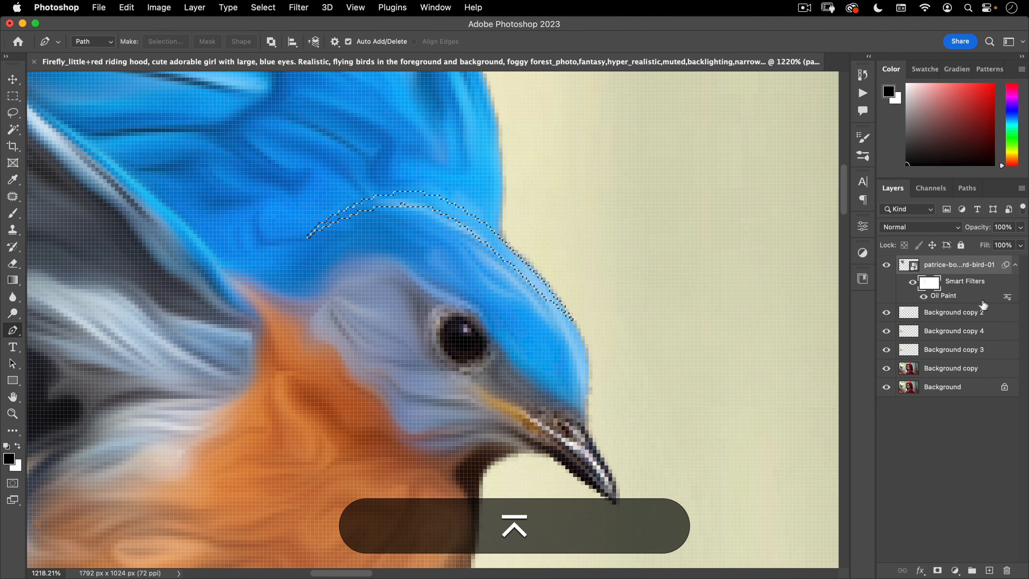
# Add a Curves adjustment layer from the selection and raise the RGB curve steeply to create a bright rim light on the bird's head
pyautogui.click(955, 569)
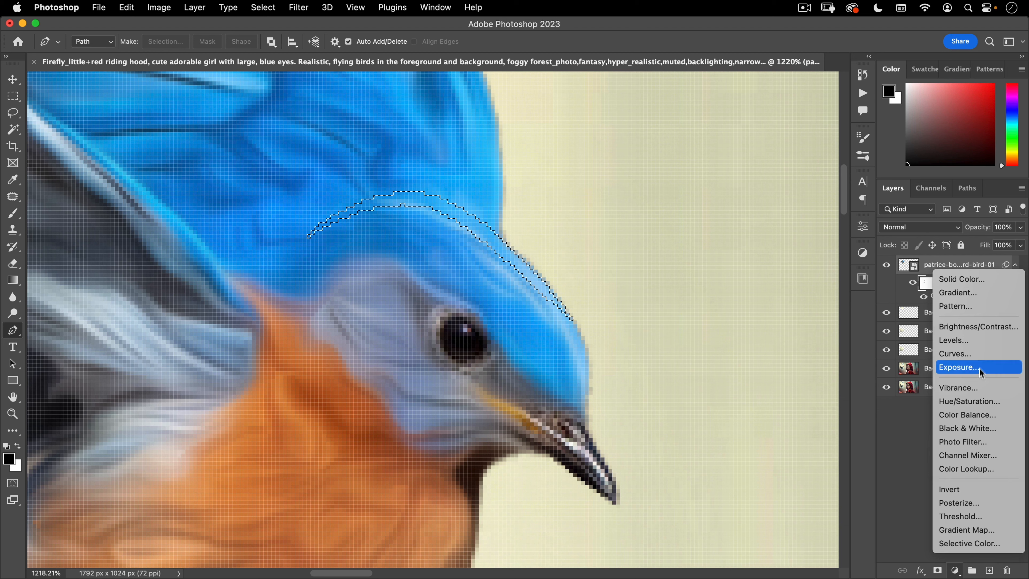
pyautogui.click(979, 355)
pyautogui.moveTo(752, 360); pyautogui.dragTo(729, 310)
pyautogui.click(765, 439)
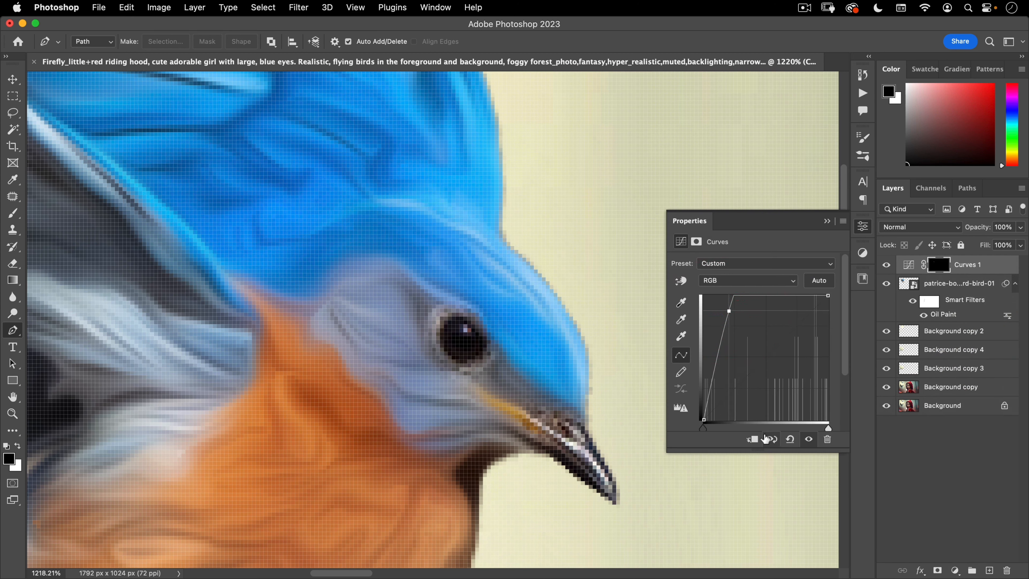
pyautogui.moveTo(517, 298); pyautogui.dragTo(437, 345)
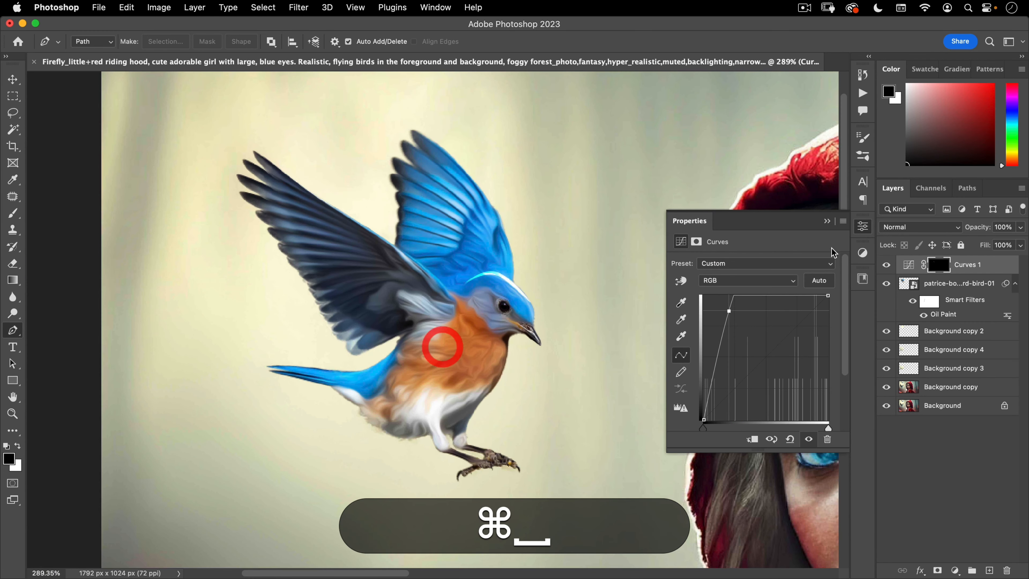
pyautogui.click(863, 226)
pyautogui.moveTo(421, 234); pyautogui.dragTo(409, 236)
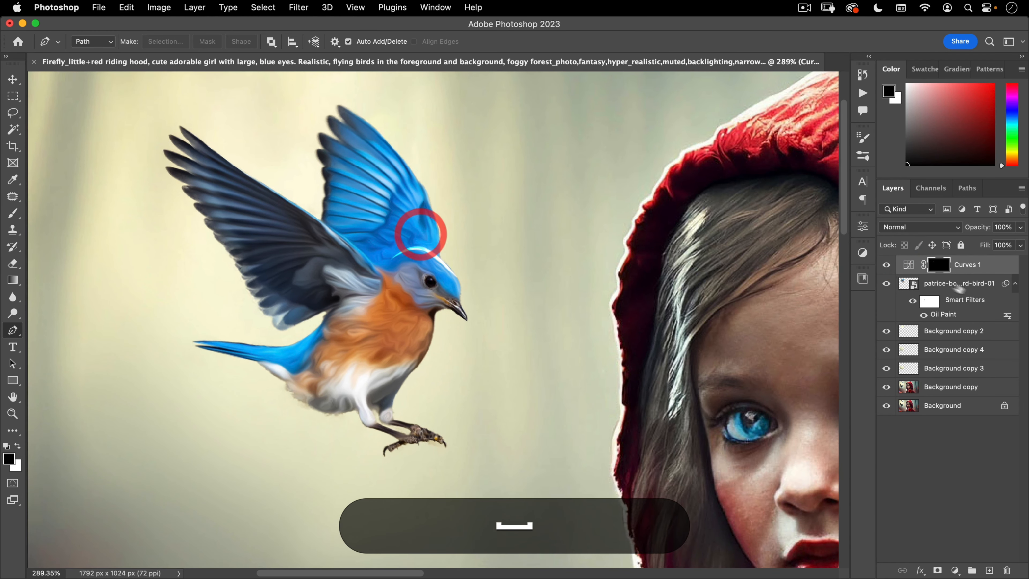
# Clip the Curves 1 adjustment layer to the bird layer and switch to the Move tool
pyautogui.keyDown('alt'); pyautogui.click(907, 275); pyautogui.keyUp('alt')
pyautogui.moveTo(476, 280); pyautogui.dragTo(415, 317)
pyautogui.moveTo(506, 363); pyautogui.dragTo(390, 315)
pyautogui.moveTo(473, 361); pyautogui.dragTo(363, 298)
pyautogui.press('v')
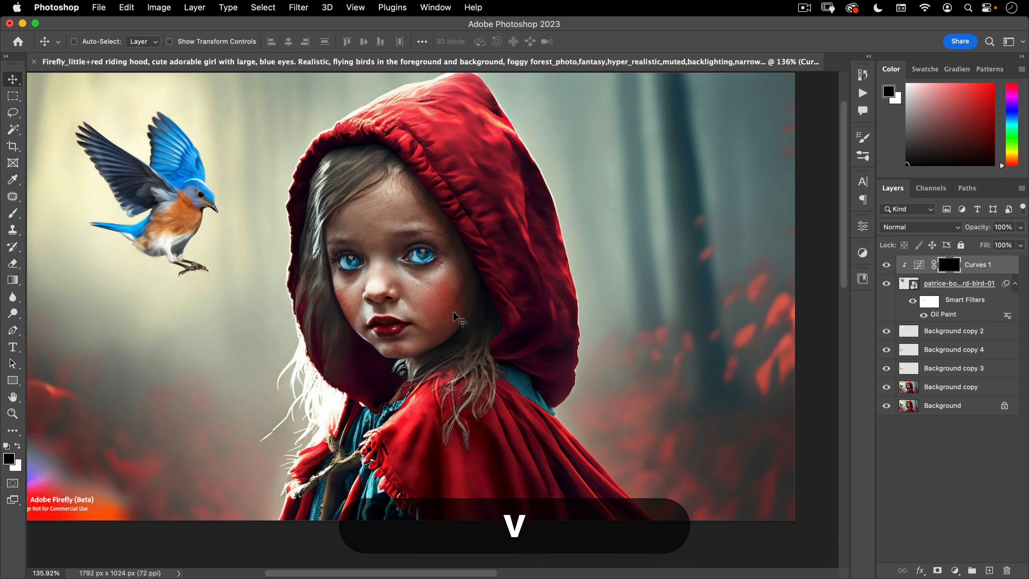
pyautogui.moveTo(476, 336); pyautogui.dragTo(486, 353)
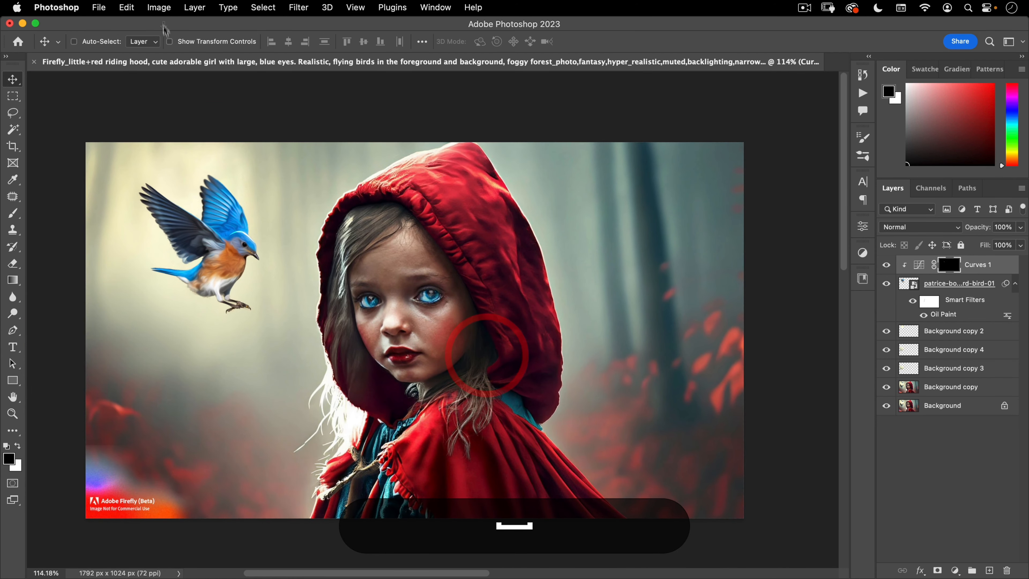
pyautogui.click(97, 8)
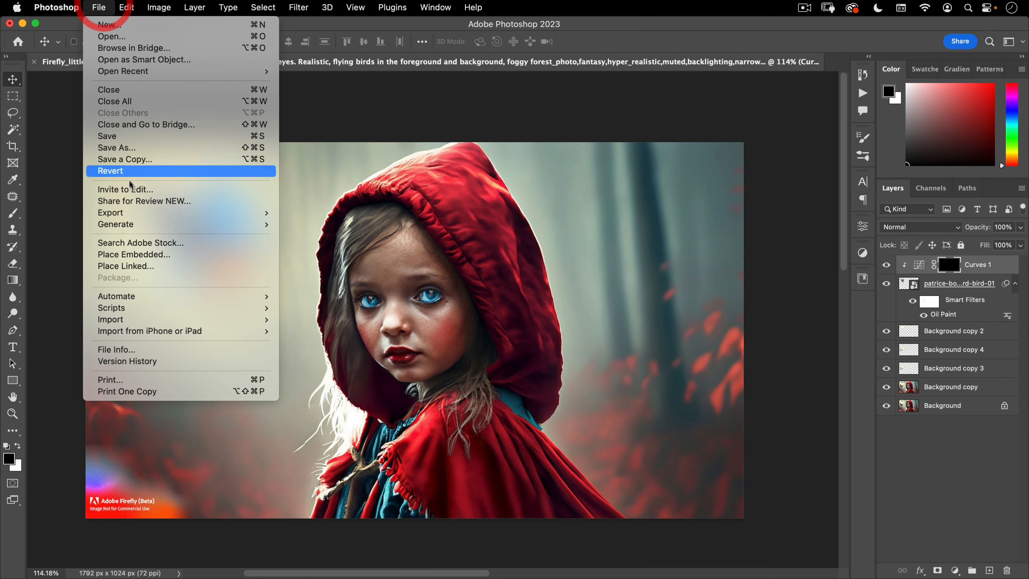
pyautogui.click(139, 260)
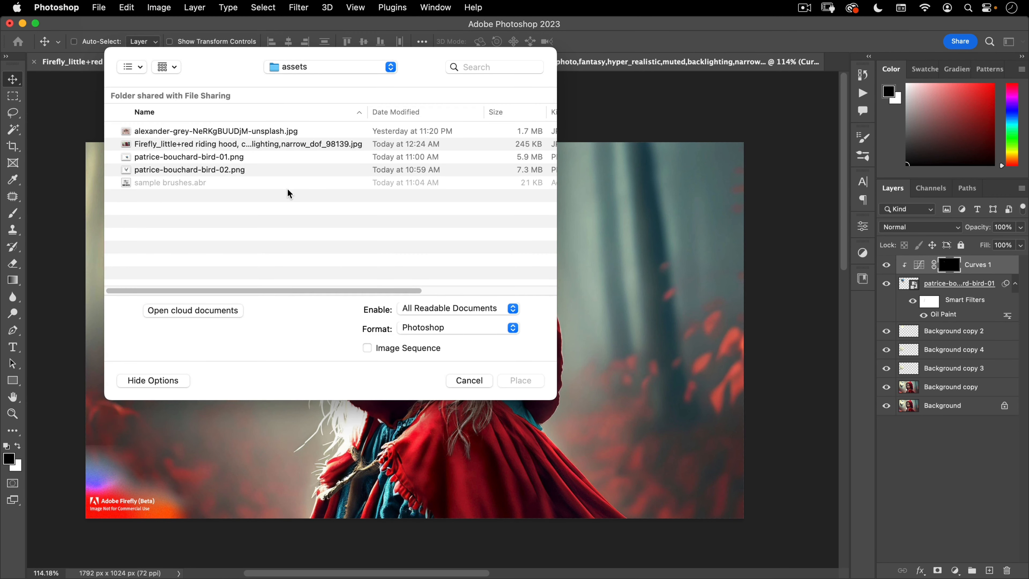
pyautogui.press('Escape')
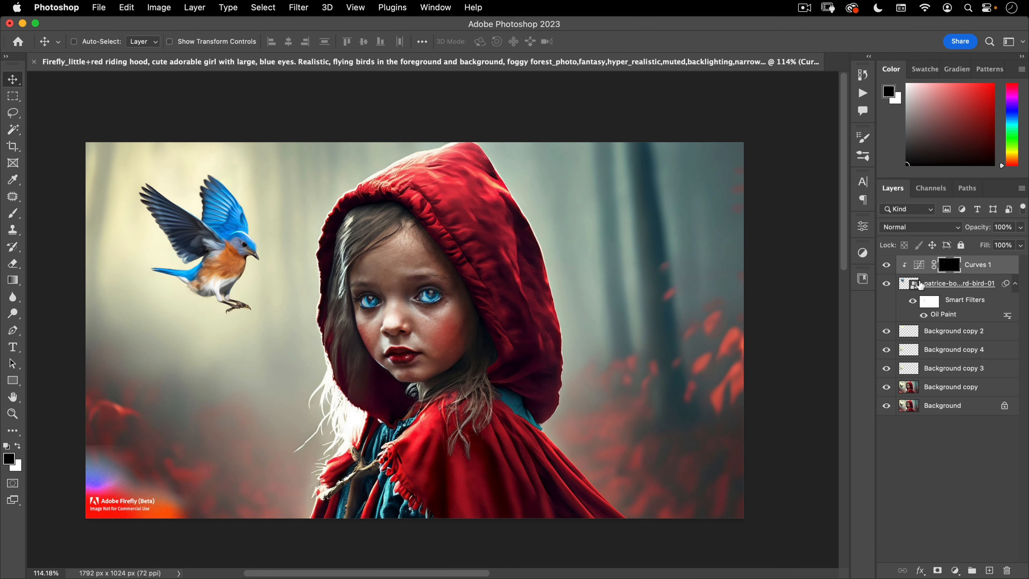
# Start a Hue/Saturation adjustment on the bird smart object layer, keeping the dialog clear of the bird
pyautogui.click(917, 286)
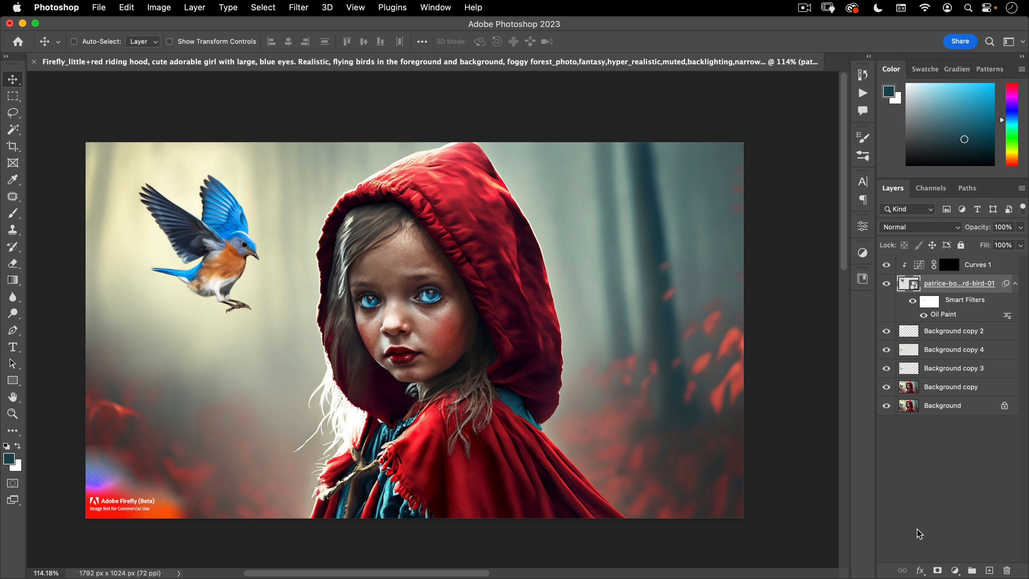
pyautogui.press('super')
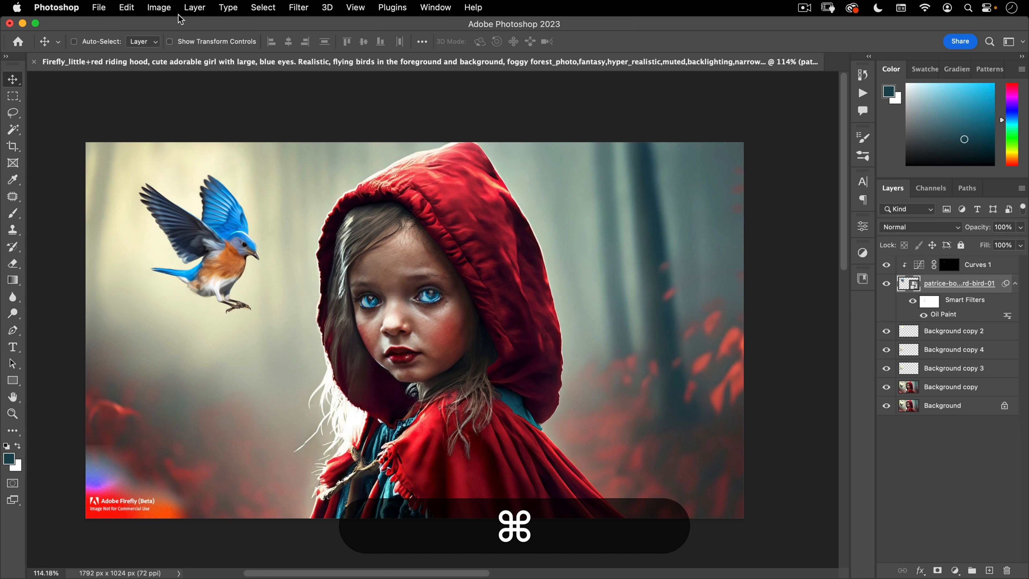
pyautogui.click(164, 8)
pyautogui.moveTo(178, 43)
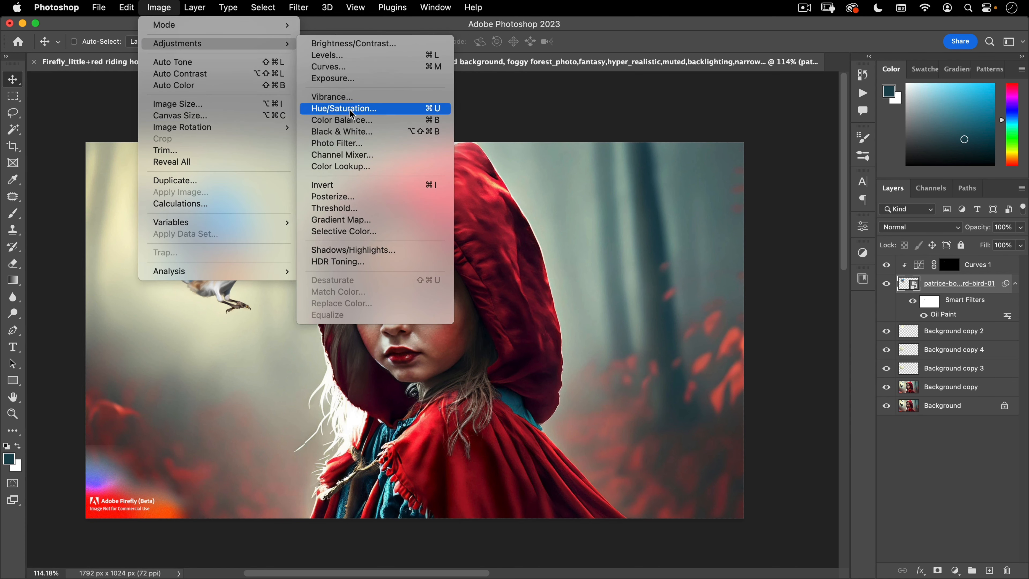
pyautogui.click(432, 108)
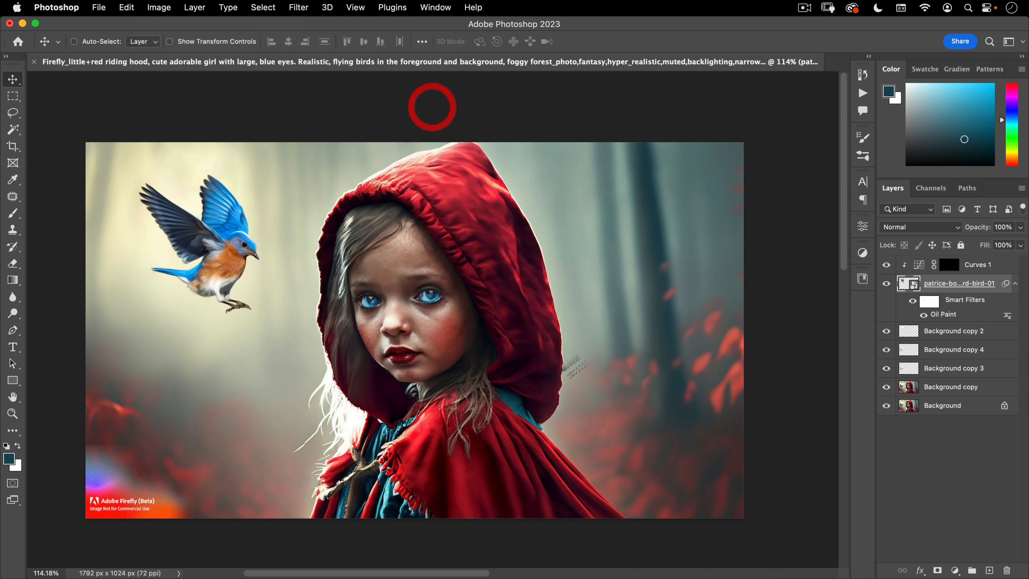
pyautogui.moveTo(508, 129); pyautogui.dragTo(725, 130)
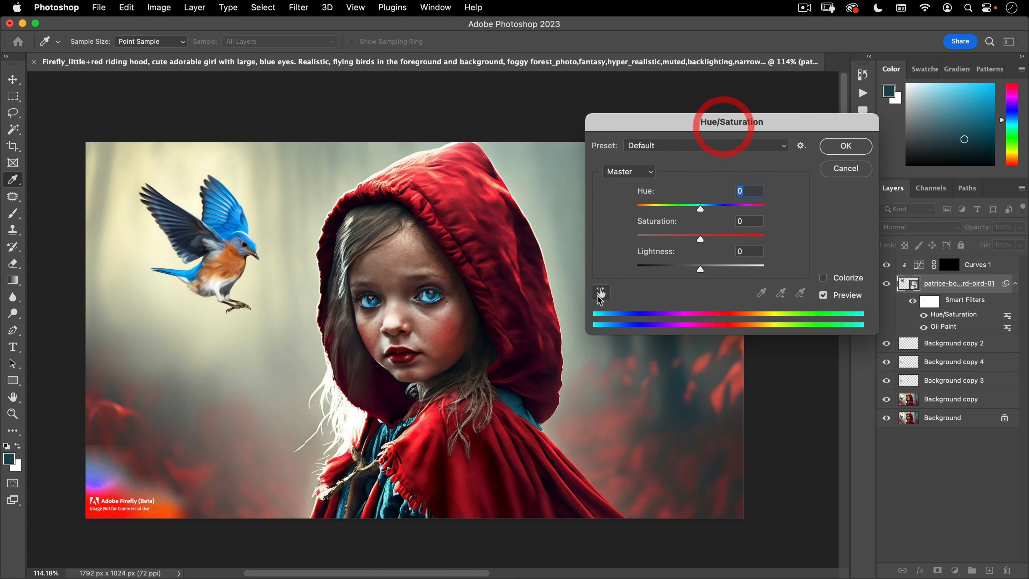
# Target the Reds range in Hue/Saturation by sampling the bird's orange breast with the on-image adjustment tool
pyautogui.click(609, 298)
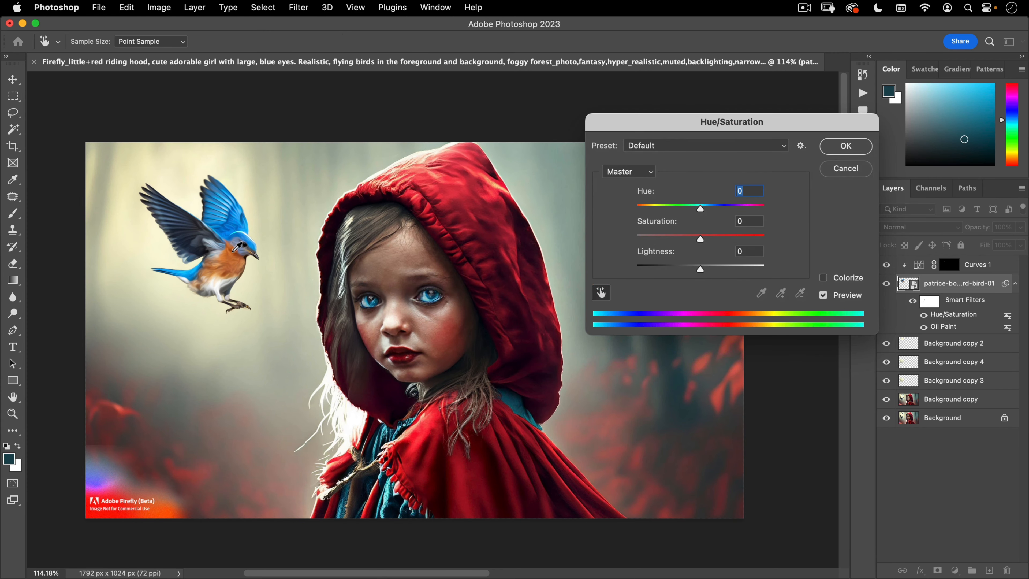
pyautogui.click(233, 255)
pyautogui.click(232, 254)
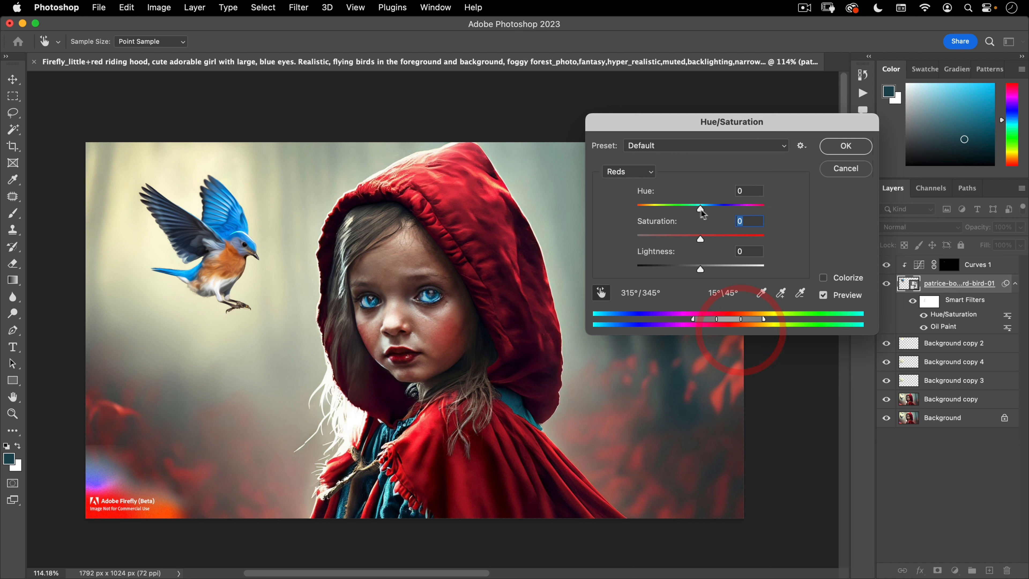
# Set the Reds hue to -26, sample the bird's blue feathers, set Cyans to hue -7, saturation -26, lightness -15, and apply Hue/Saturation
pyautogui.moveTo(703, 210); pyautogui.dragTo(690, 209)
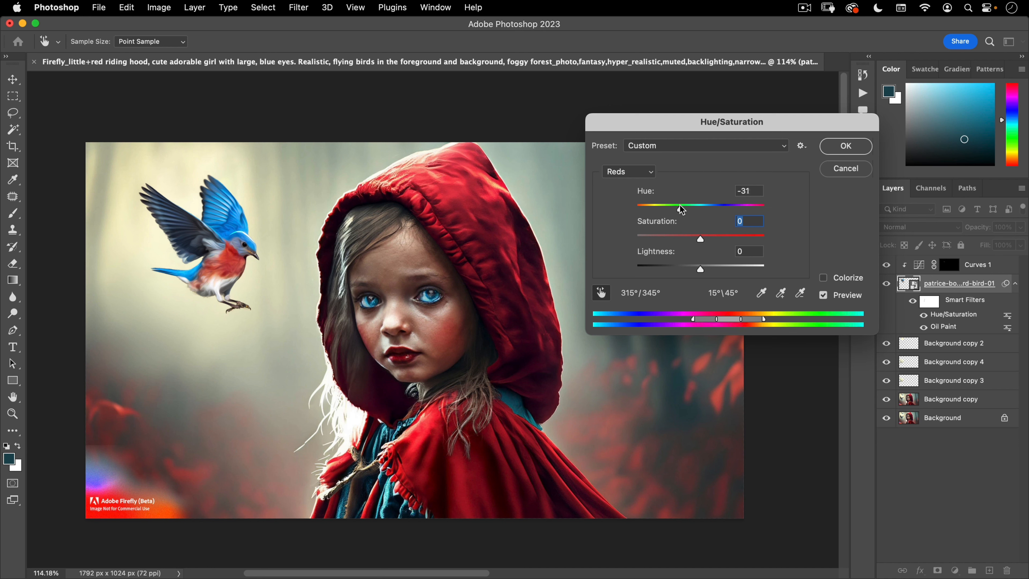
pyautogui.click(685, 207)
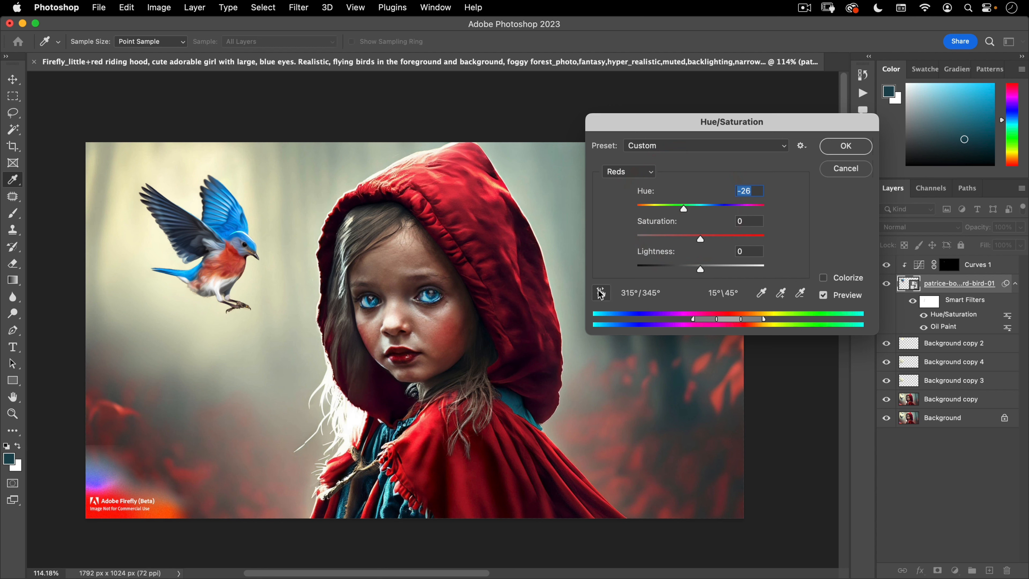
pyautogui.click(600, 294)
pyautogui.click(233, 219)
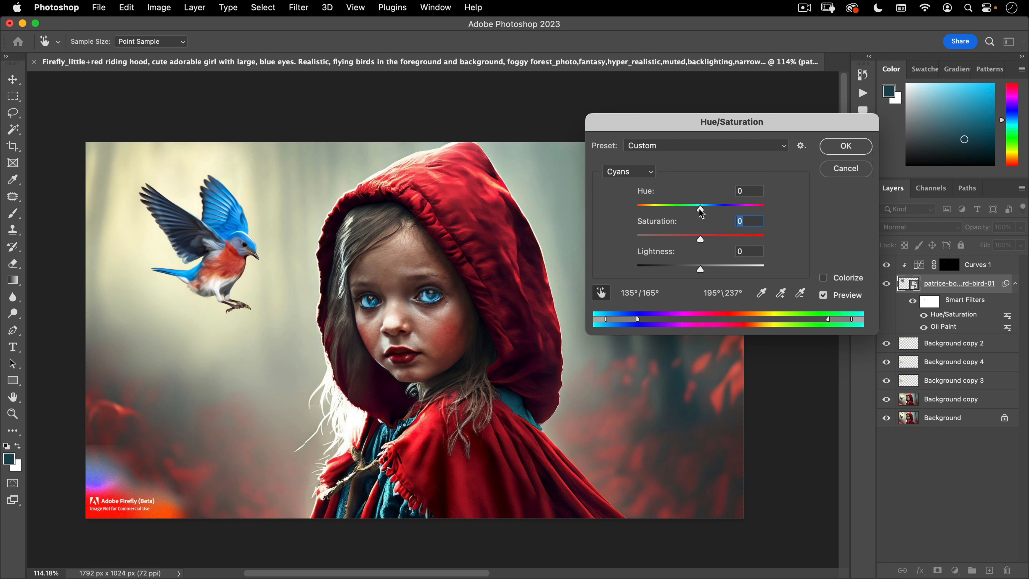
pyautogui.moveTo(701, 208); pyautogui.dragTo(702, 211)
pyautogui.moveTo(698, 212); pyautogui.dragTo(696, 211)
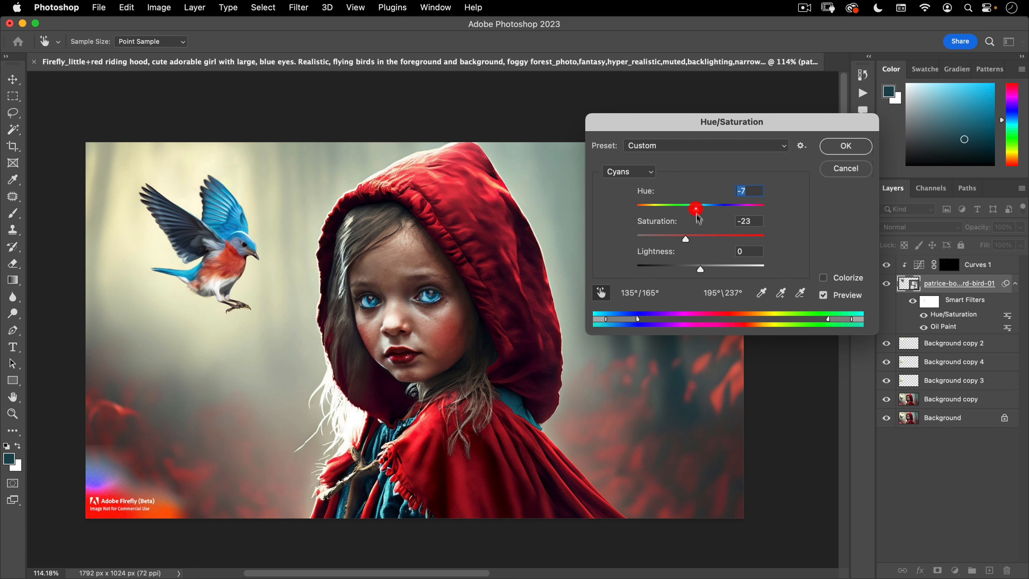
pyautogui.click(701, 267)
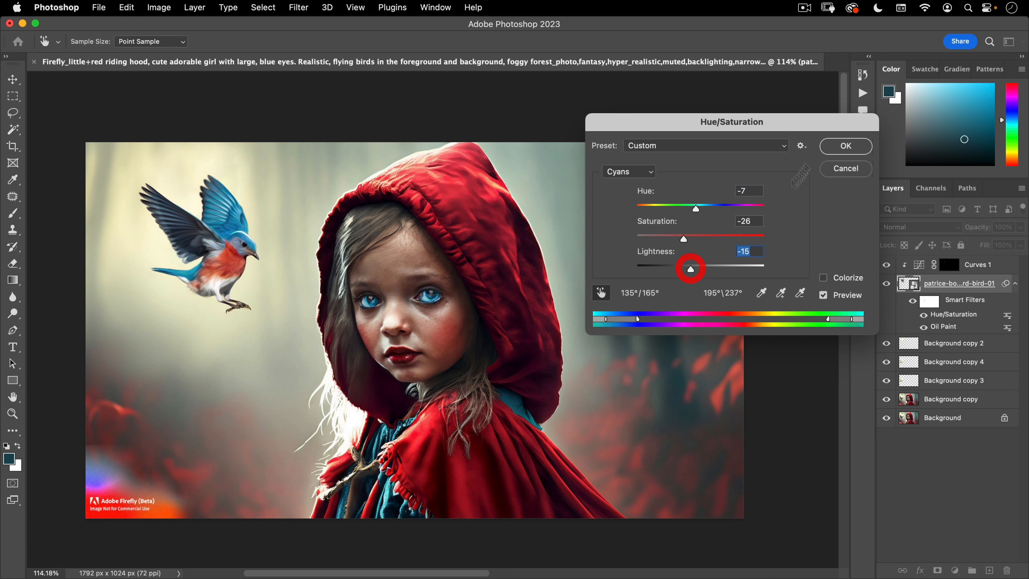
pyautogui.click(835, 146)
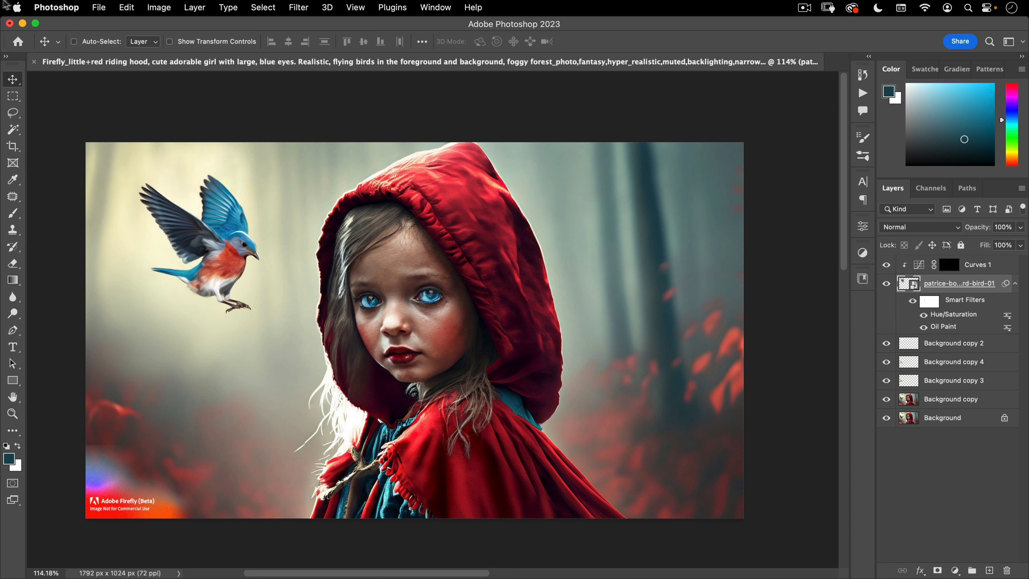
# Place the bird-02 image as an embedded smart object in the document
pyautogui.click(108, 13)
pyautogui.click(126, 254)
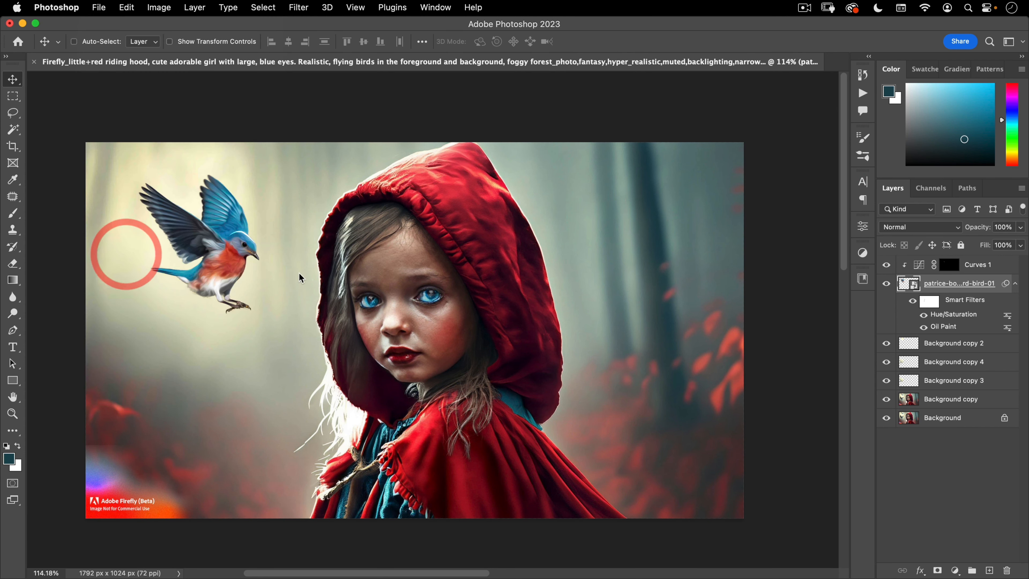
pyautogui.doubleClick(181, 173)
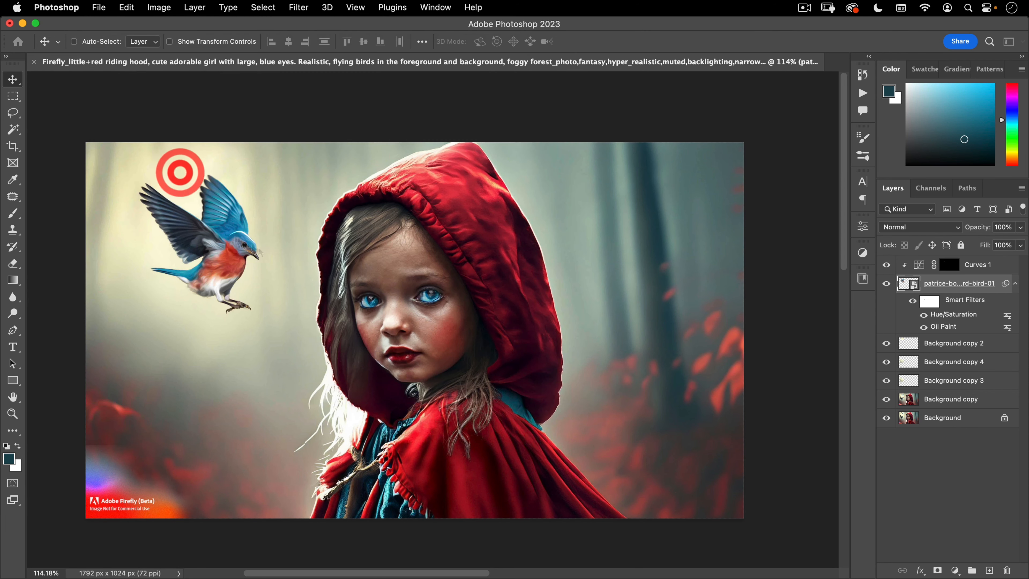
pyautogui.press('Return')
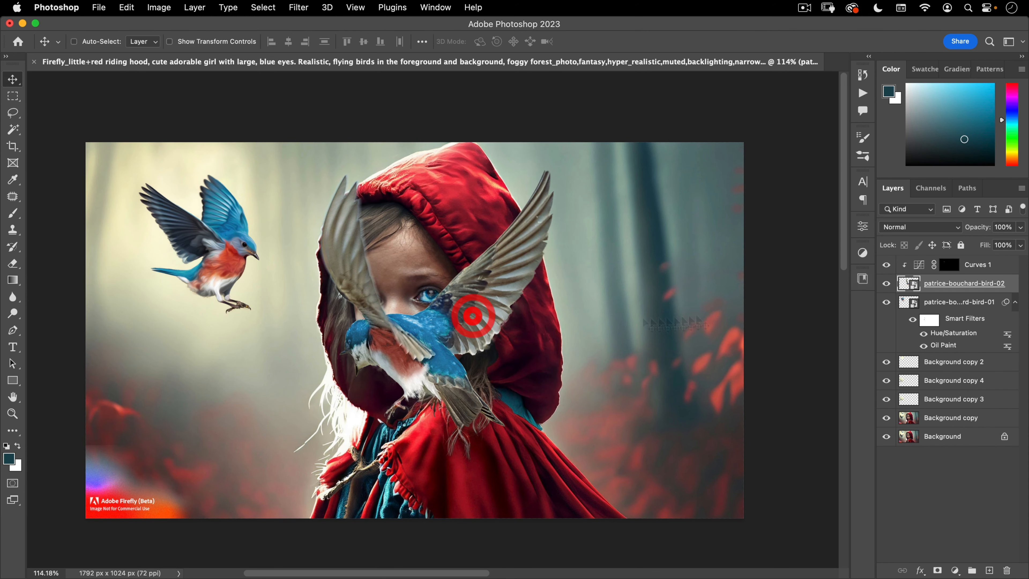
# Put Curves 1 beneath the bird-02 layer, clip it to the bird-01 layer, and move the new bird to the right of the girl
pyautogui.moveTo(948, 265); pyautogui.dragTo(922, 292)
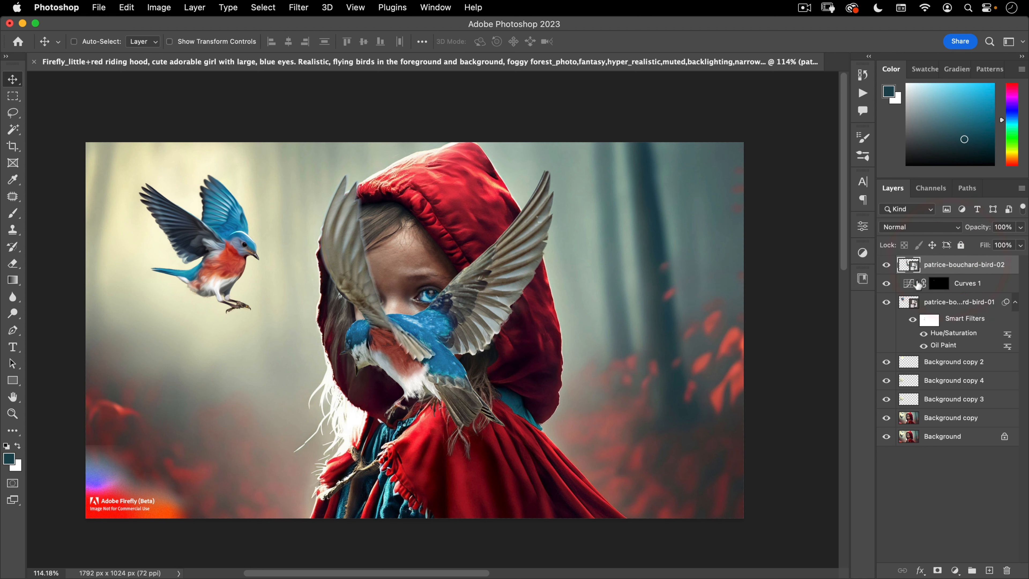
pyautogui.keyDown('alt'); pyautogui.click(905, 291); pyautogui.keyUp('alt')
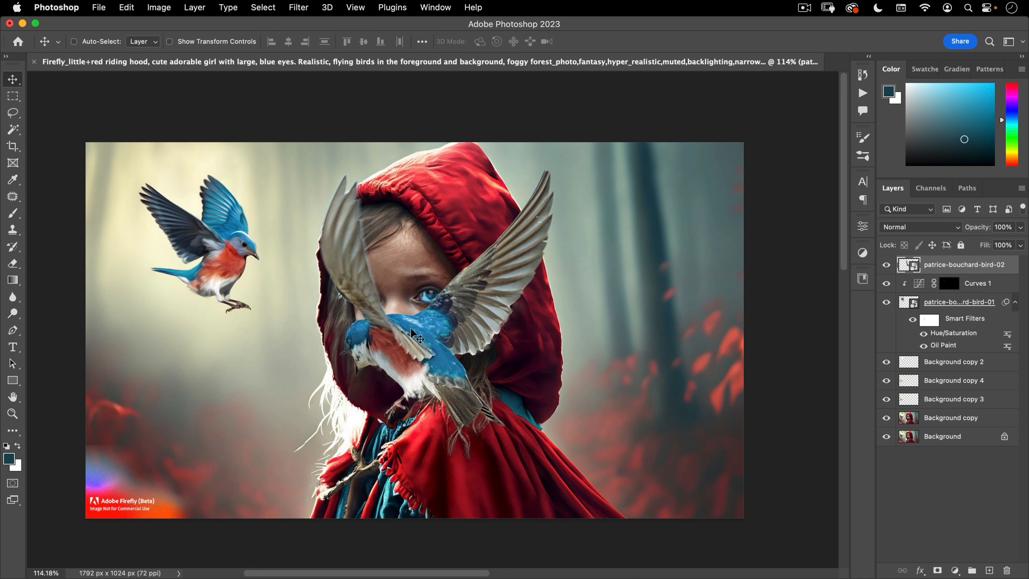
pyautogui.moveTo(412, 333); pyautogui.dragTo(641, 340)
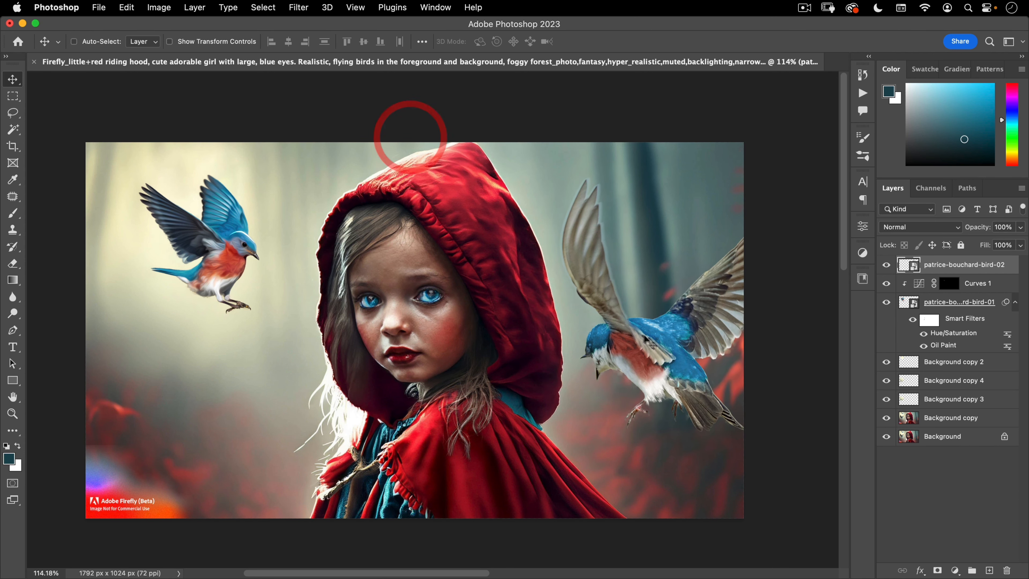
# Blur the bird-02 layer with a 5.2-pixel Gaussian Blur and return to the Move tool
pyautogui.click(297, 9)
pyautogui.moveTo(441, 174)
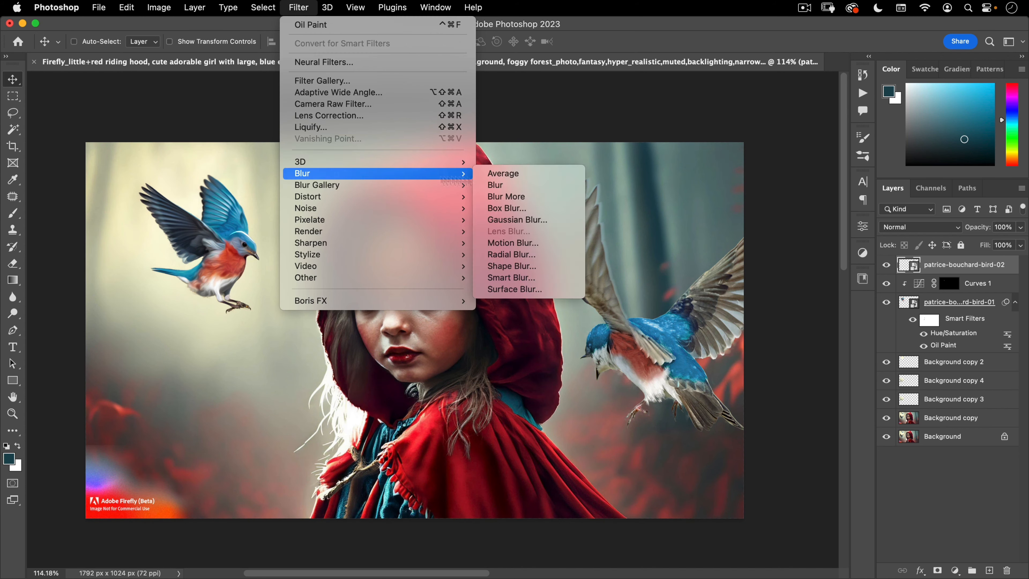
pyautogui.click(519, 220)
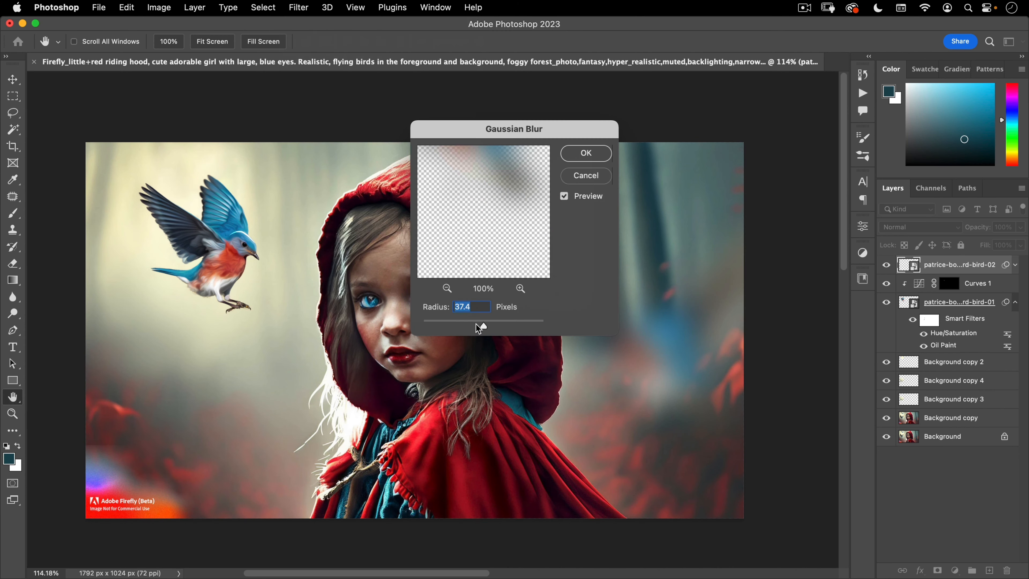
pyautogui.moveTo(481, 327); pyautogui.dragTo(461, 326)
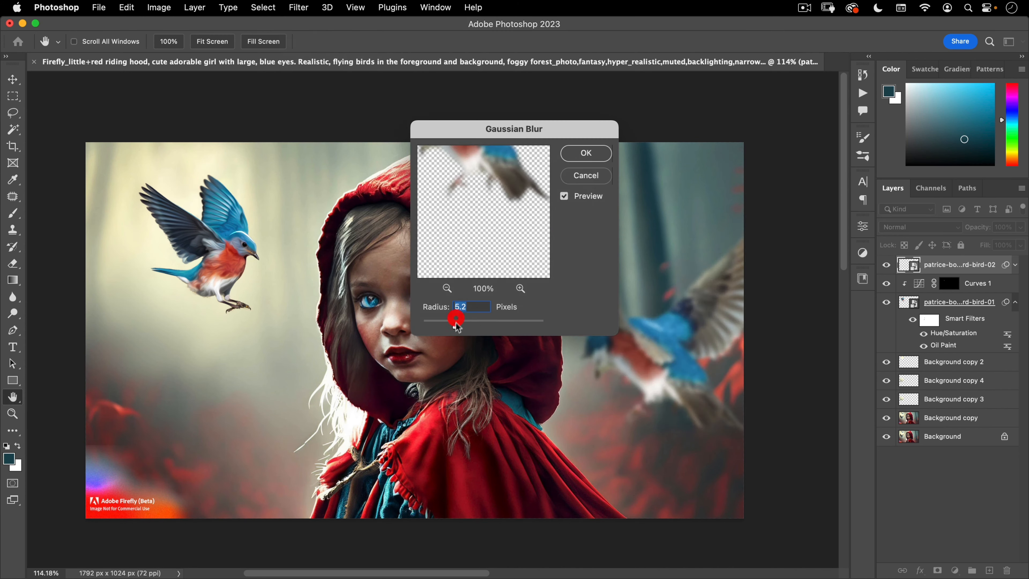
pyautogui.click(607, 155)
pyautogui.press('v')
pyautogui.moveTo(659, 289)
pyautogui.mouseDown()
pyautogui.moveTo(660, 313)
pyautogui.moveTo(655, 282)
pyautogui.mouseUp()
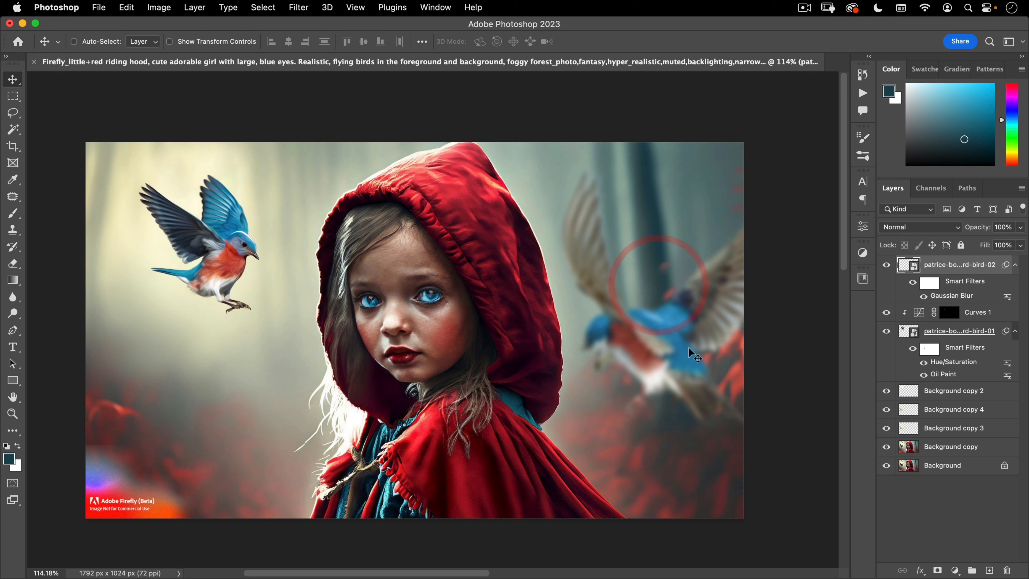
# Apply a contrast Curves adjustment to the blurred bird with points at 58 to 38 and 163 to 191, and shift the bird slightly down and right
pyautogui.press('super+m')
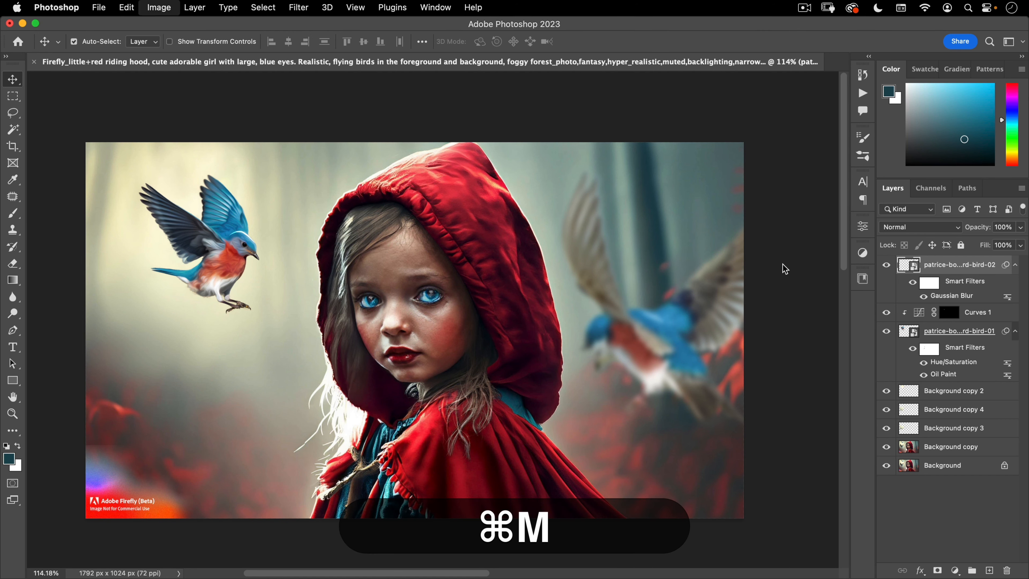
pyautogui.moveTo(506, 109); pyautogui.dragTo(254, 83)
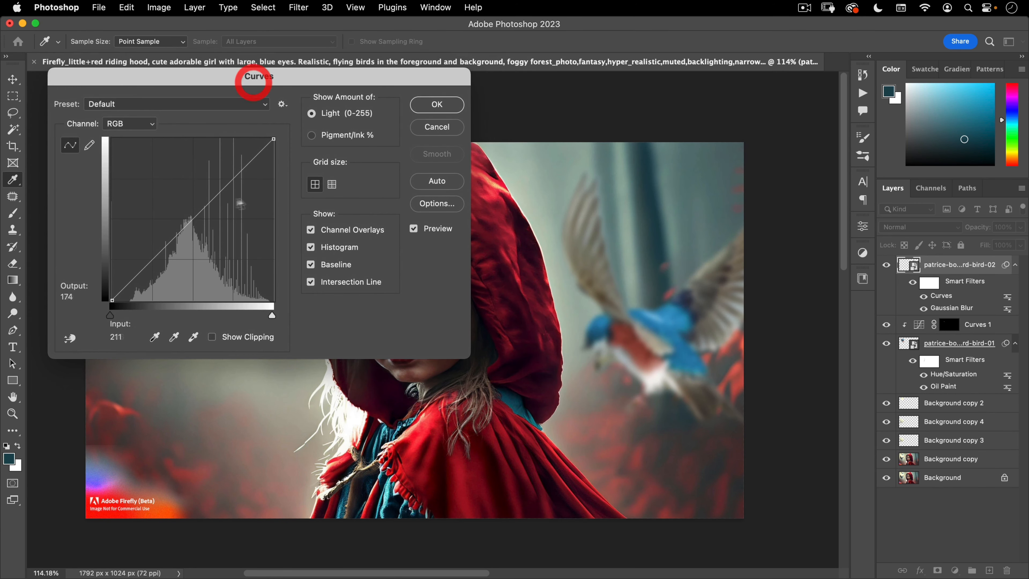
pyautogui.moveTo(208, 204); pyautogui.dragTo(207, 167)
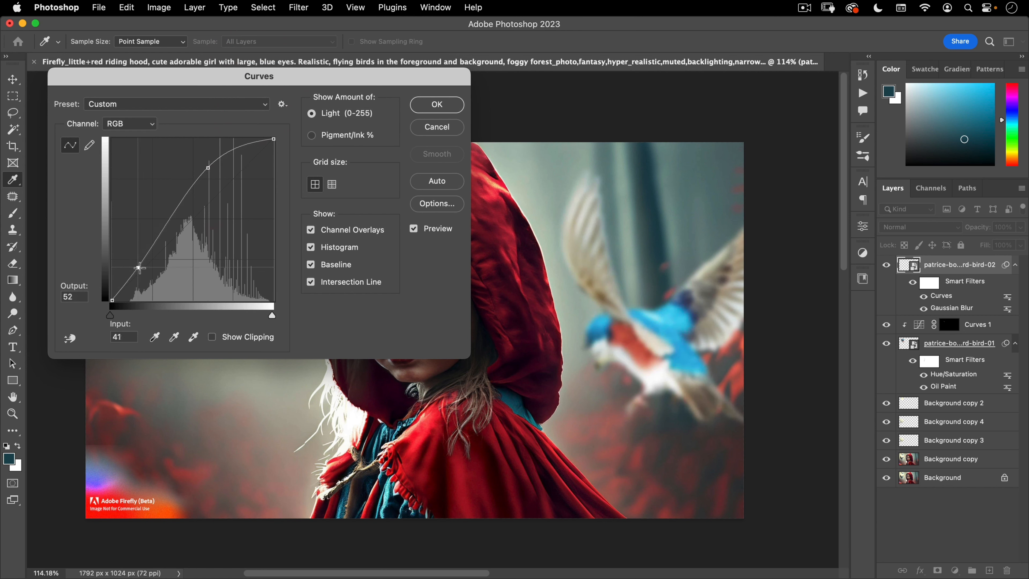
pyautogui.moveTo(146, 274); pyautogui.dragTo(149, 276)
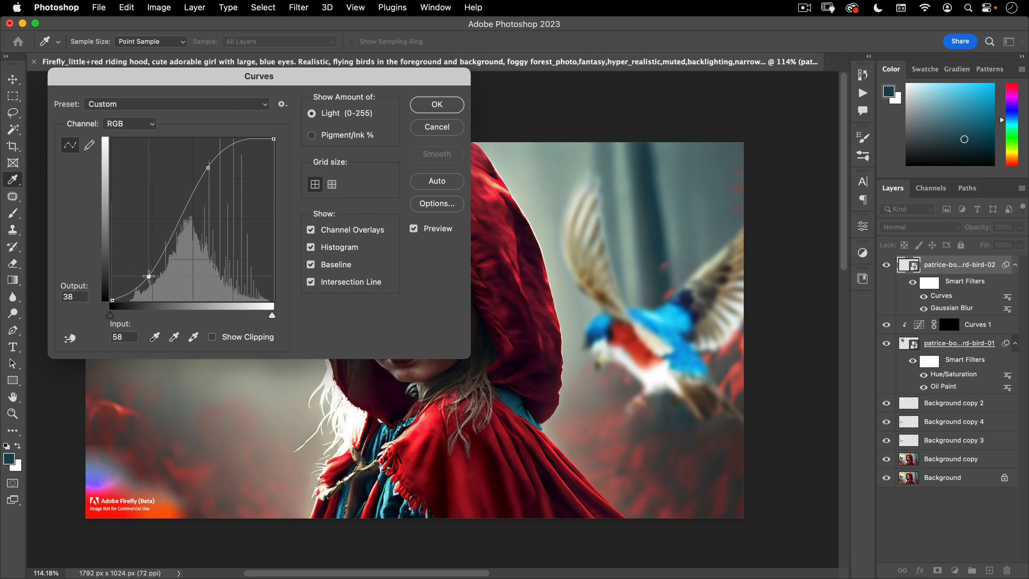
pyautogui.moveTo(208, 173); pyautogui.dragTo(215, 179)
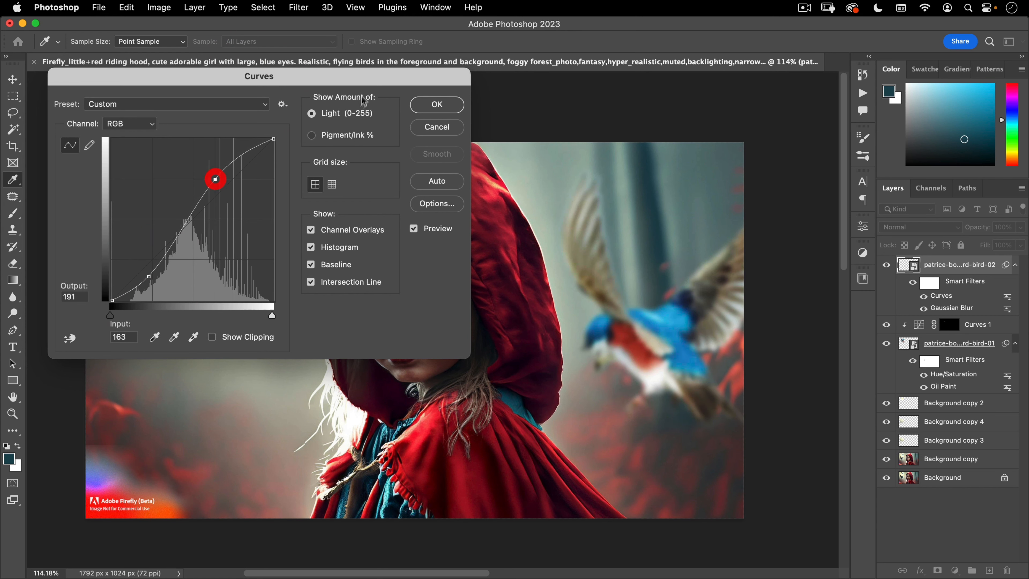
pyautogui.click(437, 104)
pyautogui.press('v')
pyautogui.moveTo(689, 284); pyautogui.dragTo(685, 318)
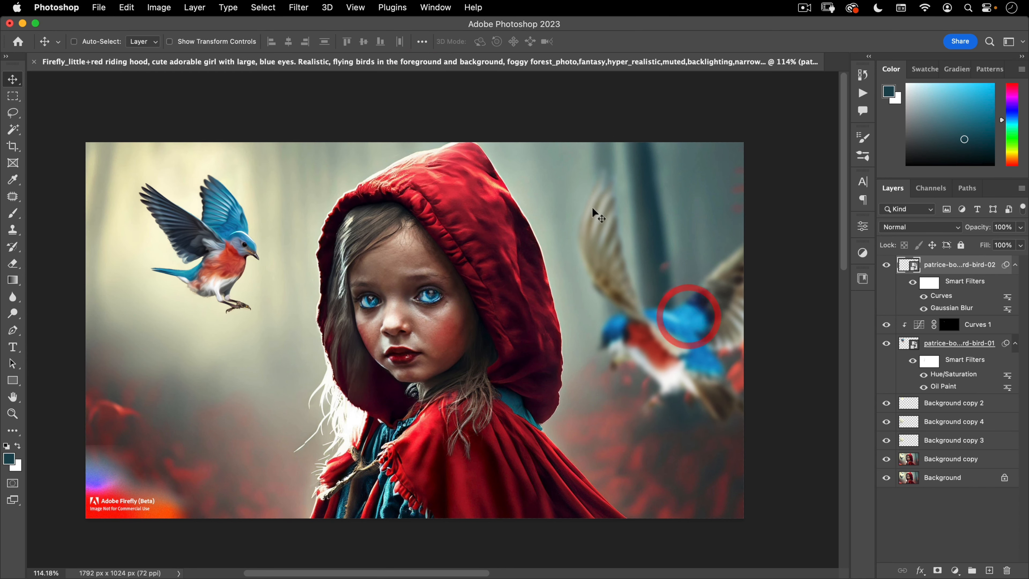
# Turn off the pixel grid display for the close-up of the girl's eye
pyautogui.press('super')
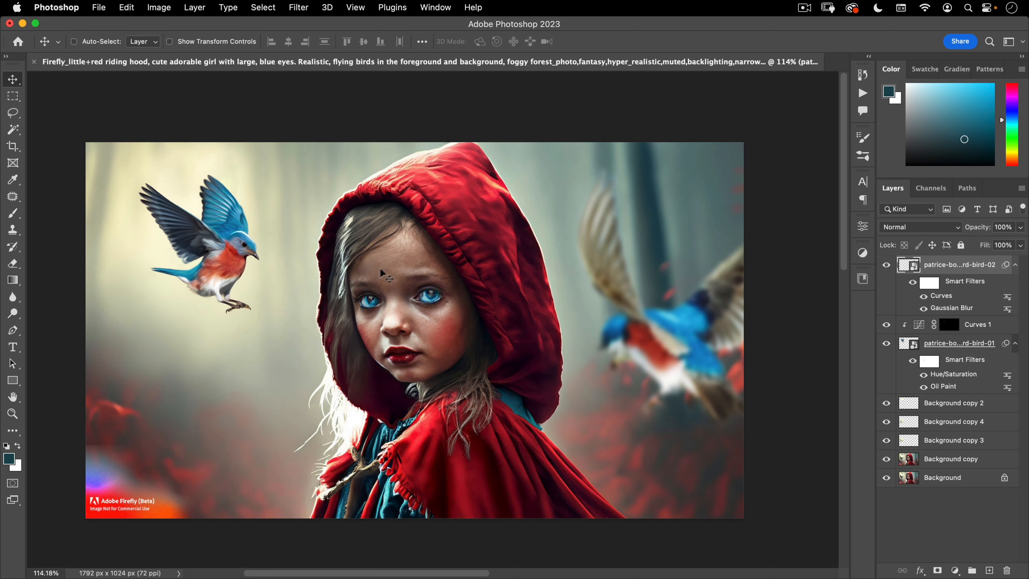
pyautogui.press('super+space')
pyautogui.moveTo(421, 289); pyautogui.dragTo(498, 207)
pyautogui.moveTo(324, 324); pyautogui.dragTo(444, 250)
pyautogui.press('super+space')
pyautogui.moveTo(330, 280); pyautogui.dragTo(372, 256)
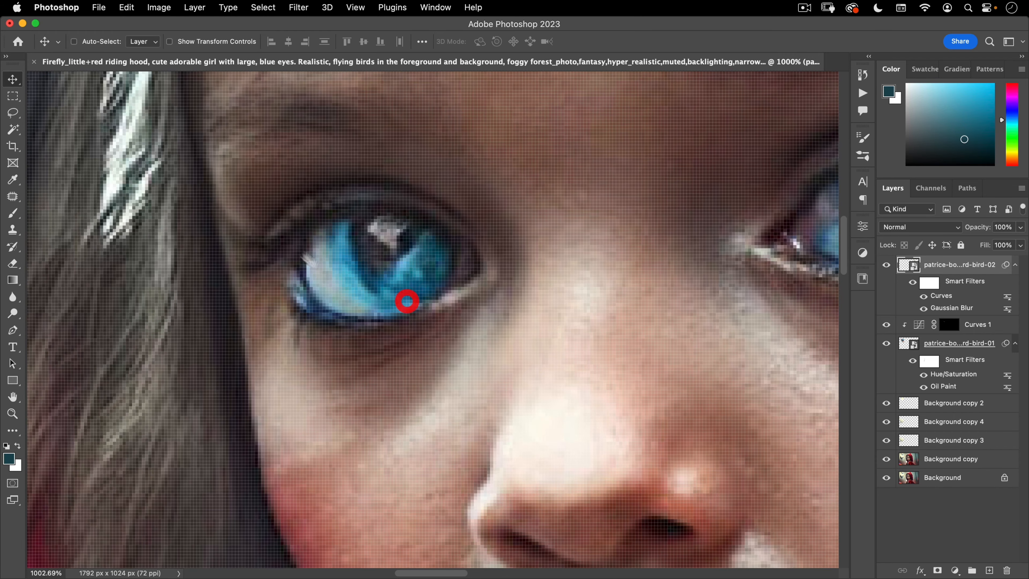
pyautogui.click(303, 8)
pyautogui.moveTo(387, 3)
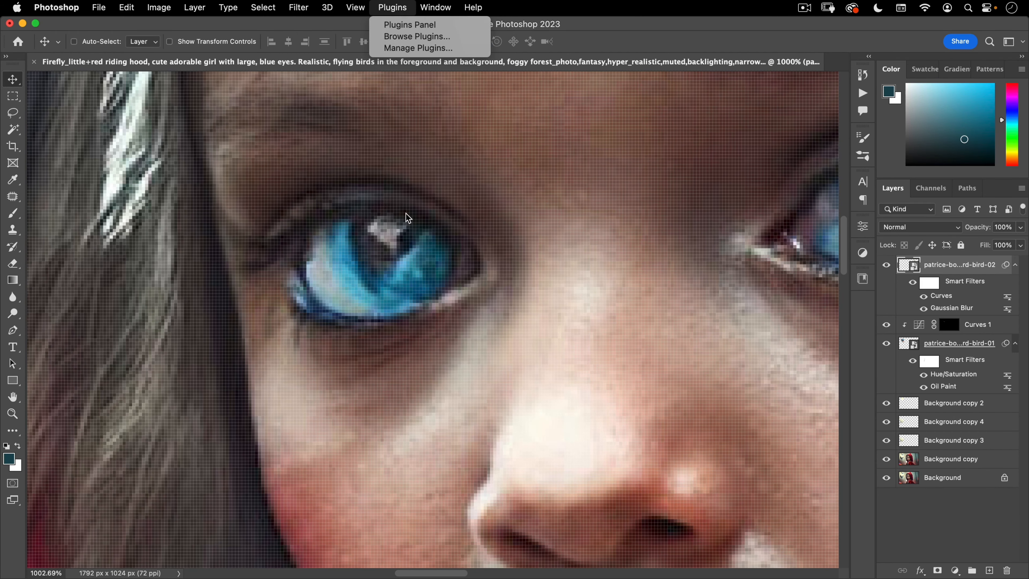
pyautogui.moveTo(356, 7)
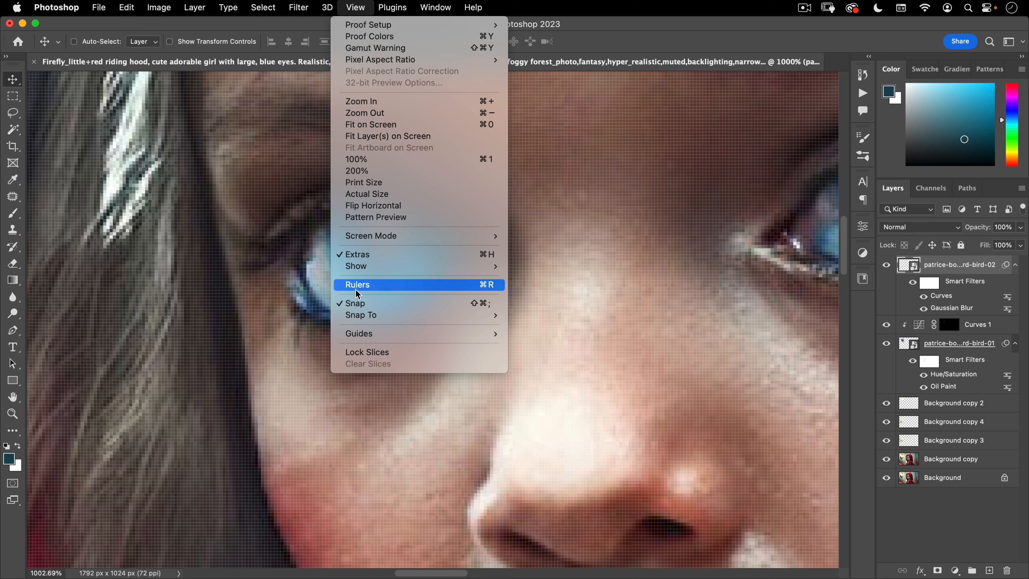
pyautogui.moveTo(377, 238)
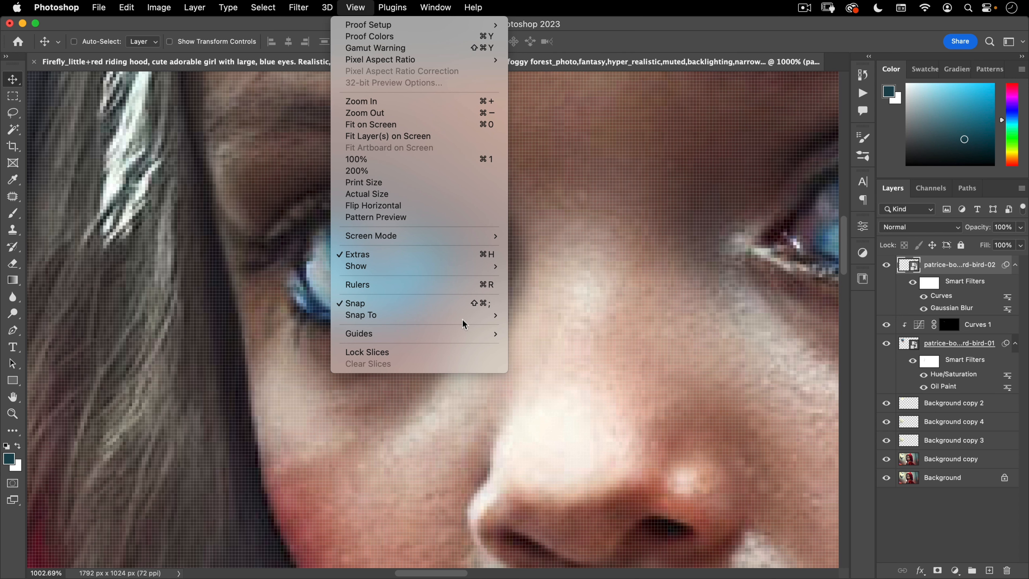
pyautogui.moveTo(439, 266)
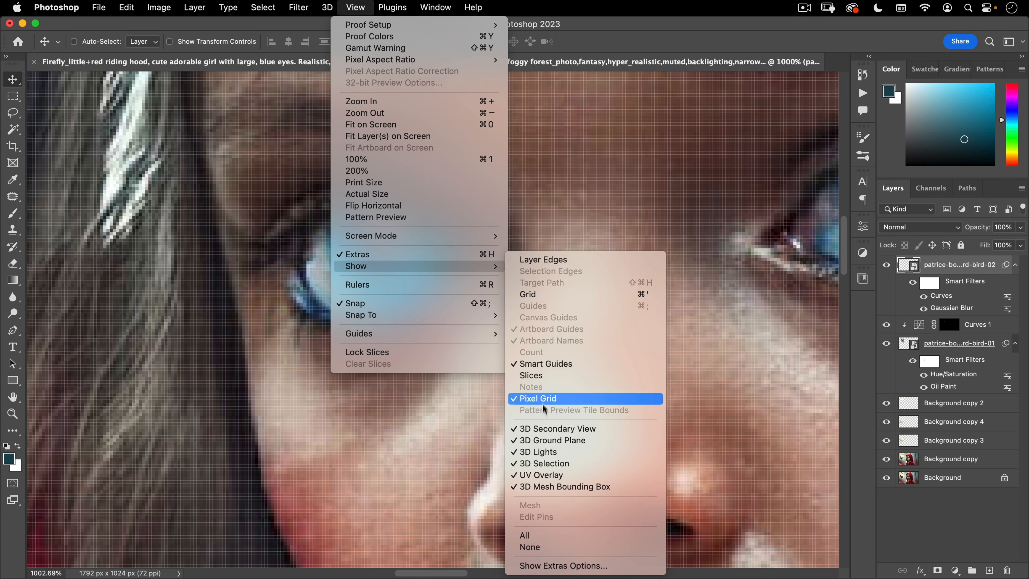
pyautogui.click(552, 396)
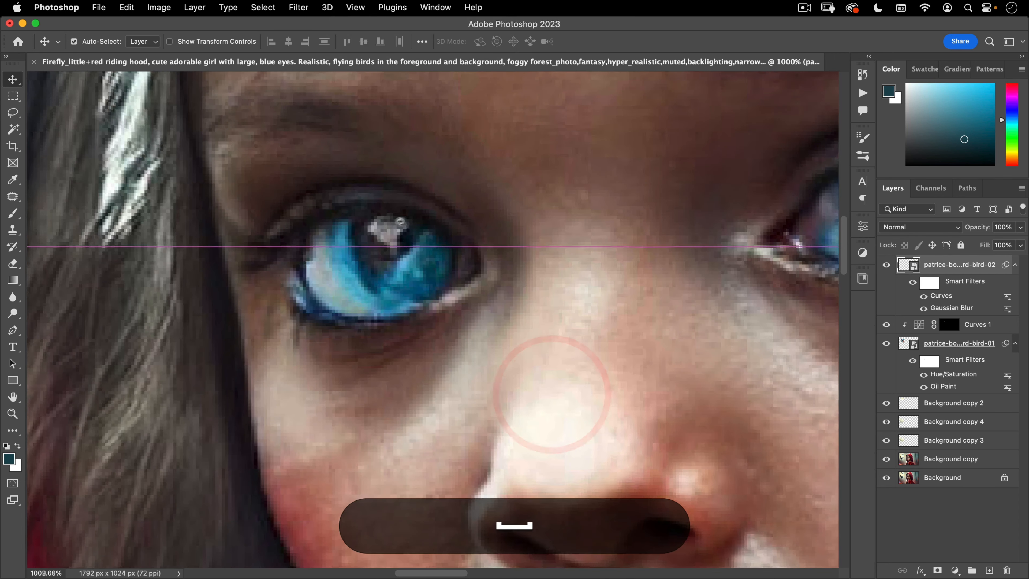
# Add a new layer directly above Background copy and name it "skin clean up"
pyautogui.moveTo(380, 229); pyautogui.dragTo(405, 222)
pyautogui.moveTo(388, 327); pyautogui.dragTo(441, 315)
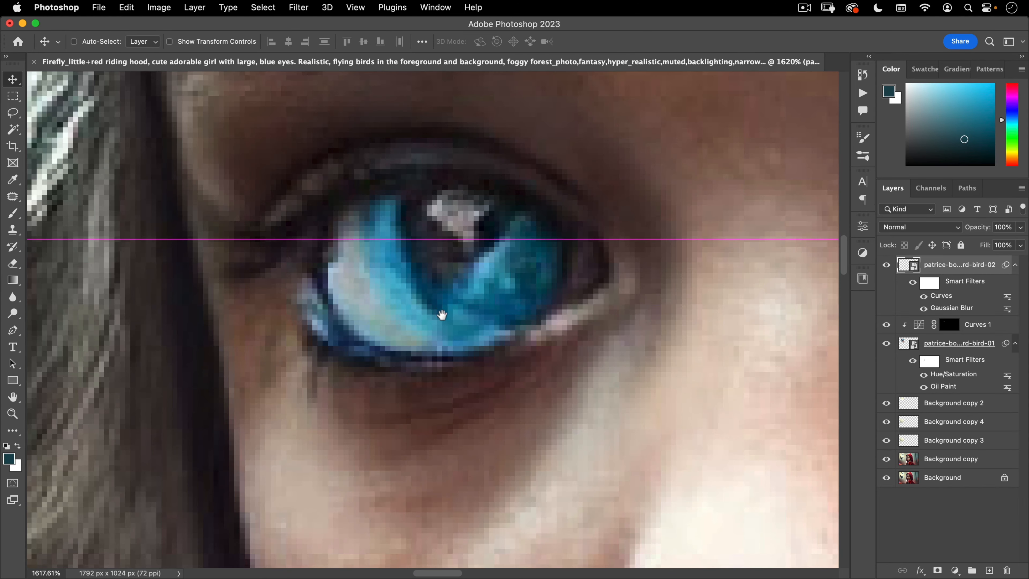
pyautogui.moveTo(347, 407); pyautogui.dragTo(347, 416)
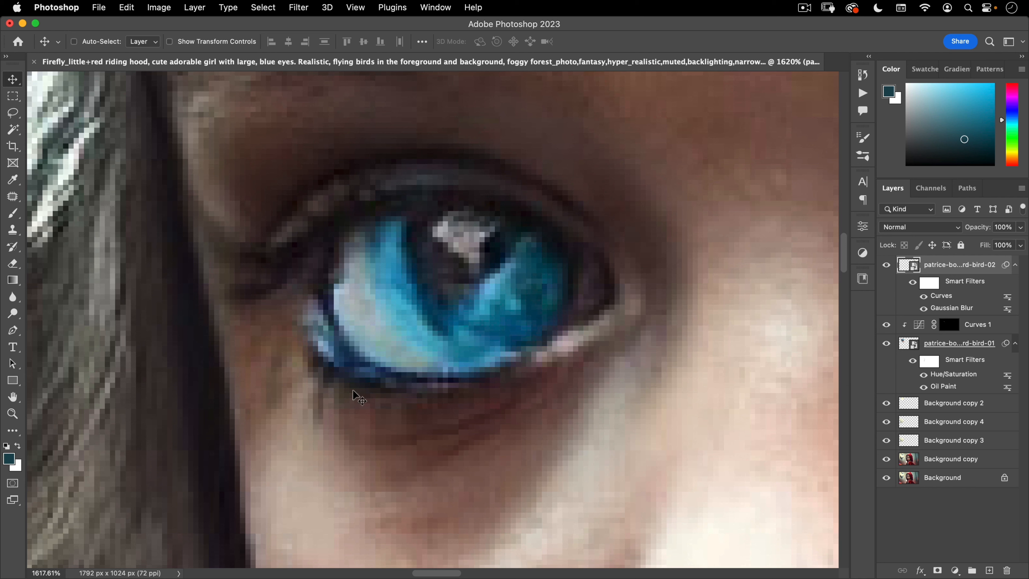
pyautogui.click(935, 463)
pyautogui.click(989, 571)
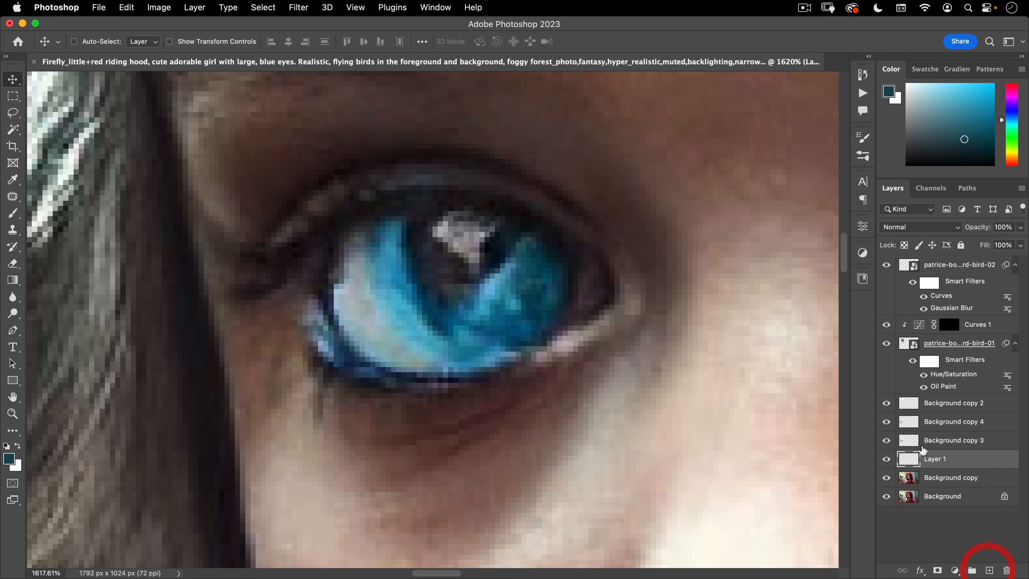
pyautogui.write('skin clean up')
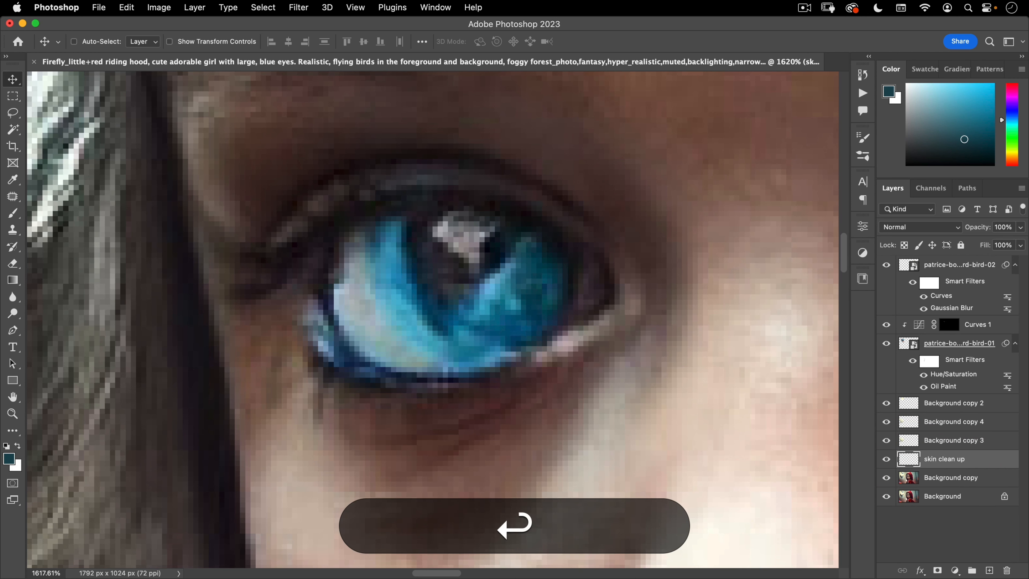
# Group all layers from Background copy 3 up to the bird-02 layer
pyautogui.click(953, 442)
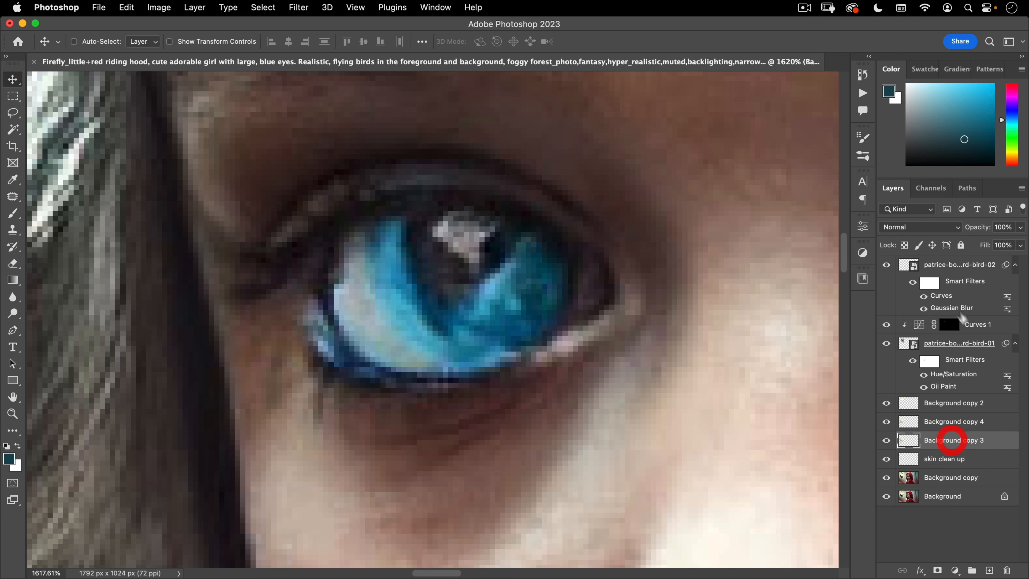
pyautogui.keyDown('shift'); pyautogui.click(954, 264); pyautogui.keyUp('shift')
pyautogui.press('super+shift+g')
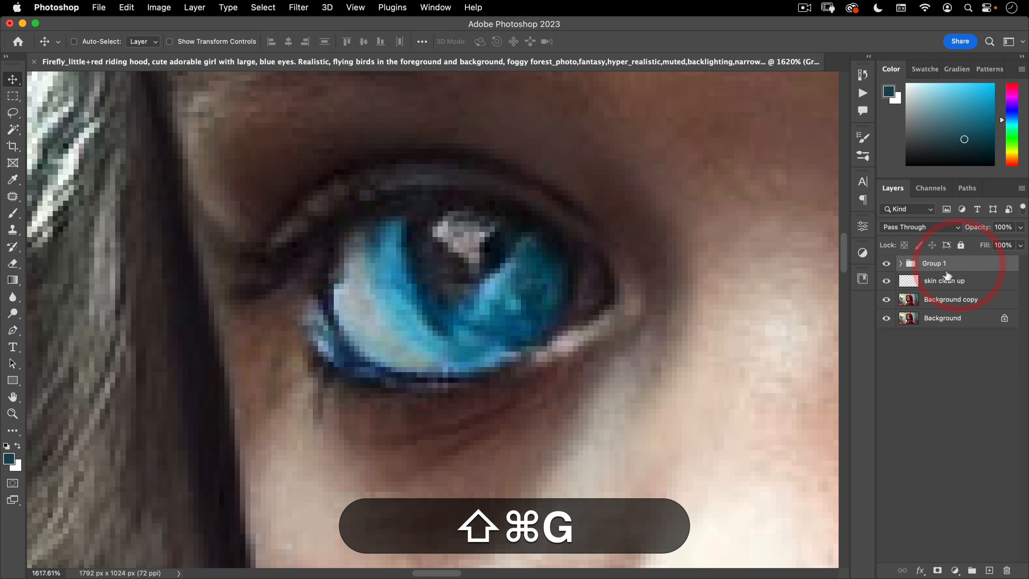
# Rename the new group "birds"
pyautogui.doubleClick(932, 263)
pyautogui.write('birds')
pyautogui.press('Return')
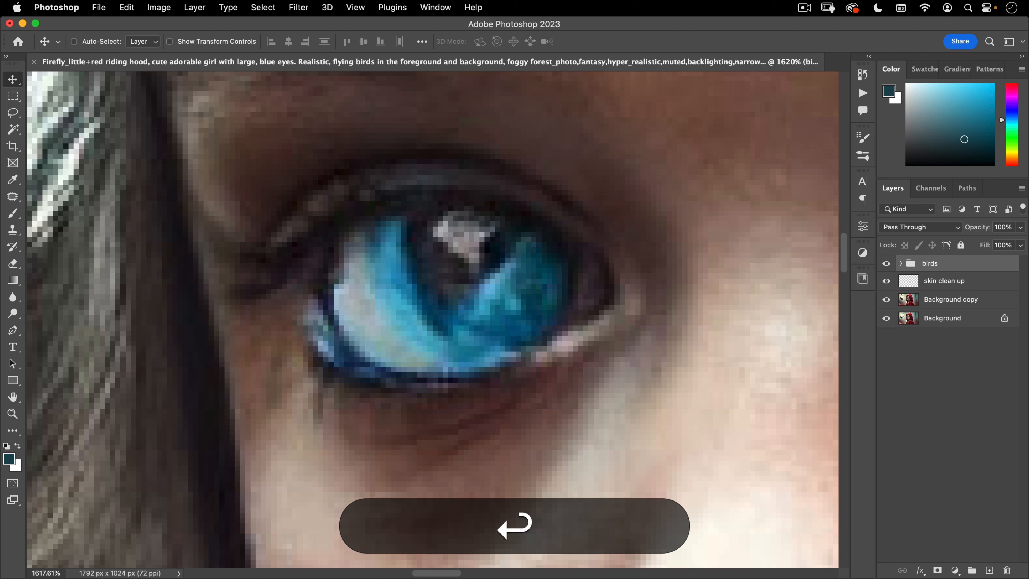
# Set the skin clean up layer's blend mode to Color and sample the brown skin tone beneath the eye for the Brush tool
pyautogui.click(940, 280)
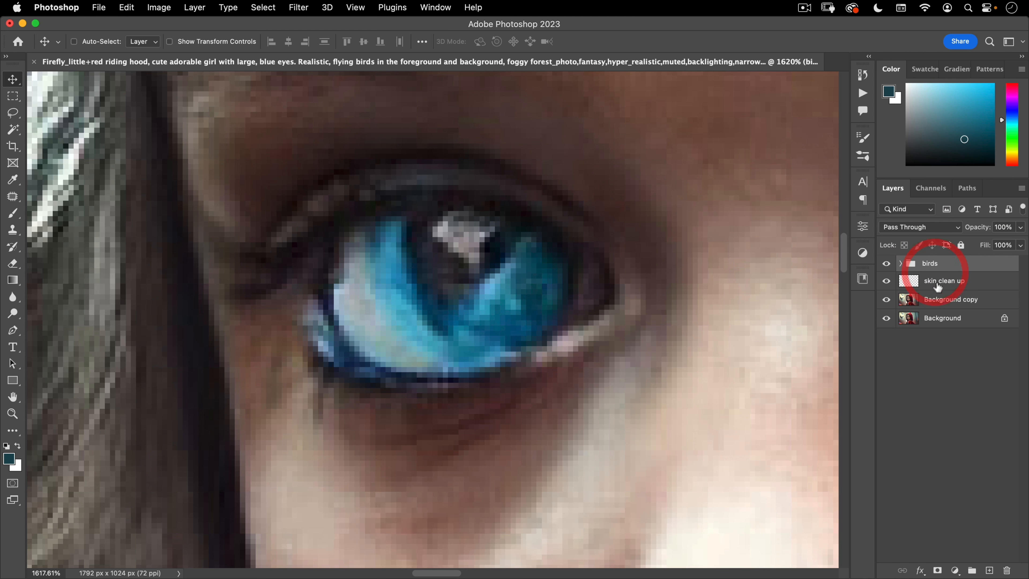
pyautogui.click(920, 227)
pyautogui.scroll(-1, 919, 556)
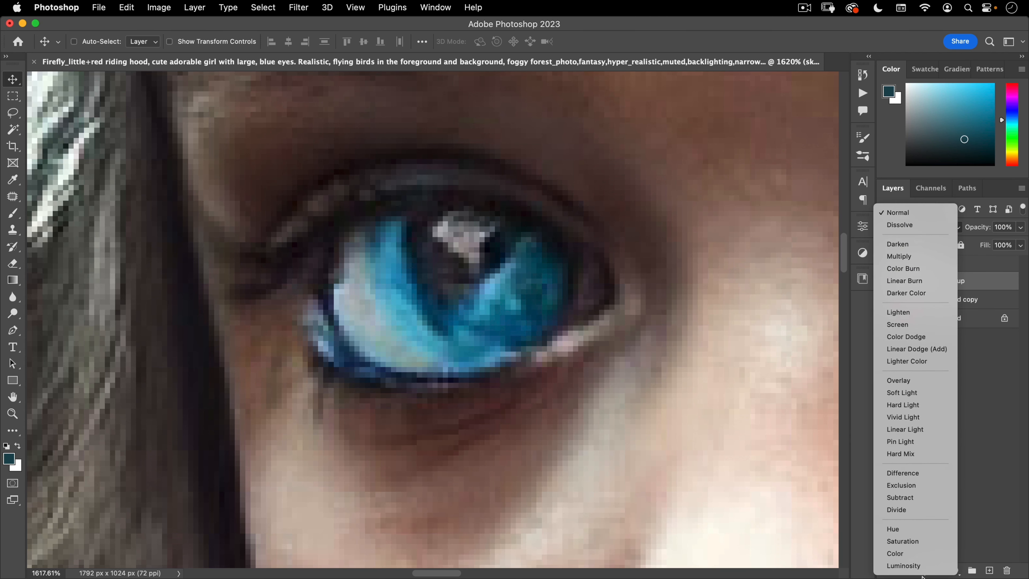
pyautogui.click(911, 555)
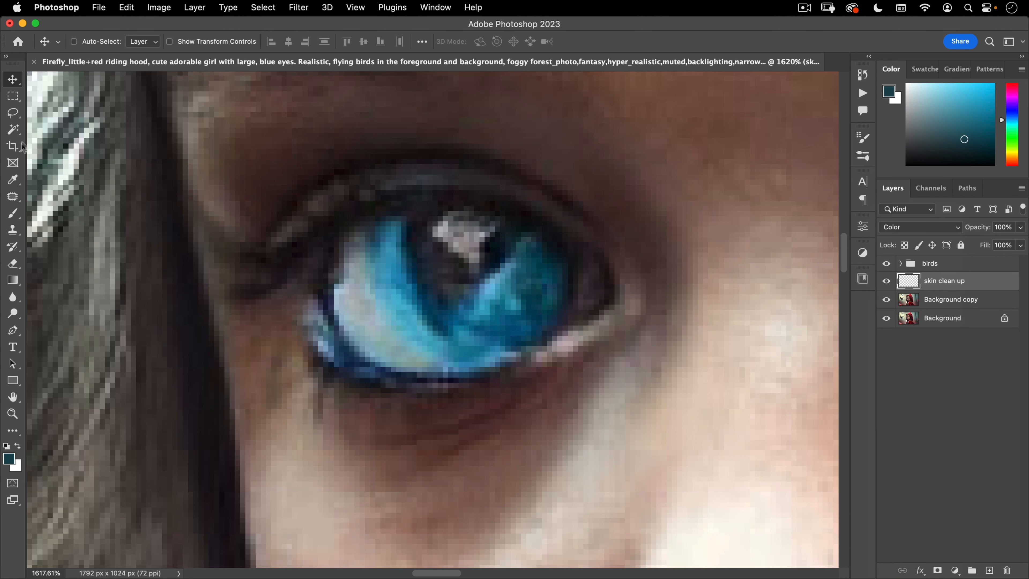
pyautogui.click(13, 216)
pyautogui.keyDown('alt'); pyautogui.click(417, 448); pyautogui.keyUp('alt')
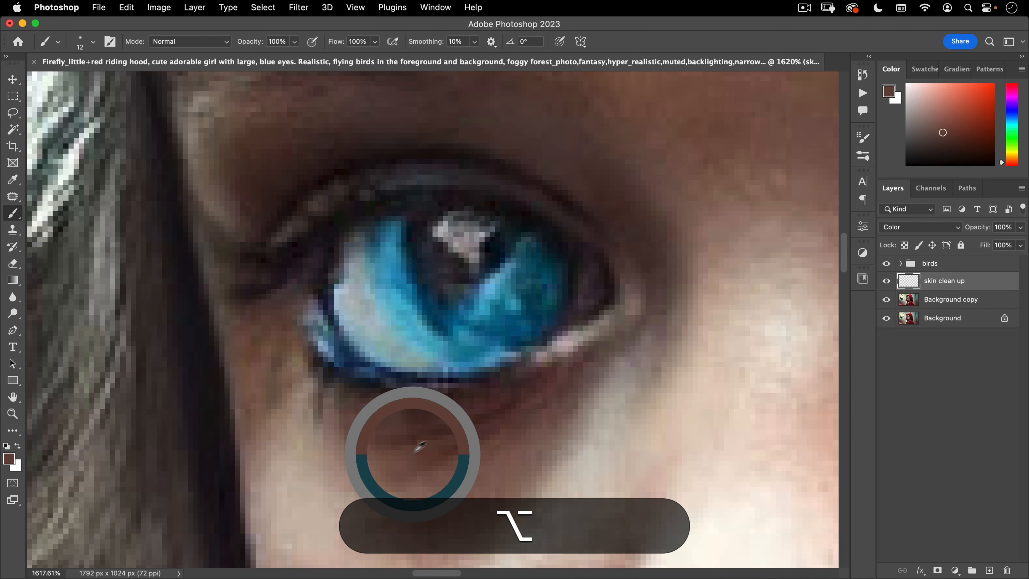
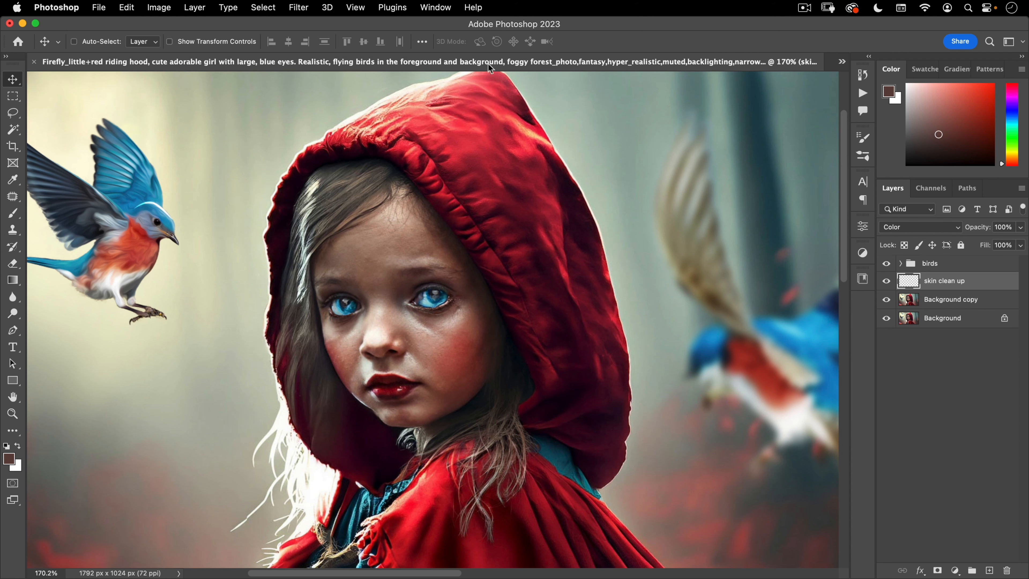
# Switch to the open close-up eye photo and make a circular selection around the pupil
pyautogui.click(834, 65)
pyautogui.click(565, 79)
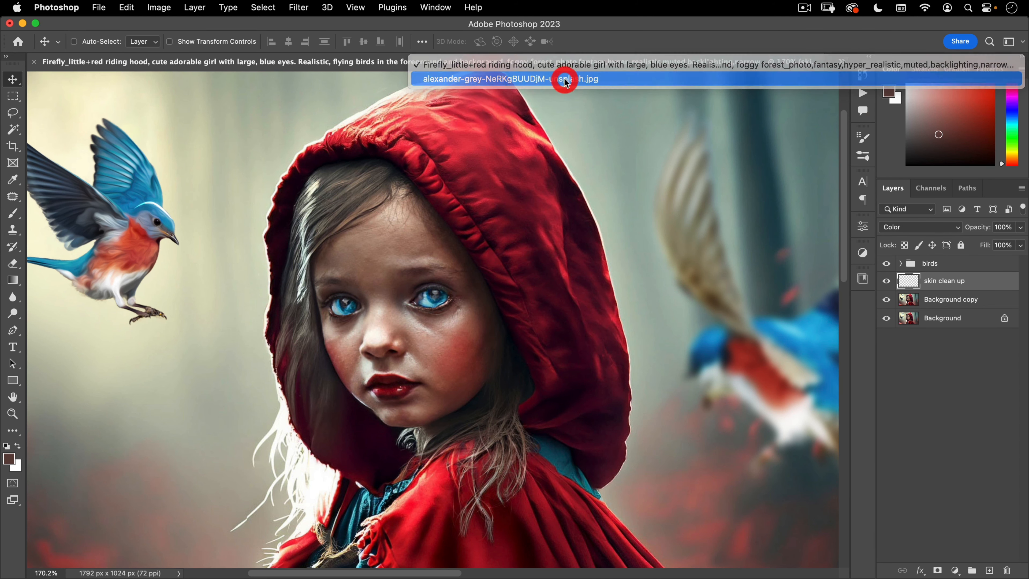
pyautogui.keyDown('super'); pyautogui.click(551, 277); pyautogui.keyUp('super')
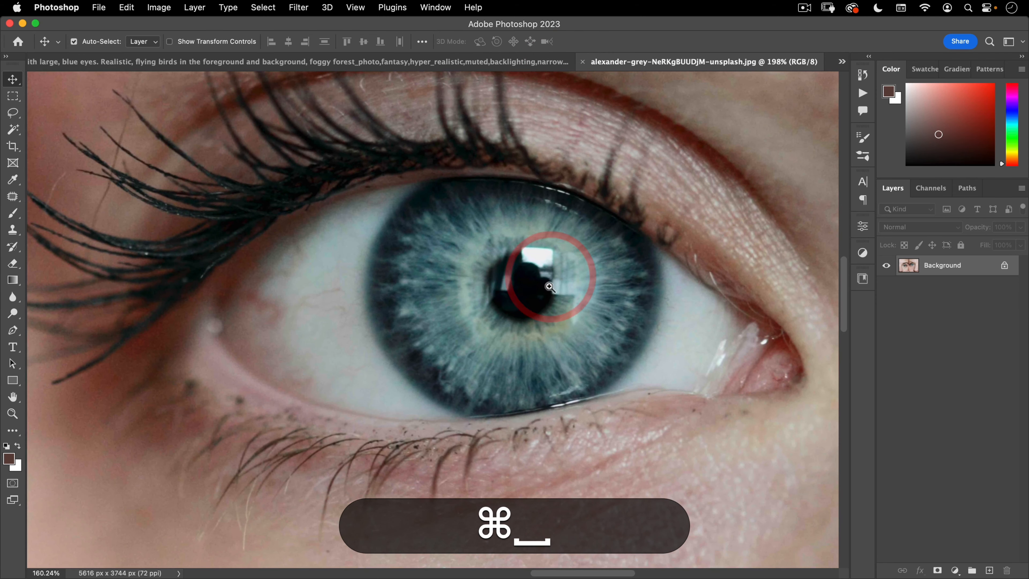
pyautogui.keyDown('super'); pyautogui.click(549, 287); pyautogui.keyUp('super')
pyautogui.moveTo(532, 291); pyautogui.dragTo(493, 295)
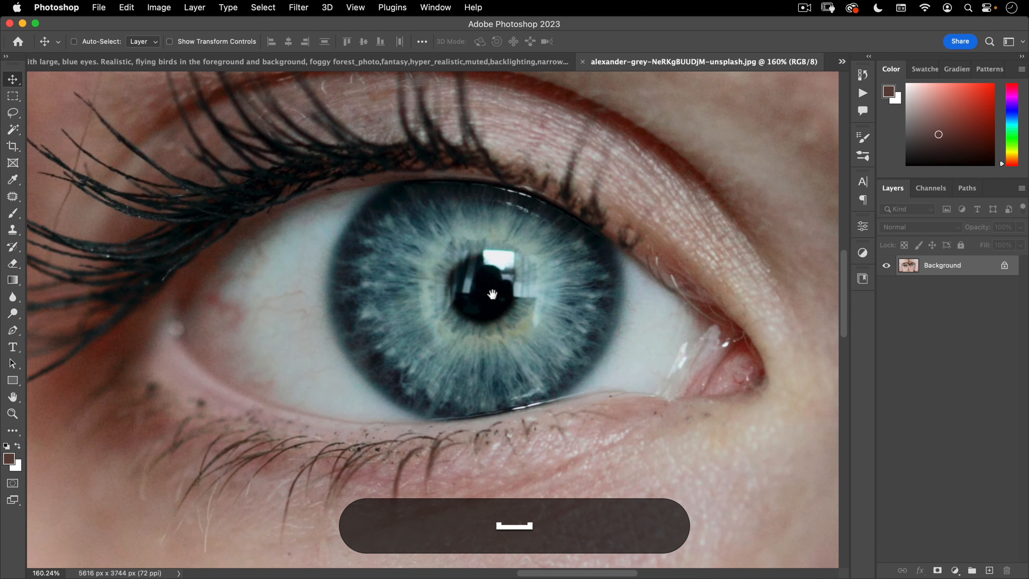
pyautogui.click(13, 96)
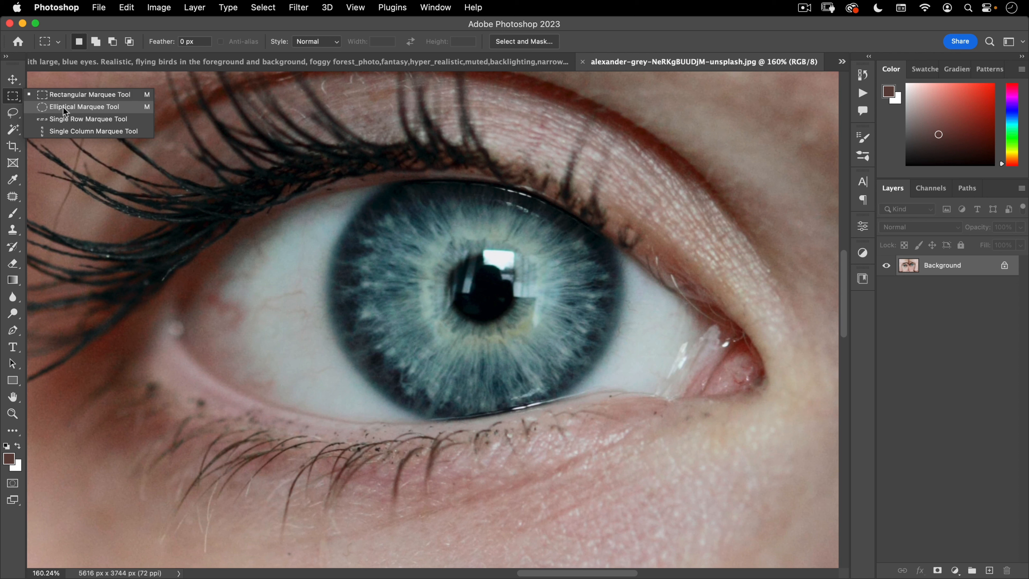
pyautogui.click(73, 106)
pyautogui.click(248, 188)
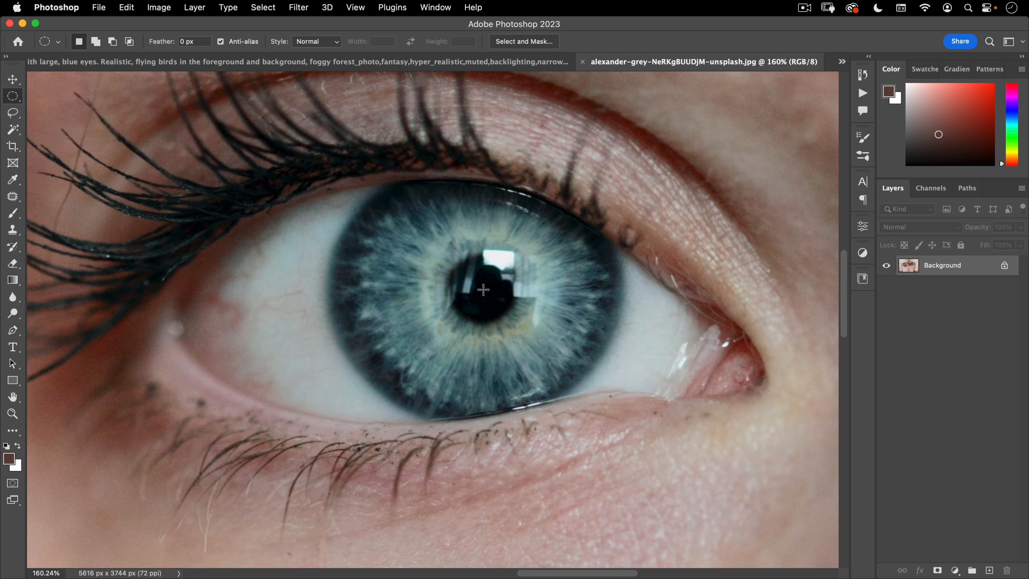
pyautogui.moveTo(483, 291); pyautogui.dragTo(535, 239)
# Soften the edge of the pupil selection by applying a Gaussian Blur in Quick Mask mode
pyautogui.press('q')
pyautogui.click(298, 8)
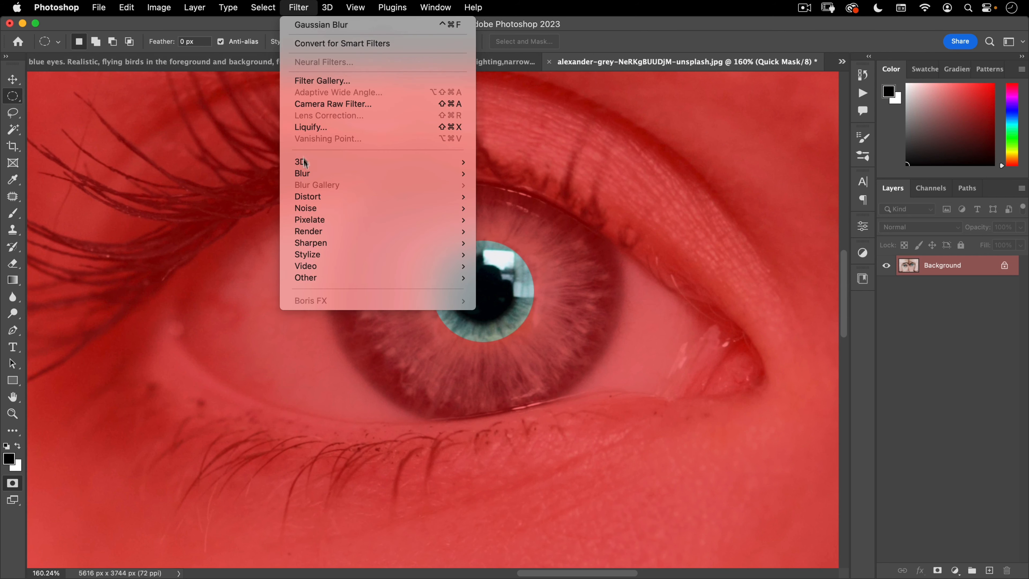
pyautogui.moveTo(303, 173)
pyautogui.click(513, 219)
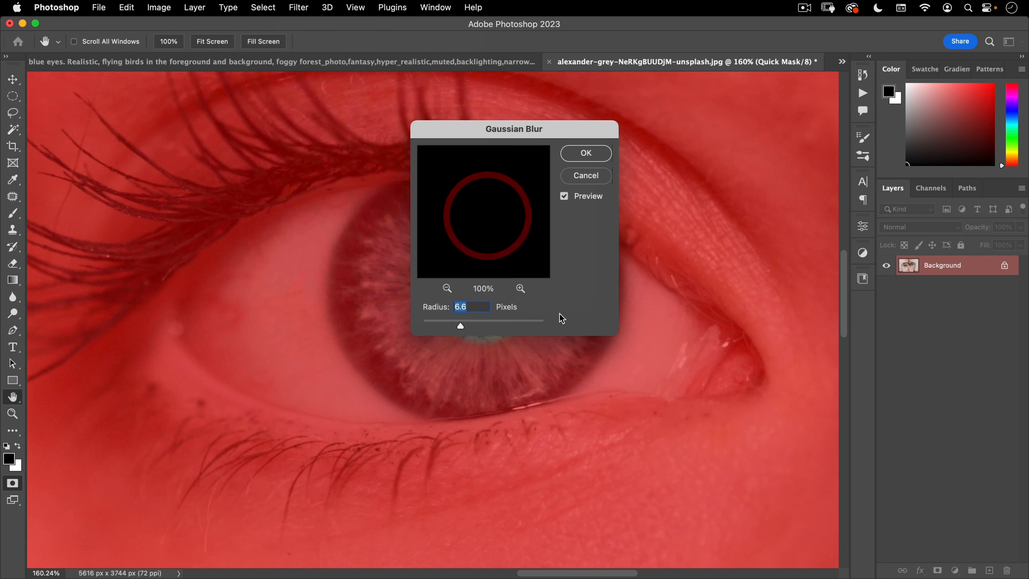
pyautogui.moveTo(534, 127); pyautogui.dragTo(783, 121)
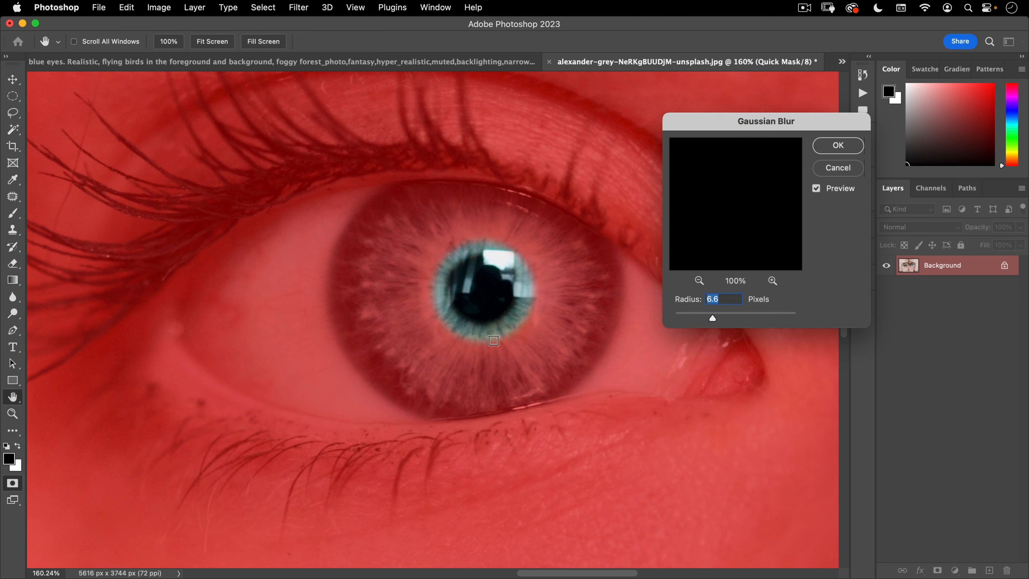
pyautogui.click(493, 341)
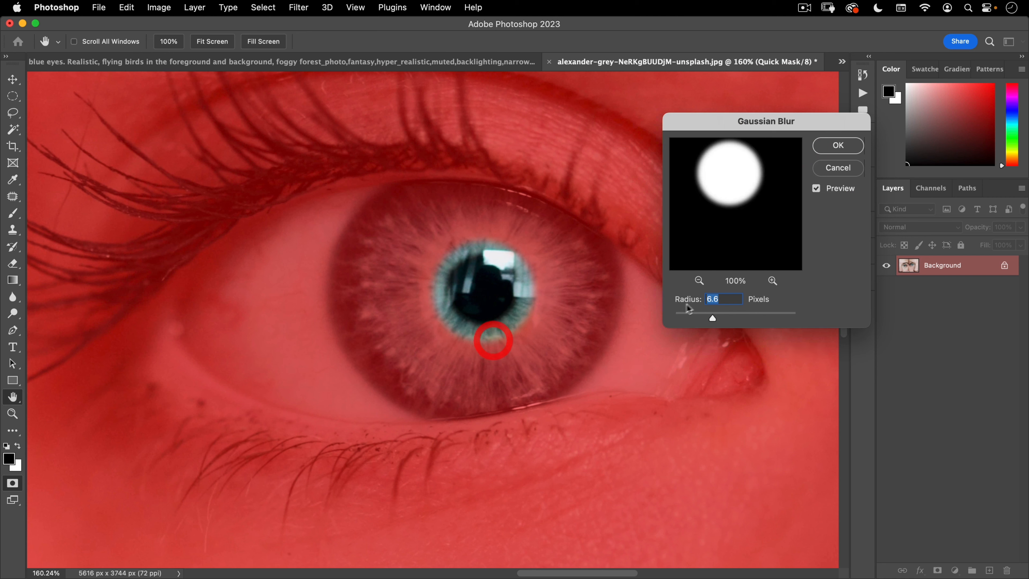
pyautogui.click(718, 319)
pyautogui.click(839, 146)
pyautogui.press('q')
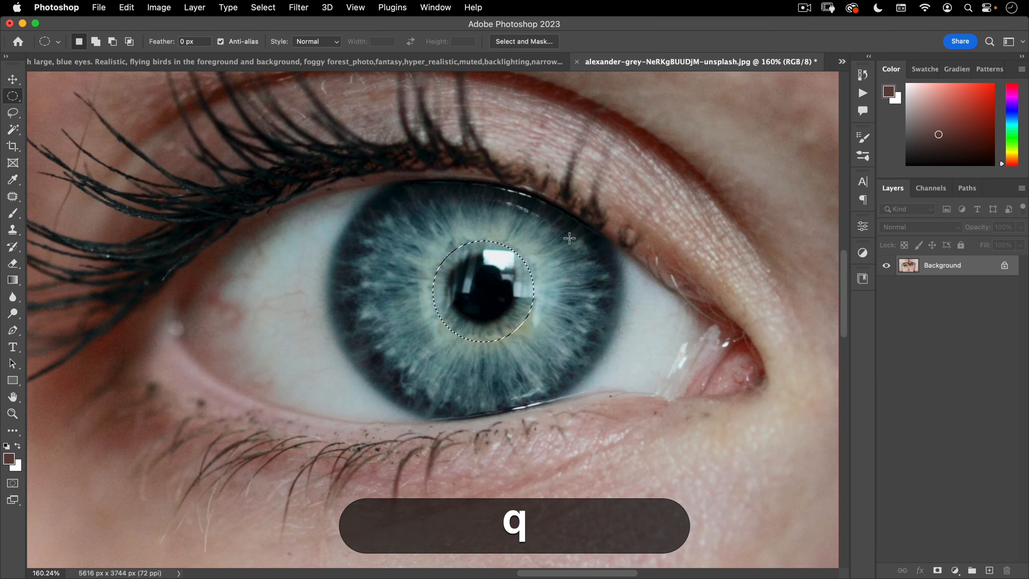
# Copy the selected pupil to a new layer and enlarge it proportionally from its centre over the iris
pyautogui.press('super+j')
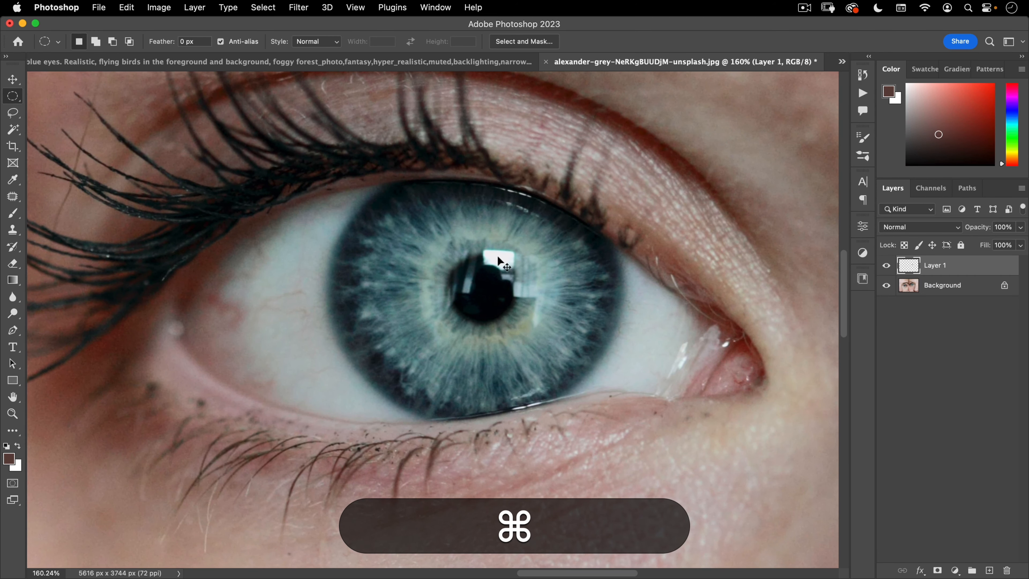
pyautogui.press('super+t')
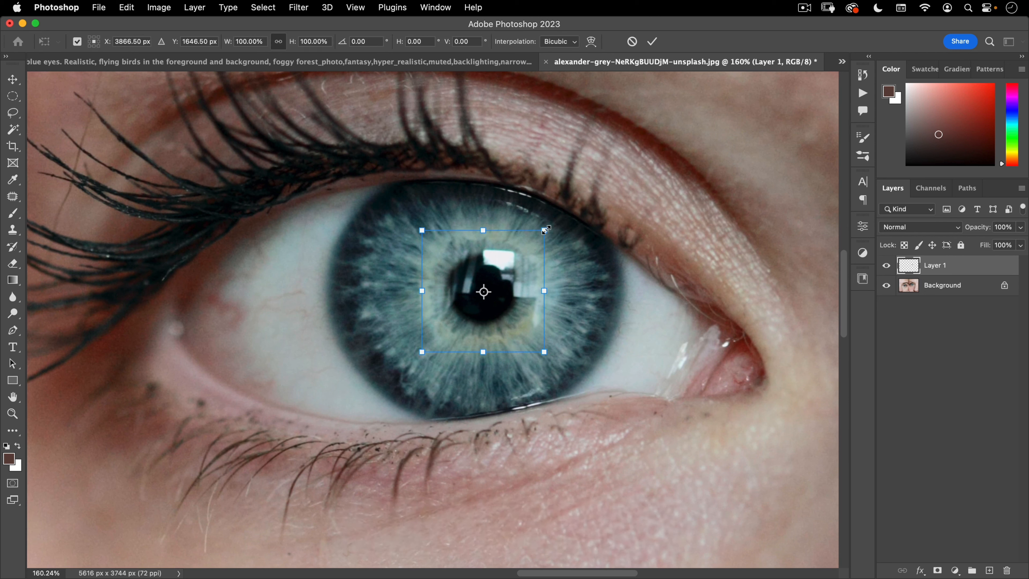
pyautogui.press('alt')
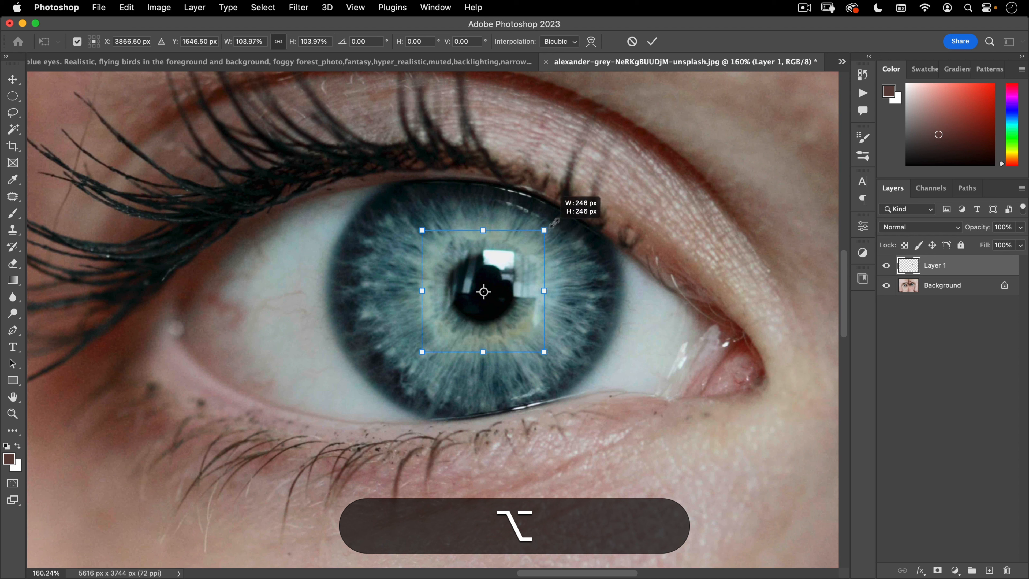
pyautogui.moveTo(555, 222); pyautogui.dragTo(592, 184)
pyautogui.doubleClick(507, 280)
pyautogui.hotkey('alt', 'space')
pyautogui.moveTo(463, 284); pyautogui.dragTo(488, 245)
pyautogui.press('super+space')
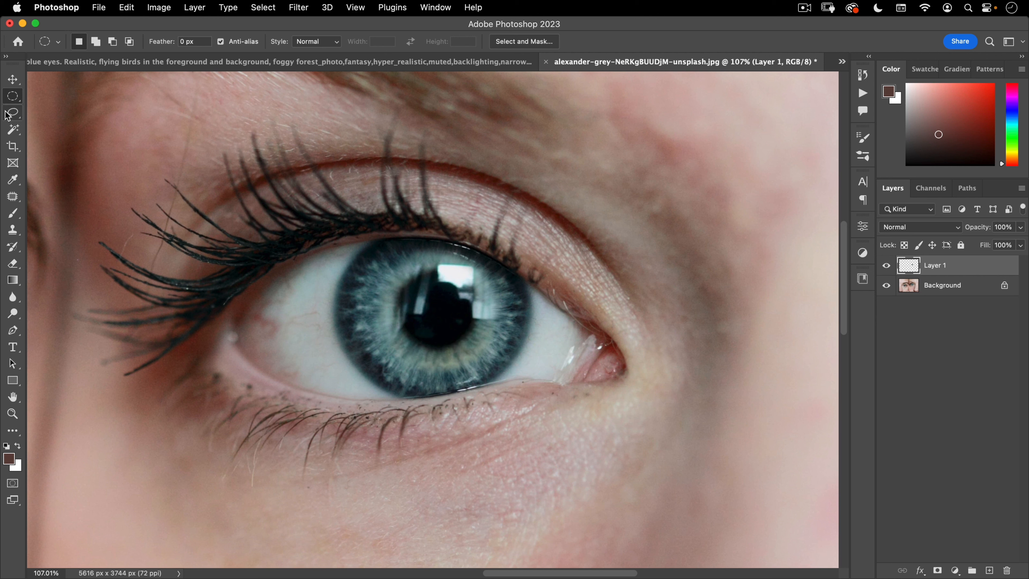
# Draw a curved Pen path around the visible eyeball, following the upper and lower eyelids and the inner corner
pyautogui.press('p')
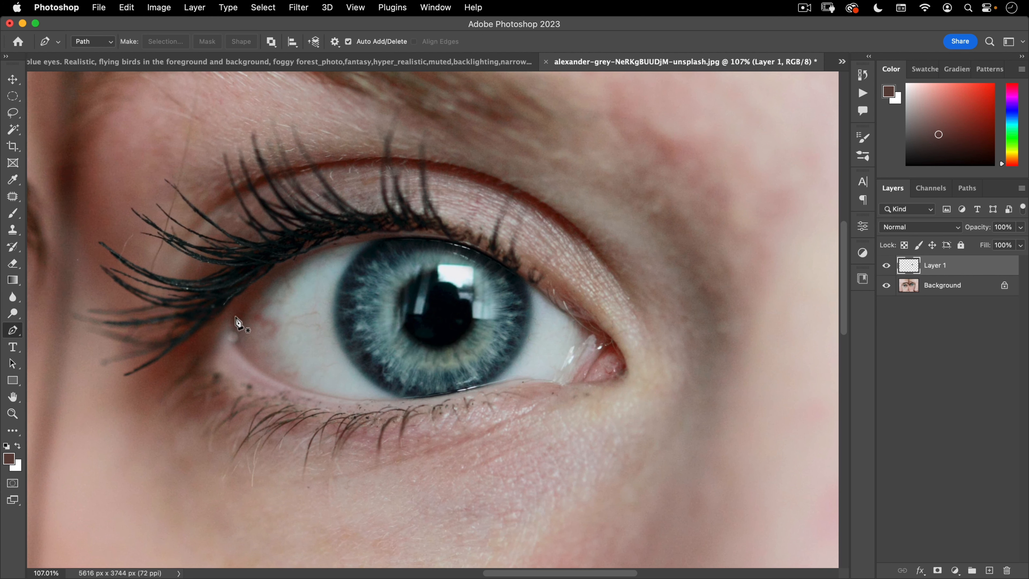
pyautogui.moveTo(308, 250); pyautogui.dragTo(312, 246)
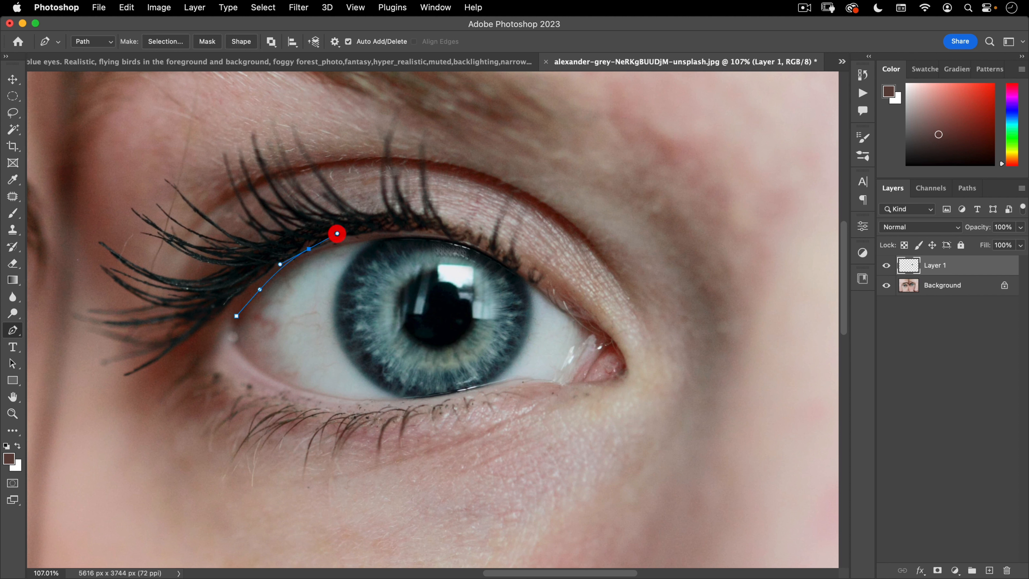
pyautogui.moveTo(512, 254); pyautogui.dragTo(530, 261)
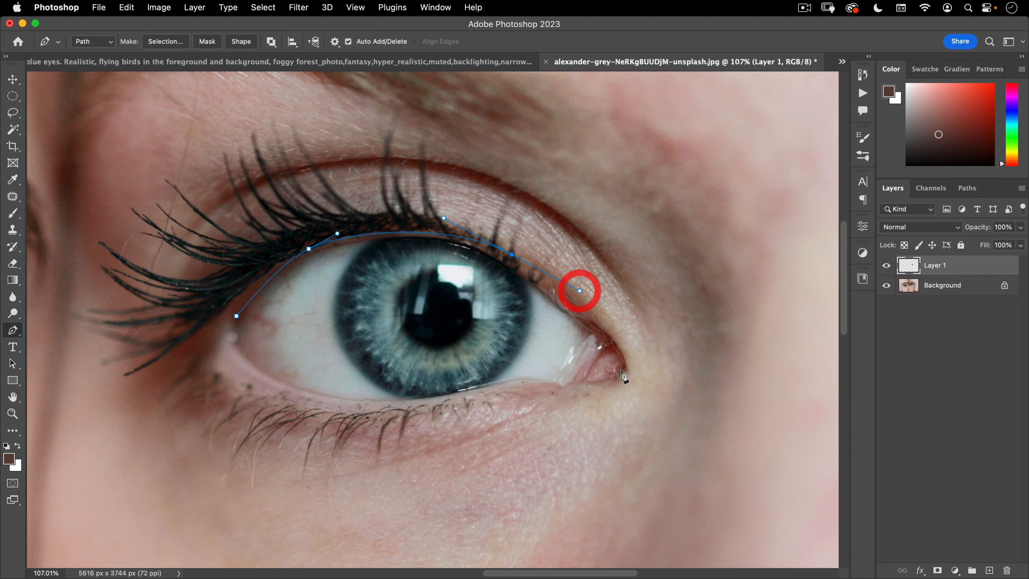
pyautogui.click(606, 336)
pyautogui.moveTo(552, 386); pyautogui.dragTo(525, 385)
pyautogui.moveTo(487, 391); pyautogui.dragTo(464, 398)
pyautogui.moveTo(351, 409); pyautogui.dragTo(321, 408)
pyautogui.moveTo(263, 382); pyautogui.dragTo(240, 354)
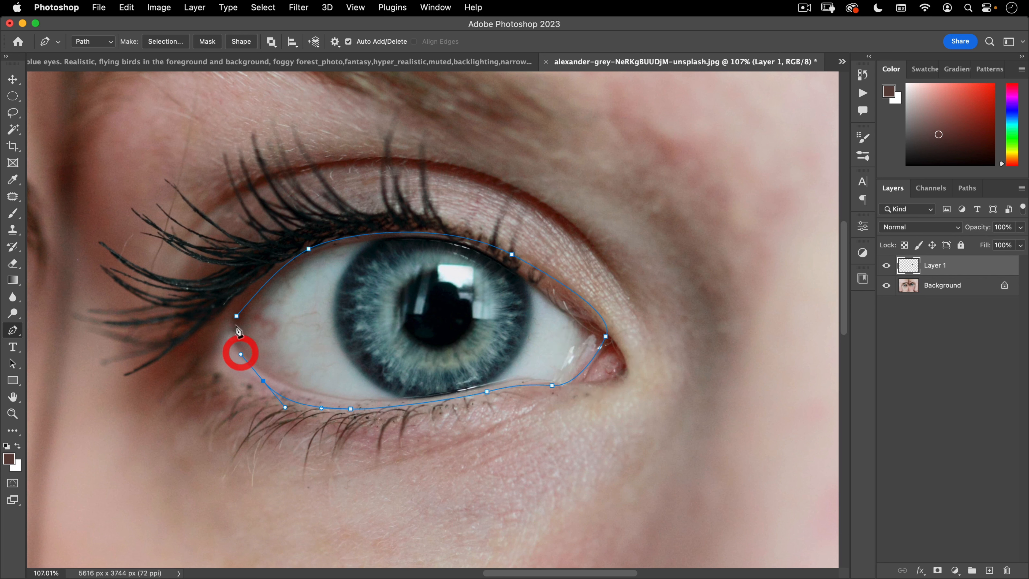
# Convert the eye path into a new anti-aliased selection with a 0-pixel feather radius
pyautogui.rightClick(312, 285)
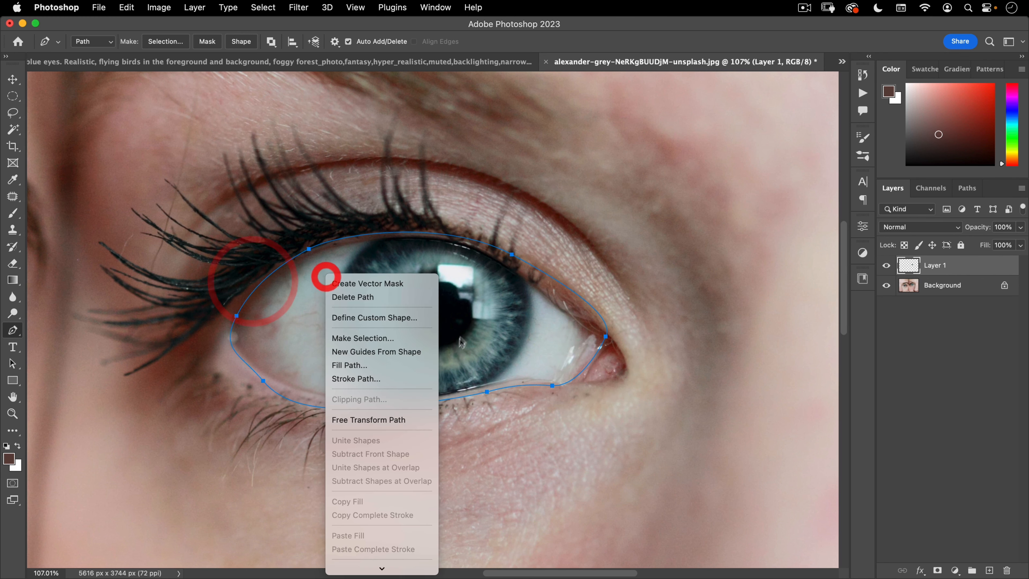
pyautogui.click(407, 338)
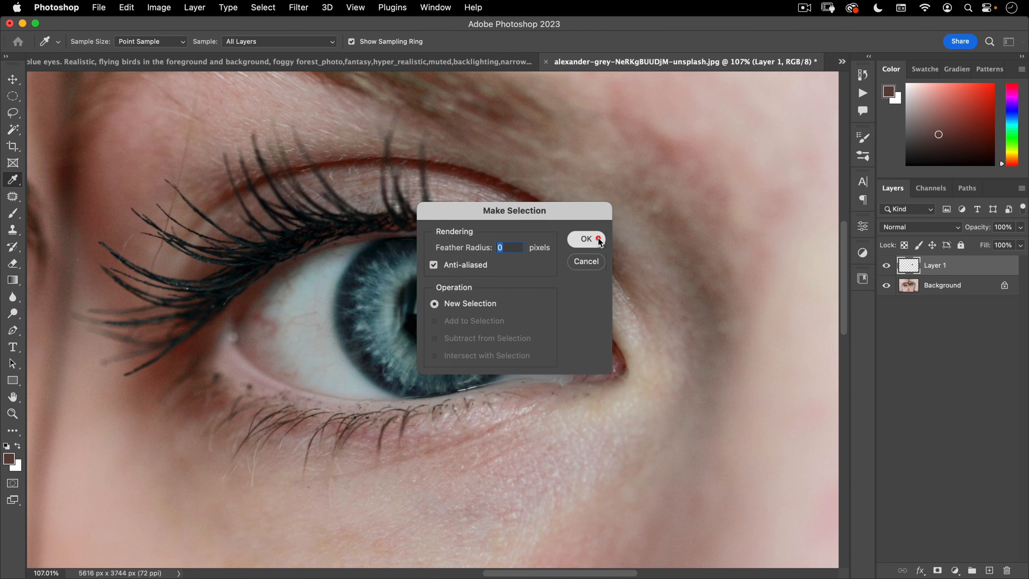
pyautogui.click(599, 241)
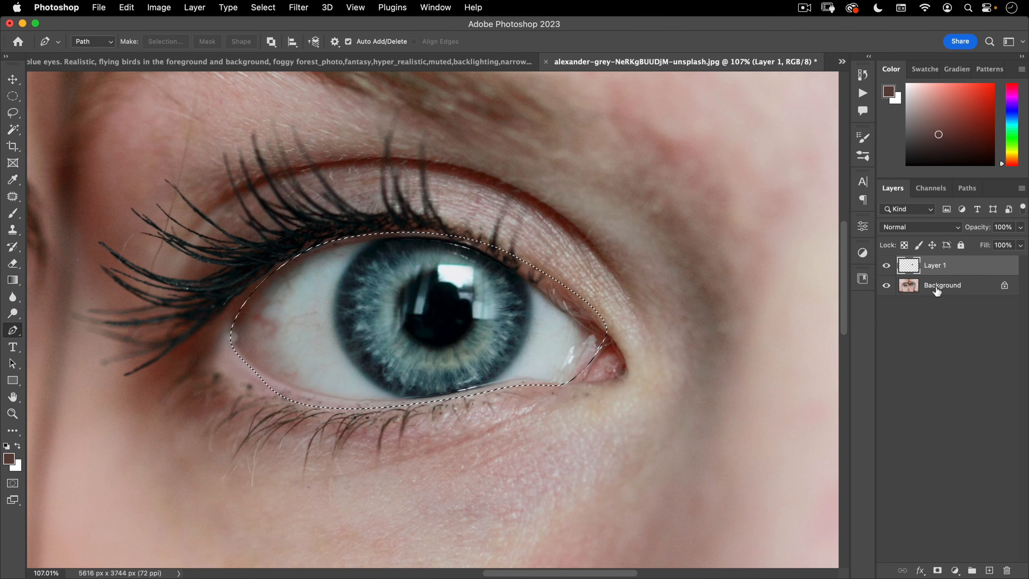
# Merge the enlarged pupil into the Background and copy the selected eye onto a layer named "new eye"
pyautogui.press('super+e')
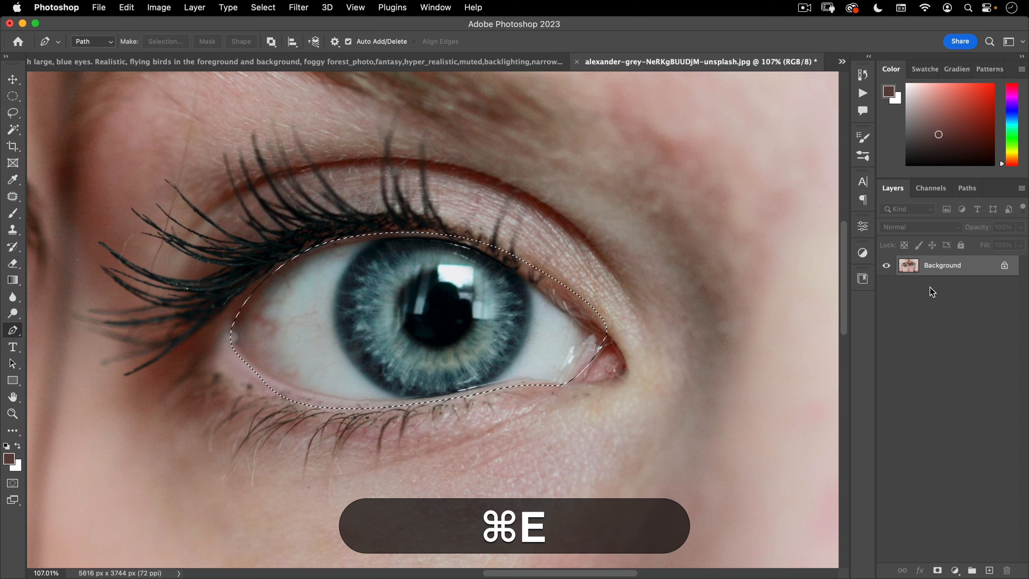
pyautogui.press('super+j')
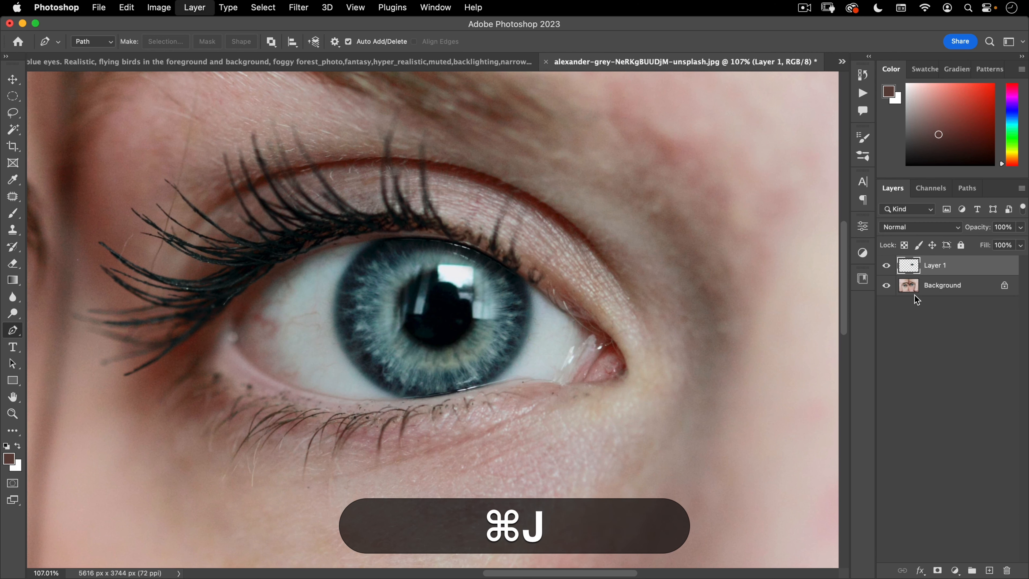
pyautogui.doubleClick(932, 266)
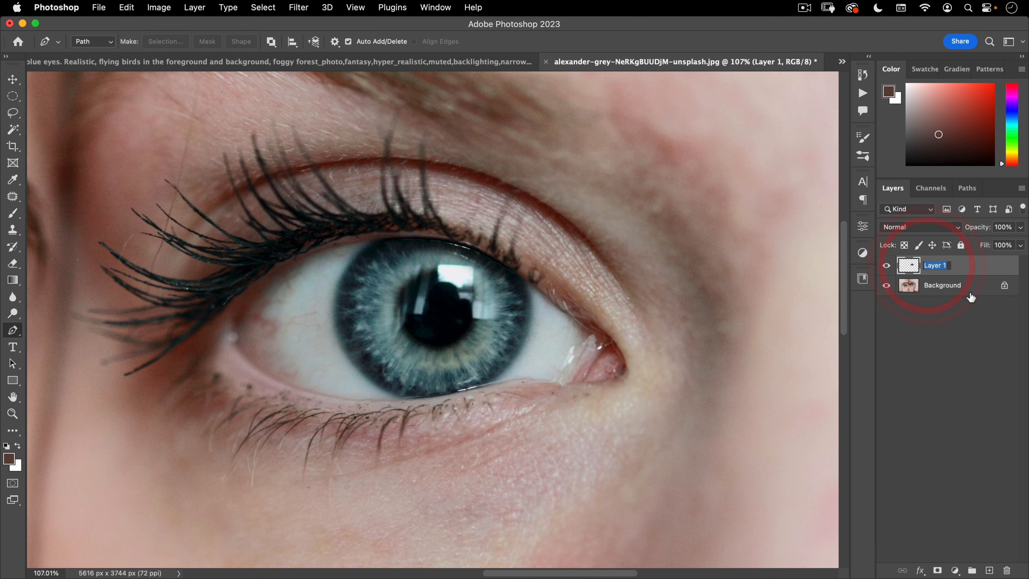
pyautogui.write('new eye')
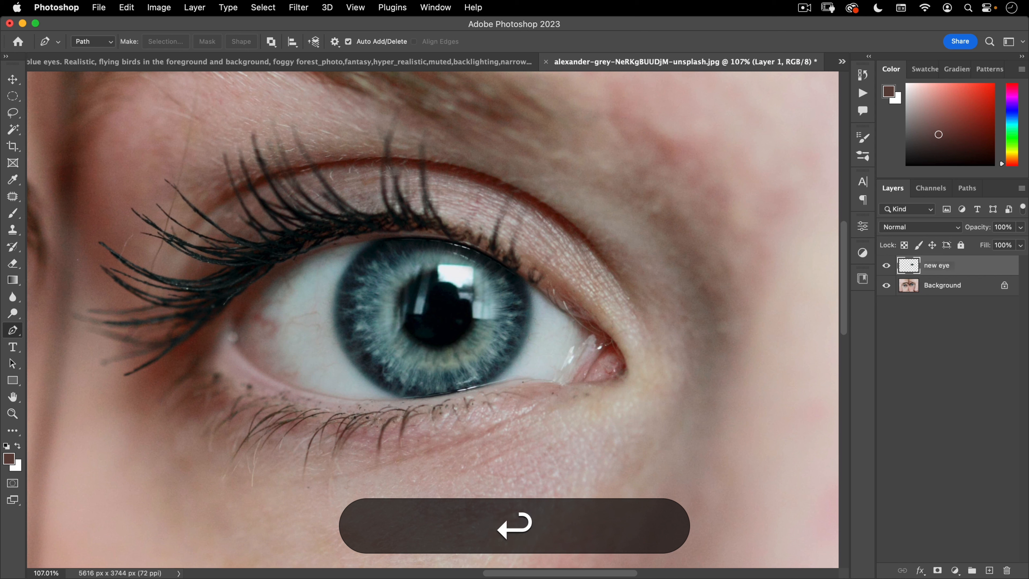
# Convert the new eye layer to a smart object
pyautogui.press('v')
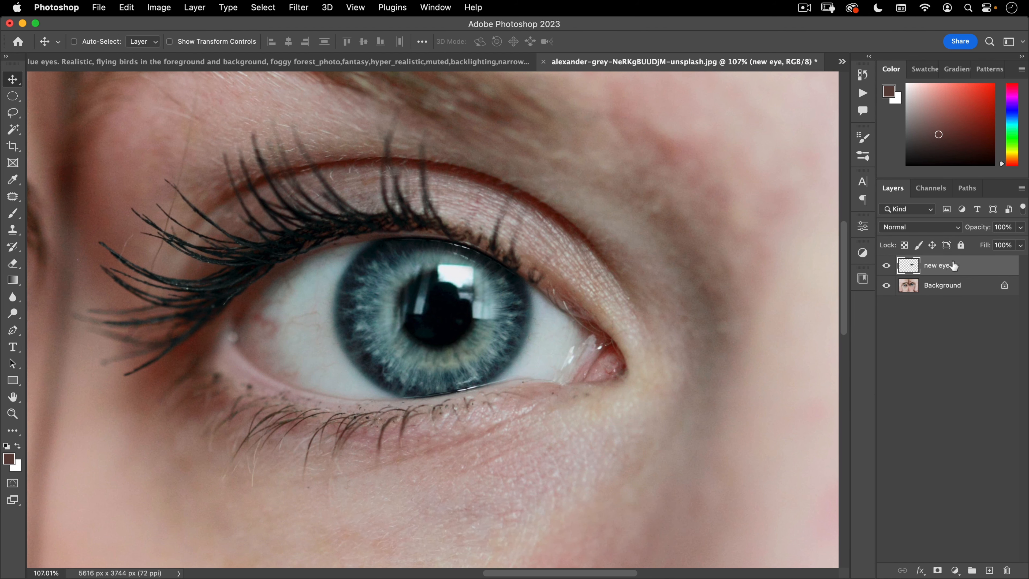
pyautogui.rightClick(953, 267)
pyautogui.click(860, 479)
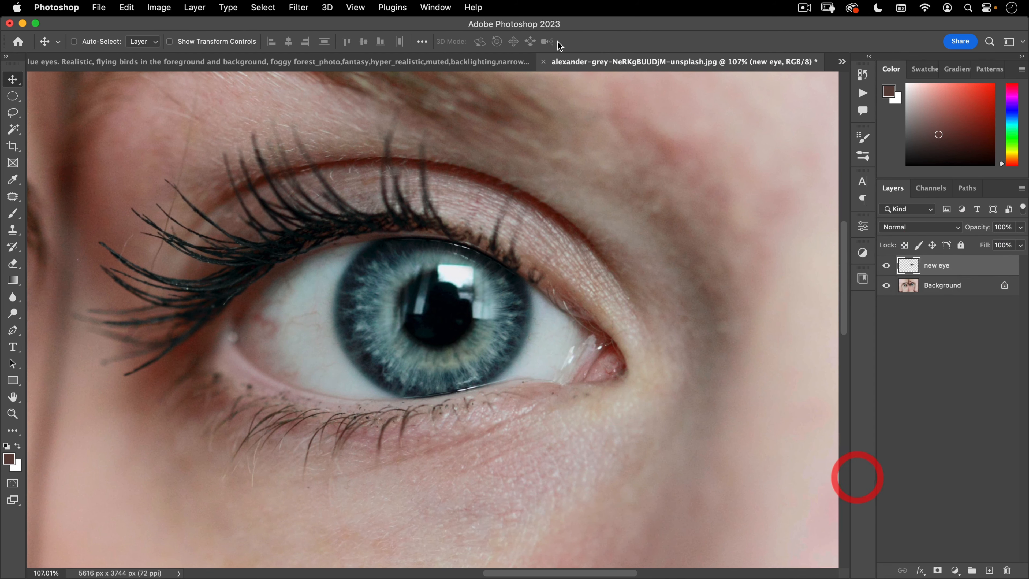
# Bring the new eye layer into the red riding hood document and position it over the girl's face
pyautogui.moveTo(586, 66); pyautogui.dragTo(612, 162)
pyautogui.moveTo(351, 265); pyautogui.dragTo(335, 259)
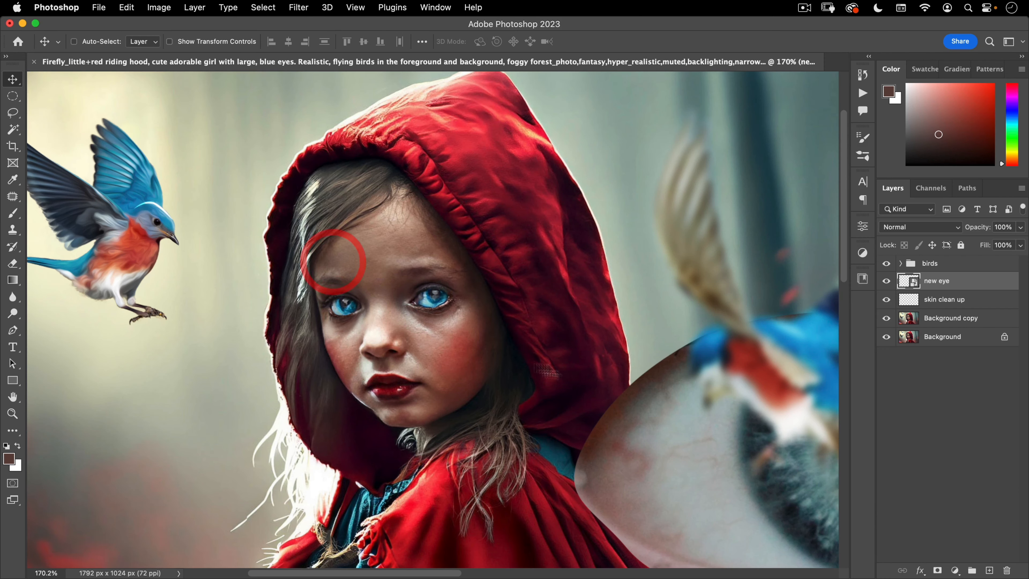
pyautogui.moveTo(582, 424); pyautogui.dragTo(165, 306)
pyautogui.moveTo(423, 345); pyautogui.dragTo(309, 267)
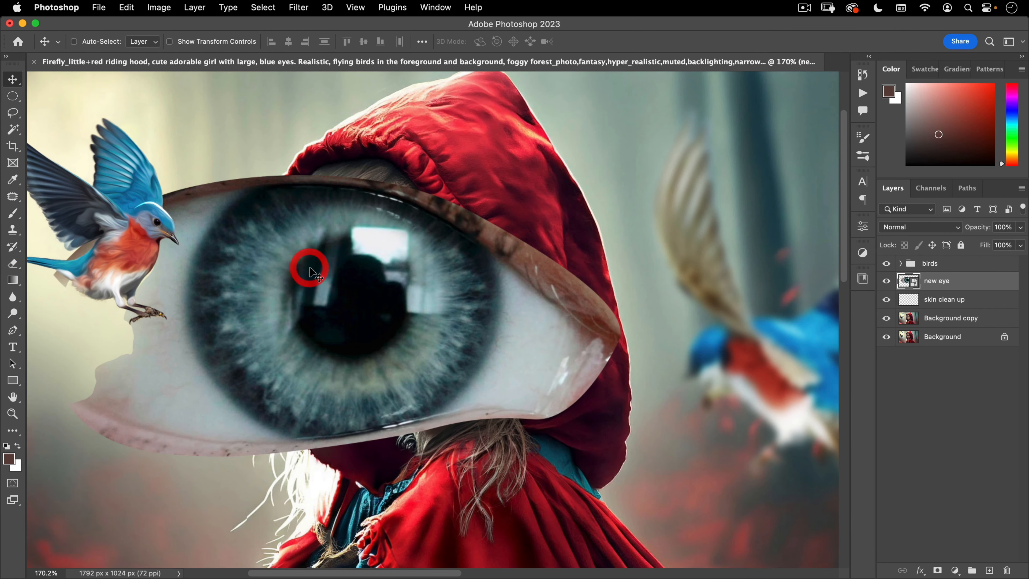
# Lower the new eye layer to 50% opacity and scale it to 7.17%, fitted over the girl's left-hand eye in the image
pyautogui.press('5')
pyautogui.press('super+t')
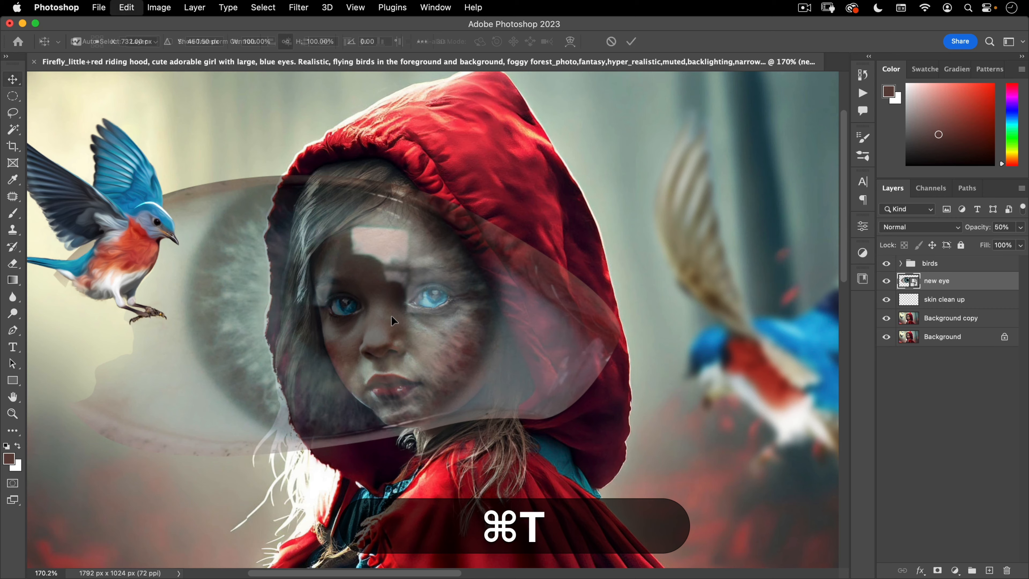
pyautogui.moveTo(620, 176); pyautogui.dragTo(395, 281)
pyautogui.moveTo(340, 297); pyautogui.dragTo(411, 244)
pyautogui.moveTo(377, 333); pyautogui.dragTo(468, 286)
pyautogui.moveTo(641, 190); pyautogui.dragTo(446, 283)
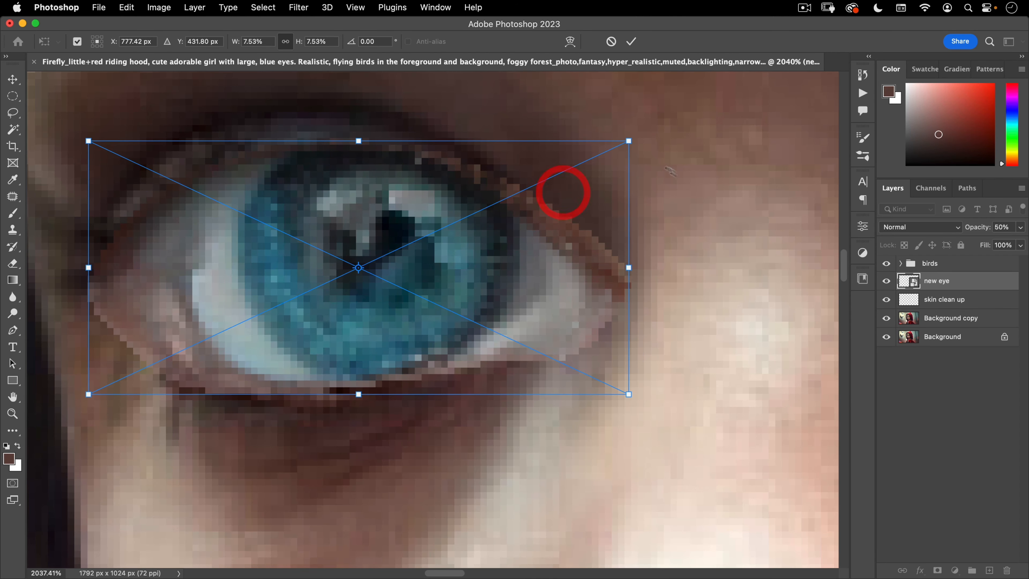
pyautogui.press('alt')
pyautogui.moveTo(631, 139); pyautogui.dragTo(618, 157)
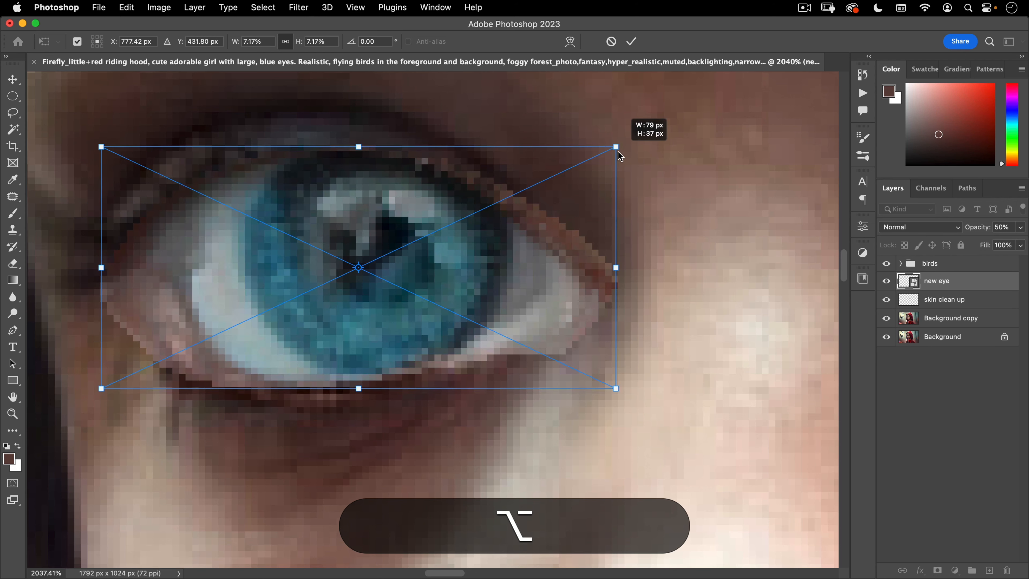
pyautogui.doubleClick(438, 230)
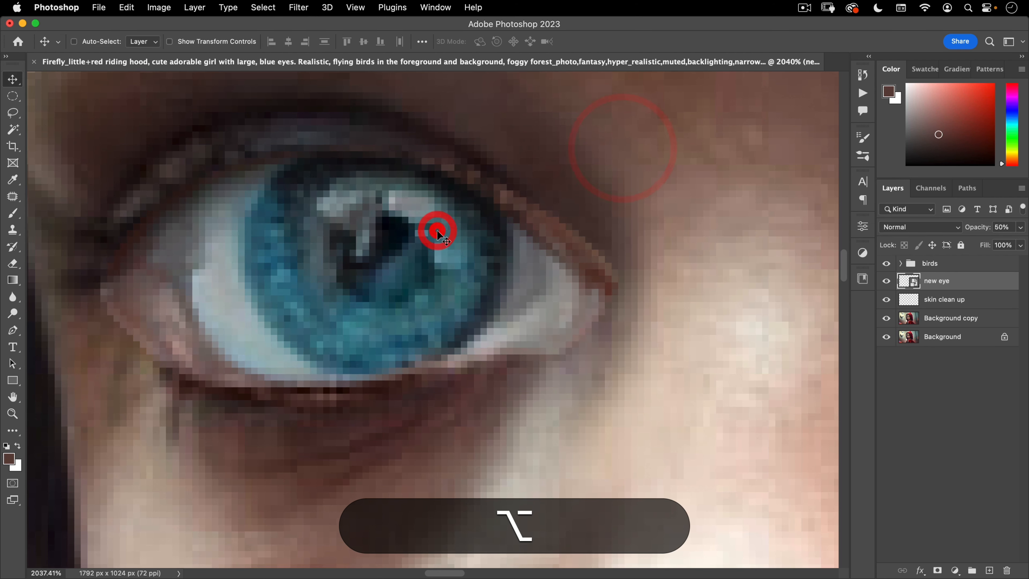
# Hide the new eye layer and trace a closed Pen path around the visible opening of the girl's original eye
pyautogui.press('space')
pyautogui.moveTo(425, 235); pyautogui.dragTo(493, 265)
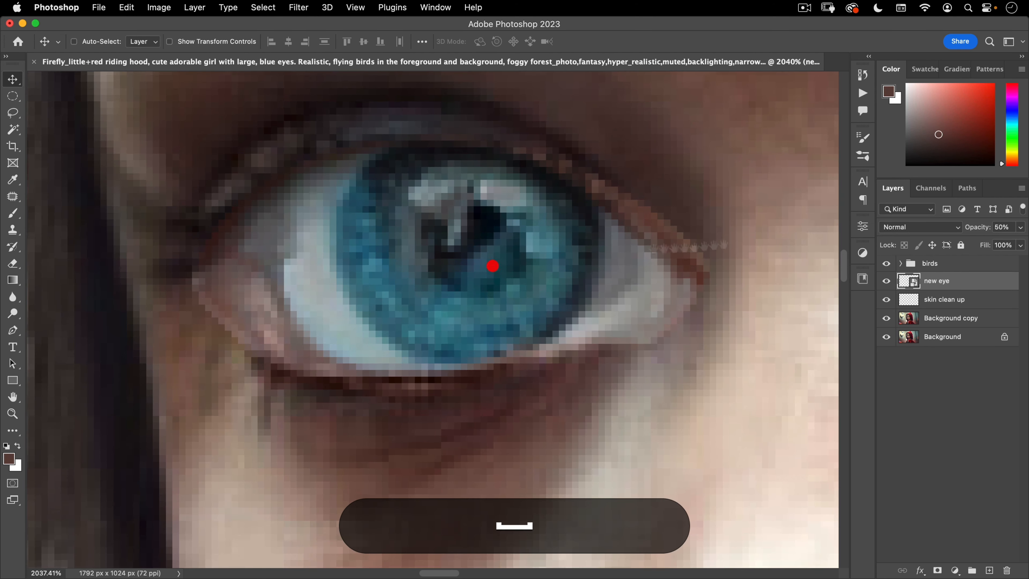
pyautogui.click(888, 282)
pyautogui.press('super+space')
pyautogui.moveTo(391, 222); pyautogui.dragTo(405, 218)
pyautogui.press('space')
pyautogui.moveTo(454, 220); pyautogui.dragTo(403, 260)
pyautogui.press('p')
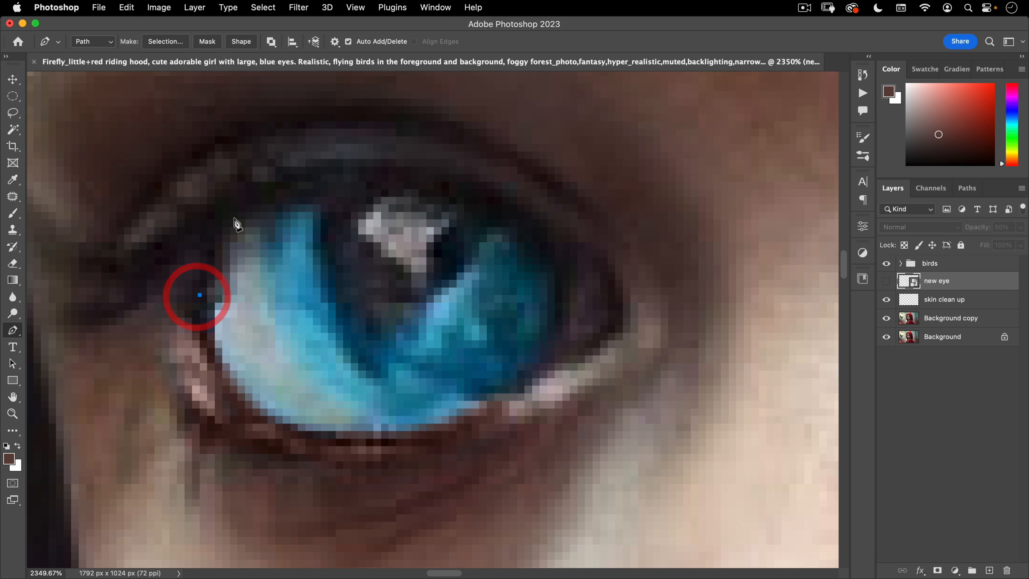
pyautogui.click(211, 228)
pyautogui.click(238, 212)
pyautogui.click(264, 196)
pyautogui.click(269, 189)
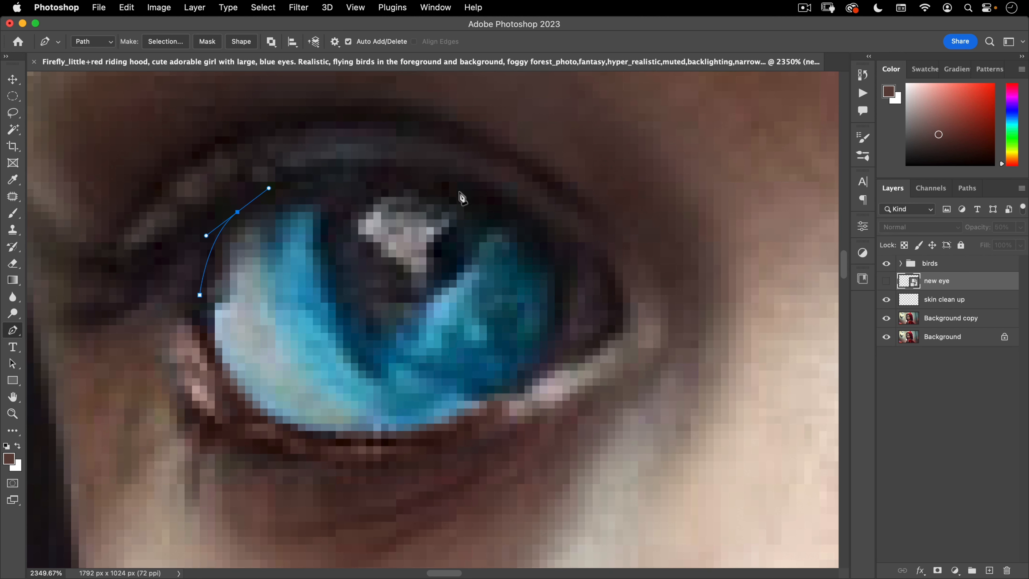
pyautogui.moveTo(491, 197); pyautogui.dragTo(539, 227)
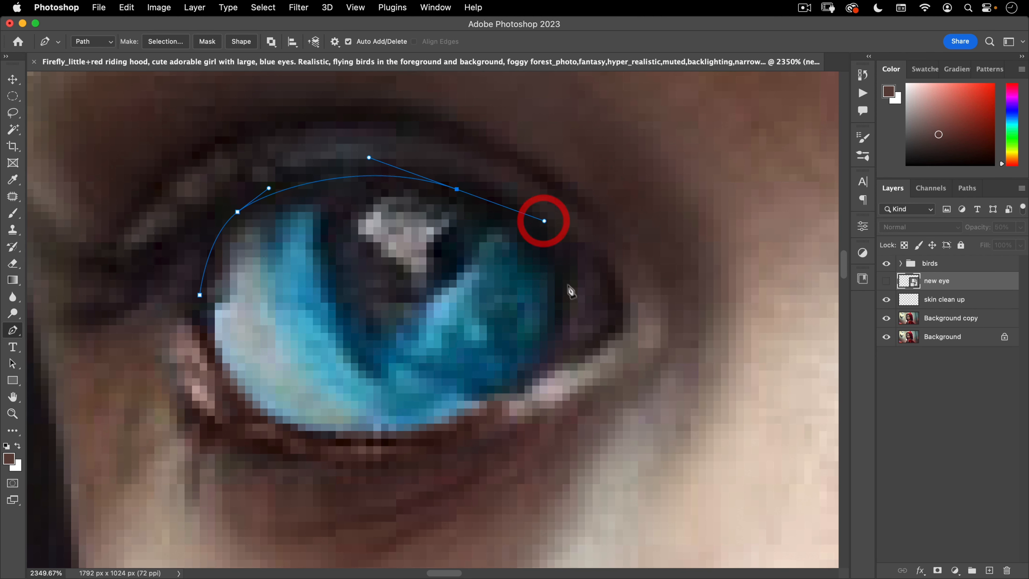
pyautogui.click(577, 265)
pyautogui.moveTo(572, 282); pyautogui.dragTo(571, 333)
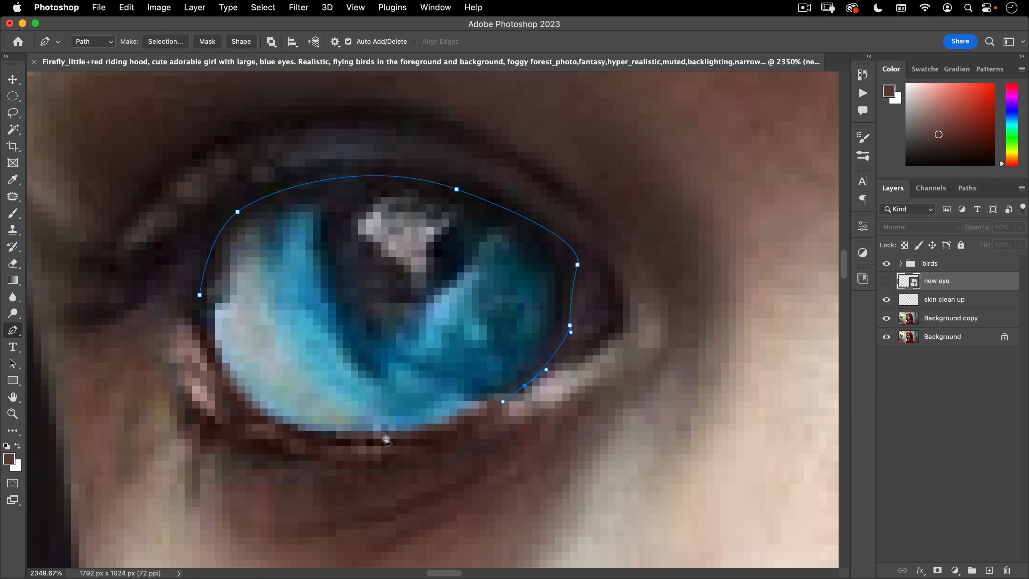
pyautogui.moveTo(222, 364); pyautogui.dragTo(216, 351)
pyautogui.click(199, 294)
# Convert the eye path into a new anti-aliased selection with a 0.5-pixel feather radius
pyautogui.moveTo(409, 273); pyautogui.dragTo(366, 310)
pyautogui.rightClick(468, 261)
pyautogui.click(504, 324)
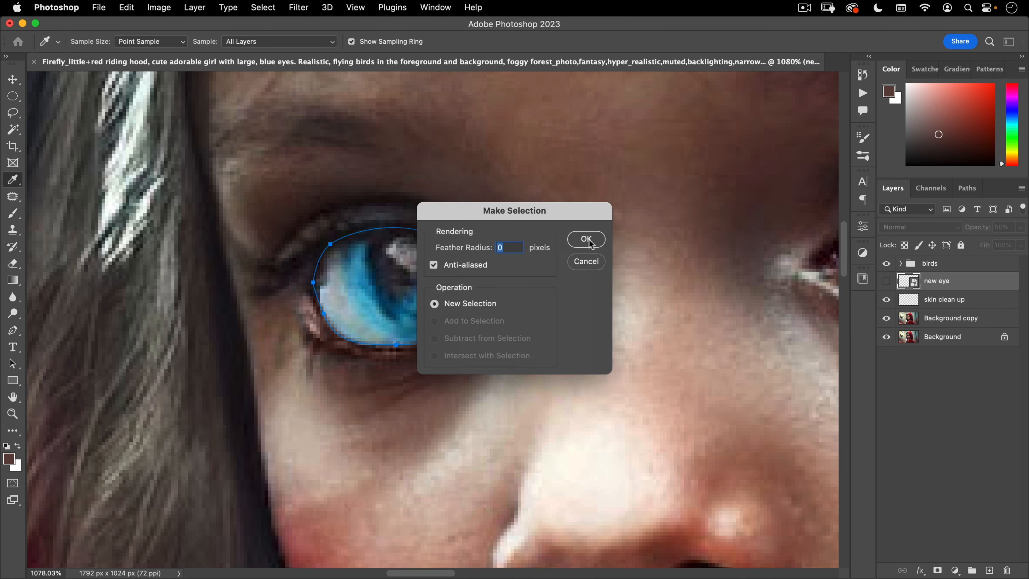
pyautogui.write('0.5')
pyautogui.press('Return')
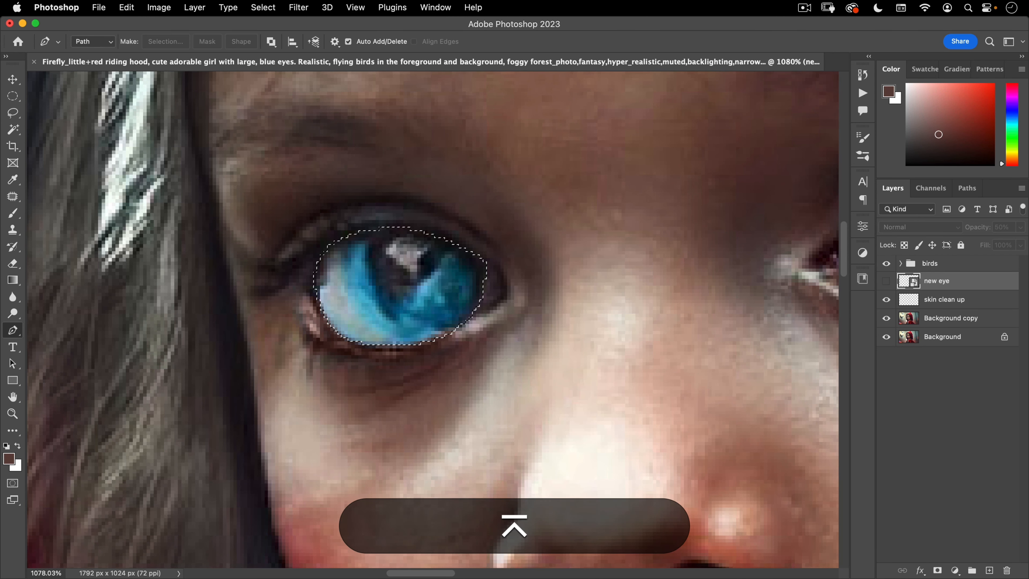
# Show the new eye layer, masked to the eye selection and at 100% opacity
pyautogui.click(887, 280)
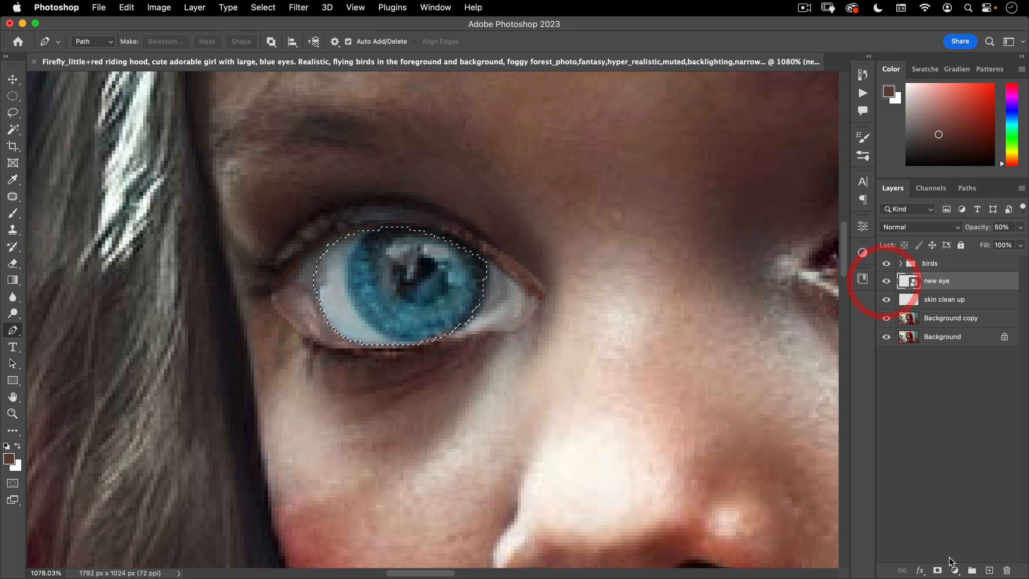
pyautogui.click(938, 570)
pyautogui.press('v')
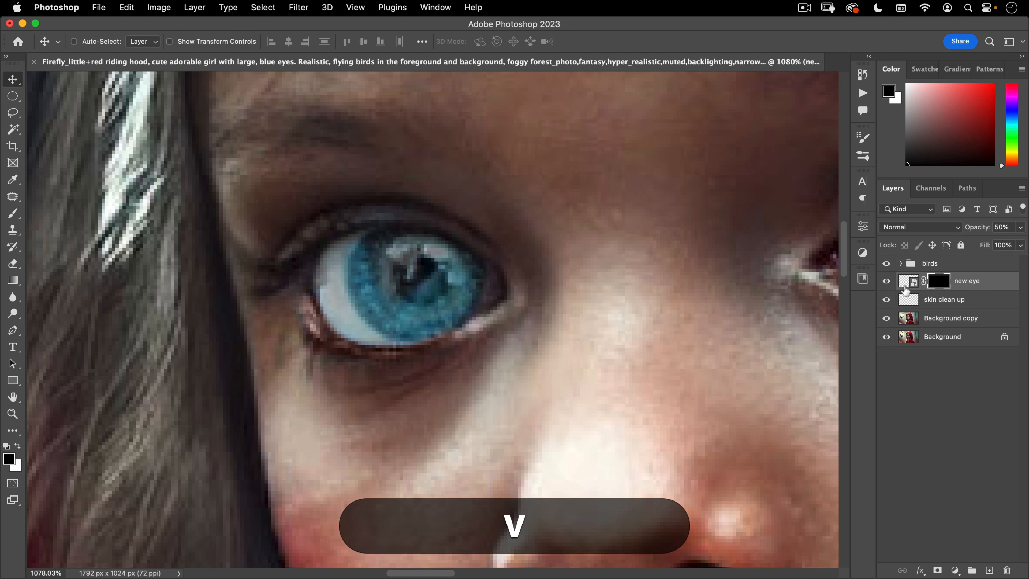
pyautogui.click(910, 281)
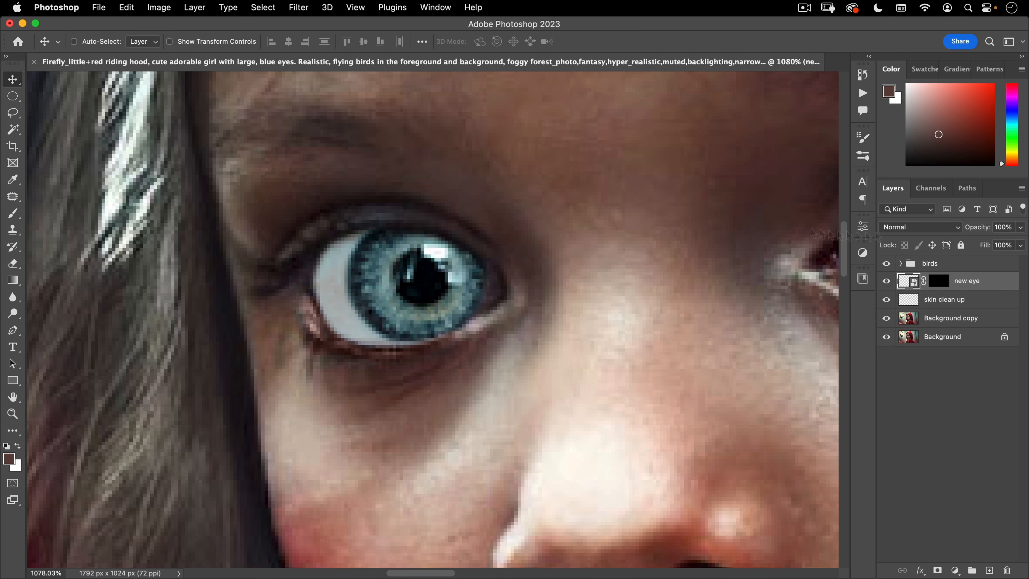
# Create a layer named "eye shadow" above the new eye layer and clip it to that layer
pyautogui.moveTo(400, 277); pyautogui.dragTo(315, 333)
pyautogui.moveTo(391, 278); pyautogui.dragTo(457, 257)
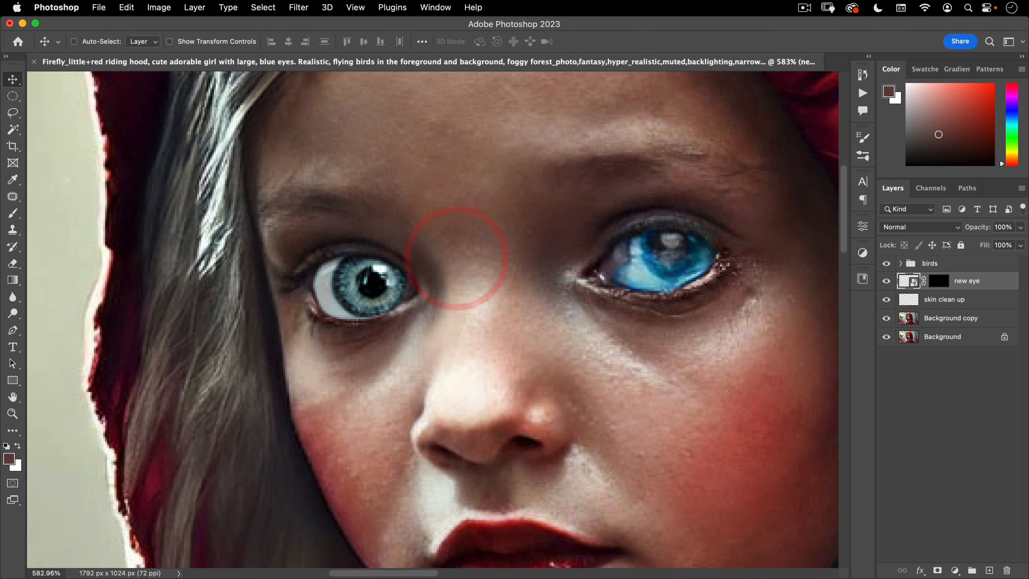
pyautogui.moveTo(412, 286); pyautogui.dragTo(381, 309)
pyautogui.moveTo(320, 320); pyautogui.dragTo(407, 272)
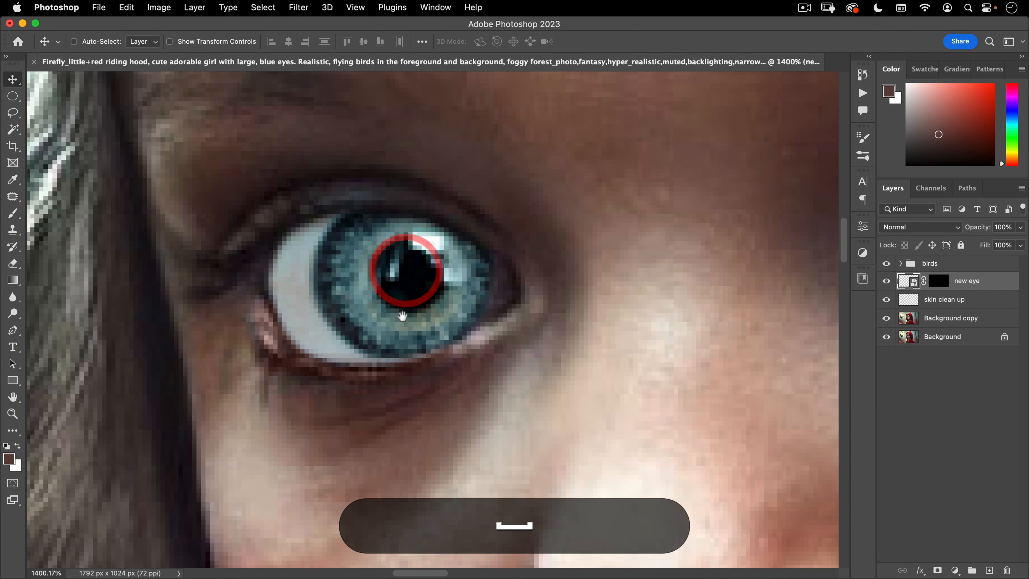
pyautogui.moveTo(403, 314); pyautogui.dragTo(402, 327)
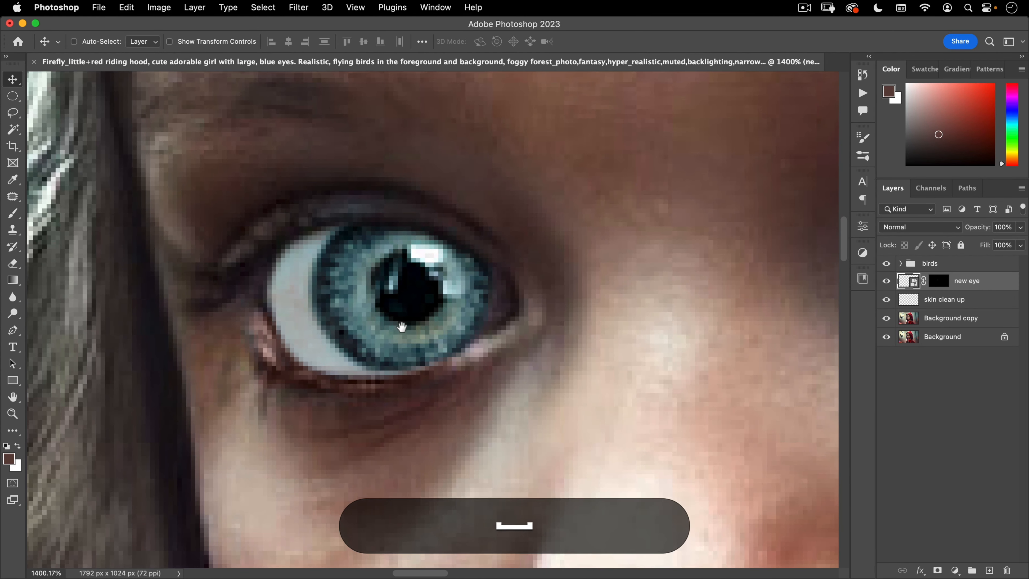
pyautogui.click(989, 571)
pyautogui.doubleClick(935, 281)
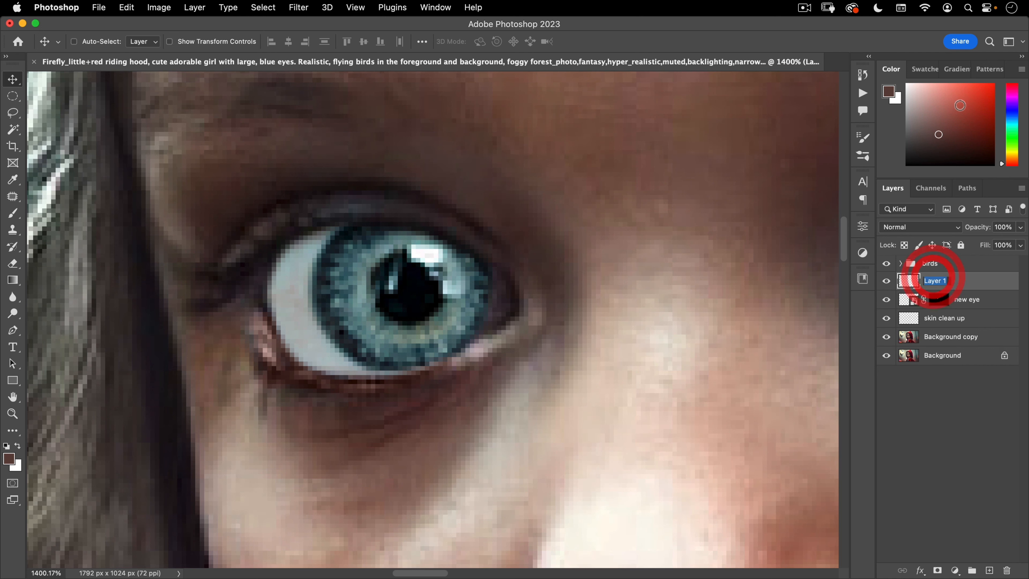
pyautogui.write('eye shadow')
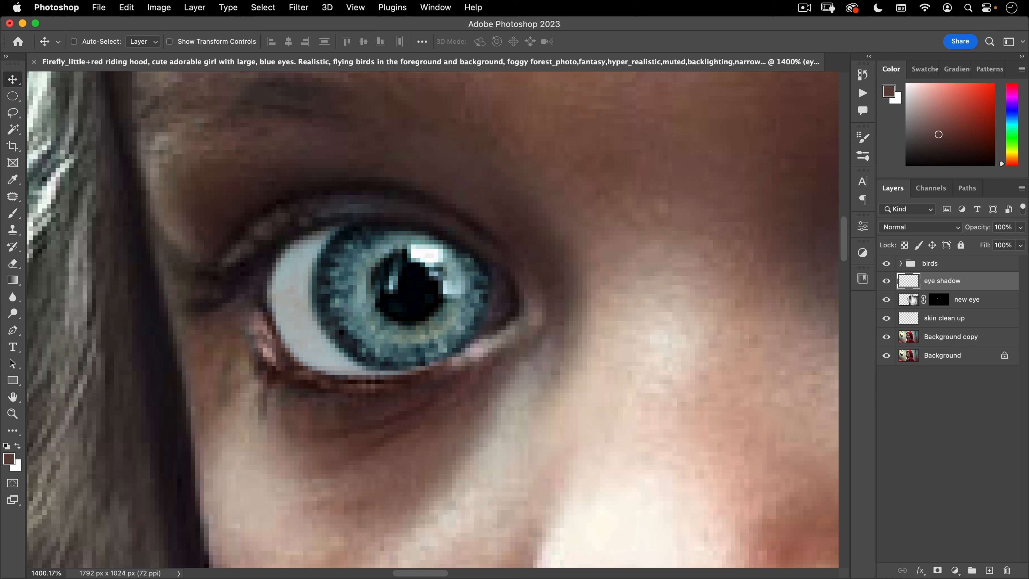
pyautogui.press('alt')
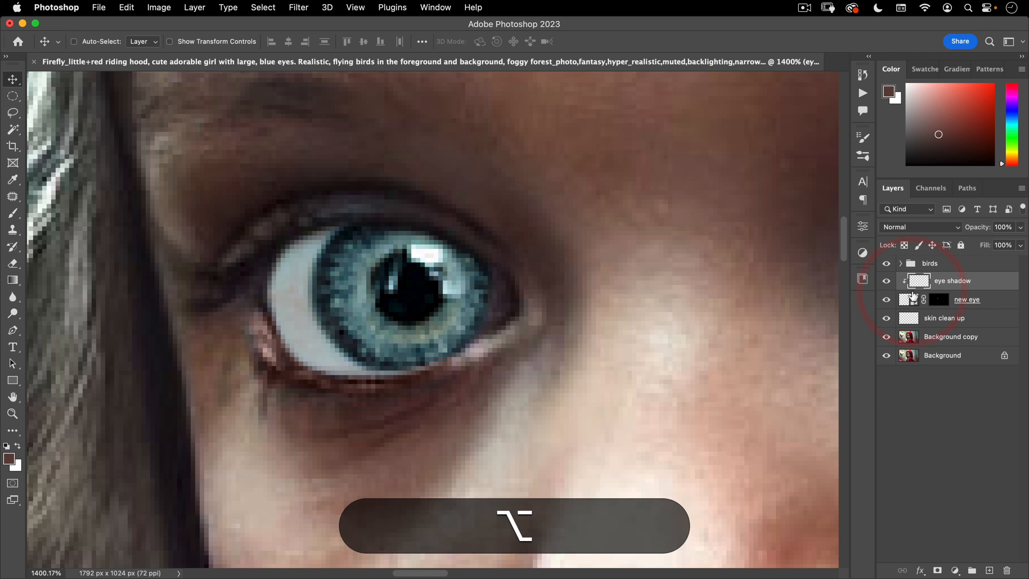
# Sample a dark colour from the eyelid and brush soft shading along the upper edge of the new eye at size 33
pyautogui.hotkey('alt', 'b')
pyautogui.press('b')
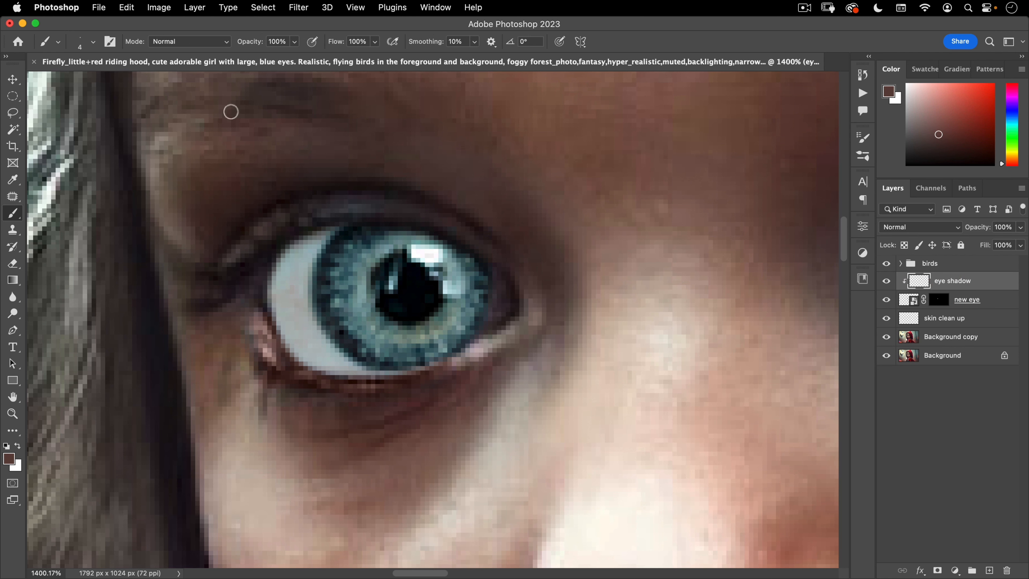
pyautogui.hotkey('ctrl', 'alt')
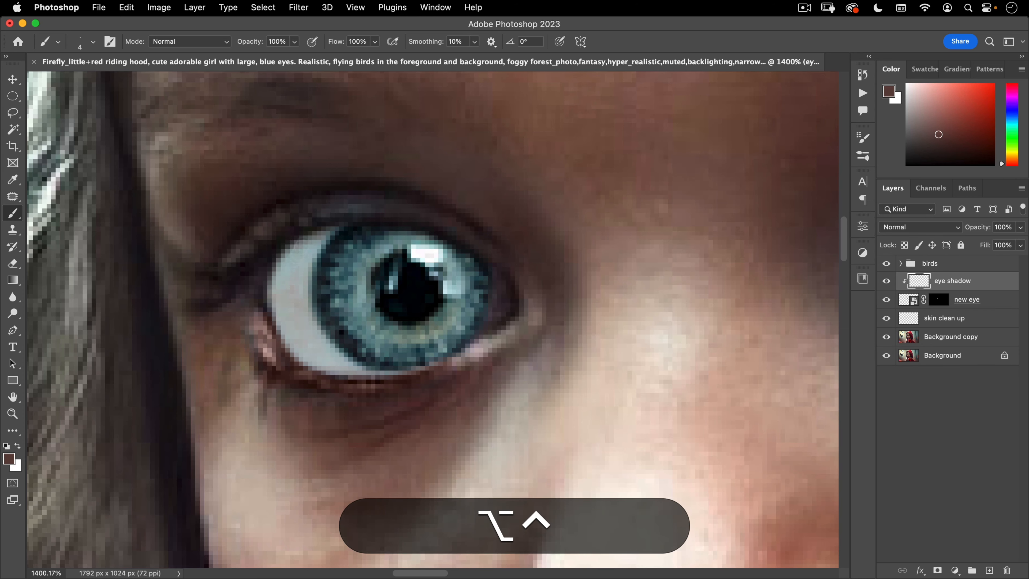
pyautogui.keyDown('alt'); pyautogui.click(284, 246); pyautogui.keyUp('alt')
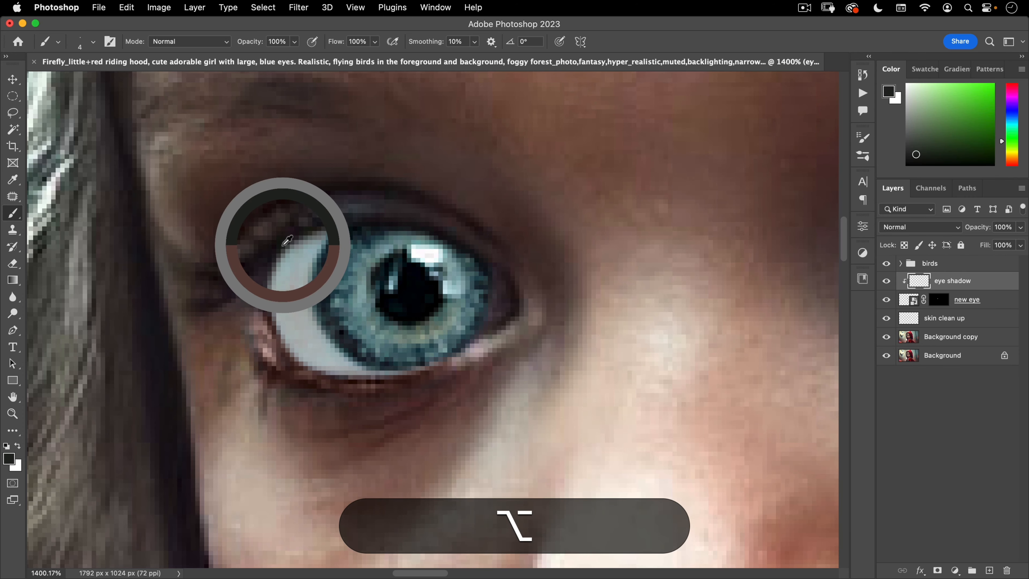
pyautogui.moveTo(269, 270)
pyautogui.mouseDown()
pyautogui.moveTo(384, 245)
pyautogui.moveTo(271, 287)
pyautogui.moveTo(251, 307)
pyautogui.moveTo(455, 243)
pyautogui.moveTo(361, 277)
pyautogui.mouseUp()
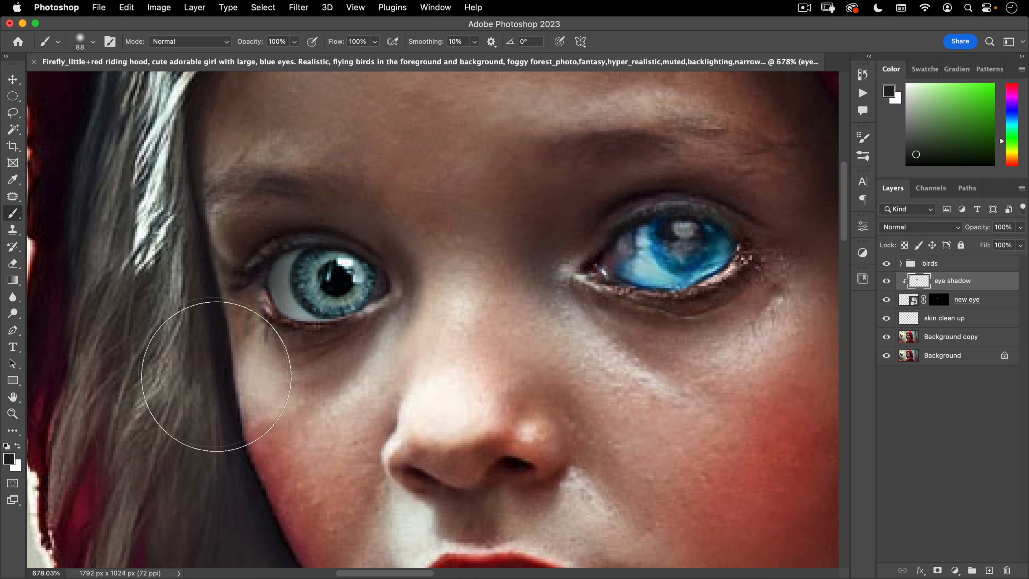
pyautogui.moveTo(197, 201); pyautogui.dragTo(77, 225)
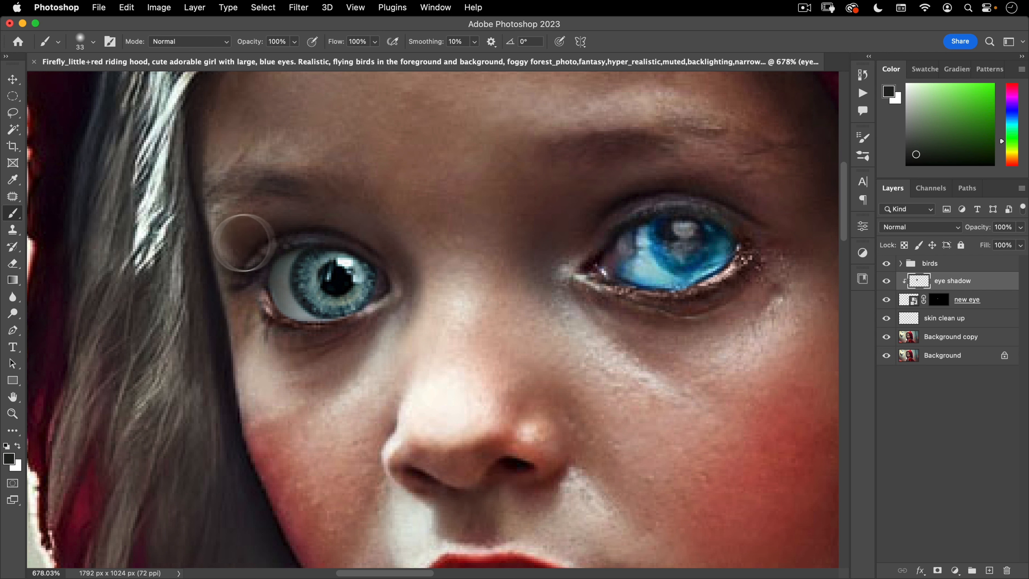
pyautogui.moveTo(200, 282); pyautogui.dragTo(291, 176)
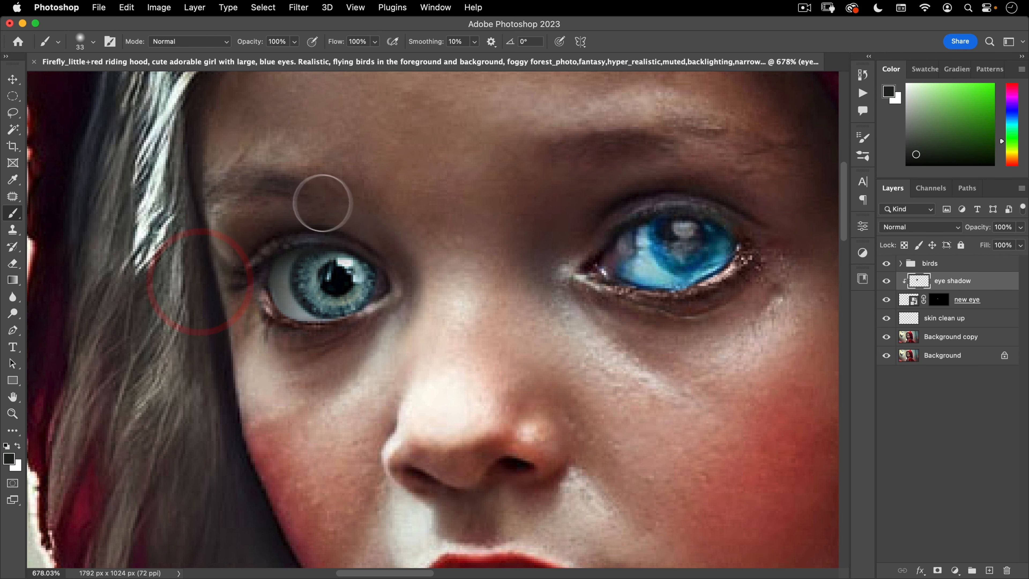
pyautogui.moveTo(389, 223); pyautogui.dragTo(254, 201)
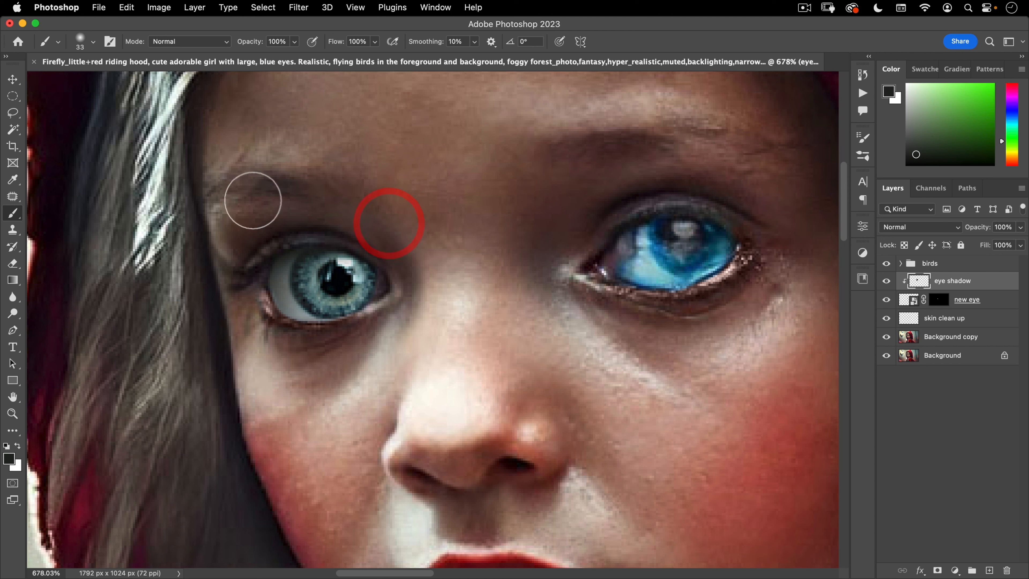
# Set the foreground colour to black and deepen the shading around the upper and outer edges of the new eye
pyautogui.click(8, 458)
pyautogui.click(526, 351)
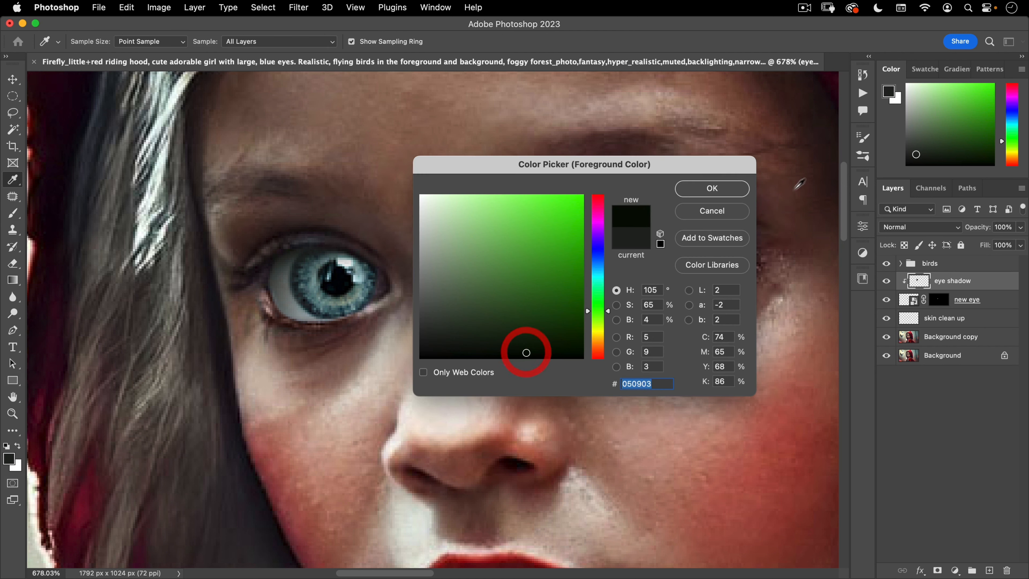
pyautogui.click(689, 189)
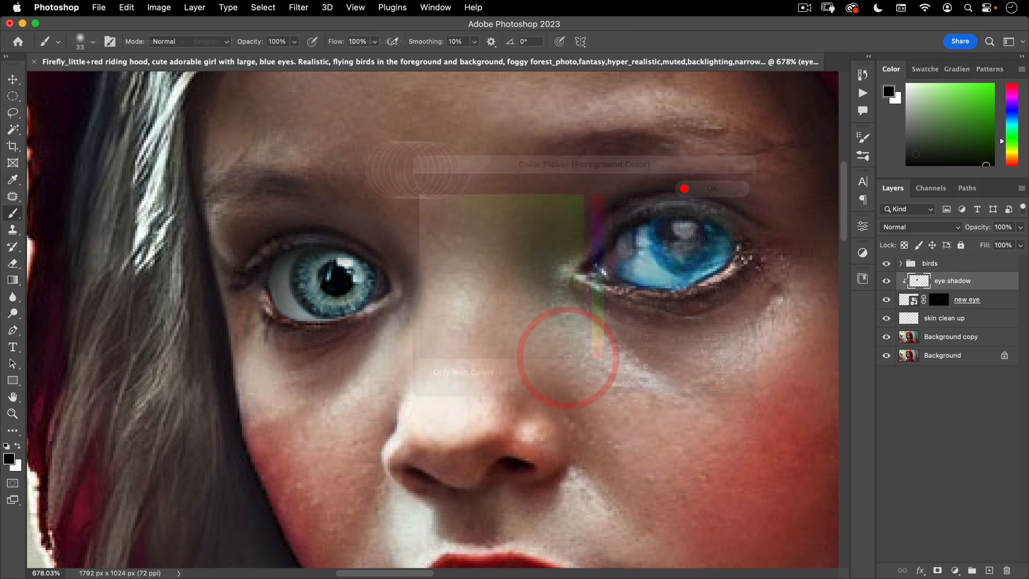
pyautogui.moveTo(341, 265); pyautogui.dragTo(245, 388)
pyautogui.moveTo(323, 285); pyautogui.dragTo(413, 212)
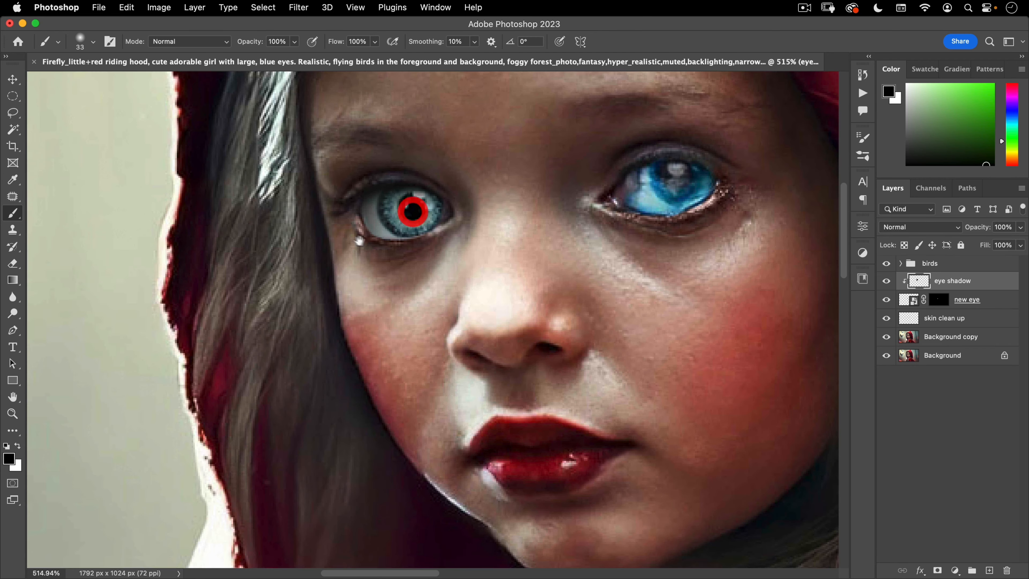
pyautogui.moveTo(382, 284); pyautogui.dragTo(373, 368)
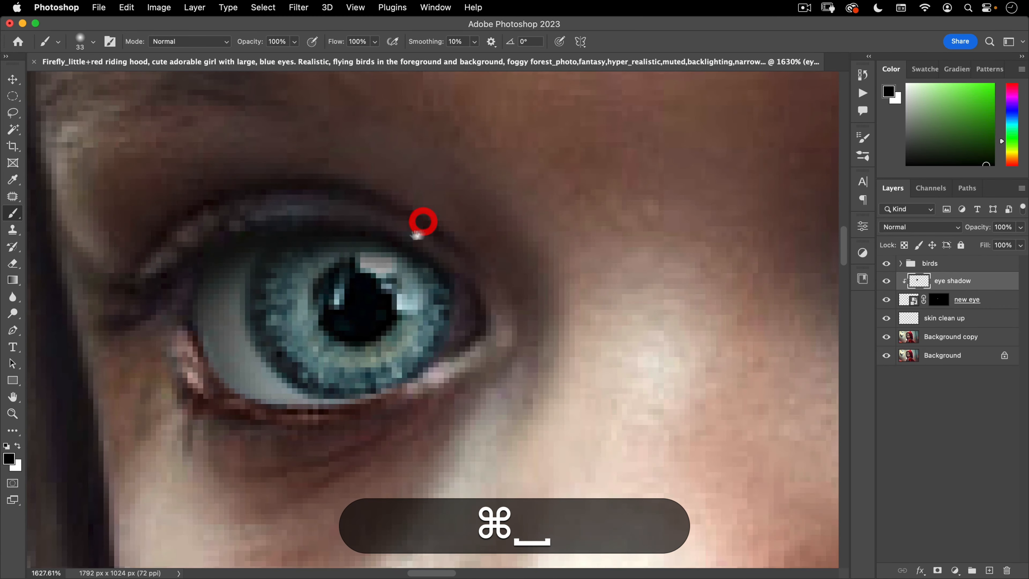
# Add a clipped Overlay layer directly above the new eye layer and reset the foreground and background colours to black and white
pyautogui.click(915, 304)
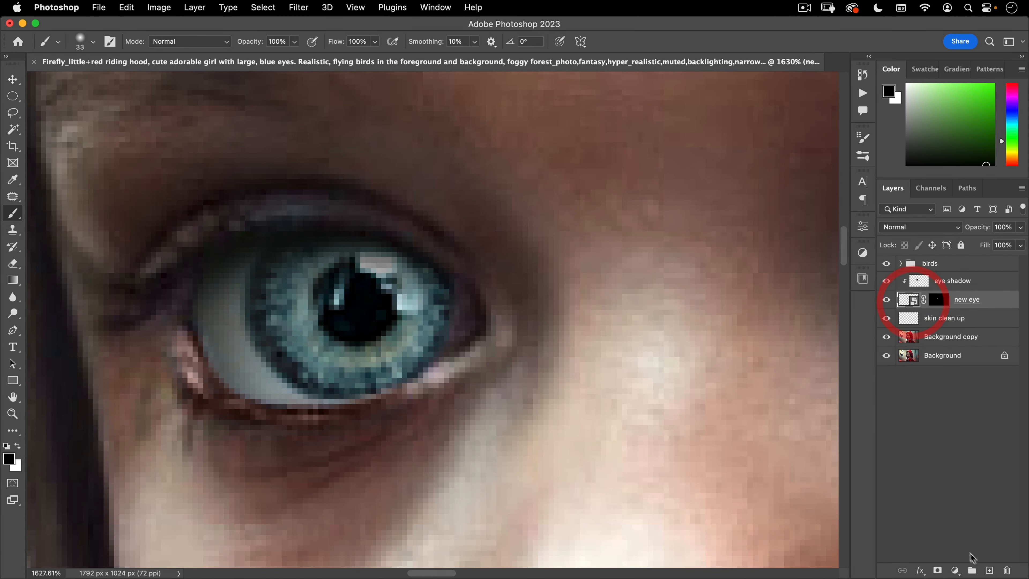
pyautogui.click(990, 570)
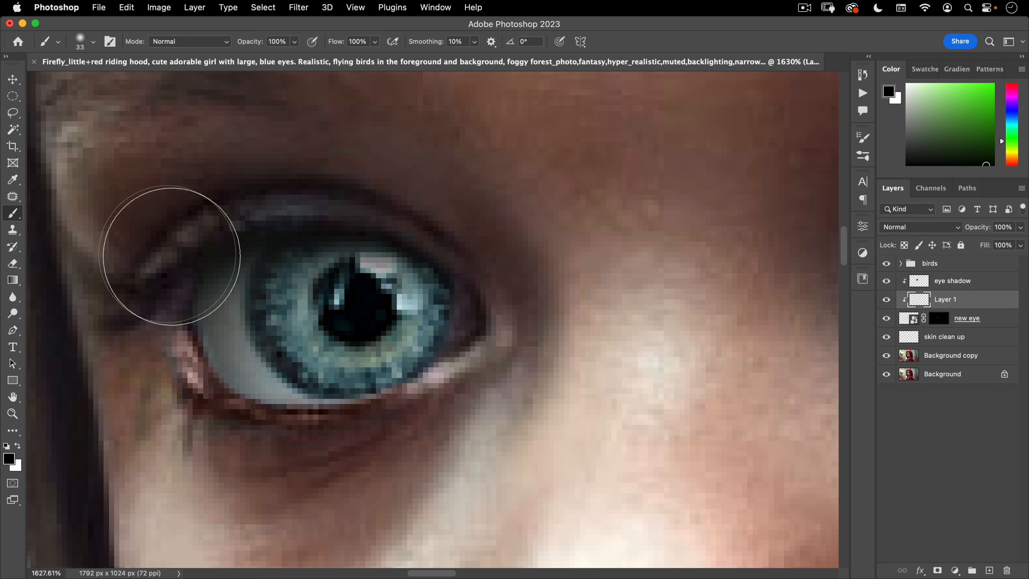
pyautogui.click(924, 232)
pyautogui.click(913, 397)
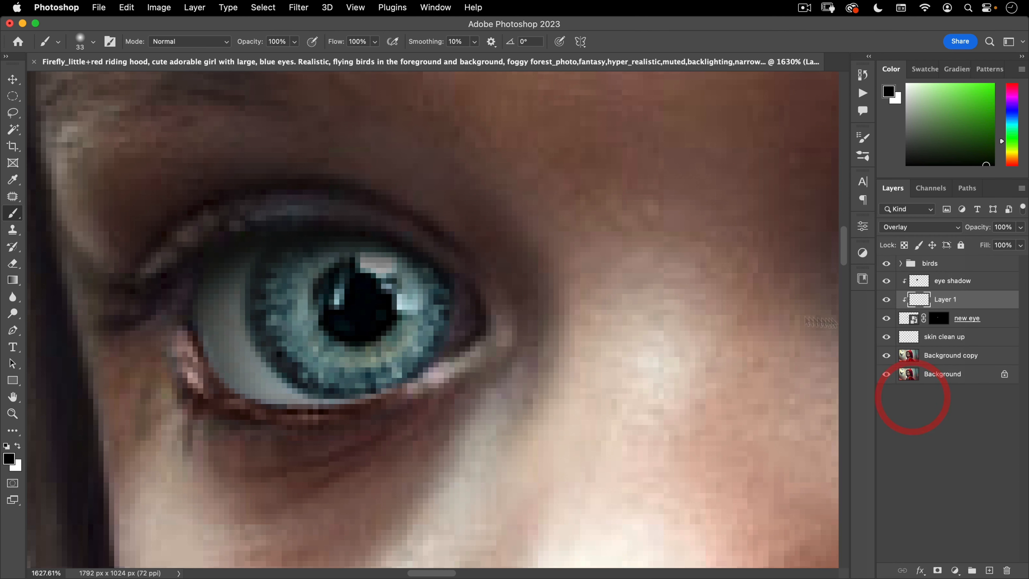
pyautogui.press('d')
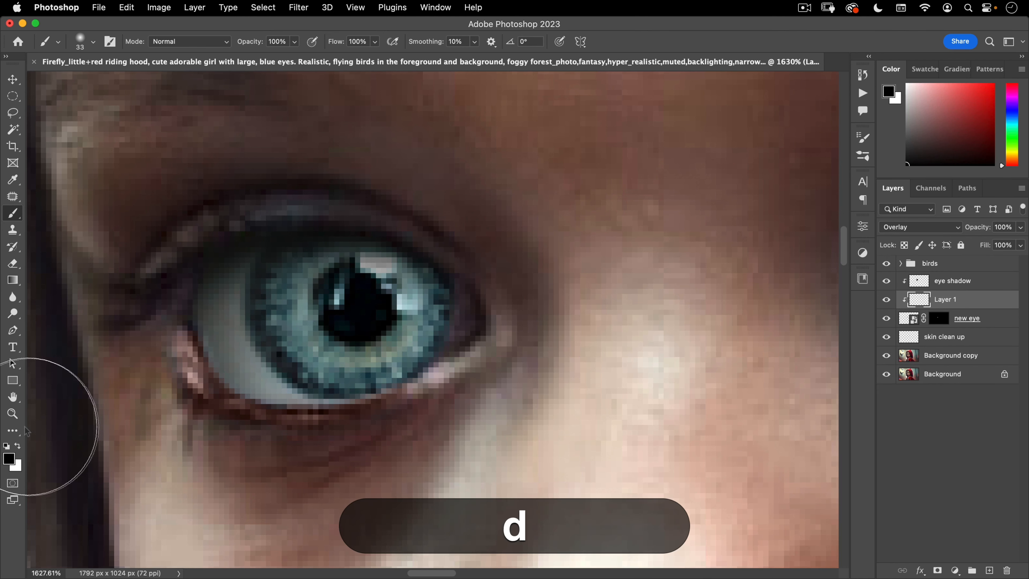
# Brush black at size 18 over the upper part of the new eye on the clipped Overlay layer to darken it
pyautogui.moveTo(294, 266)
pyautogui.mouseDown()
pyautogui.moveTo(200, 289)
pyautogui.moveTo(289, 287)
pyautogui.mouseUp()
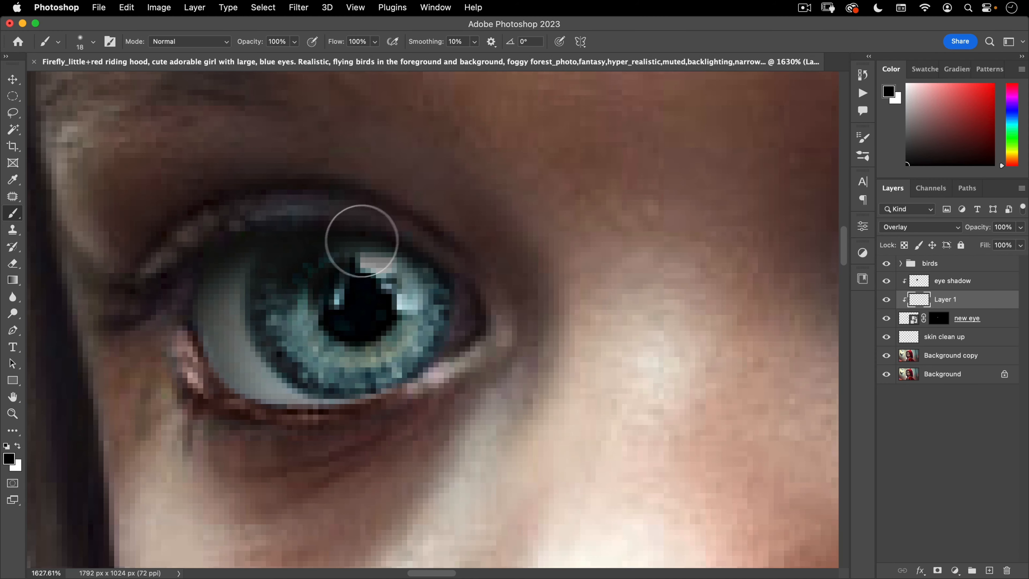
pyautogui.moveTo(361, 241); pyautogui.dragTo(346, 255)
pyautogui.moveTo(424, 292); pyautogui.dragTo(425, 285)
pyautogui.moveTo(294, 268); pyautogui.dragTo(184, 315)
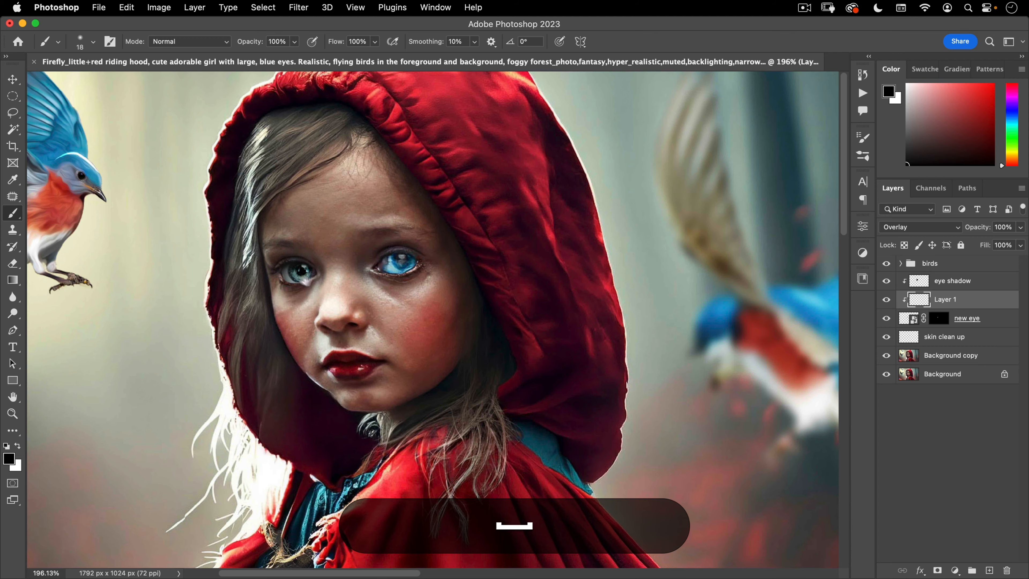
# Set the opacity of the clipped Overlay layer above the new eye to 80%
pyautogui.moveTo(280, 263); pyautogui.dragTo(342, 217)
pyautogui.press('v')
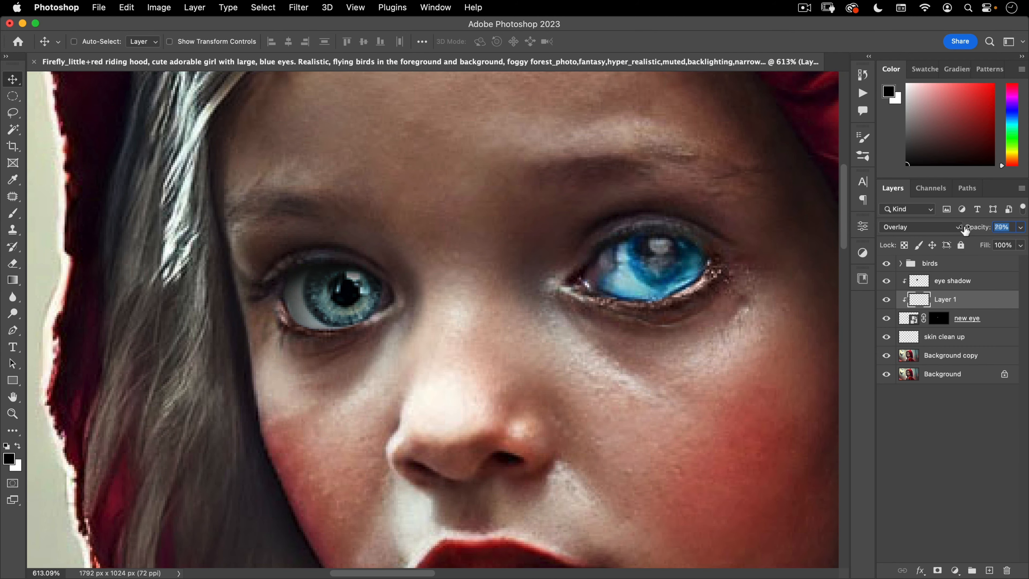
pyautogui.moveTo(967, 230); pyautogui.dragTo(965, 232)
pyautogui.moveTo(497, 265); pyautogui.dragTo(464, 287)
pyautogui.moveTo(489, 288); pyautogui.dragTo(307, 273)
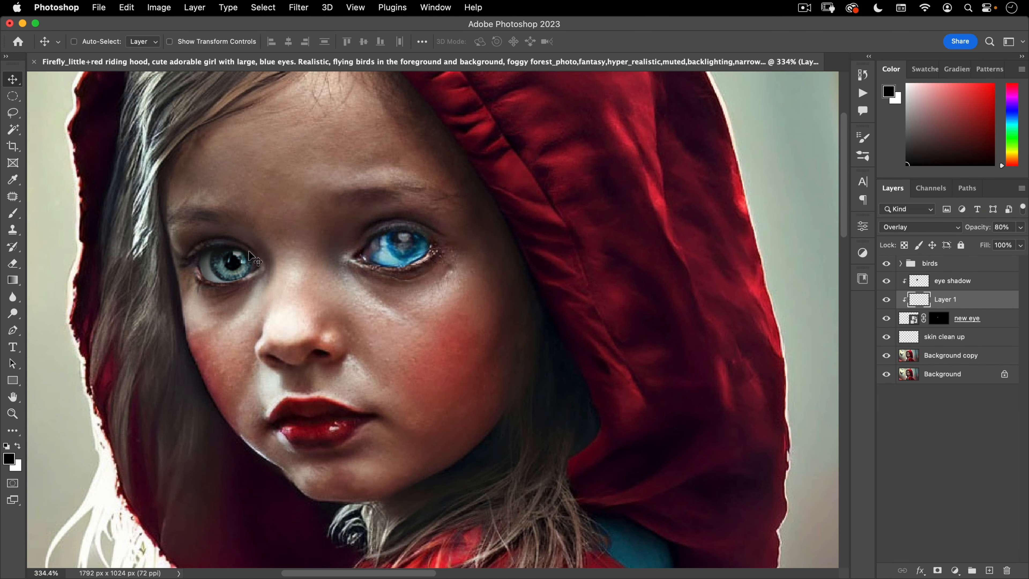
pyautogui.moveTo(372, 260); pyautogui.dragTo(421, 272)
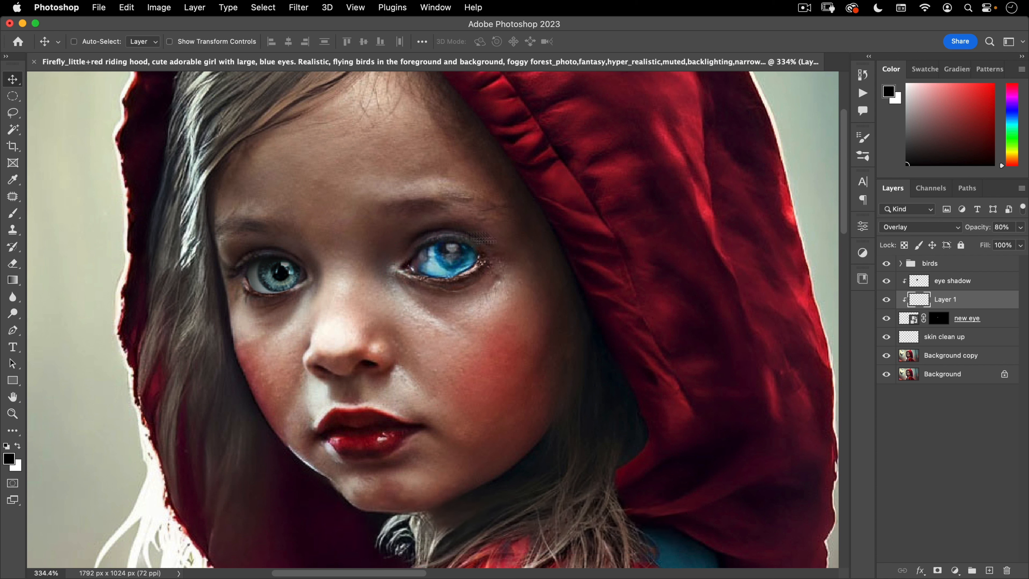
# Duplicate the new eye layer with its two clipped shading layers and place the copies over the girl's other eye
pyautogui.click(985, 320)
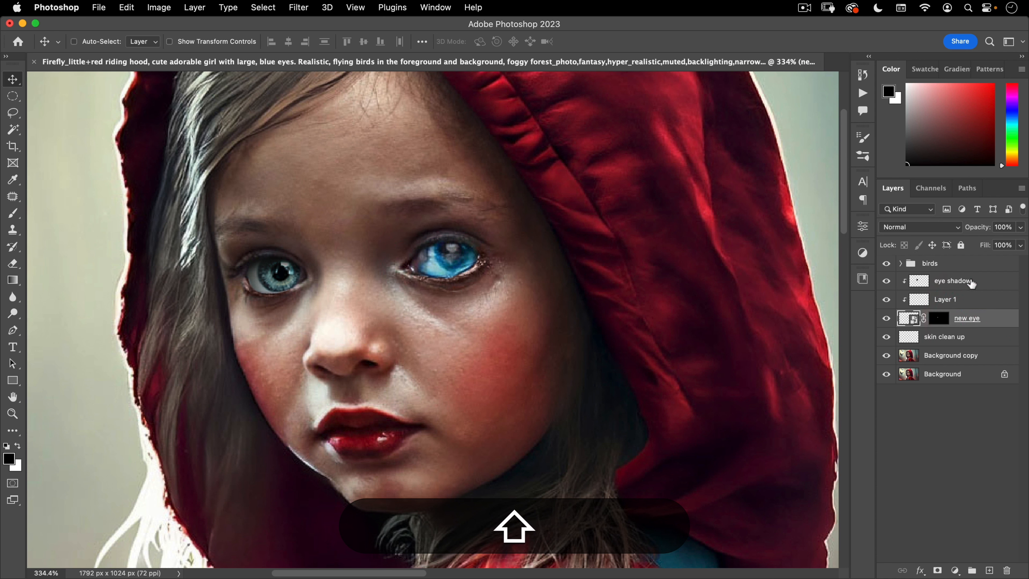
pyautogui.keyDown('shift'); pyautogui.click(969, 286); pyautogui.keyUp('shift')
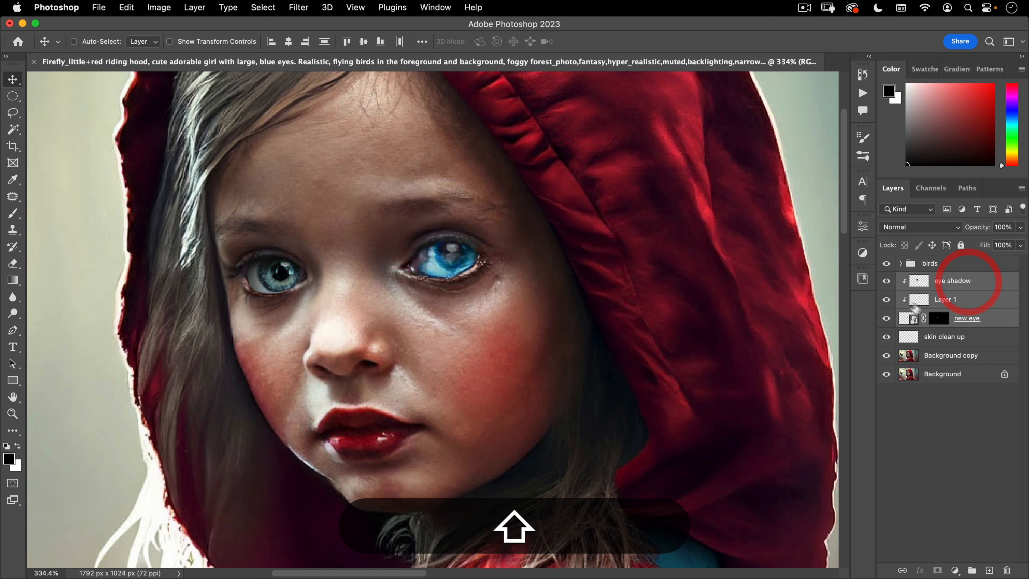
pyautogui.moveTo(911, 314); pyautogui.dragTo(926, 281)
pyautogui.moveTo(312, 309); pyautogui.dragTo(408, 287)
pyautogui.press('space')
pyautogui.moveTo(462, 231); pyautogui.dragTo(516, 198)
pyautogui.moveTo(482, 296); pyautogui.dragTo(488, 327)
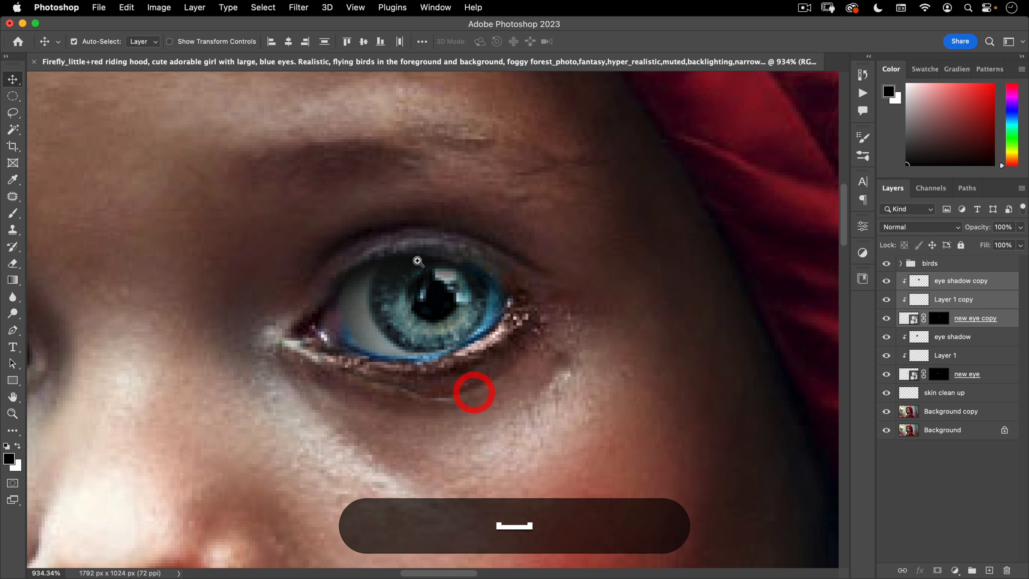
pyautogui.moveTo(419, 260); pyautogui.dragTo(458, 170)
pyautogui.moveTo(438, 254); pyautogui.dragTo(423, 223)
# Delete the layer mask of the new eye copy layer and hide that layer
pyautogui.rightClick(947, 319)
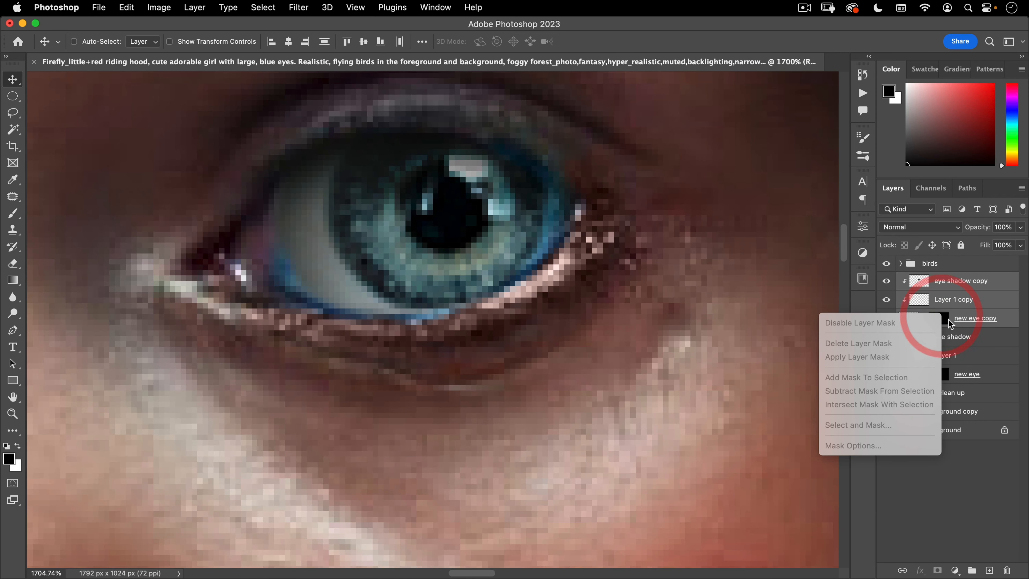
pyautogui.doubleClick(946, 321)
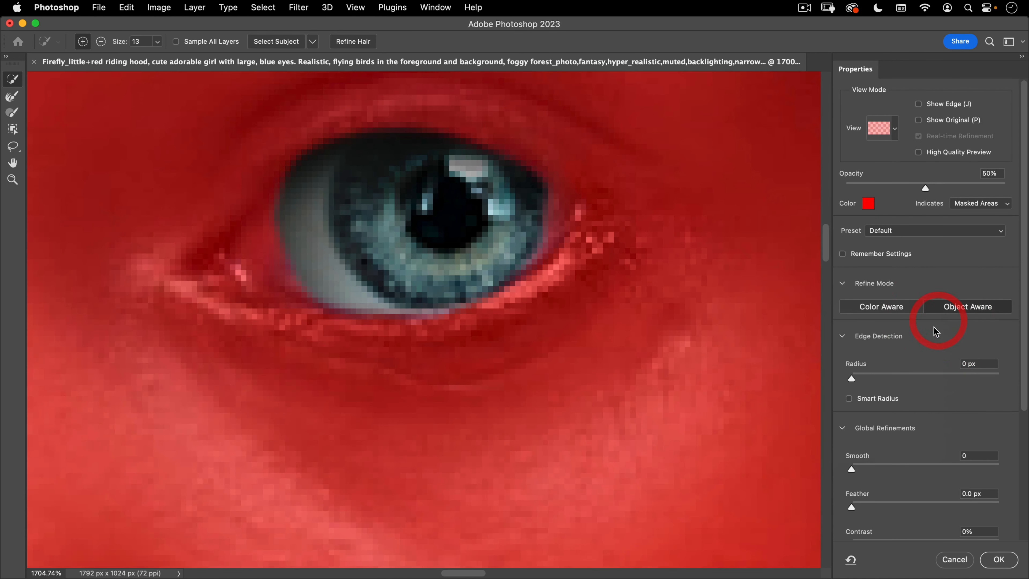
pyautogui.press('Escape')
pyautogui.rightClick(937, 322)
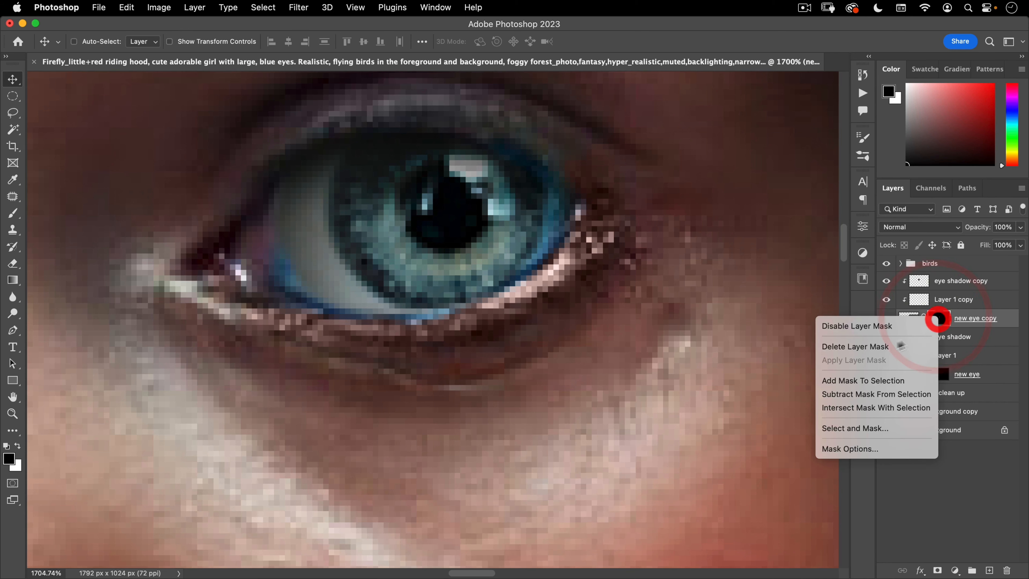
pyautogui.click(875, 344)
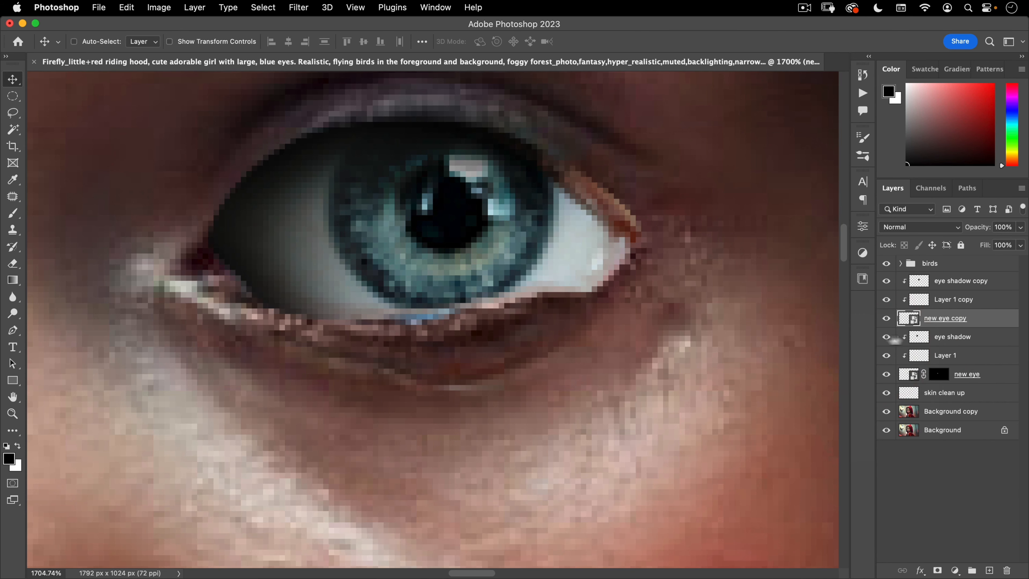
pyautogui.click(887, 318)
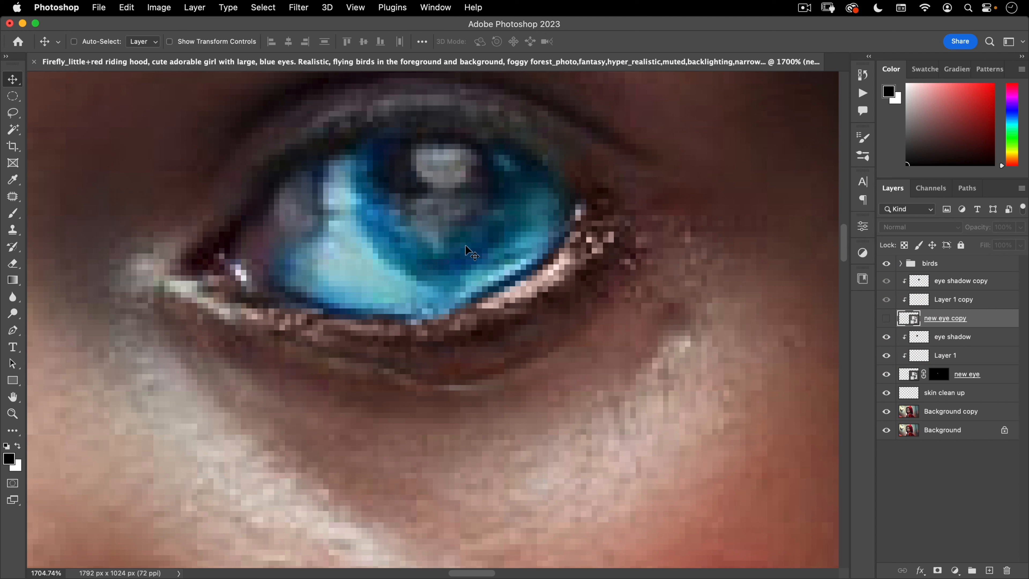
# Trace the original blue eye's opening with the Pen tool and convert the path to a selection feathered by 0.5 pixels
pyautogui.press('p')
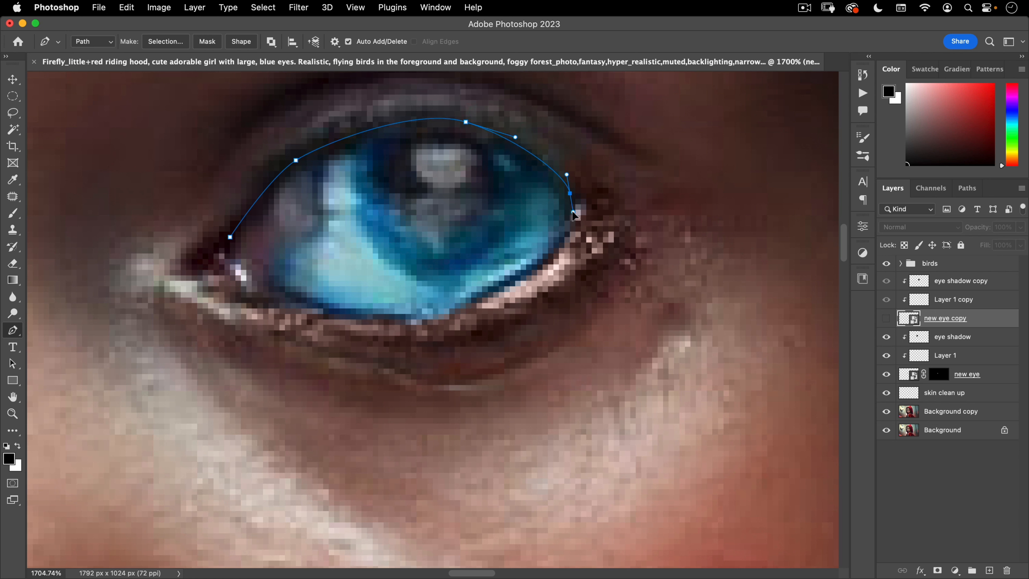
pyautogui.moveTo(536, 270); pyautogui.dragTo(531, 274)
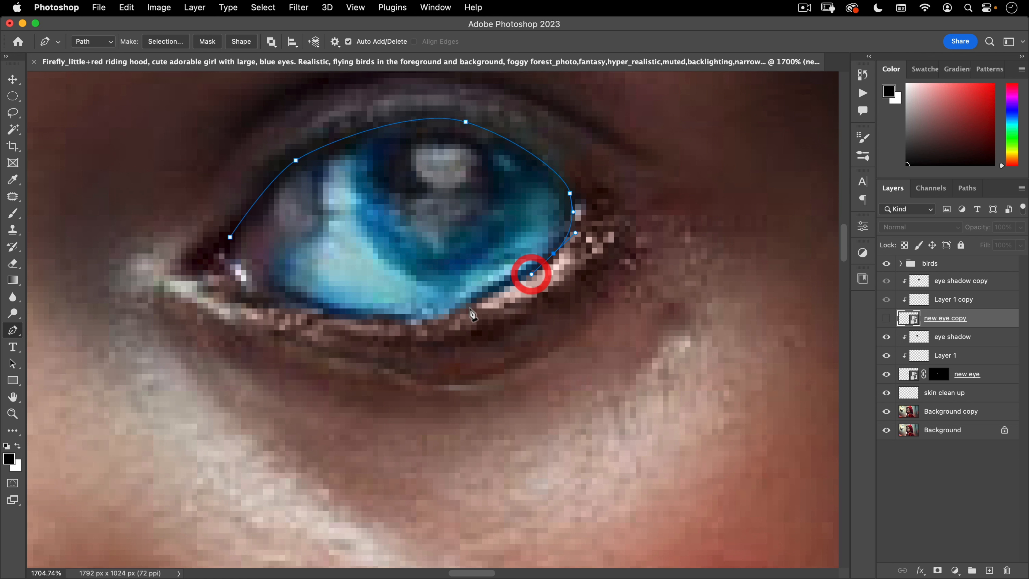
pyautogui.click(460, 308)
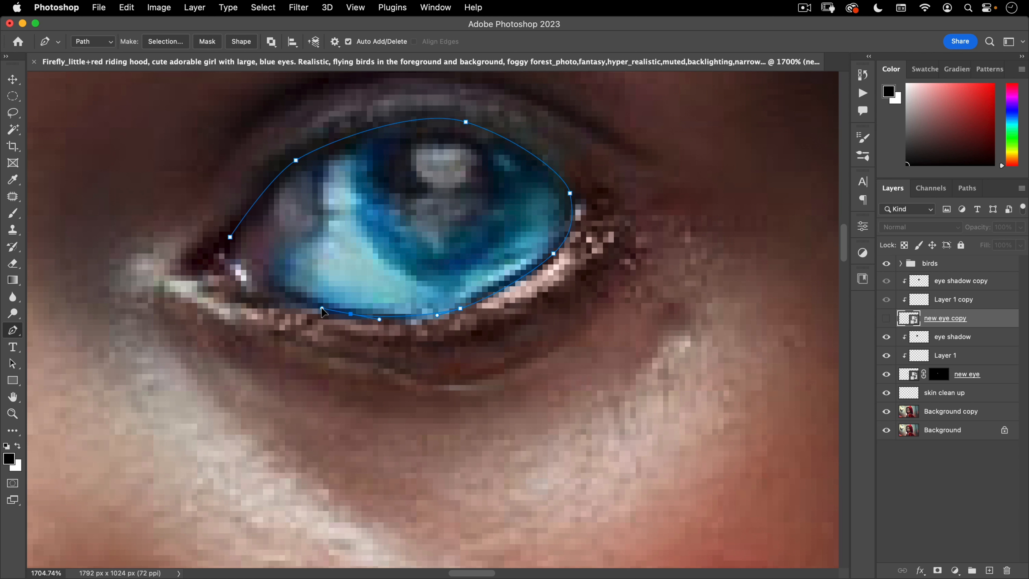
pyautogui.press('super+z')
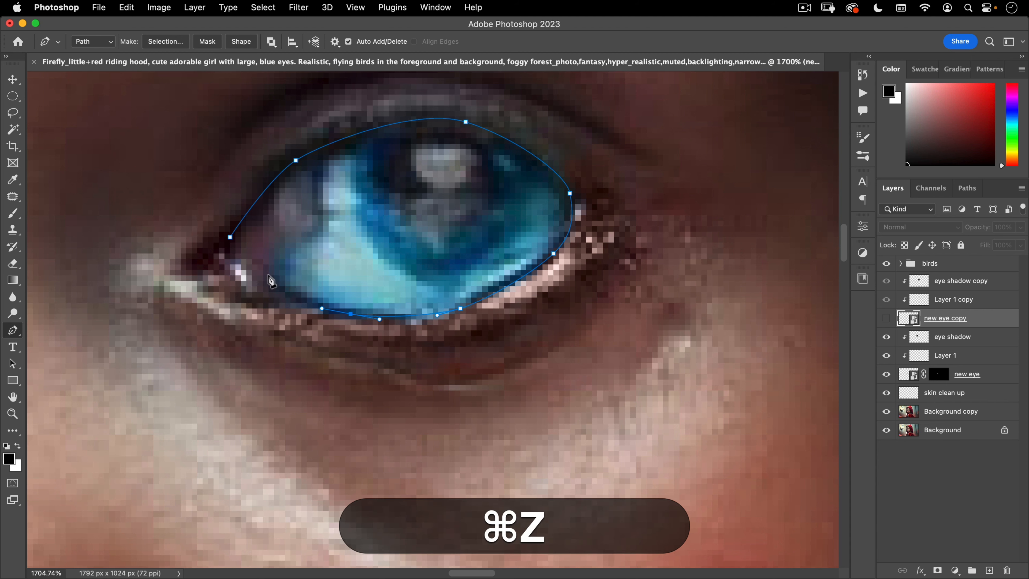
pyautogui.click(248, 253)
pyautogui.rightClick(311, 194)
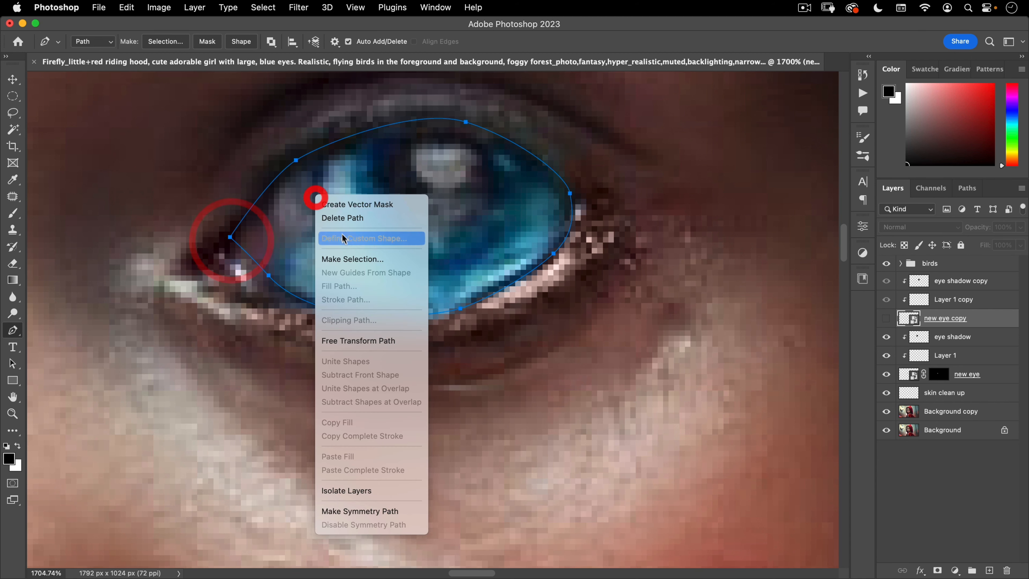
pyautogui.click(349, 257)
pyautogui.press('Return')
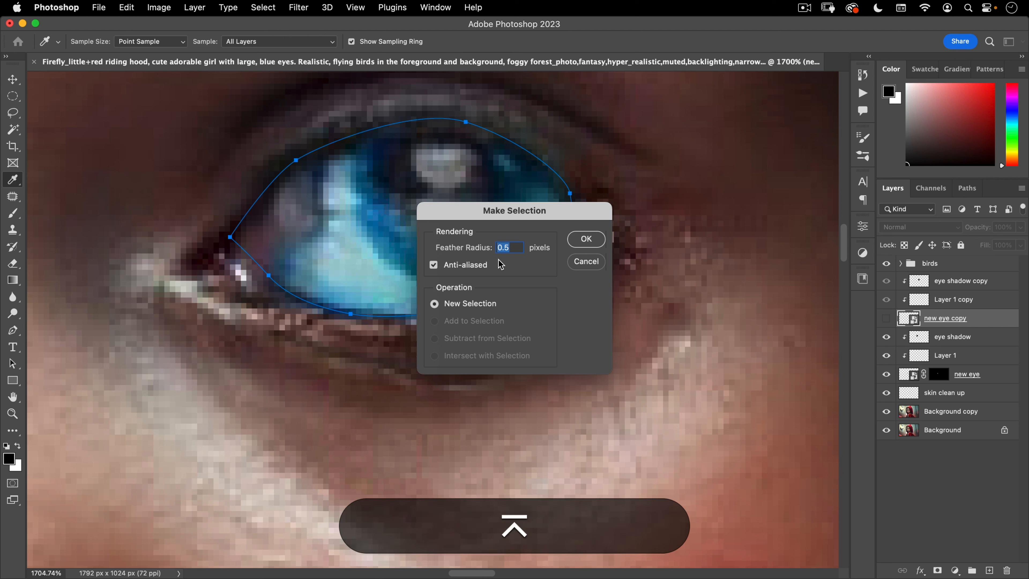
# Show the new eye copy layer and mask it with the eye-shaped selection
pyautogui.click(886, 319)
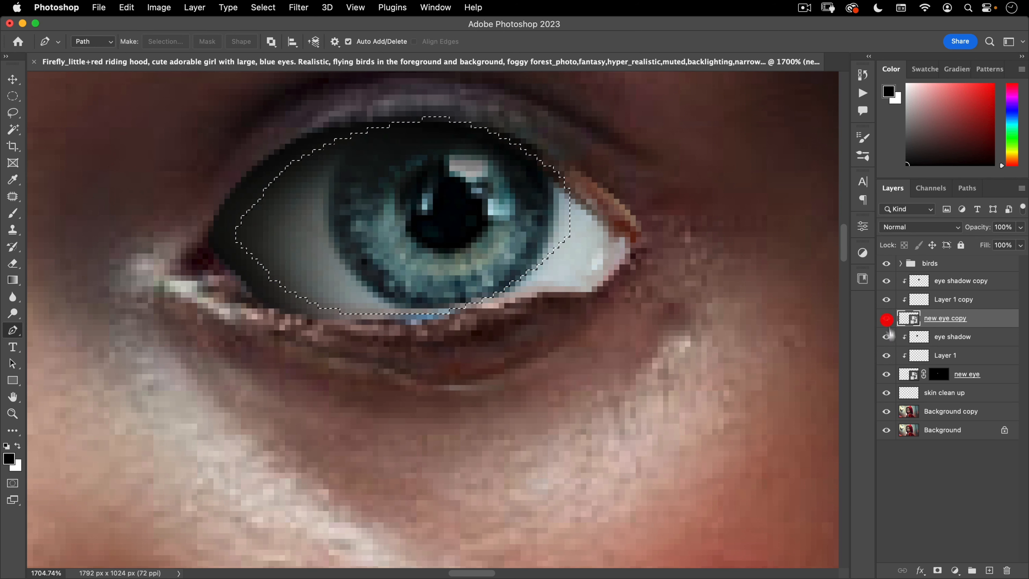
pyautogui.click(940, 570)
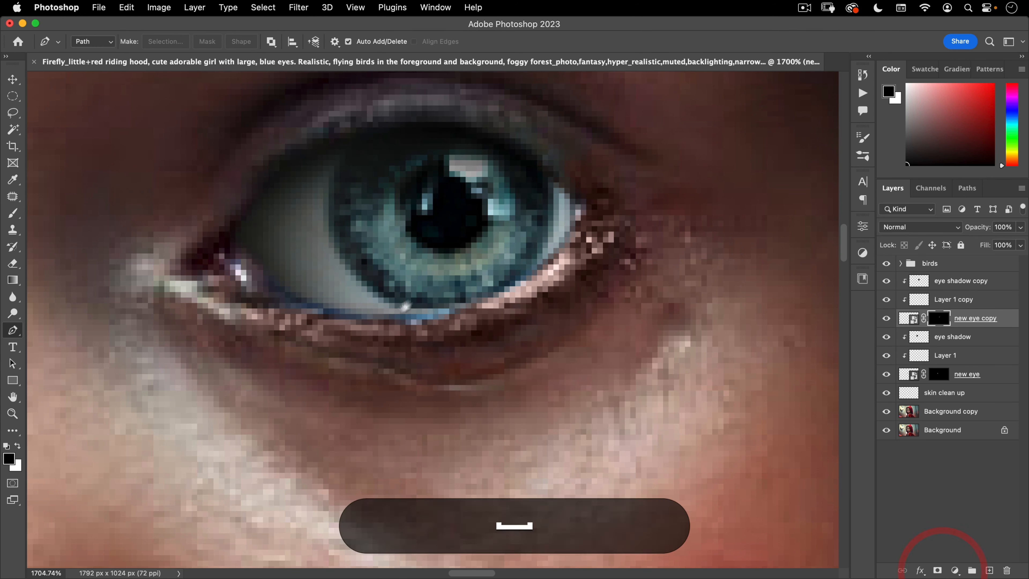
pyautogui.moveTo(446, 265); pyautogui.dragTo(464, 200)
pyautogui.press('v')
# Delete the eye shadow copy layer
pyautogui.click(958, 280)
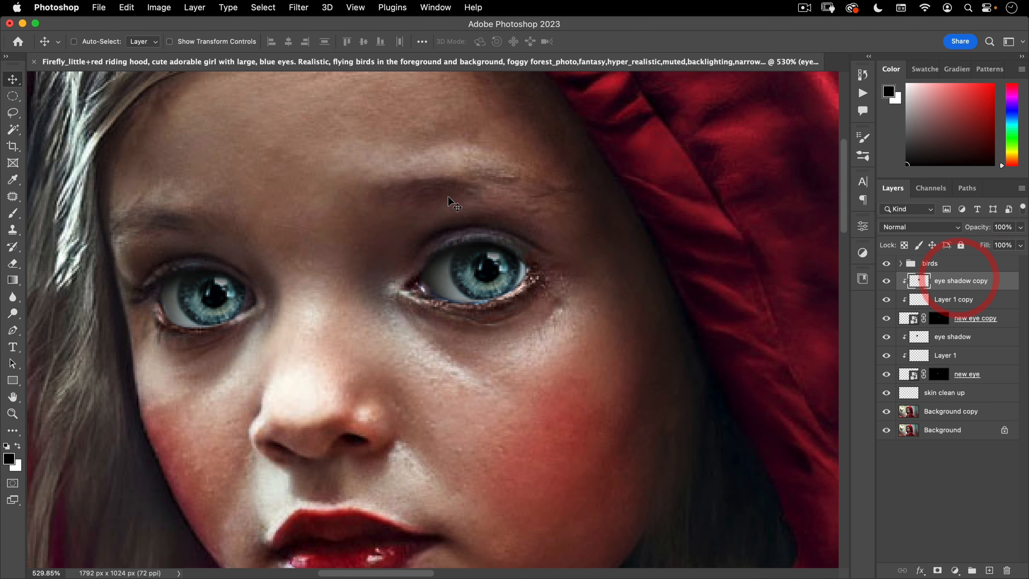
pyautogui.moveTo(449, 138); pyautogui.dragTo(427, 207)
pyautogui.press('Delete')
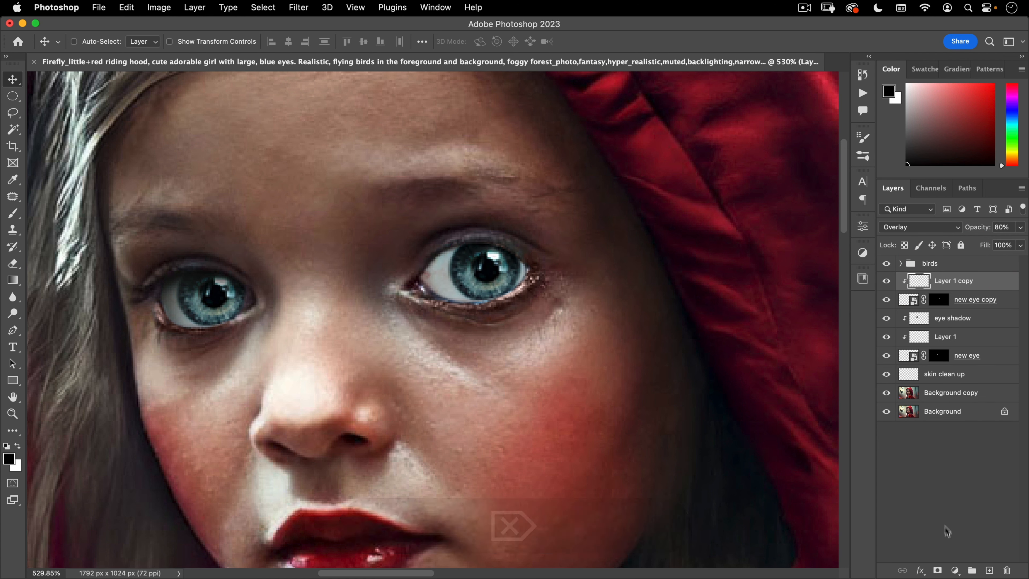
# Add a layer above Layer 1 copy, enlarge the brush to size 101 and clip the new layer to the copied eye
pyautogui.click(990, 571)
pyautogui.press('b')
pyautogui.keyDown('ctrl'); pyautogui.keyDown('alt'); pyautogui.moveTo(376, 197); pyautogui.dragTo(558, 121); pyautogui.keyUp('alt'); pyautogui.keyUp('ctrl')
pyautogui.keyDown('ctrl'); pyautogui.keyDown('alt'); pyautogui.moveTo(307, 197); pyautogui.dragTo(343, 192); pyautogui.keyUp('alt'); pyautogui.keyUp('ctrl')
pyautogui.moveTo(357, 154); pyautogui.dragTo(381, 150)
pyautogui.press('super+z')
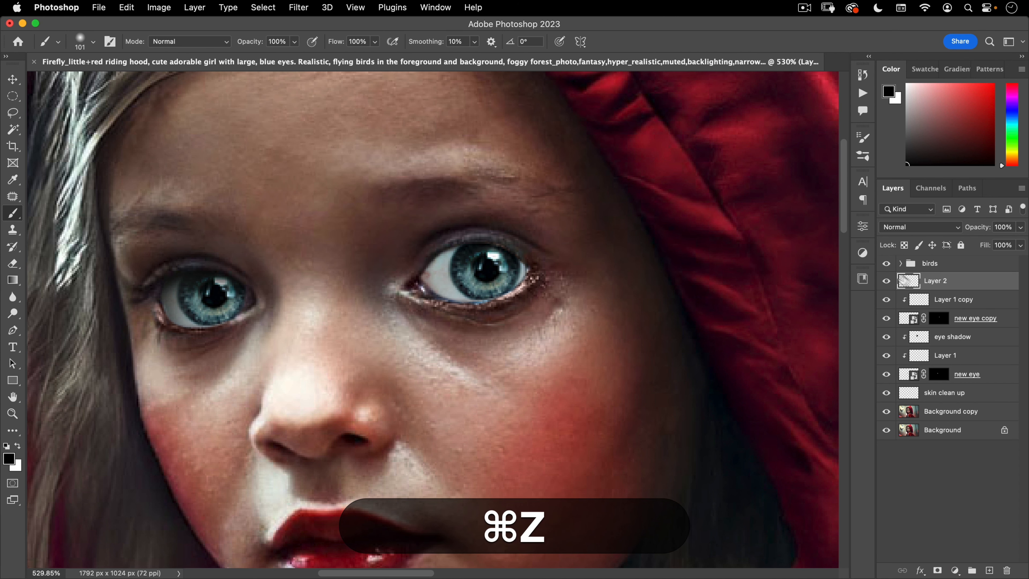
pyautogui.press('alt+super+z')
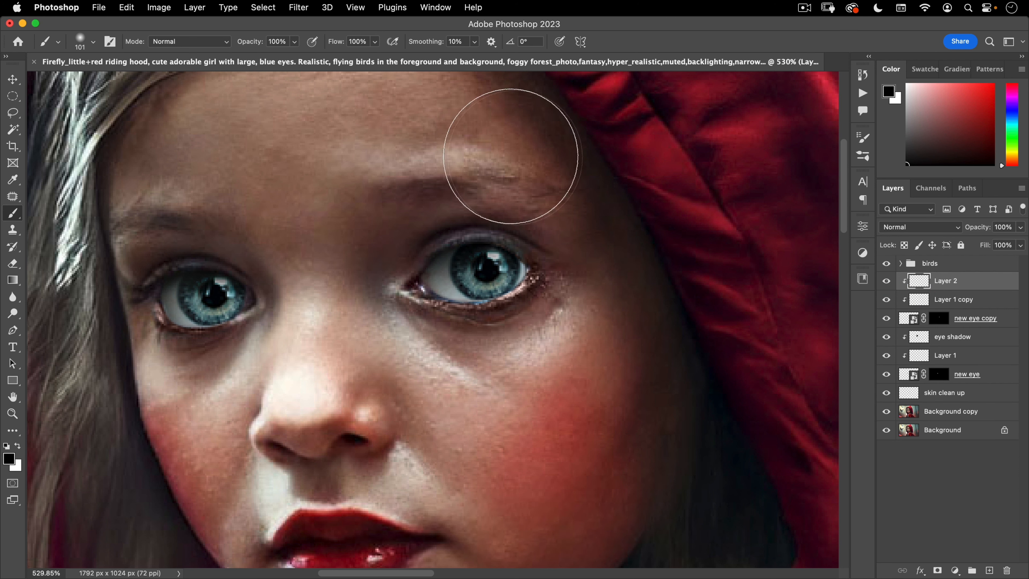
# Brush soft black shading over the upper part of the copied eye on the clipped Layer 2
pyautogui.moveTo(511, 156)
pyautogui.mouseDown()
pyautogui.moveTo(567, 177)
pyautogui.moveTo(611, 280)
pyautogui.mouseUp()
pyautogui.press('super+space')
pyautogui.moveTo(518, 346)
pyautogui.mouseDown()
pyautogui.moveTo(432, 377)
pyautogui.moveTo(415, 364)
pyautogui.moveTo(552, 271)
pyautogui.mouseUp()
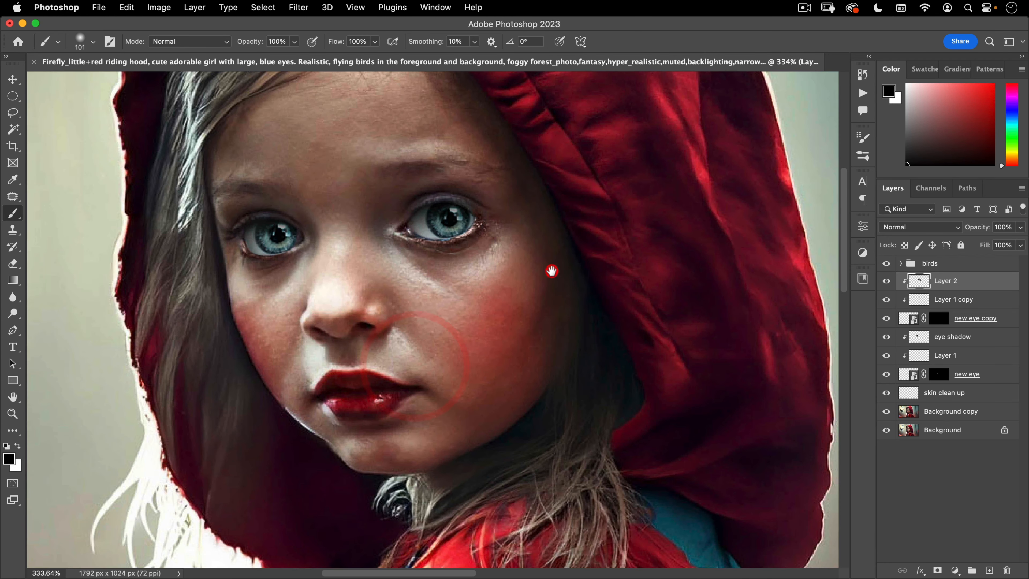
pyautogui.press('v')
pyautogui.moveTo(527, 356); pyautogui.dragTo(519, 334)
pyautogui.press('space')
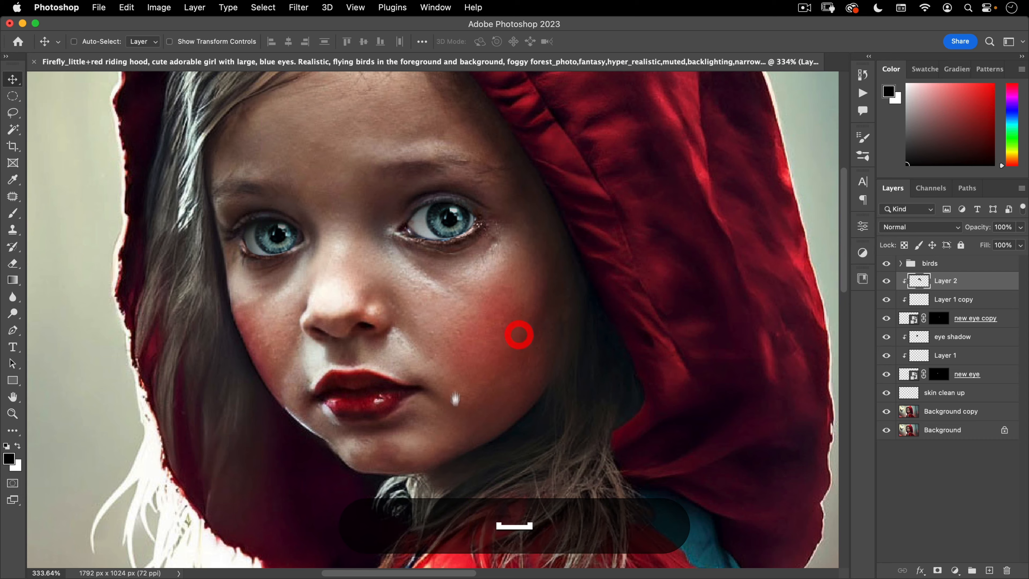
# Enlarge the new eye copy layer slightly with Free Transform
pyautogui.press('super+space')
pyautogui.moveTo(456, 399); pyautogui.dragTo(620, 249)
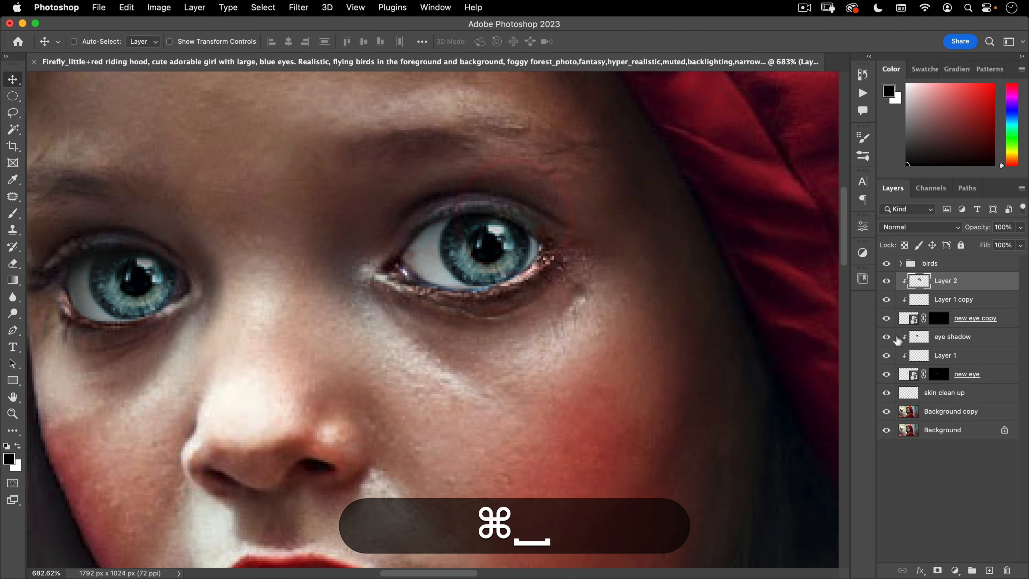
pyautogui.click(912, 320)
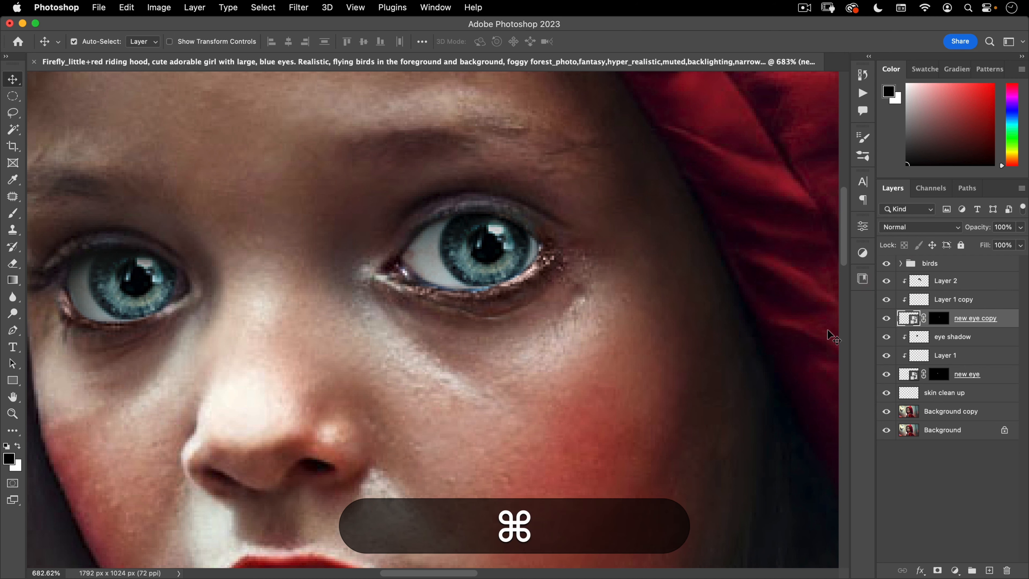
pyautogui.press('super+t')
pyautogui.moveTo(466, 236); pyautogui.dragTo(501, 237)
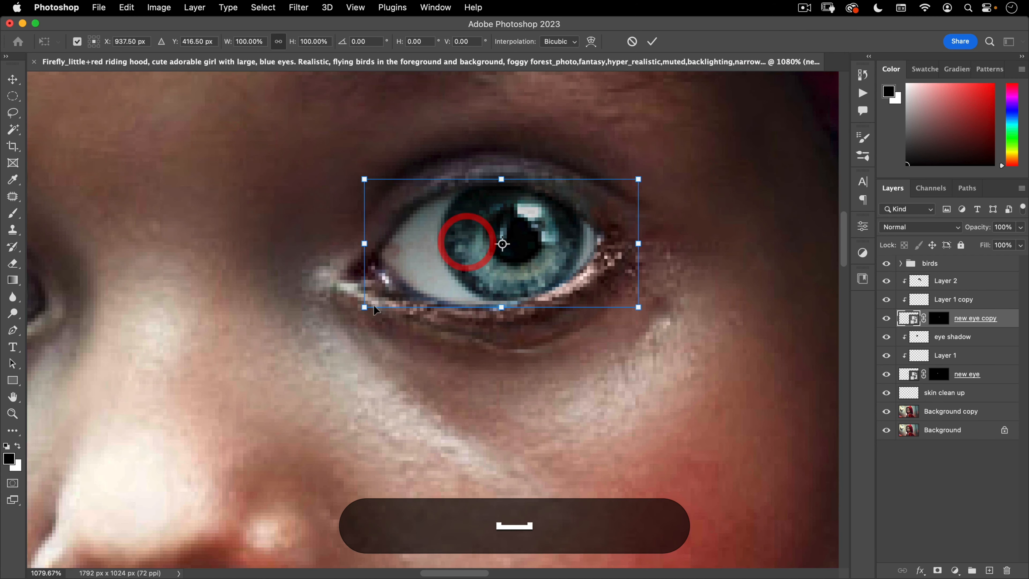
pyautogui.moveTo(359, 311); pyautogui.dragTo(356, 313)
pyautogui.doubleClick(429, 272)
# Nudge the new eye copy layer slightly downward and check both eyes against the whole image
pyautogui.moveTo(523, 283); pyautogui.dragTo(434, 345)
pyautogui.moveTo(512, 423); pyautogui.dragTo(487, 393)
pyautogui.moveTo(518, 350); pyautogui.dragTo(514, 349)
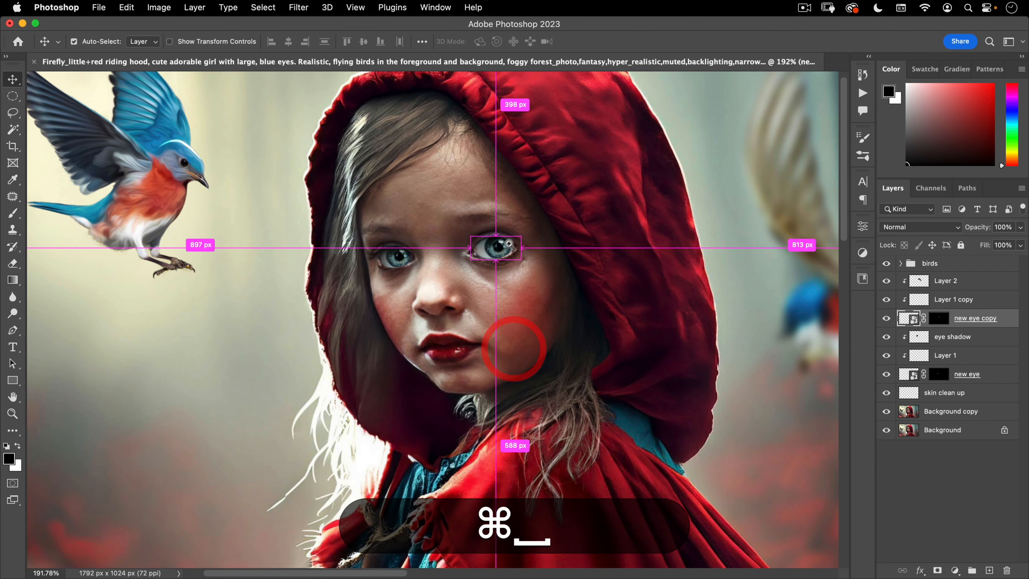
pyautogui.moveTo(508, 245); pyautogui.dragTo(579, 207)
pyautogui.press('Down')
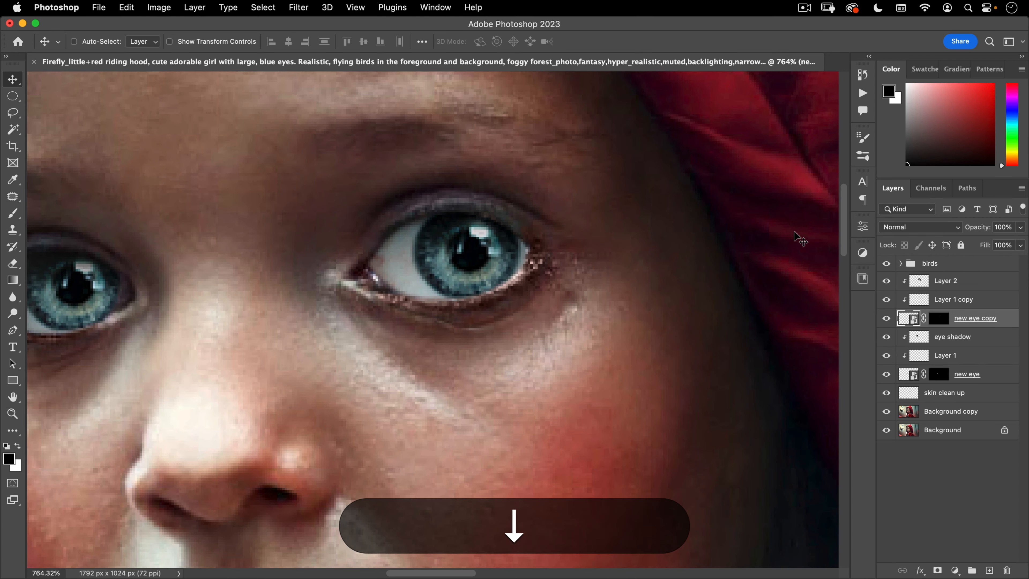
pyautogui.moveTo(349, 324); pyautogui.dragTo(278, 371)
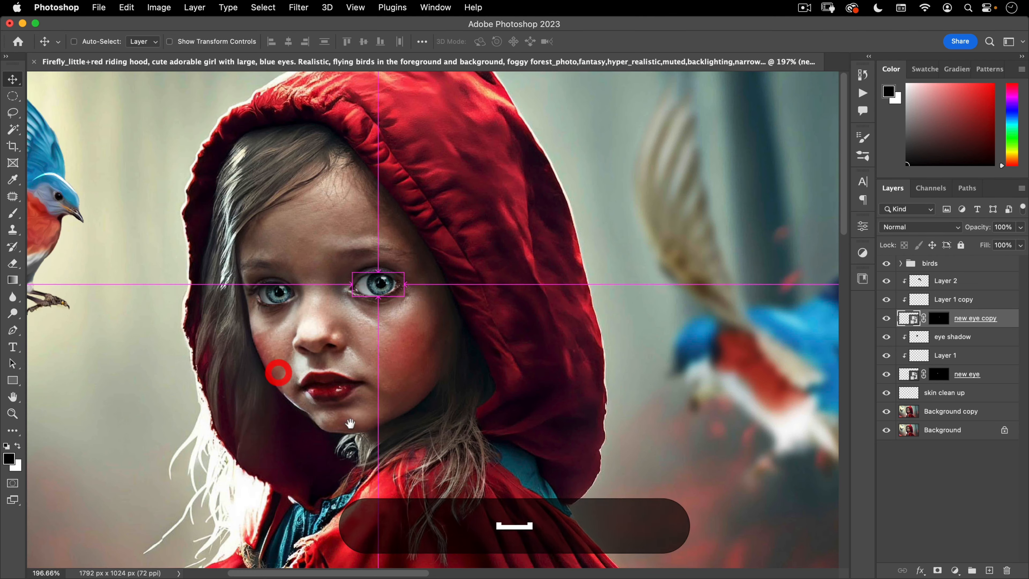
pyautogui.moveTo(379, 408); pyautogui.dragTo(563, 383)
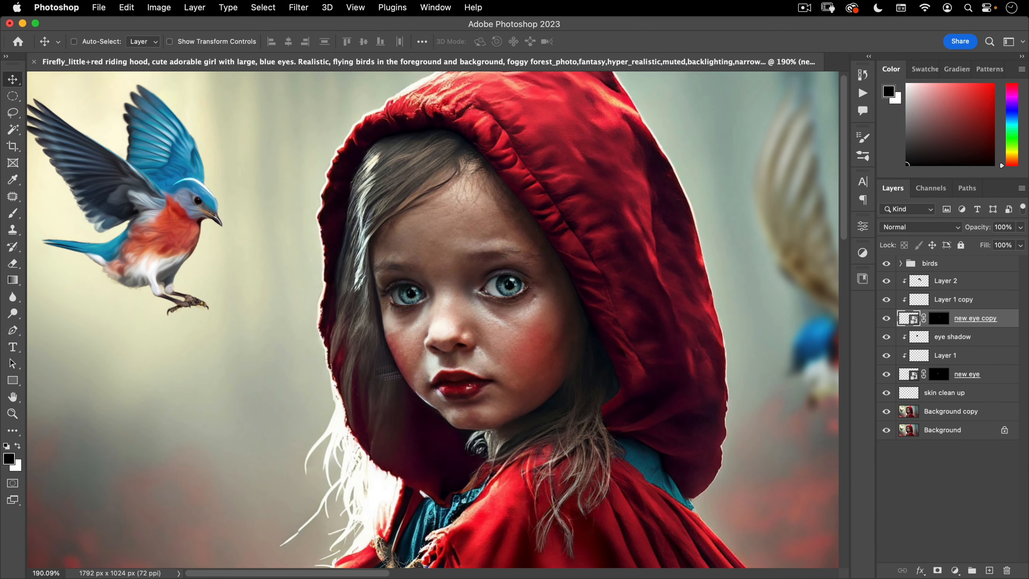
pyautogui.moveTo(441, 347); pyautogui.dragTo(402, 367)
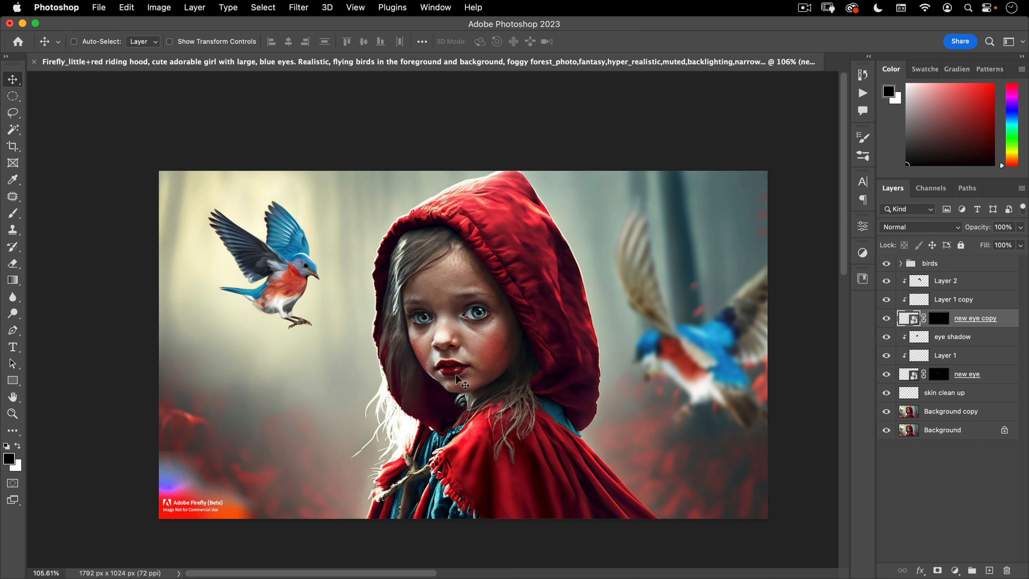
# Add a new empty layer above Layer 2 and switch to the Brush tool for painting eyelashes
pyautogui.moveTo(462, 370); pyautogui.dragTo(522, 345)
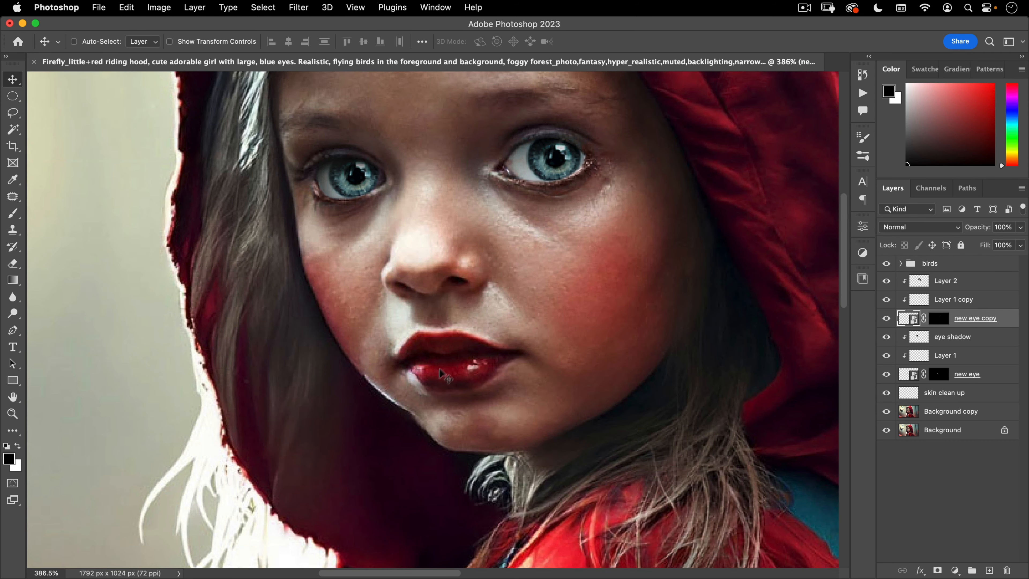
pyautogui.moveTo(450, 363); pyautogui.dragTo(431, 387)
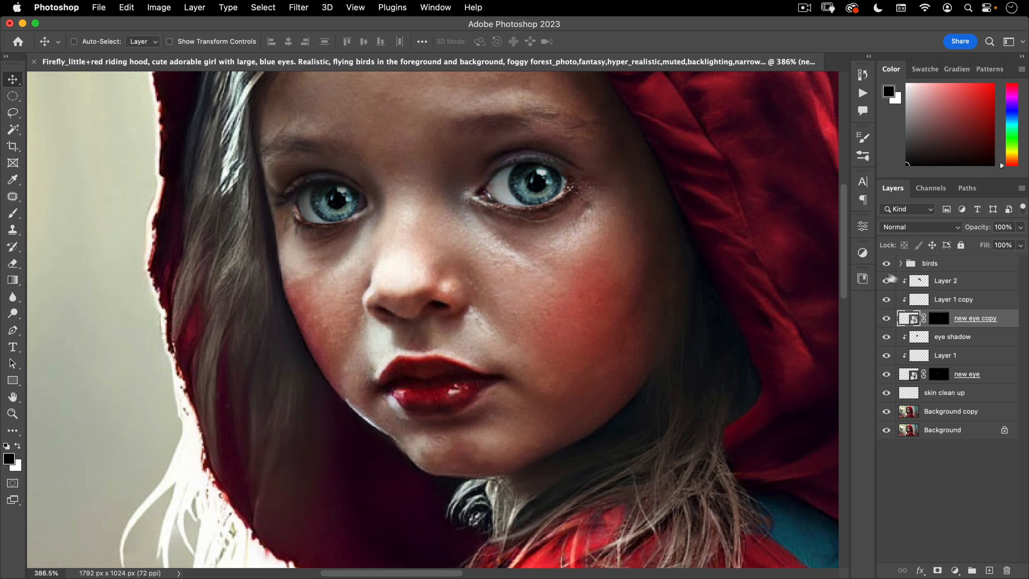
pyautogui.click(972, 281)
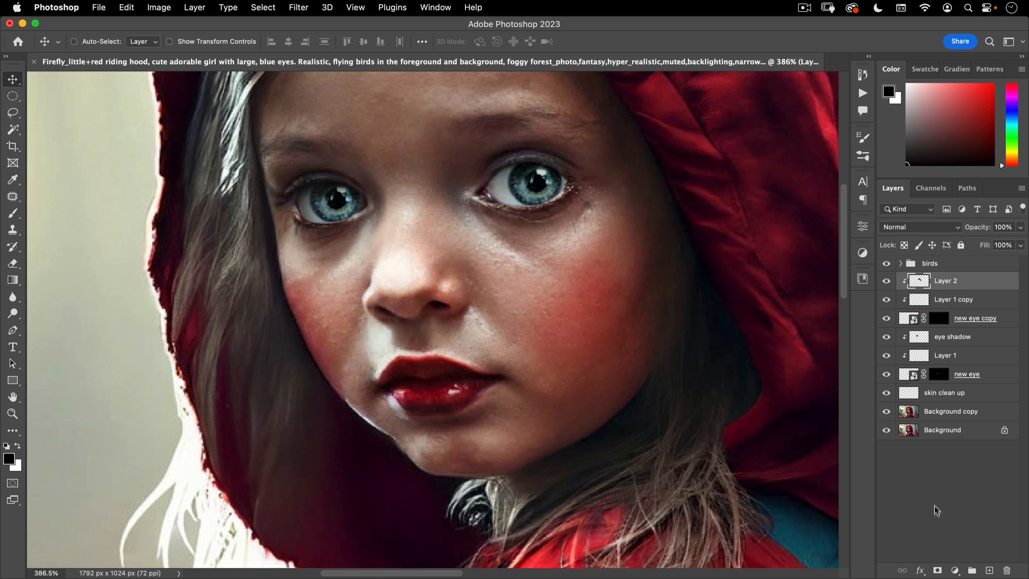
pyautogui.click(989, 570)
pyautogui.press('b')
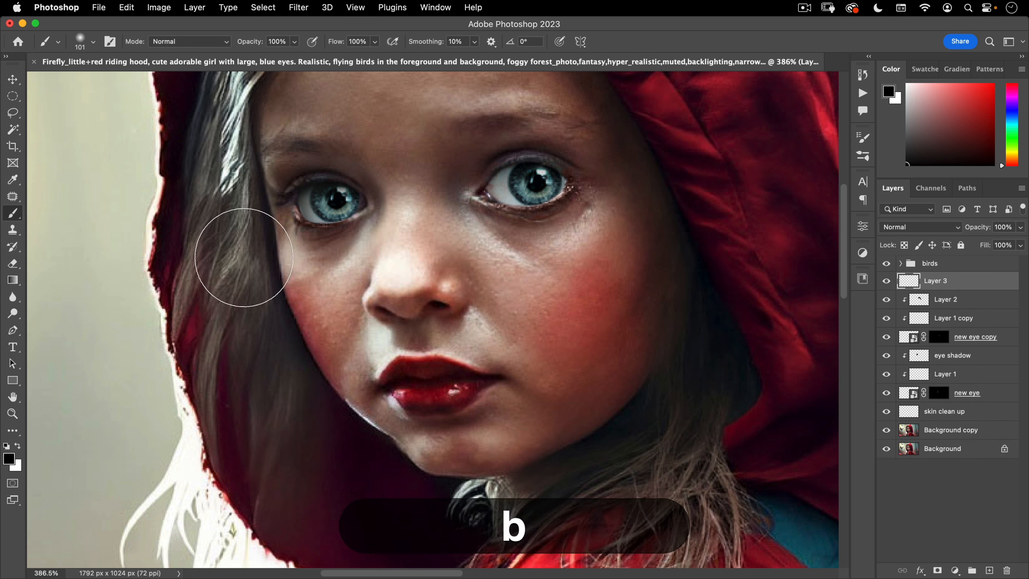
# Import the brush file sample brushes.abr from the assets folder
pyautogui.rightClick(261, 200)
pyautogui.click(582, 213)
pyautogui.click(615, 383)
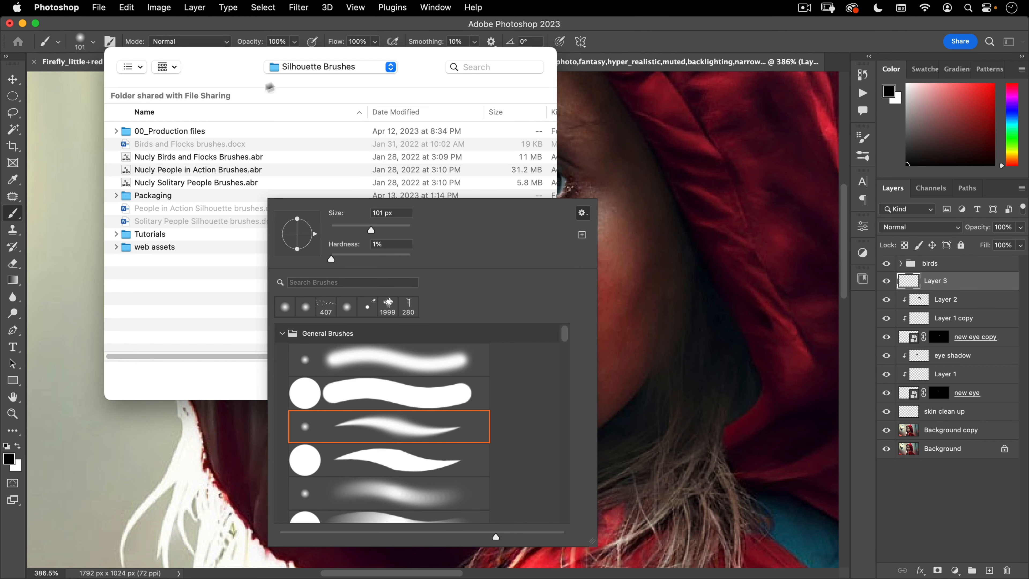
pyautogui.click(299, 66)
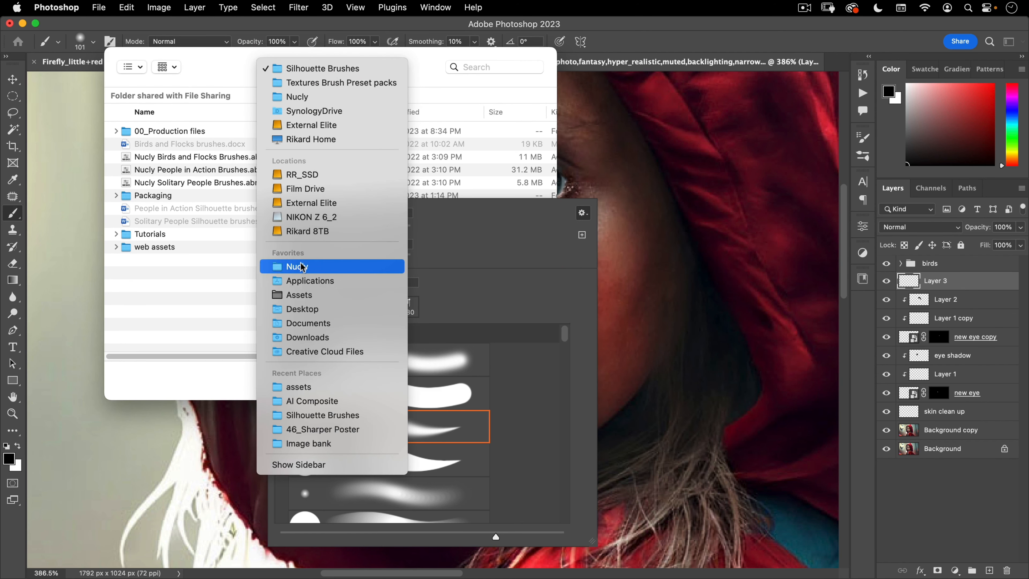
pyautogui.click(299, 387)
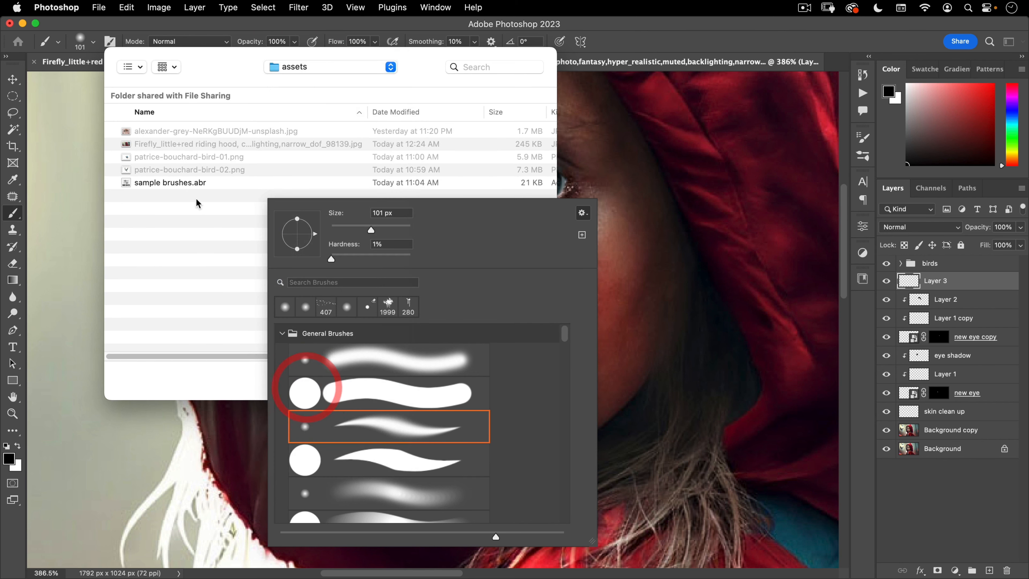
pyautogui.doubleClick(162, 183)
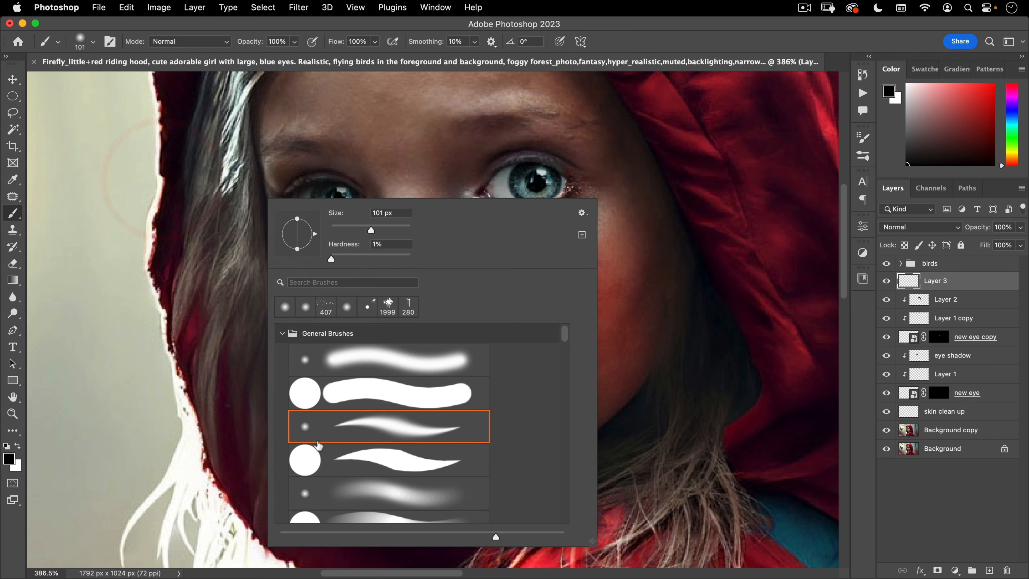
# Choose the 233 px upper eyelash brush from the sample brushes set
pyautogui.click(283, 333)
pyautogui.scroll(-10, 546, 471)
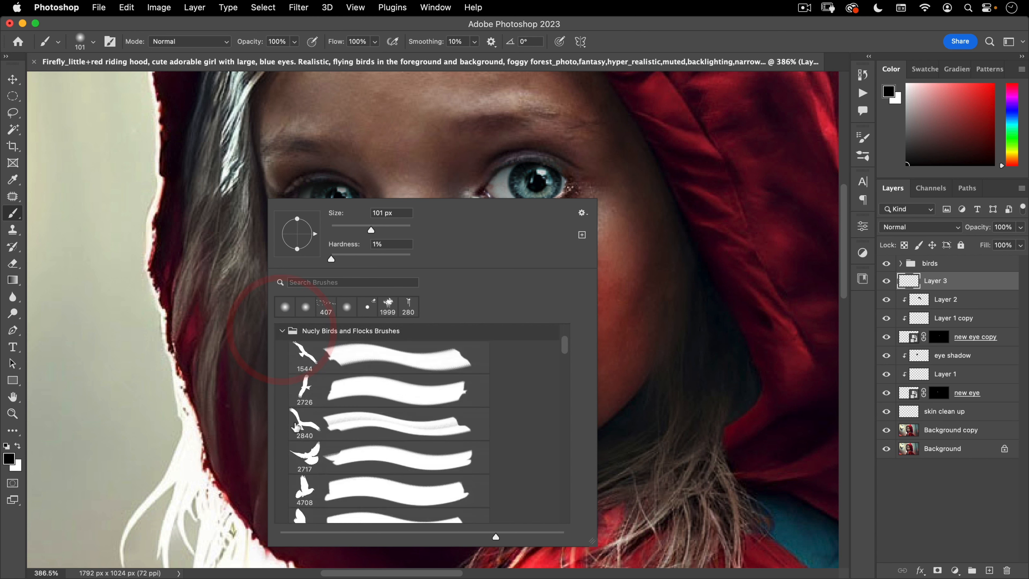
pyautogui.scroll(-5, 546, 471)
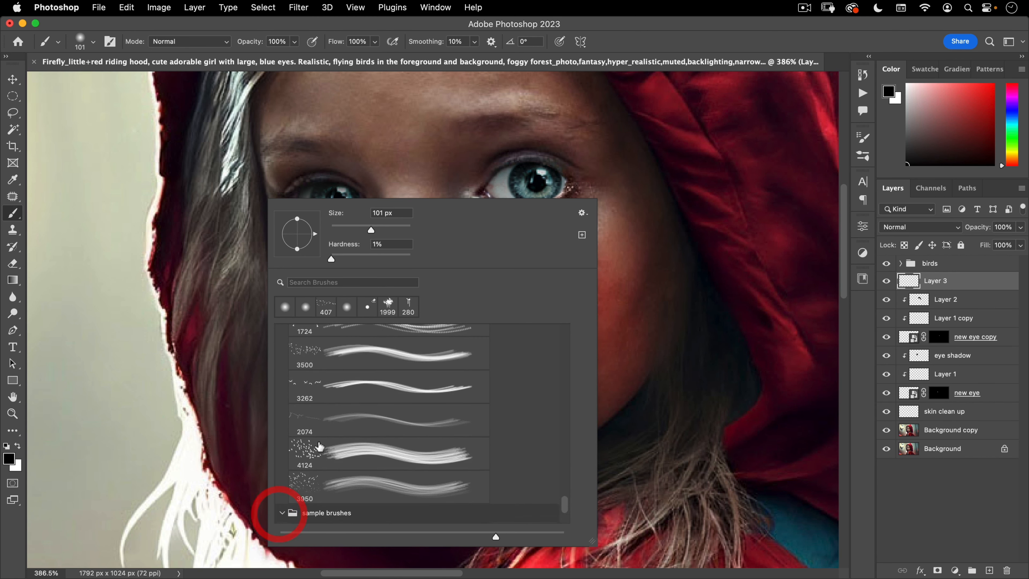
pyautogui.scroll(-3, 320, 446)
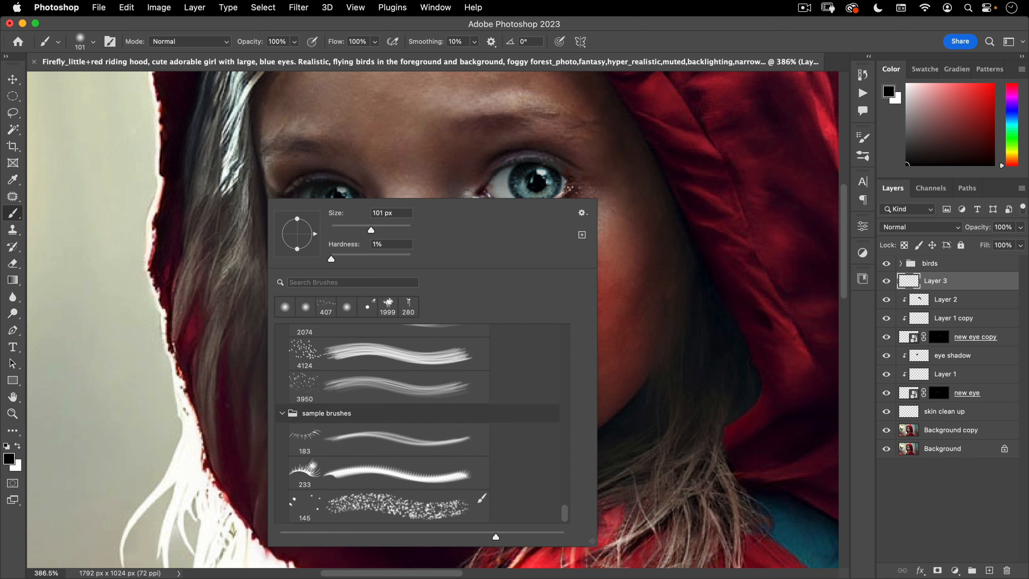
pyautogui.click(302, 470)
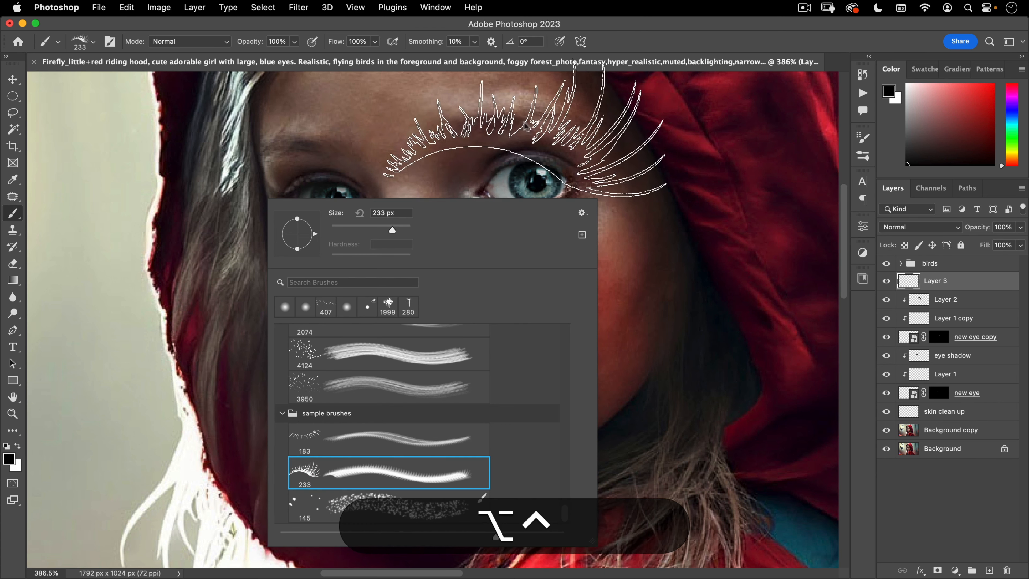
# Shrink the eyelash brush to 82 px and stamp black lashes along the upper lid of the eye on the image's right side
pyautogui.moveTo(528, 122)
pyautogui.mouseDown()
pyautogui.moveTo(334, 131)
pyautogui.moveTo(545, 144)
pyautogui.moveTo(526, 210)
pyautogui.moveTo(498, 221)
pyautogui.mouseUp()
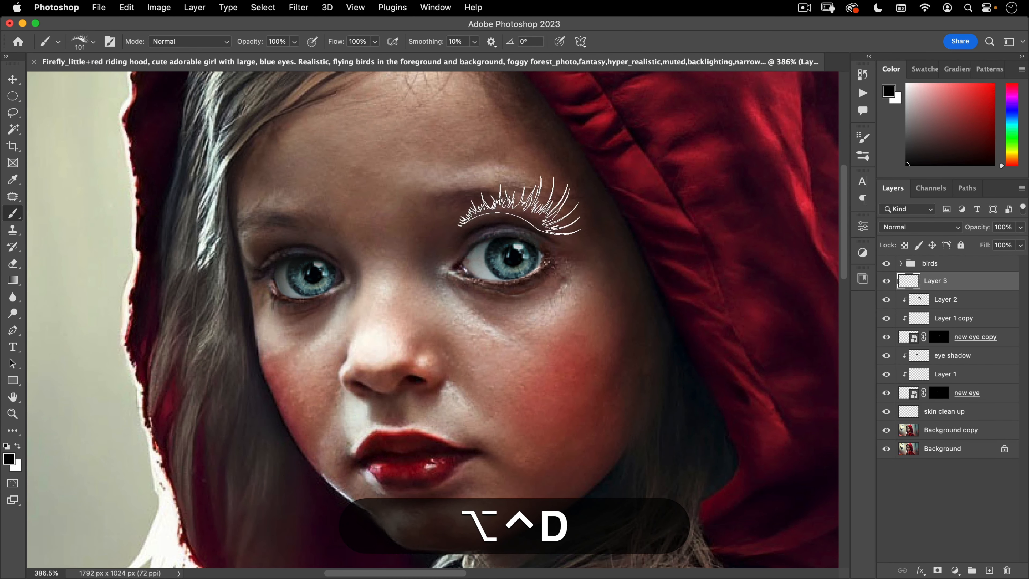
pyautogui.keyDown('super'); pyautogui.click(551, 196); pyautogui.keyUp('super')
pyautogui.moveTo(551, 196); pyautogui.dragTo(560, 192)
pyautogui.moveTo(536, 234); pyautogui.dragTo(514, 236)
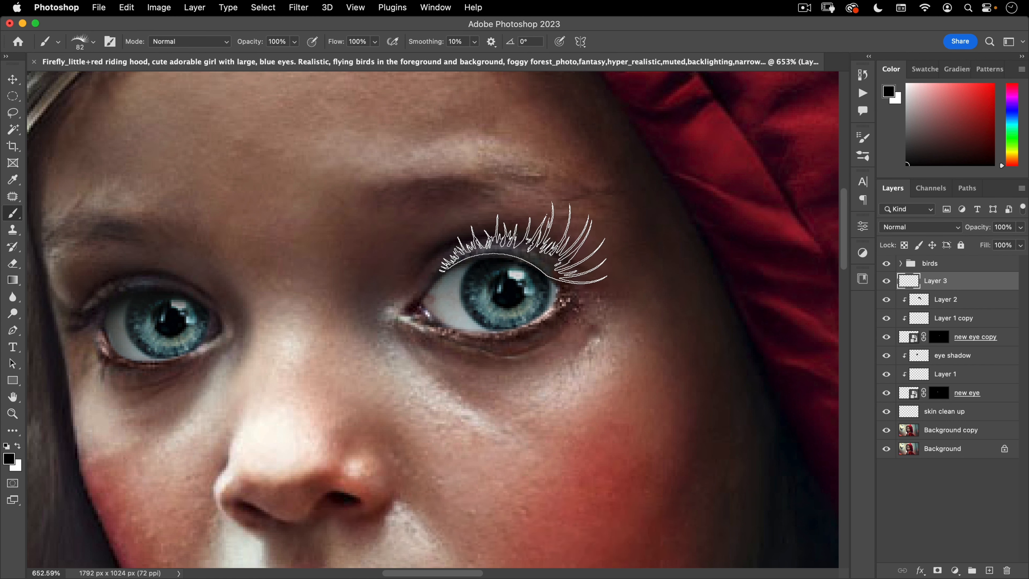
pyautogui.click(524, 243)
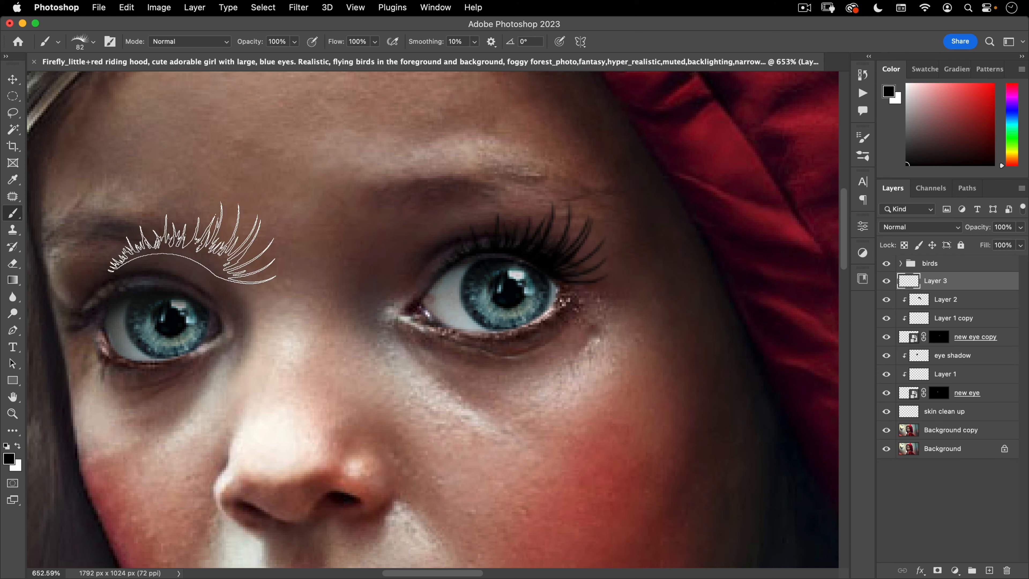
# Mirror the eyelash brush tip horizontally with Flip X so it suits the other eye
pyautogui.press('space')
pyautogui.moveTo(249, 194); pyautogui.dragTo(363, 159)
pyautogui.rightClick(300, 230)
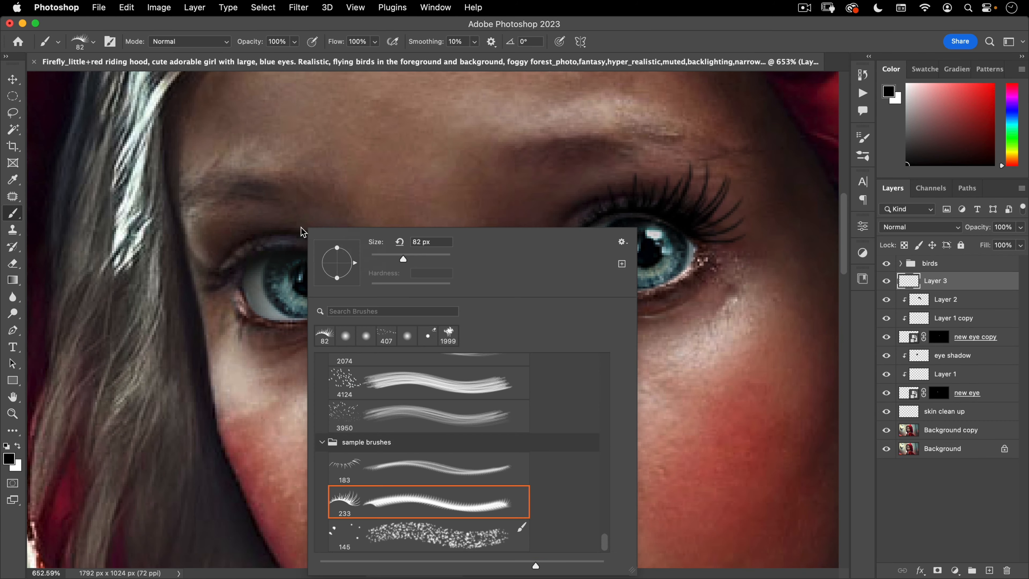
pyautogui.click(678, 31)
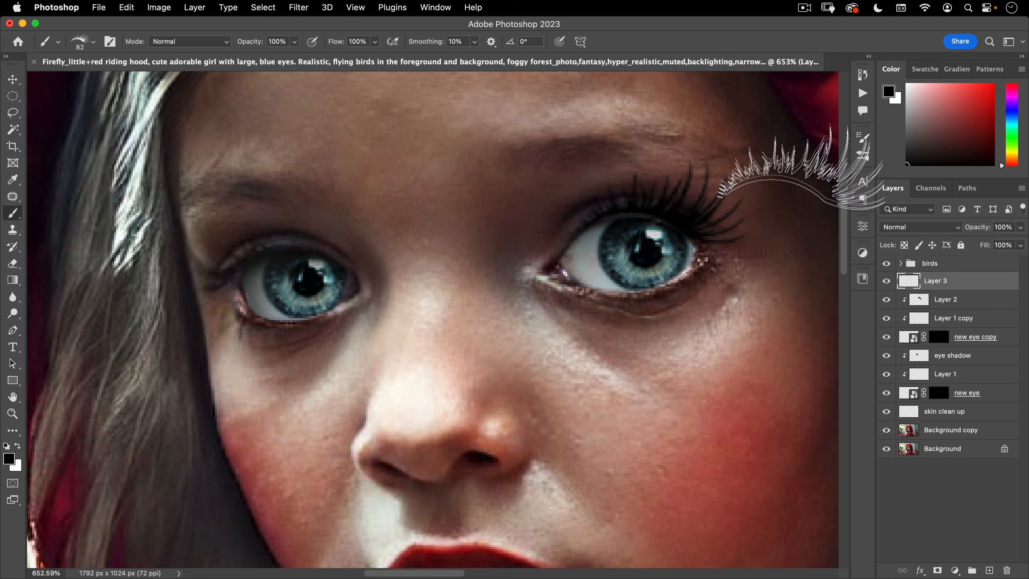
pyautogui.click(865, 138)
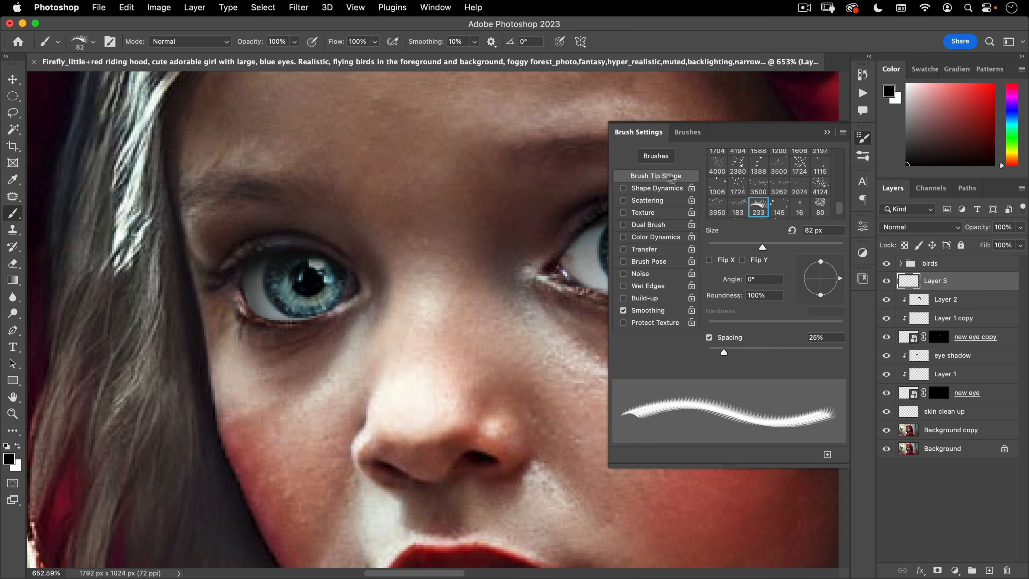
pyautogui.click(710, 259)
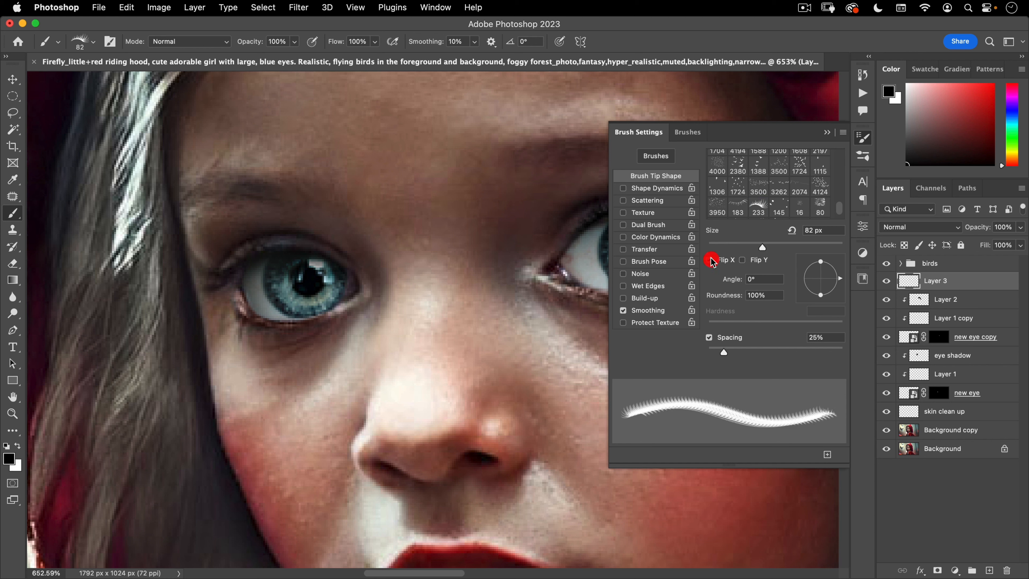
pyautogui.click(722, 261)
pyautogui.click(743, 260)
pyautogui.click(742, 260)
pyautogui.click(709, 260)
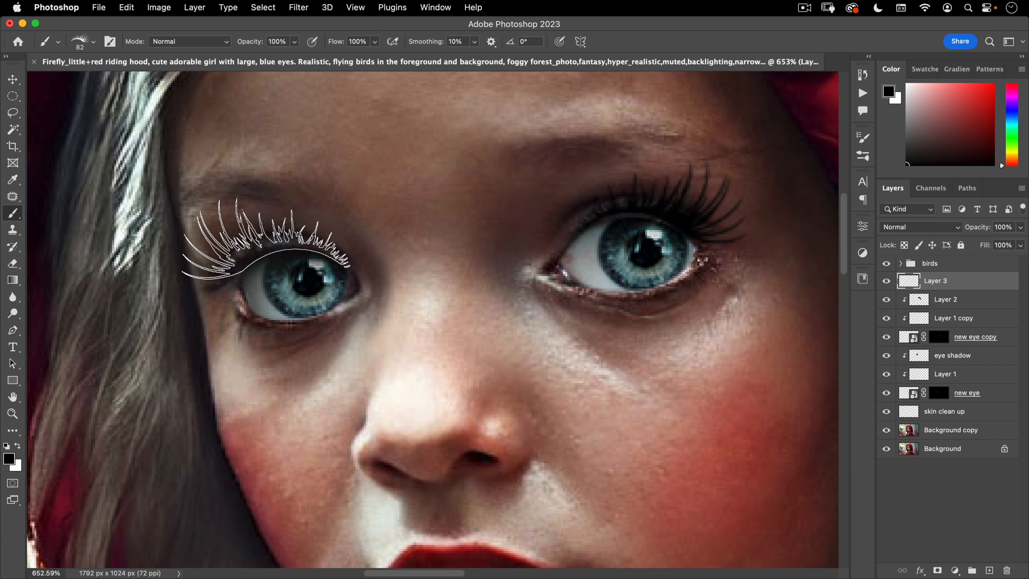
# Set the flipped lash brush to 69 px and a 6° angle, and stamp lashes on the other eye's upper lid
pyautogui.rightClick(259, 233)
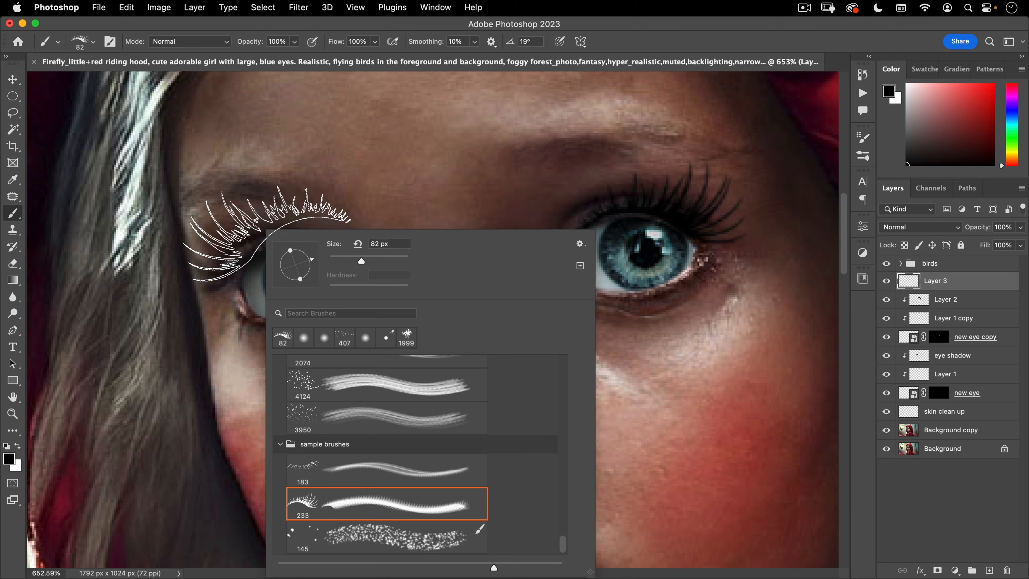
pyautogui.moveTo(246, 203)
pyautogui.keyDown('ctrl'); pyautogui.keyDown('alt'); pyautogui.mouseDown()
pyautogui.moveTo(216, 211)
pyautogui.moveTo(232, 237)
pyautogui.mouseUp(); pyautogui.keyUp('alt'); pyautogui.keyUp('ctrl')
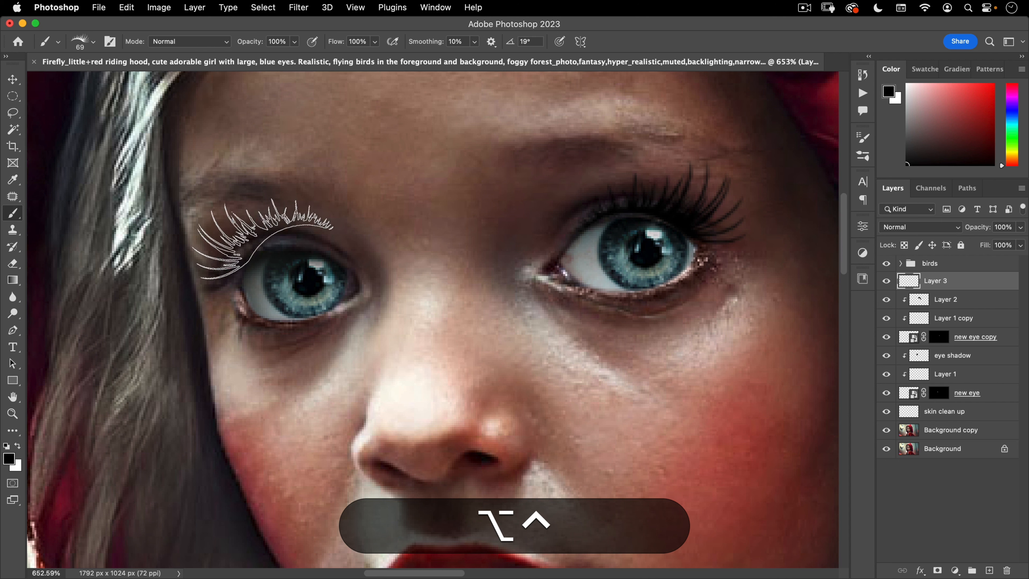
pyautogui.rightClick(257, 225)
pyautogui.moveTo(308, 258); pyautogui.dragTo(308, 259)
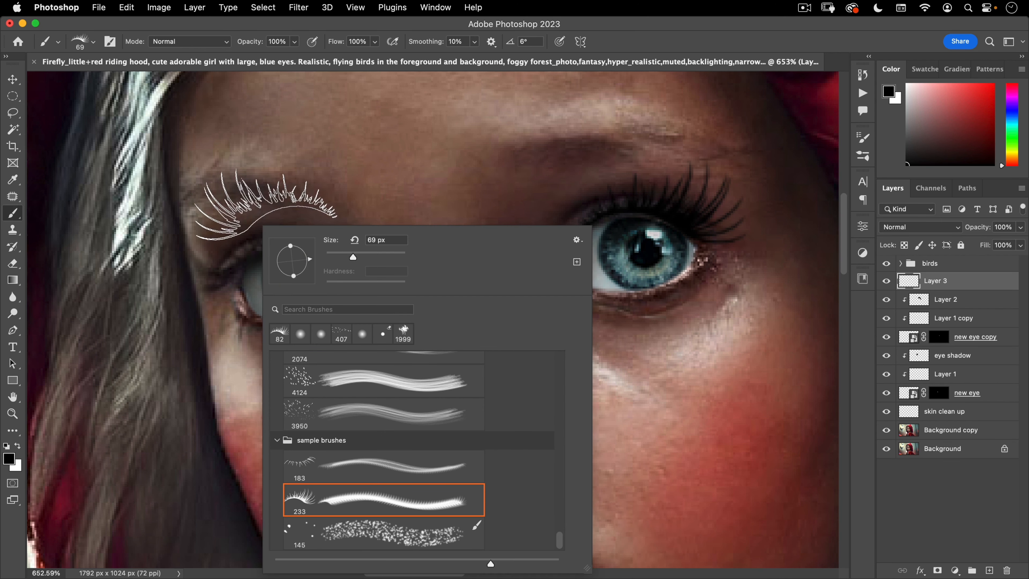
pyautogui.keyDown('ctrl'); pyautogui.keyDown('alt'); pyautogui.click(251, 195); pyautogui.keyUp('alt'); pyautogui.keyUp('ctrl')
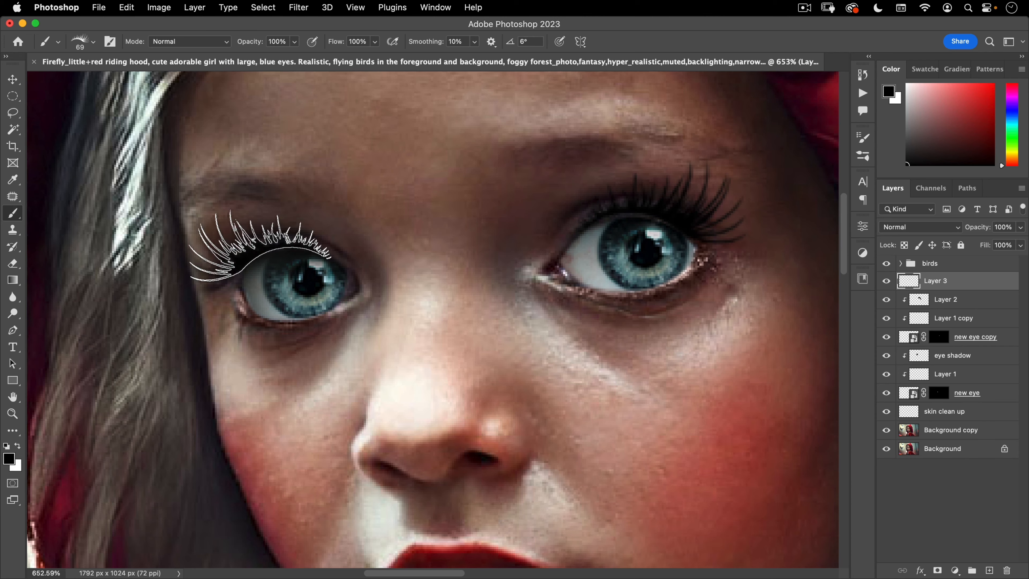
# Choose the 183 px lower eyelash brush from the sample brushes and reduce it to 70 px
pyautogui.moveTo(380, 185); pyautogui.dragTo(379, 103)
pyautogui.moveTo(355, 205); pyautogui.dragTo(285, 258)
pyautogui.moveTo(320, 223); pyautogui.dragTo(376, 169)
pyautogui.moveTo(505, 234)
pyautogui.mouseDown()
pyautogui.moveTo(439, 258)
pyautogui.moveTo(495, 217)
pyautogui.mouseUp()
pyautogui.moveTo(463, 270); pyautogui.dragTo(565, 286)
pyautogui.rightClick(582, 276)
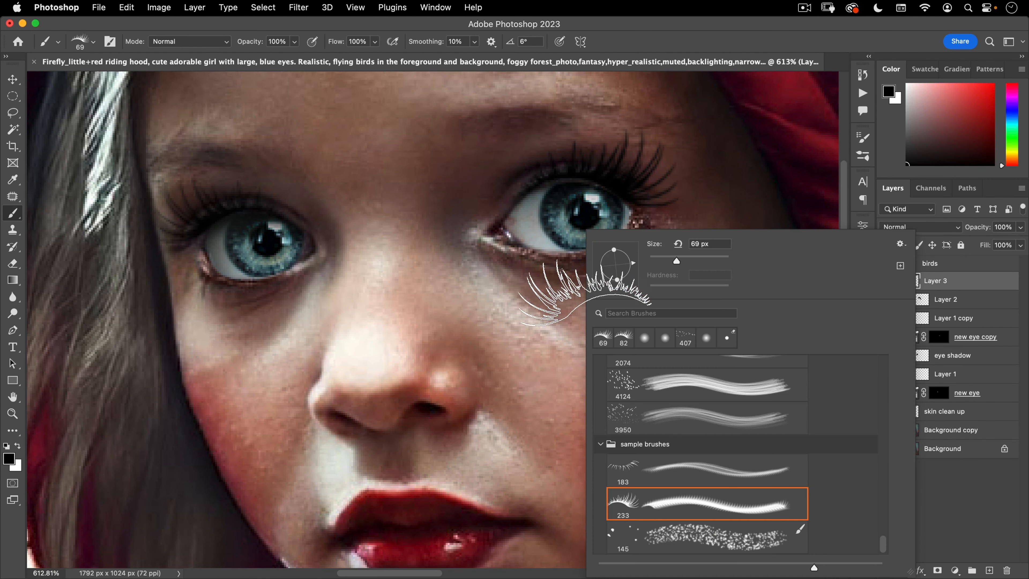
pyautogui.click(689, 470)
pyautogui.moveTo(462, 241); pyautogui.dragTo(185, 245)
pyautogui.moveTo(587, 267); pyautogui.dragTo(564, 268)
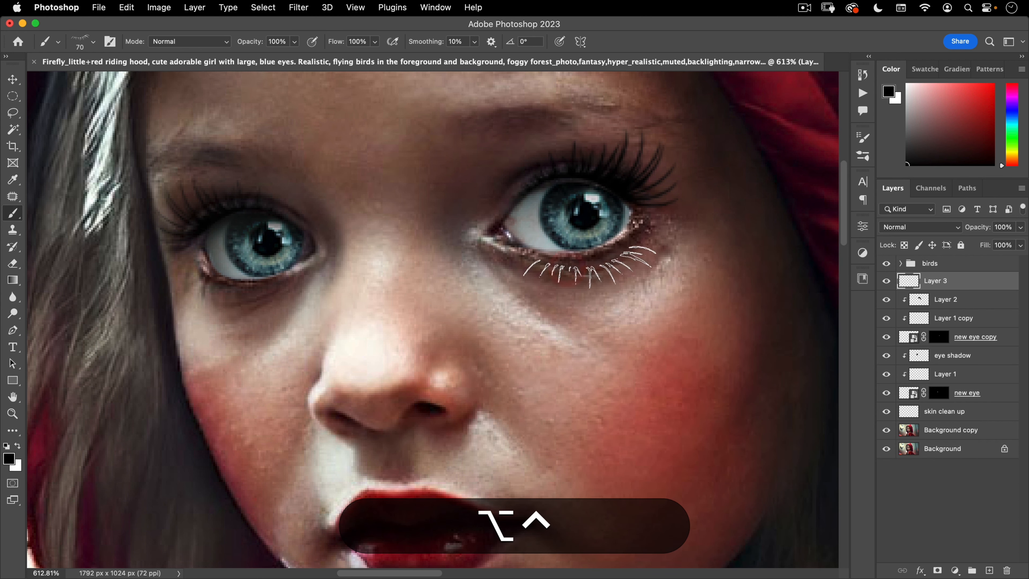
# Set the lower lash brush to a 16° angle and 64 px, and stamp lashes under the eye on the image's right side
pyautogui.rightClick(593, 265)
pyautogui.moveTo(648, 265); pyautogui.dragTo(648, 263)
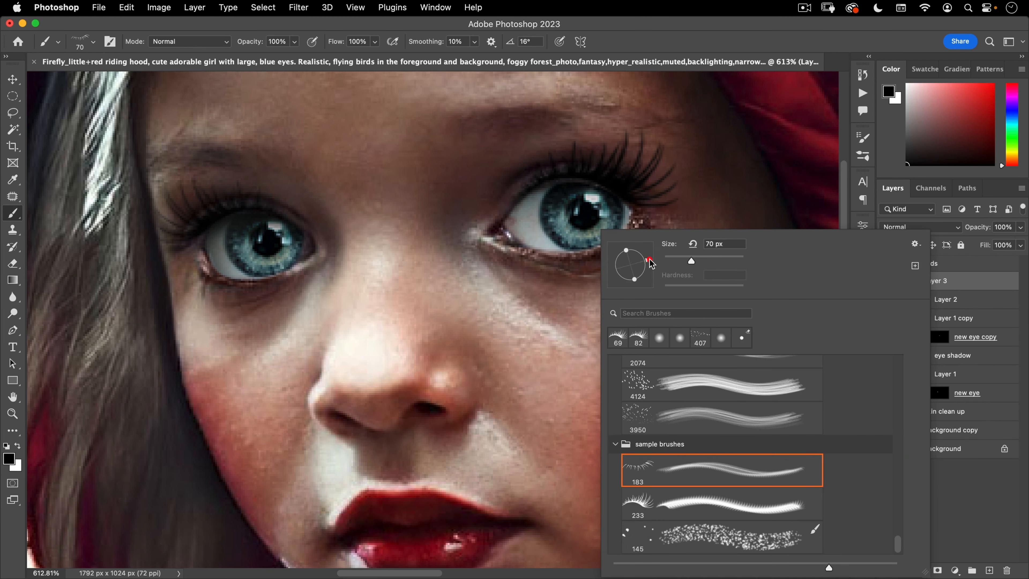
pyautogui.moveTo(548, 288); pyautogui.dragTo(532, 289)
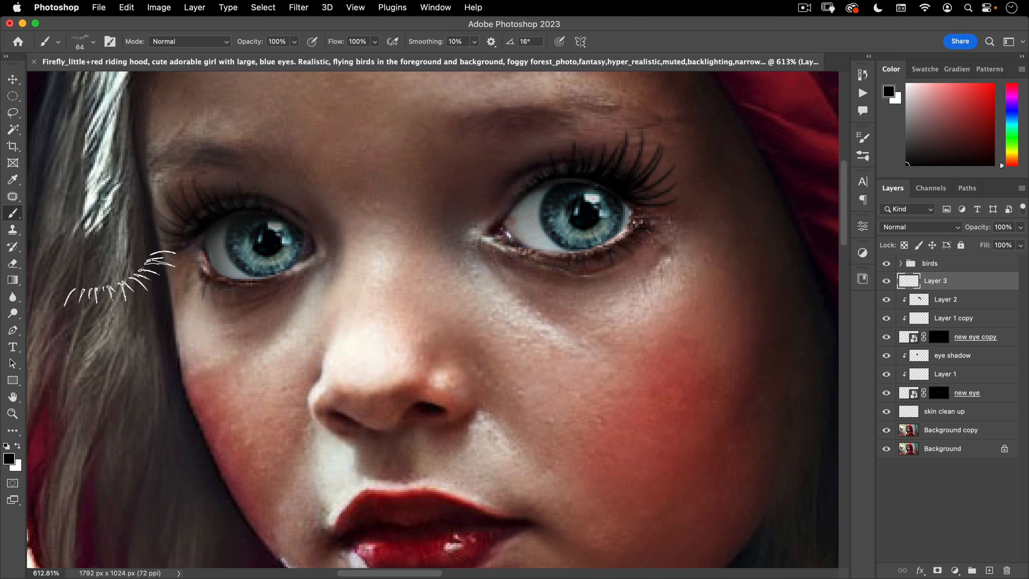
# Flip the lower lash brush horizontally, set its angle to -1° and stamp lashes beneath the eye on the image's left side
pyautogui.rightClick(191, 299)
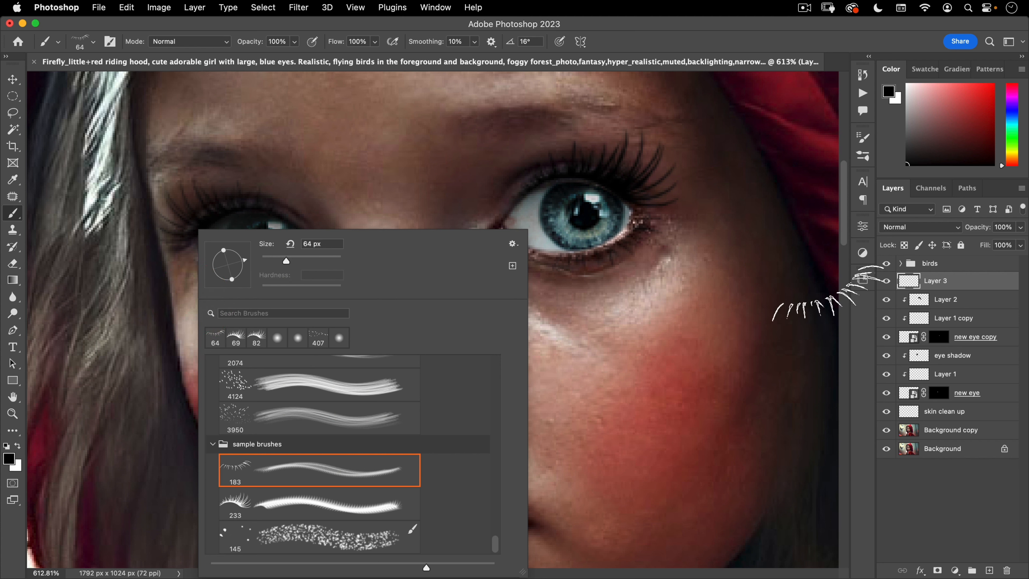
pyautogui.click(863, 138)
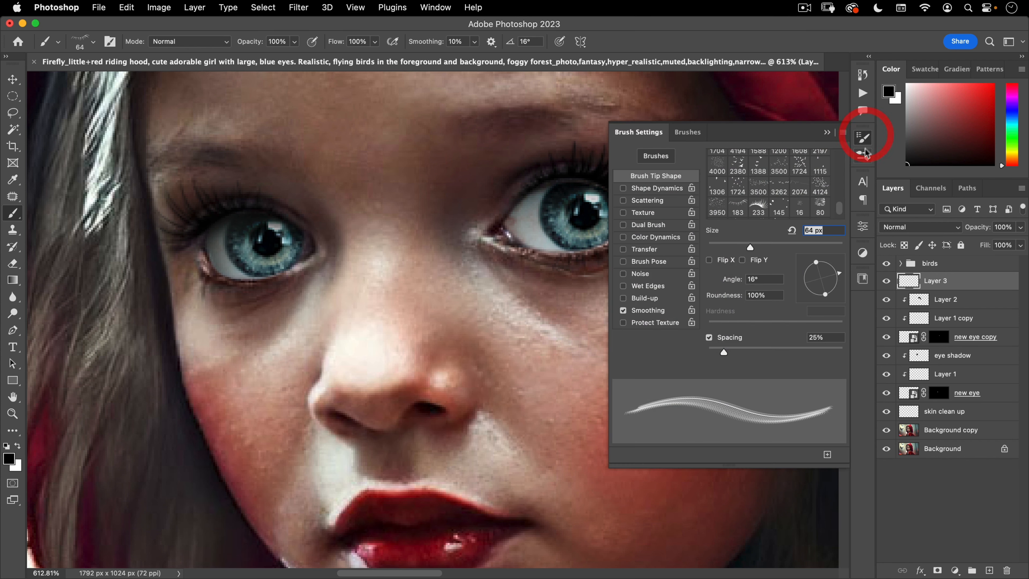
pyautogui.click(709, 260)
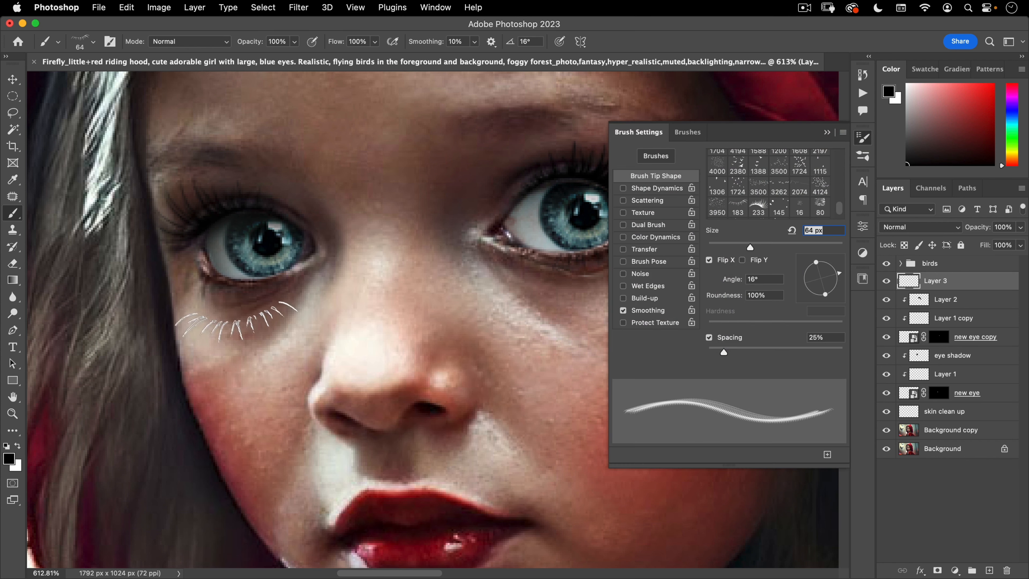
pyautogui.moveTo(838, 280); pyautogui.dragTo(837, 283)
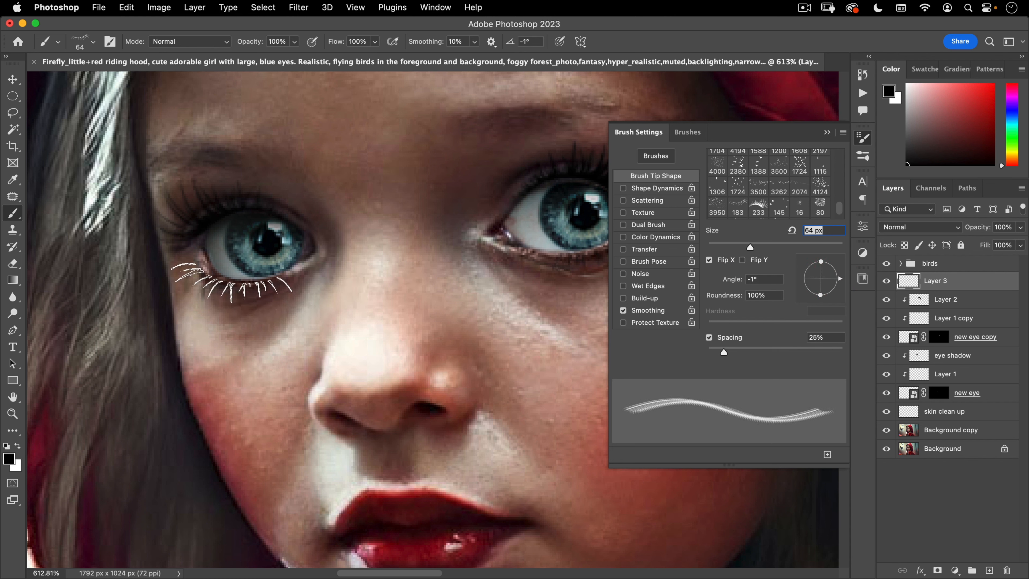
# Toggle Layer 3's visibility to compare the face with and without eyelashes, and close the brush settings
pyautogui.moveTo(265, 477); pyautogui.dragTo(202, 429)
pyautogui.moveTo(292, 393); pyautogui.dragTo(303, 338)
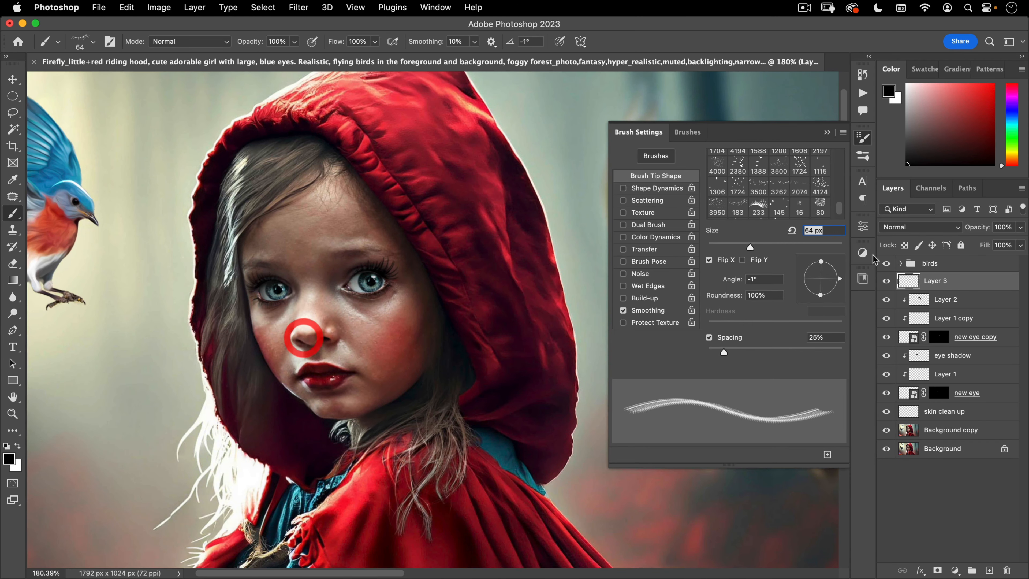
pyautogui.click(886, 281)
pyautogui.click(886, 281)
pyautogui.click(887, 282)
pyautogui.click(886, 281)
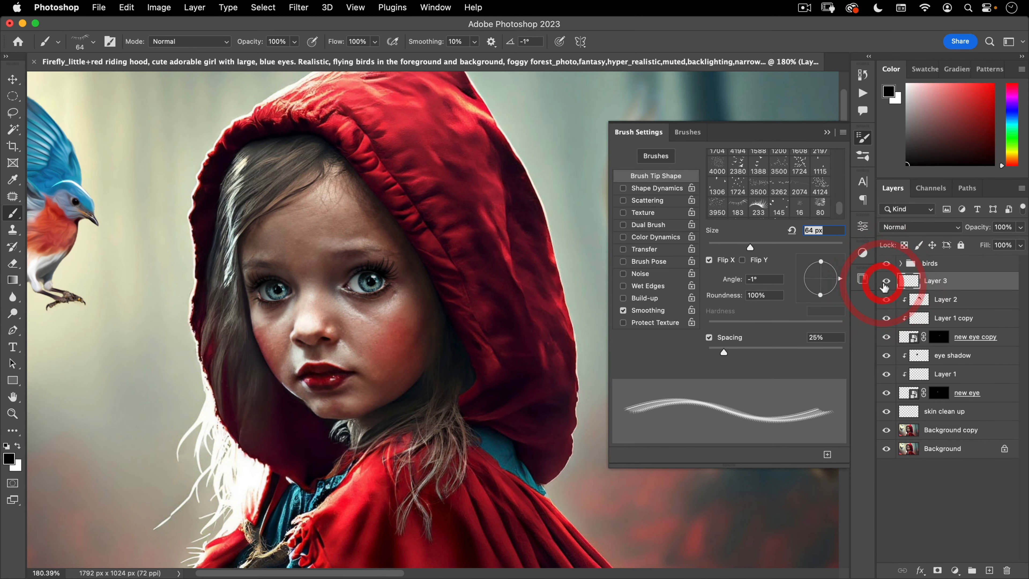
pyautogui.click(863, 137)
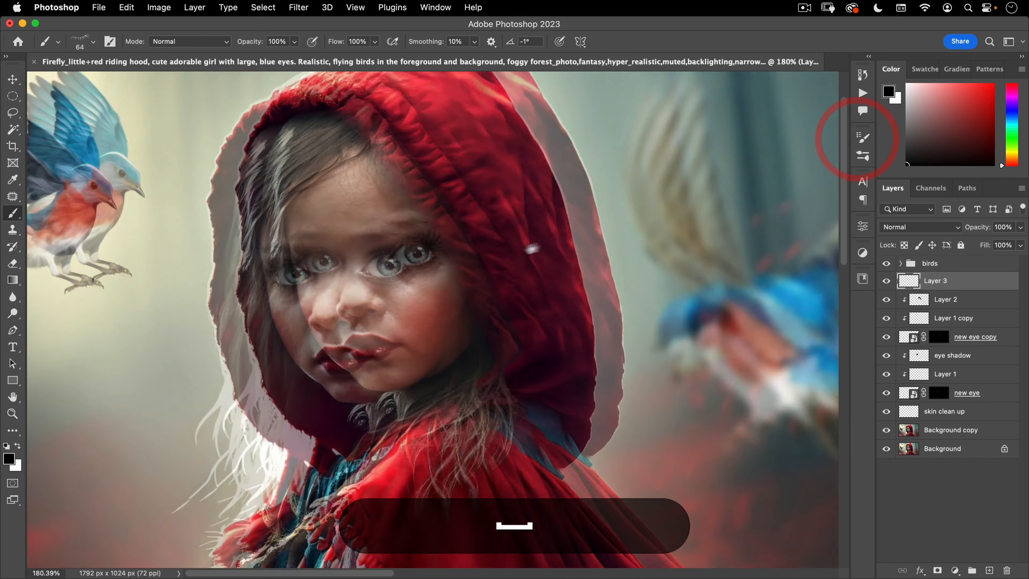
# Add a new layer above Layer 3 and name it freckles
pyautogui.moveTo(532, 248); pyautogui.dragTo(582, 236)
pyautogui.moveTo(447, 266); pyautogui.dragTo(606, 209)
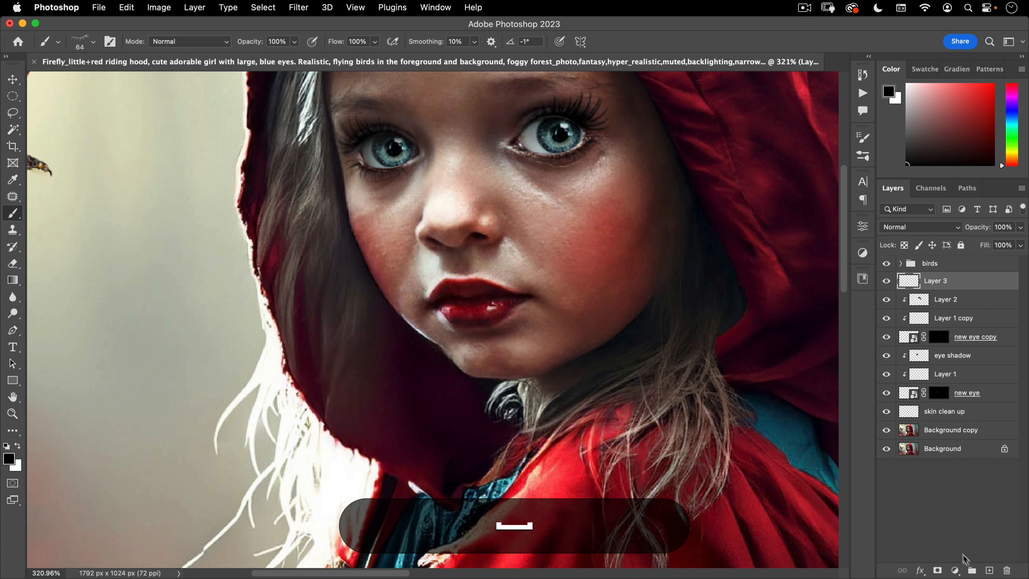
pyautogui.click(989, 571)
pyautogui.doubleClick(936, 281)
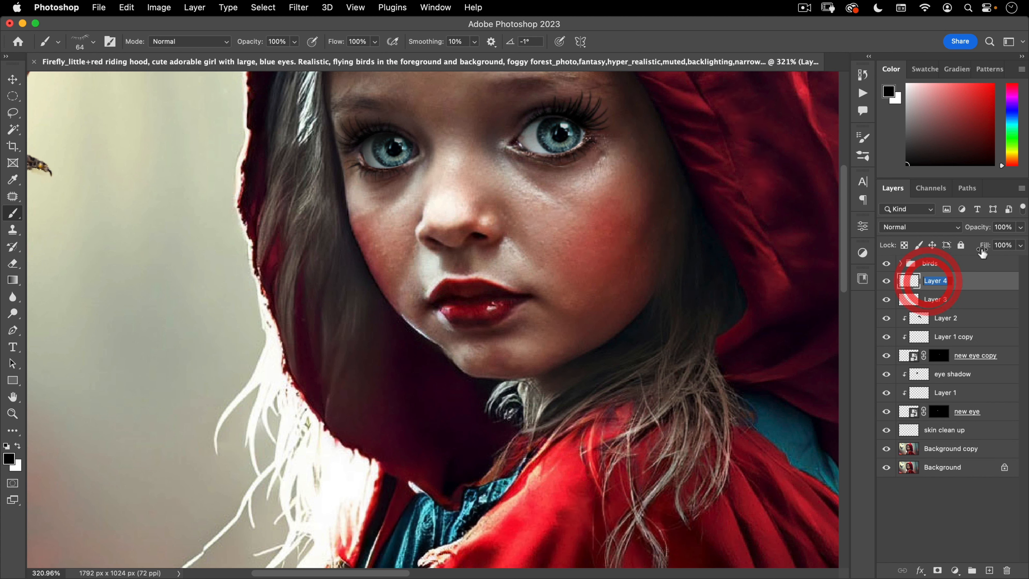
pyautogui.write('freckles')
pyautogui.press('Return')
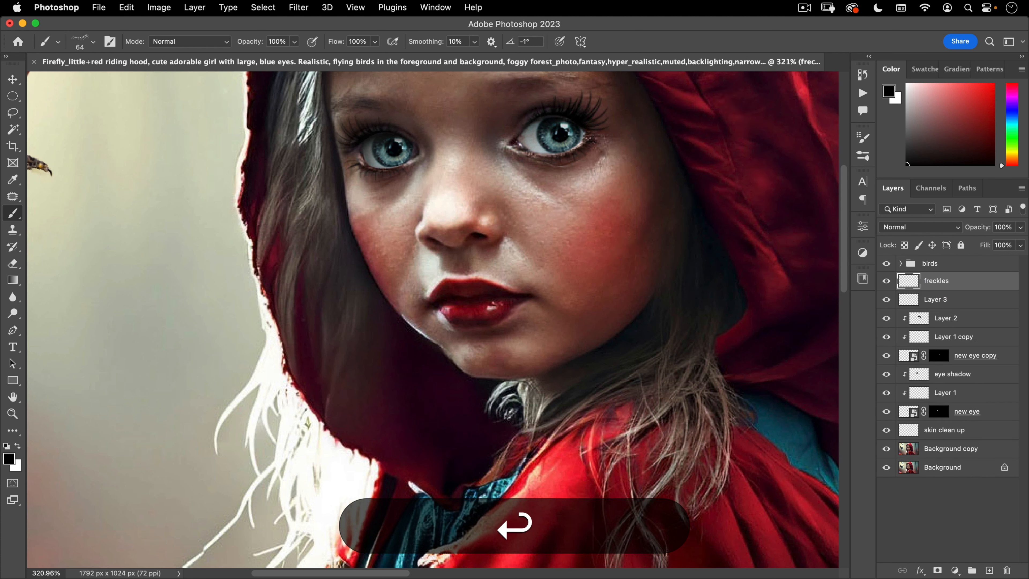
# Choose the 145 px speckle brush from the sample brushes, reduce it to 48 px and sample a dark brown from the face
pyautogui.press('b')
pyautogui.rightClick(437, 175)
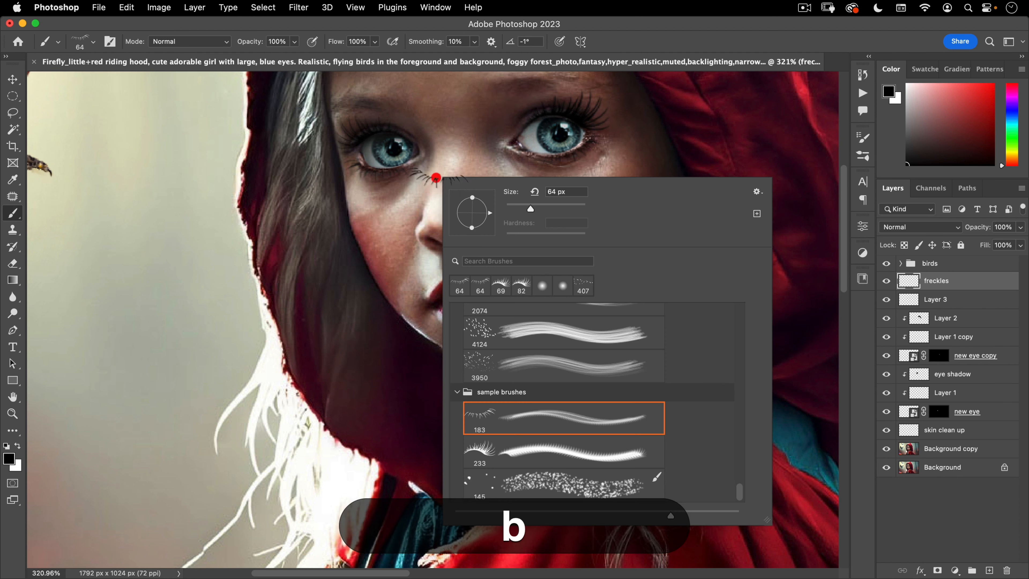
pyautogui.click(478, 489)
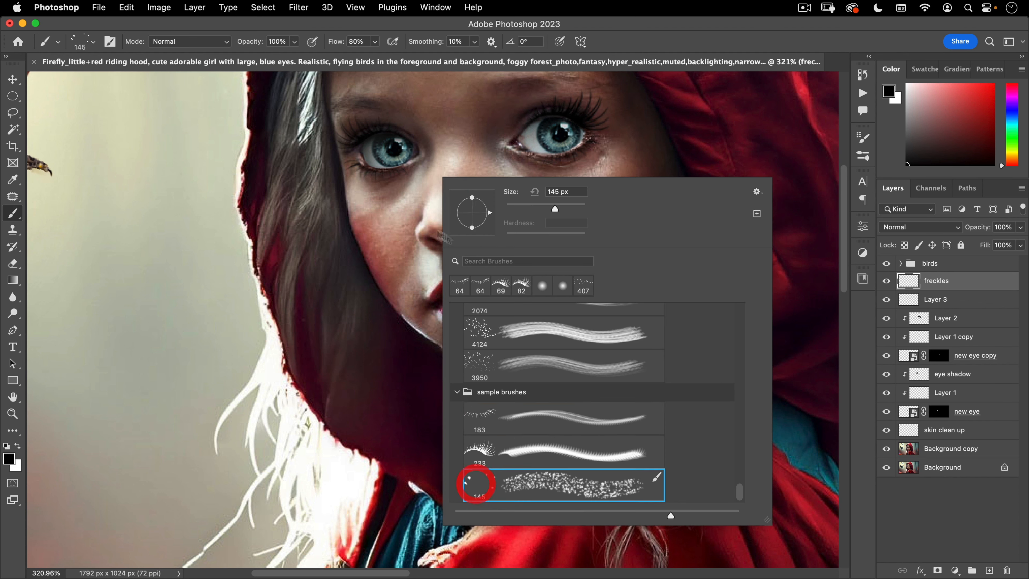
pyautogui.moveTo(356, 247); pyautogui.dragTo(254, 252)
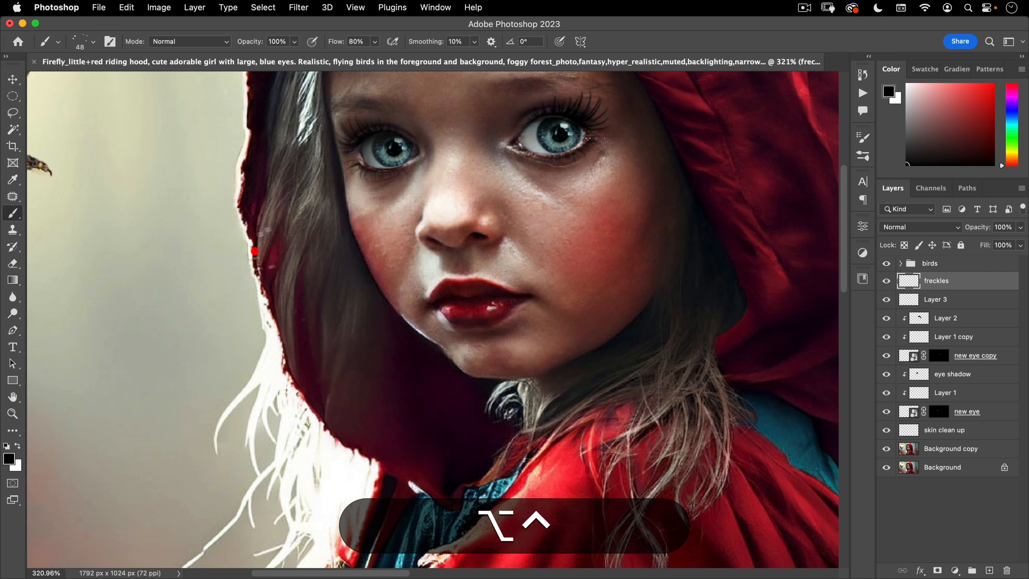
pyautogui.moveTo(573, 177); pyautogui.dragTo(484, 128)
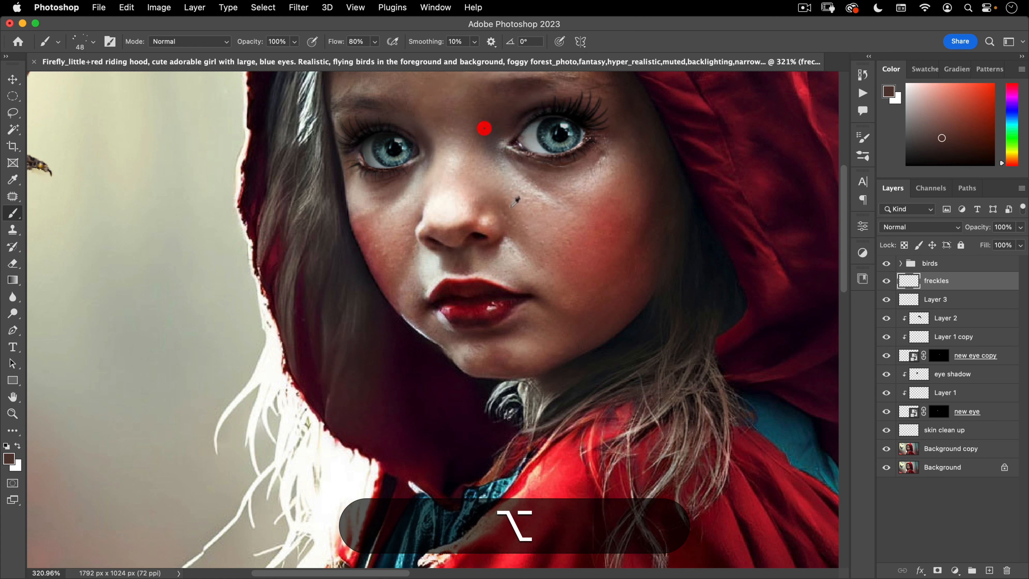
# Stamp dark brown freckles across both cheeks and the bridge of the nose on the freckles layer
pyautogui.click(573, 215)
pyautogui.click(540, 208)
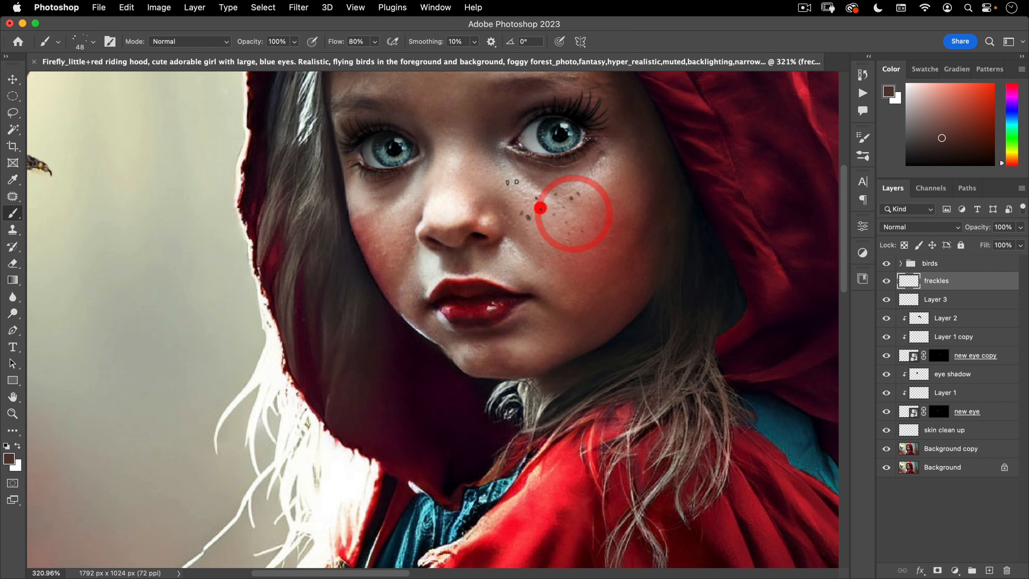
pyautogui.click(502, 190)
pyautogui.click(478, 168)
pyautogui.click(444, 172)
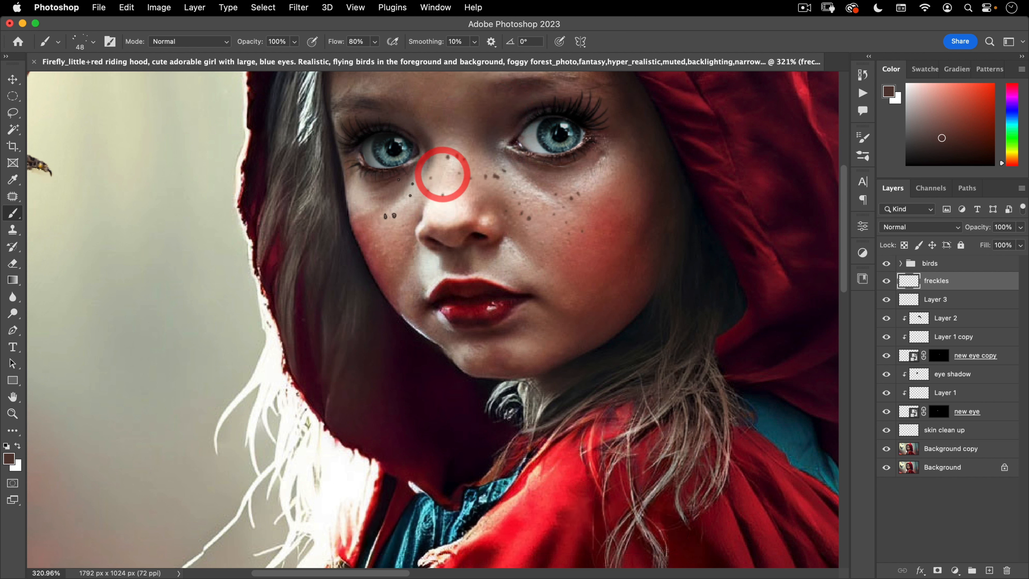
pyautogui.click(398, 200)
pyautogui.click(377, 218)
pyautogui.click(379, 245)
pyautogui.click(456, 159)
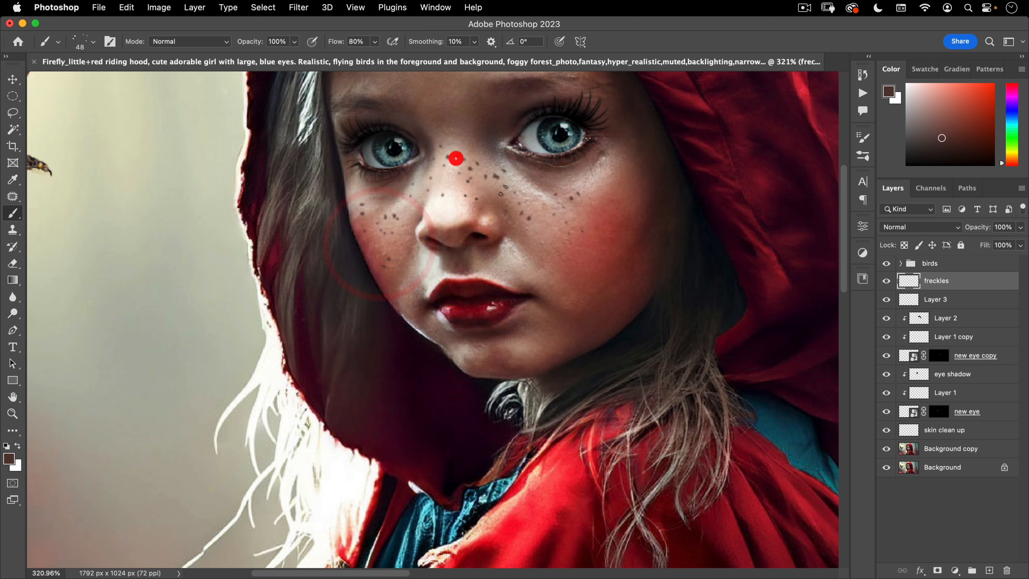
pyautogui.click(561, 214)
pyautogui.click(593, 195)
pyautogui.click(614, 182)
pyautogui.click(603, 223)
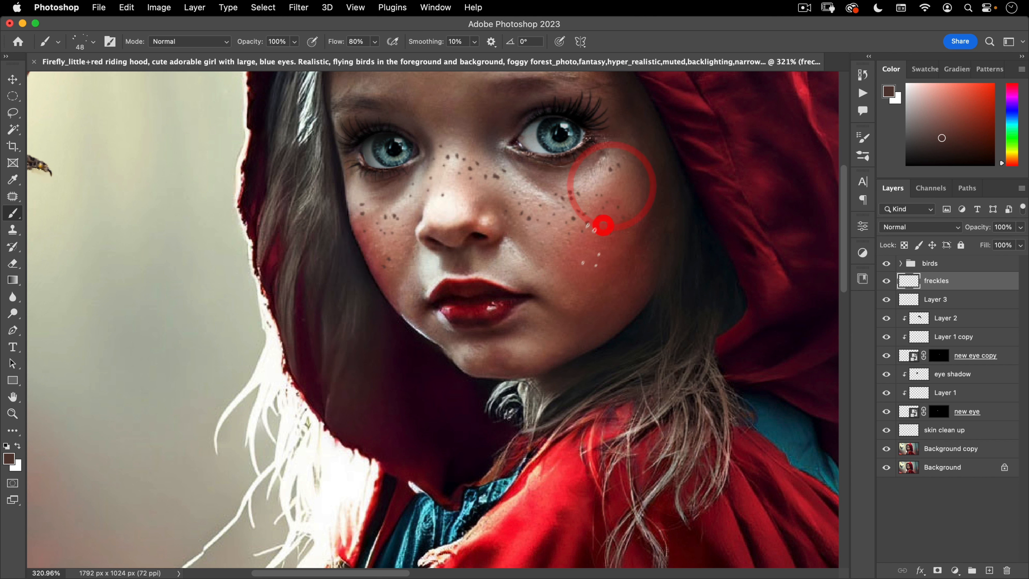
pyautogui.click(589, 241)
pyautogui.click(548, 224)
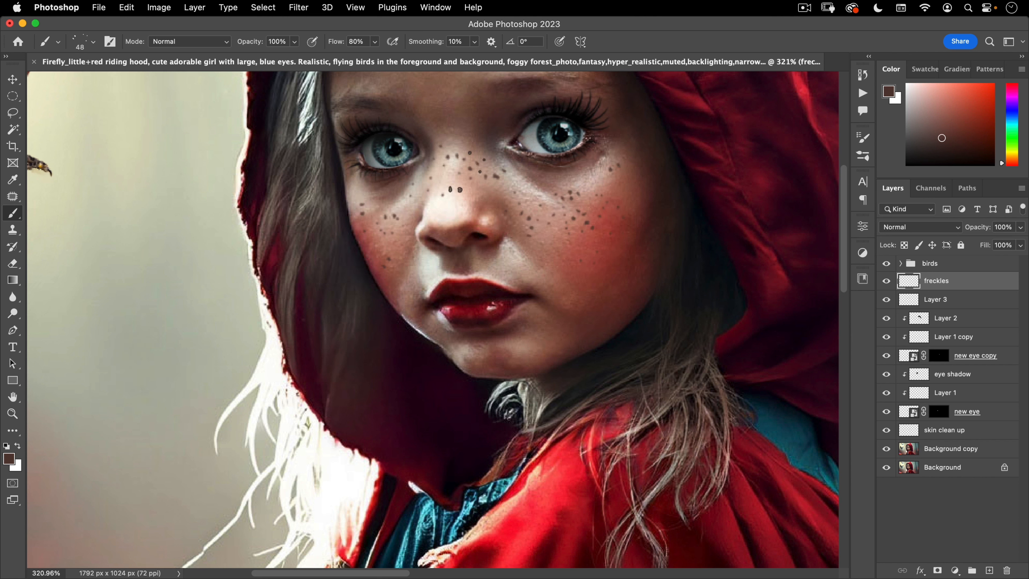
pyautogui.click(466, 177)
# Set the freckles layer's blend mode to Multiply
pyautogui.press('v')
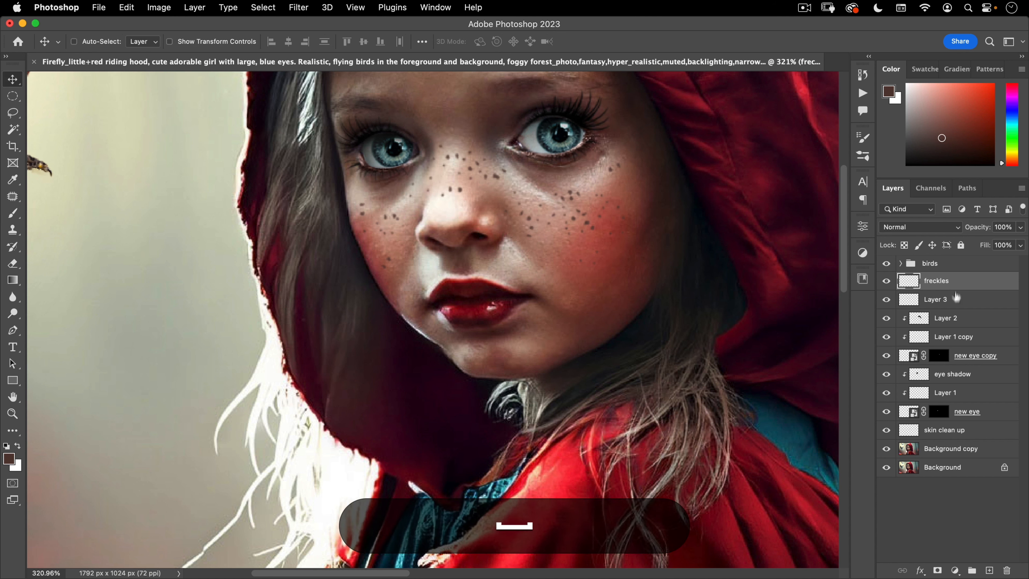
pyautogui.click(909, 227)
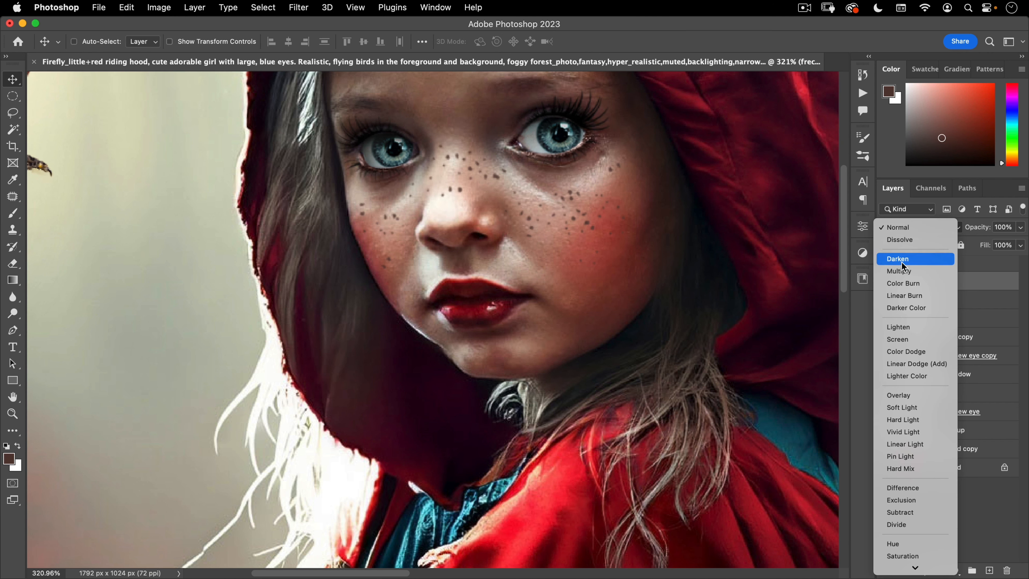
pyautogui.click(905, 272)
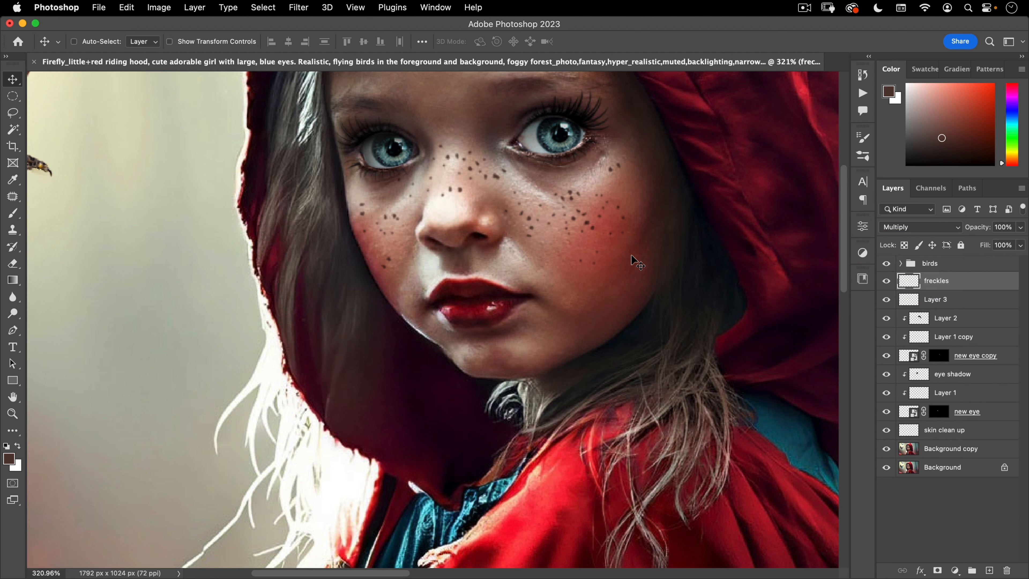
# Colorize the freckles with a Hue/Saturation adjustment of hue 13, saturation 47 and lightness +32
pyautogui.press('super+u')
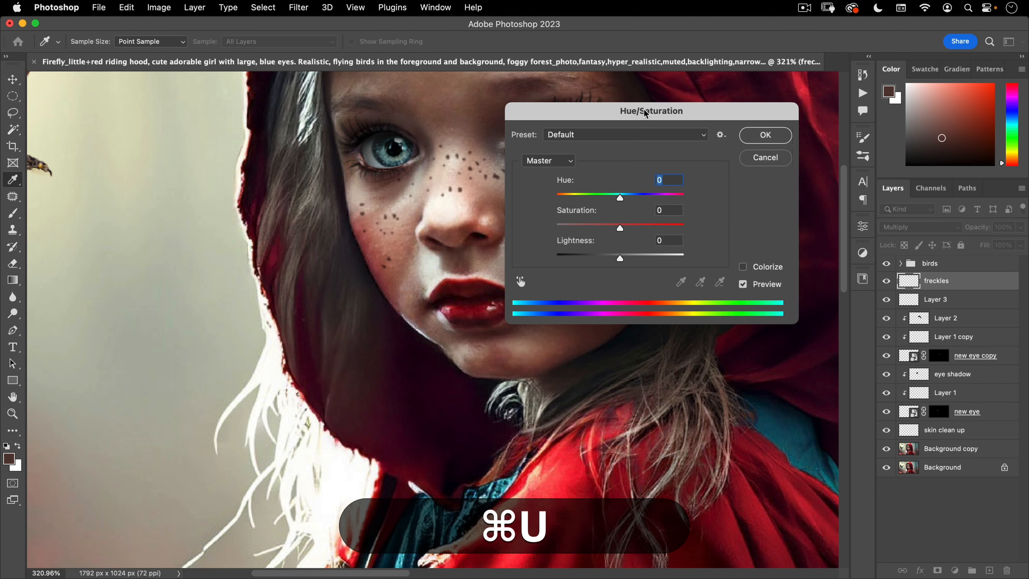
pyautogui.moveTo(646, 114); pyautogui.dragTo(730, 176)
pyautogui.click(827, 328)
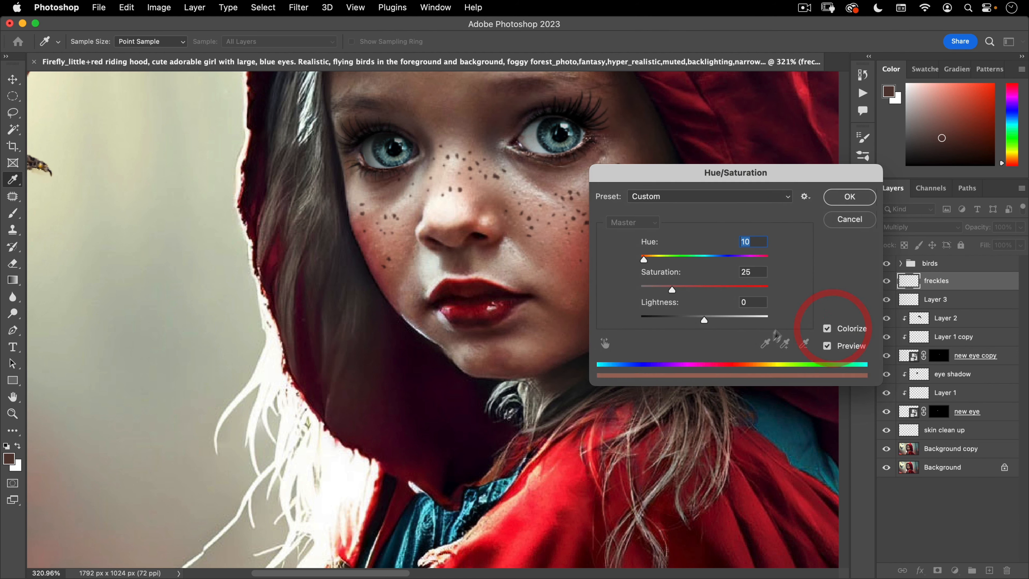
pyautogui.moveTo(673, 289); pyautogui.dragTo(803, 300)
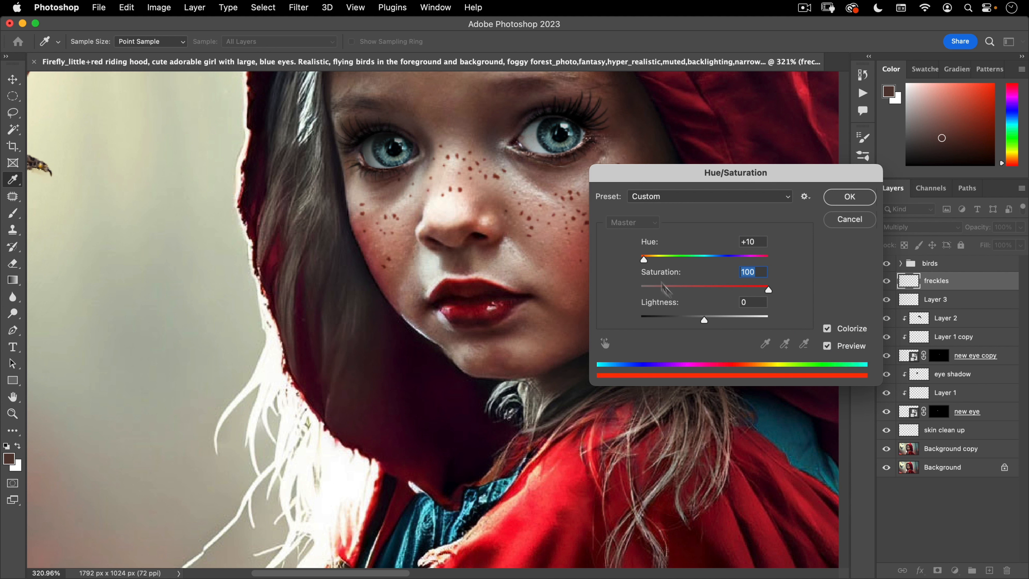
pyautogui.moveTo(706, 322); pyautogui.dragTo(726, 324)
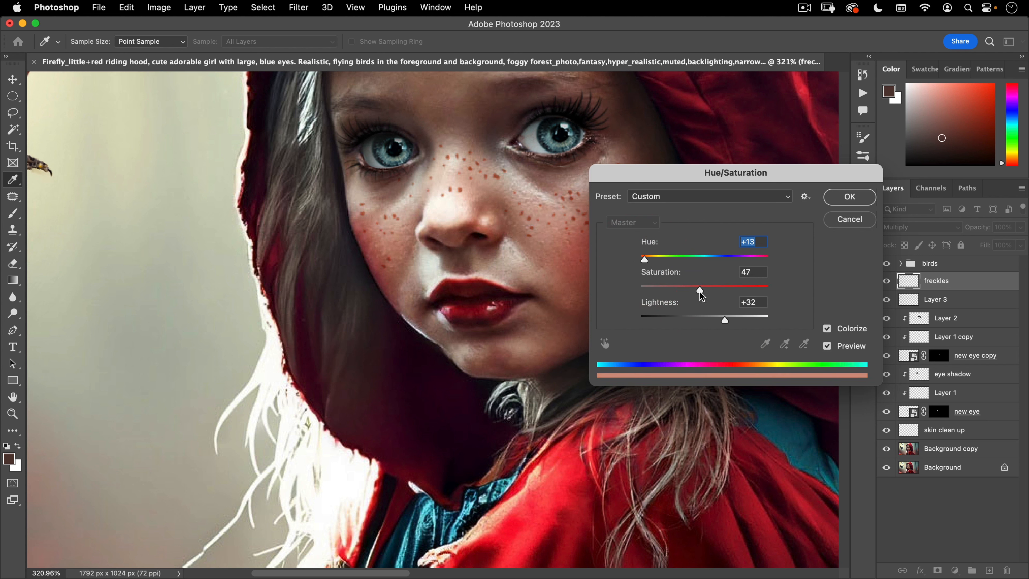
pyautogui.click(849, 199)
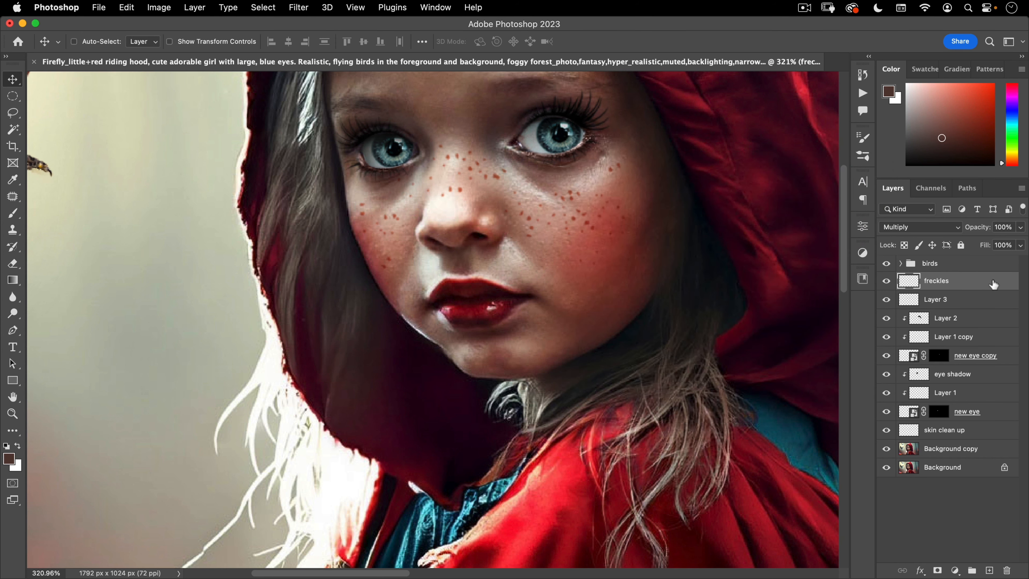
# Split the freckles layer's Blend If highlight slider for the underlying layer to 91 / 255 so the freckles blend into the skin
pyautogui.doubleClick(1003, 282)
pyautogui.moveTo(501, 128); pyautogui.dragTo(745, 228)
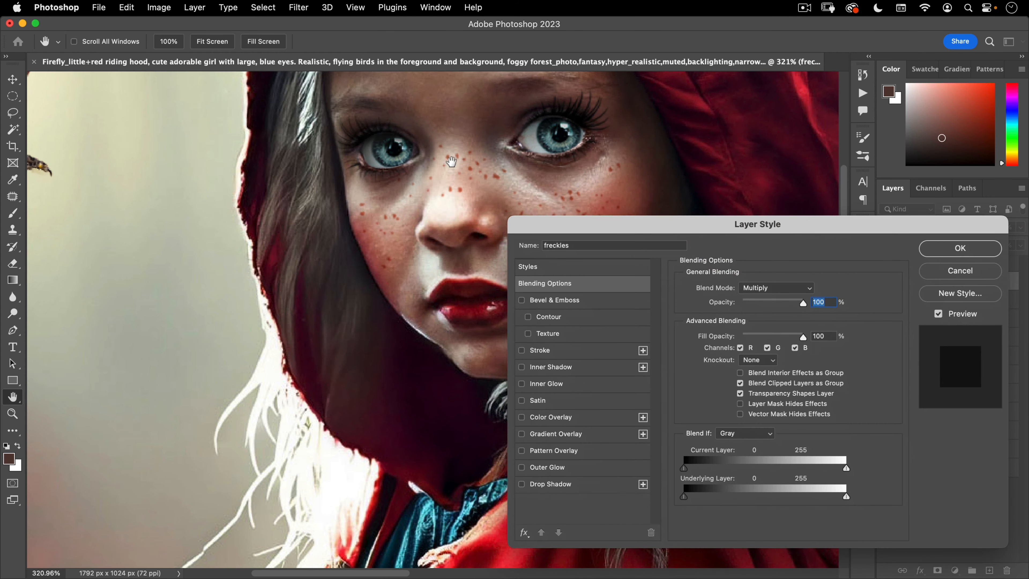
pyautogui.moveTo(551, 223); pyautogui.dragTo(423, 243)
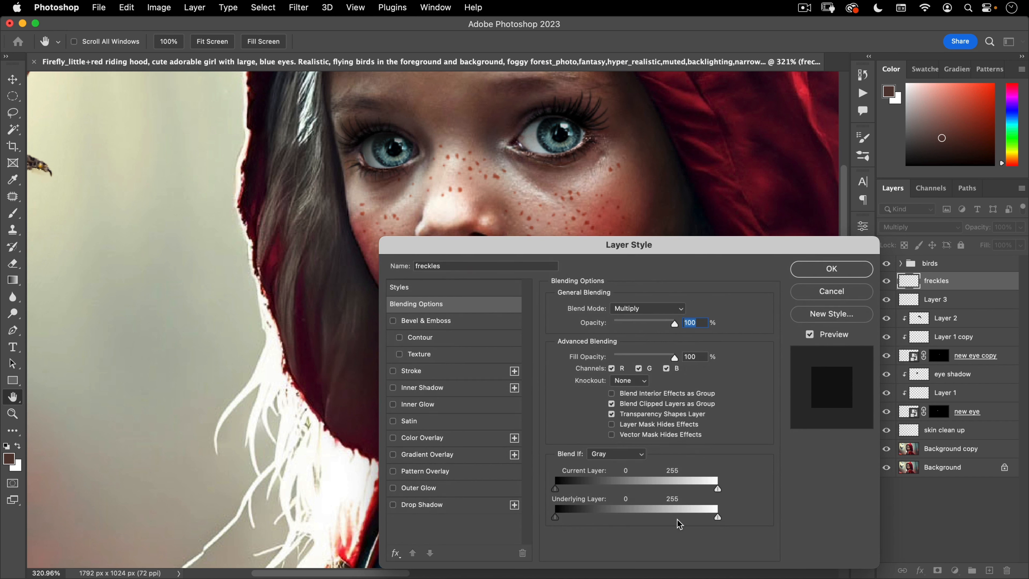
pyautogui.press('alt')
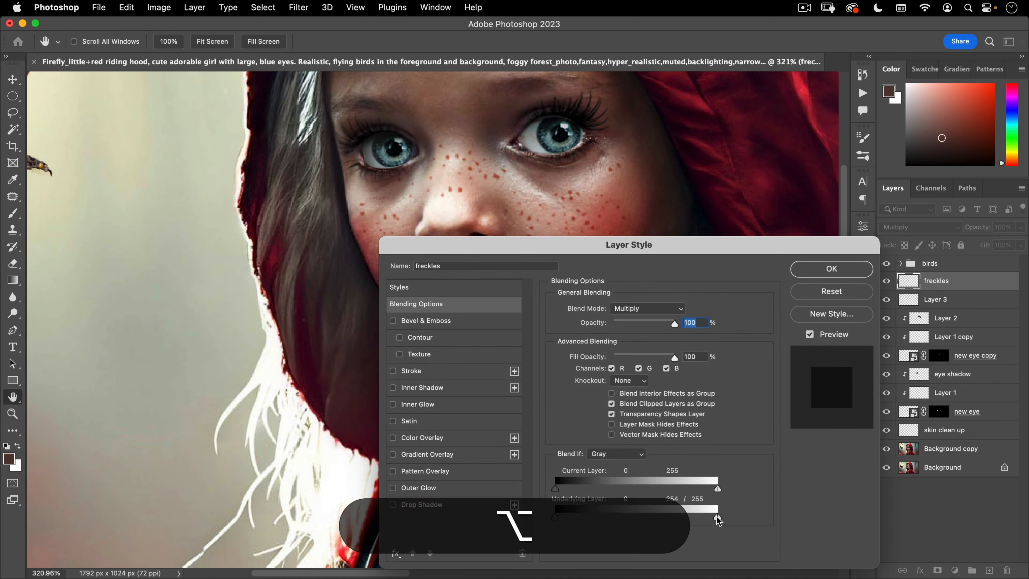
pyautogui.moveTo(636, 515); pyautogui.dragTo(605, 513)
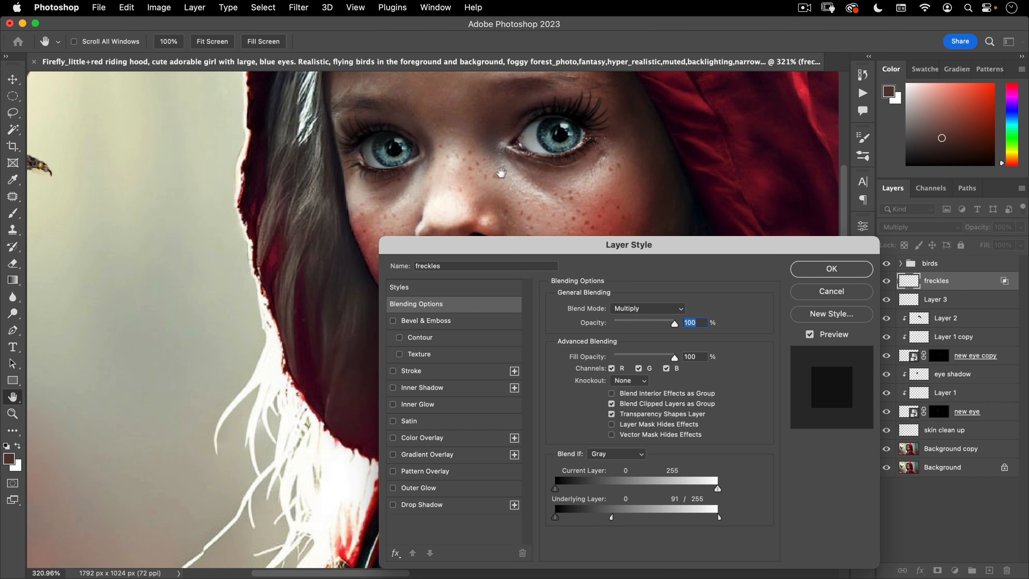
pyautogui.click(822, 271)
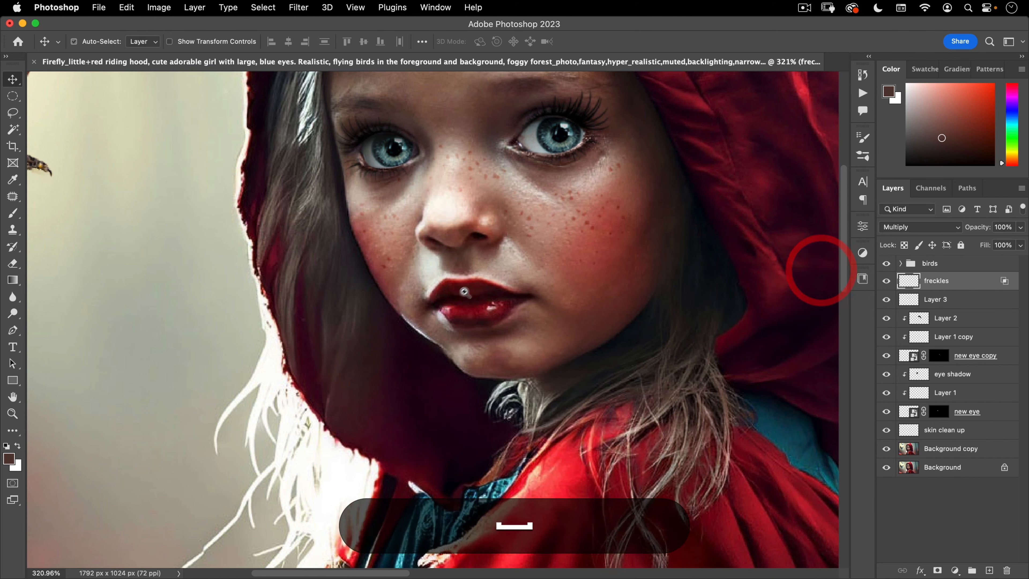
# Add a new layer above the freckles layer and name it lip highlight
pyautogui.moveTo(462, 292); pyautogui.dragTo(405, 325)
pyautogui.moveTo(469, 338); pyautogui.dragTo(528, 251)
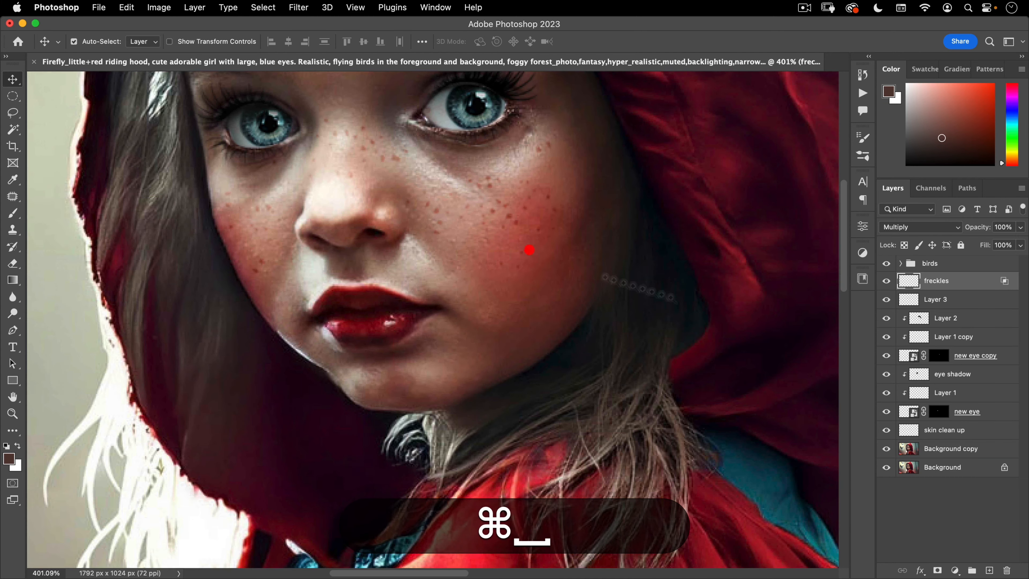
pyautogui.click(988, 570)
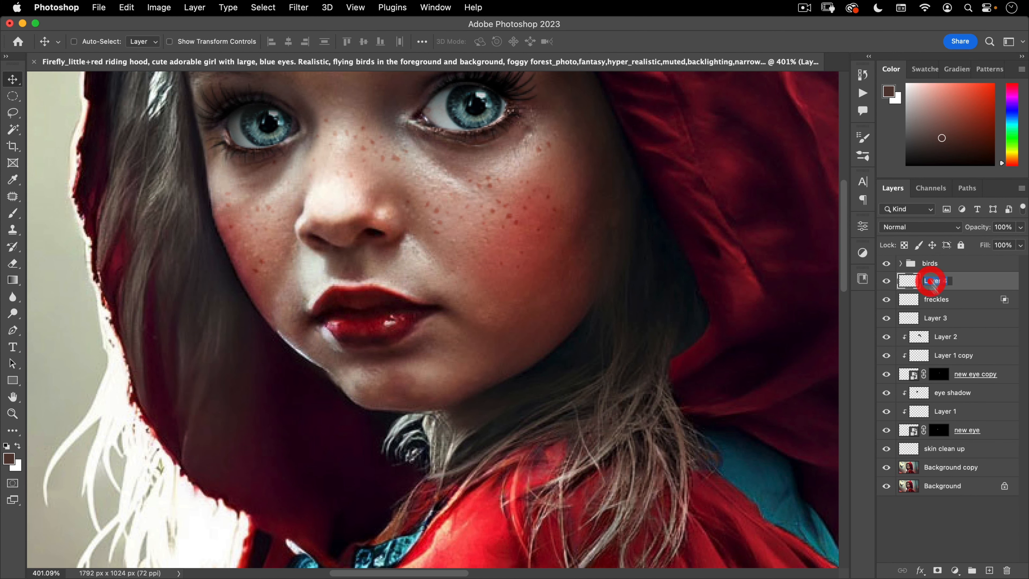
pyautogui.write('lip highlight')
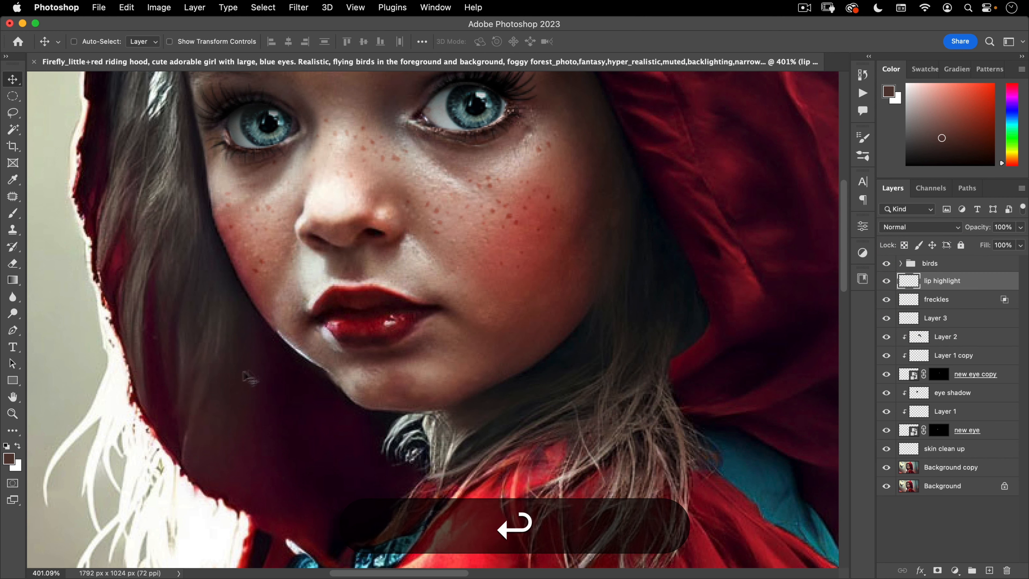
# Choose the 8 px brush from the Dry Media Brushes and reduce it to 3 px for working on the lips
pyautogui.moveTo(356, 301); pyautogui.dragTo(400, 281)
pyautogui.press('b')
pyautogui.rightClick(399, 295)
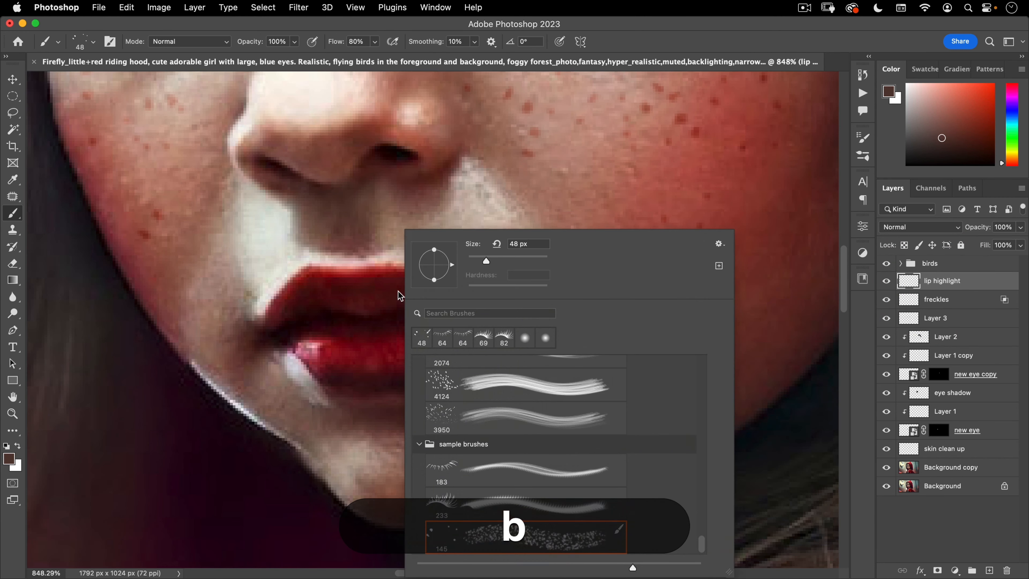
pyautogui.scroll(6, 660, 501)
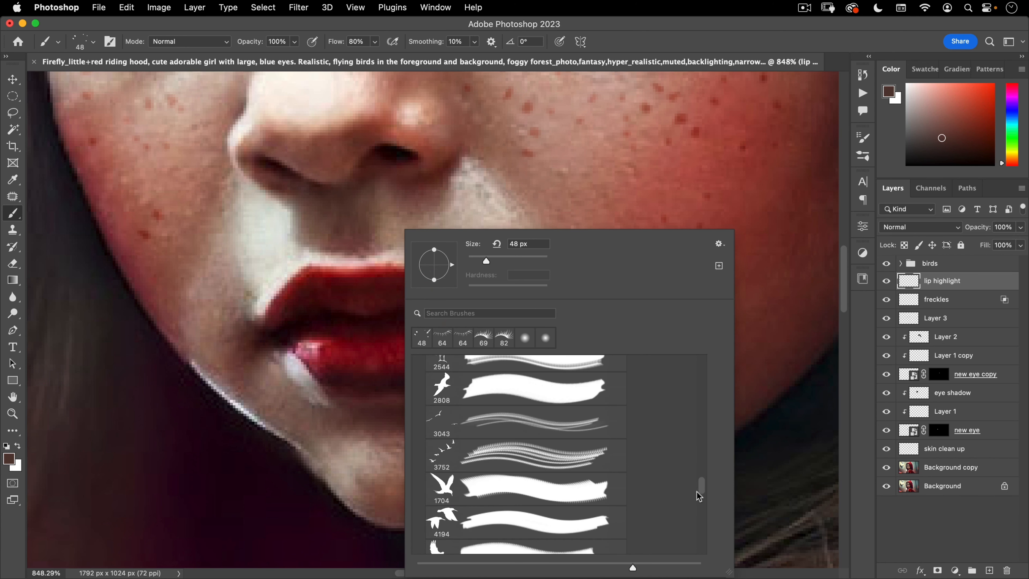
pyautogui.moveTo(699, 496); pyautogui.dragTo(694, 333)
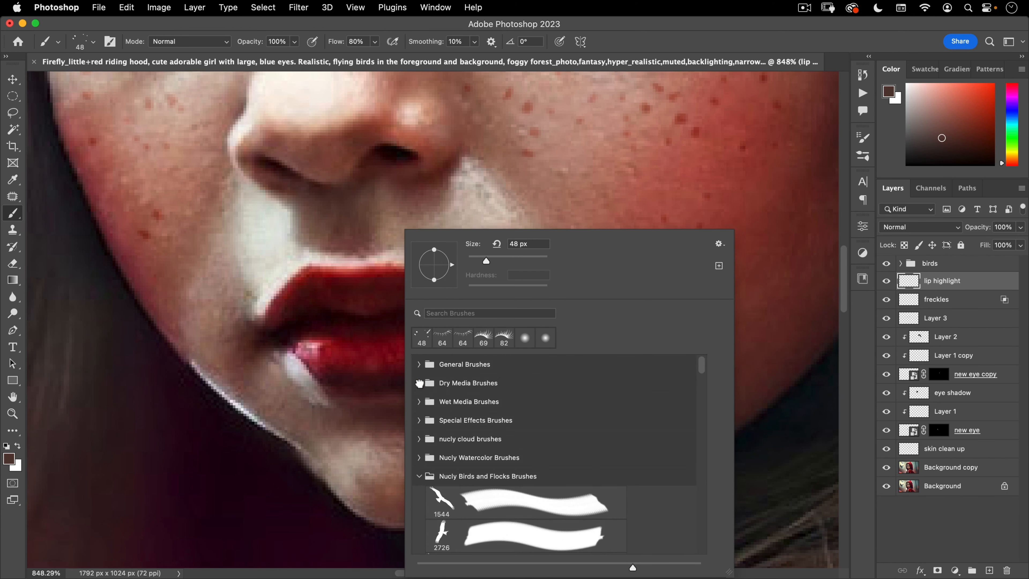
pyautogui.click(419, 383)
pyautogui.click(482, 402)
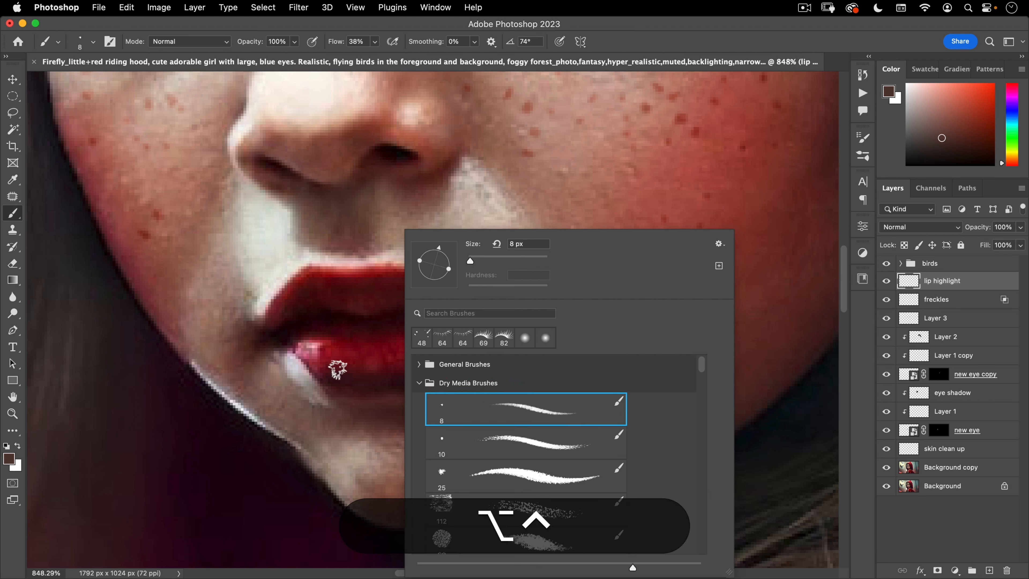
pyautogui.moveTo(338, 369); pyautogui.dragTo(330, 377)
# Sample the light pink from the lower lip's highlight and dab small highlights across the lower lip
pyautogui.keyDown('alt'); pyautogui.click(308, 344); pyautogui.keyUp('alt')
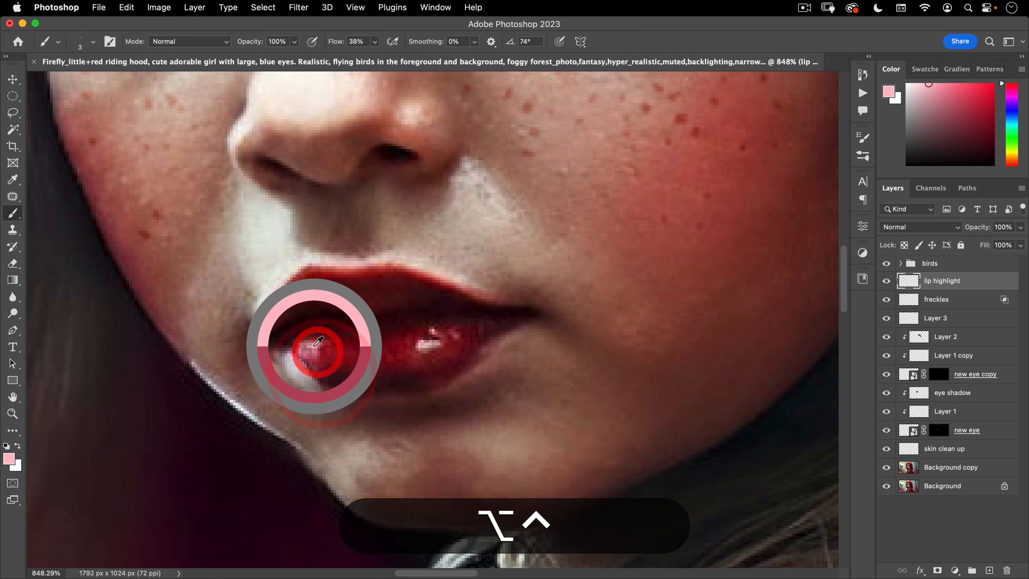
pyautogui.click(355, 353)
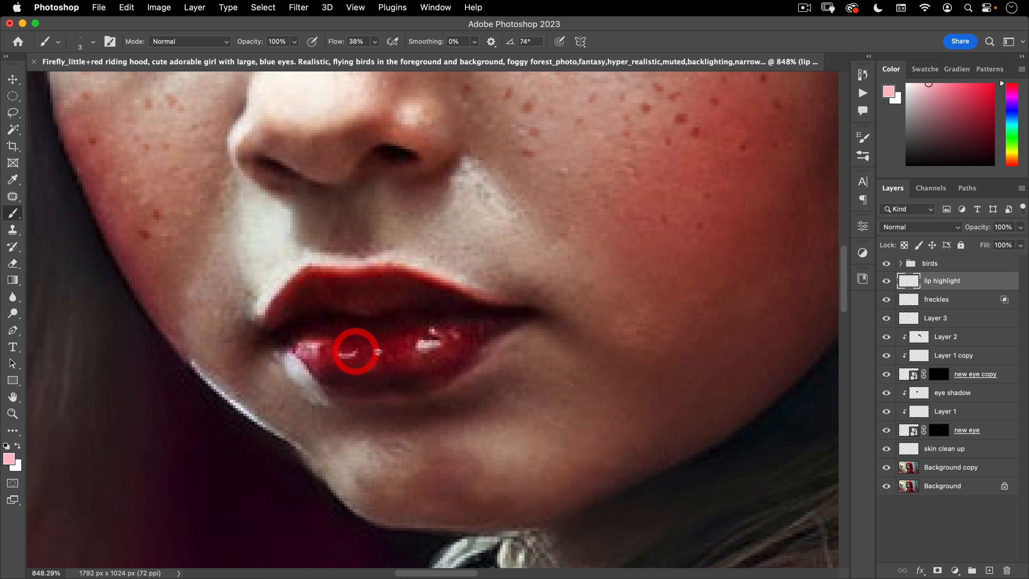
pyautogui.click(351, 355)
pyautogui.click(367, 354)
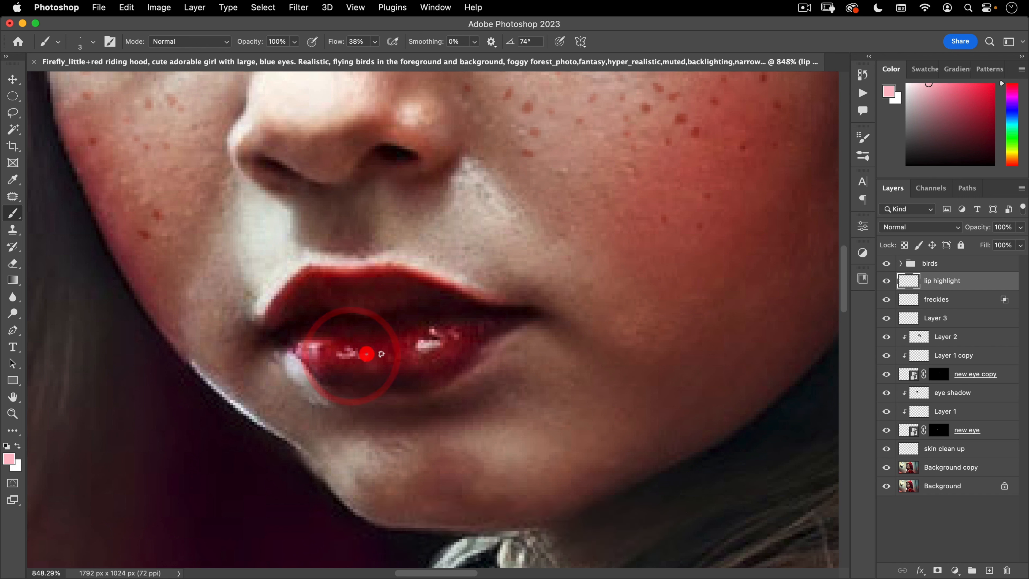
pyautogui.click(382, 347)
pyautogui.click(392, 353)
pyautogui.click(395, 354)
pyautogui.click(412, 349)
pyautogui.click(418, 349)
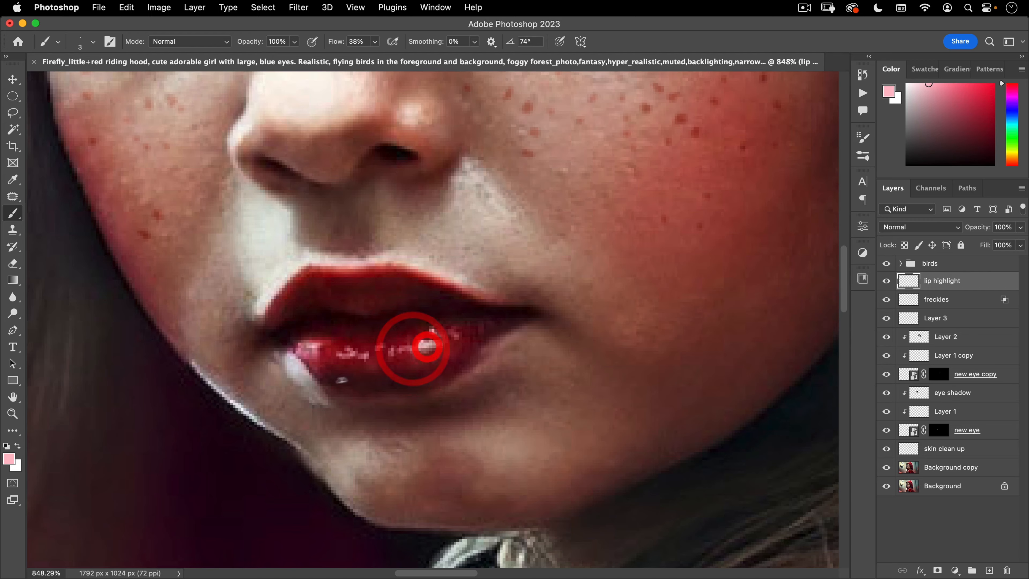
pyautogui.moveTo(387, 372); pyautogui.dragTo(311, 411)
pyautogui.moveTo(426, 406); pyautogui.dragTo(444, 446)
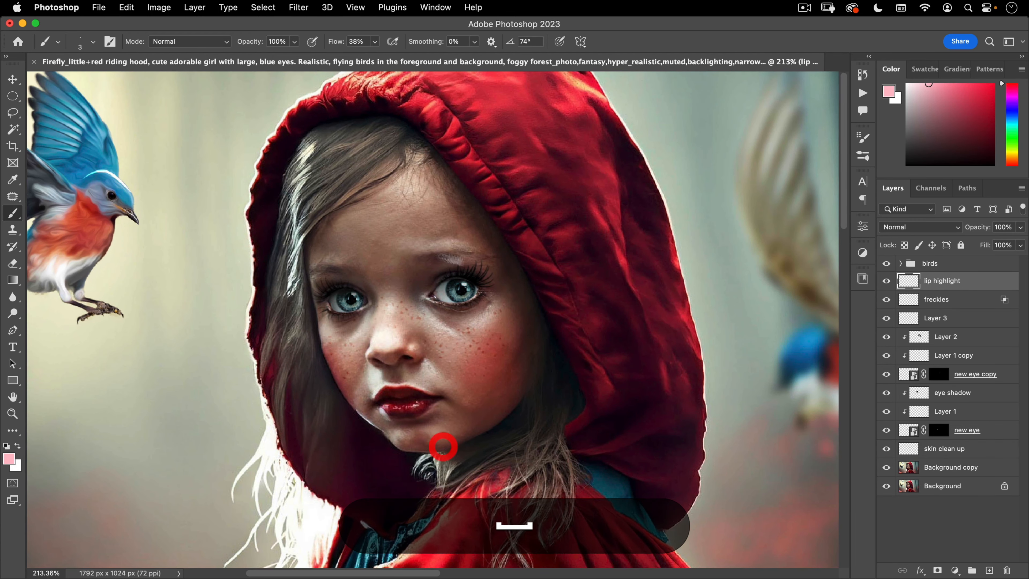
# Add a new layer above the lip highlight layer and name it eye catchlights
pyautogui.moveTo(327, 290); pyautogui.dragTo(395, 244)
pyautogui.moveTo(433, 295); pyautogui.dragTo(370, 231)
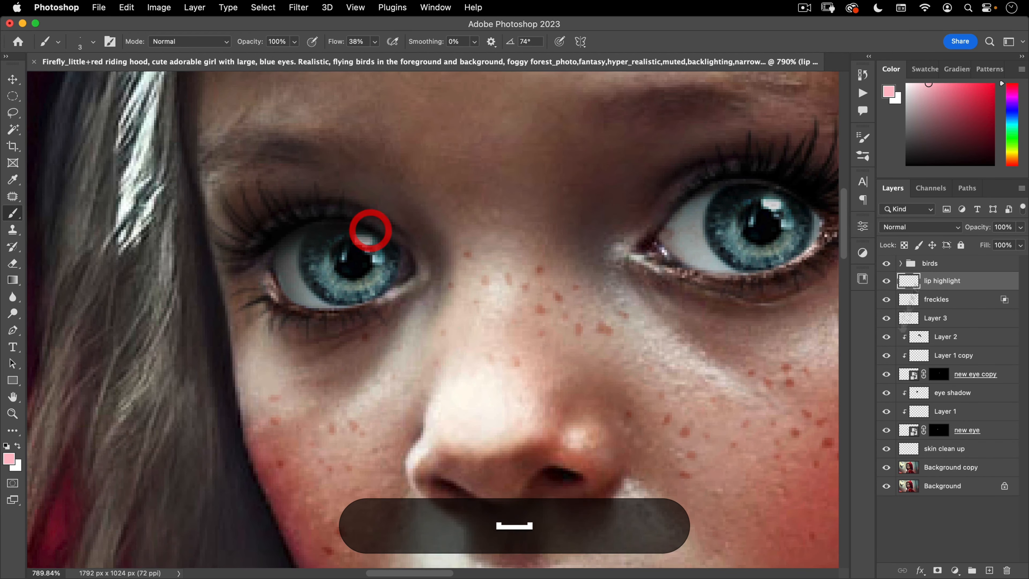
pyautogui.click(990, 569)
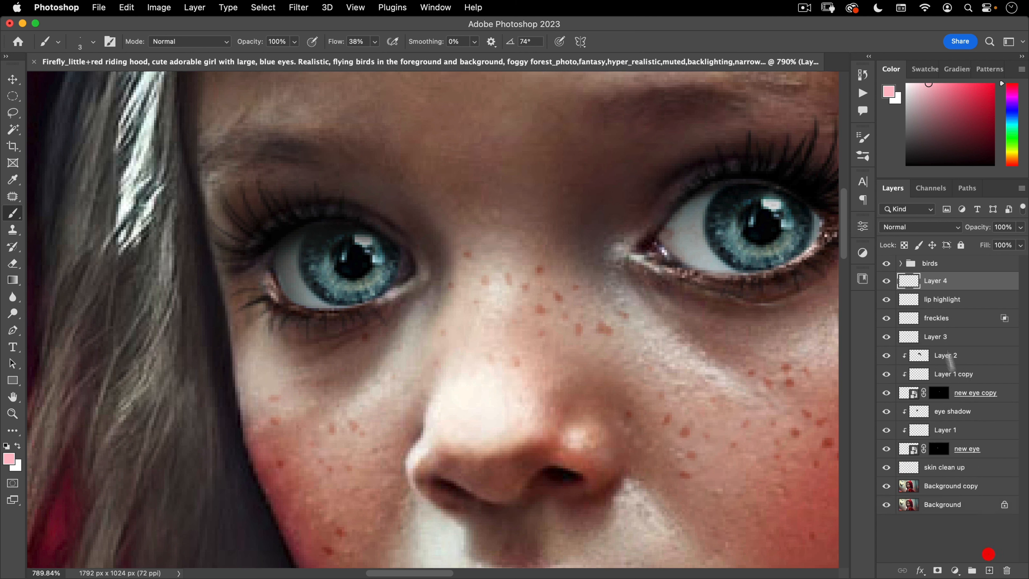
pyautogui.doubleClick(940, 285)
pyautogui.write('eye catchlights')
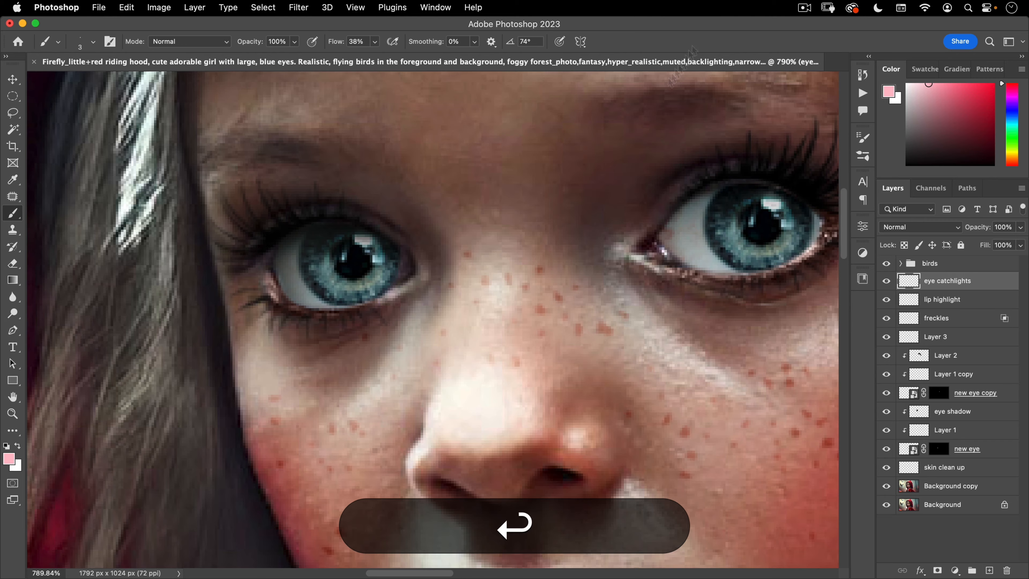
# Sample the pale blue reflection in the eye nearer the loose hair and paint a catchlight beside its pupil
pyautogui.moveTo(276, 229); pyautogui.dragTo(364, 202)
pyautogui.moveTo(394, 217); pyautogui.dragTo(336, 265)
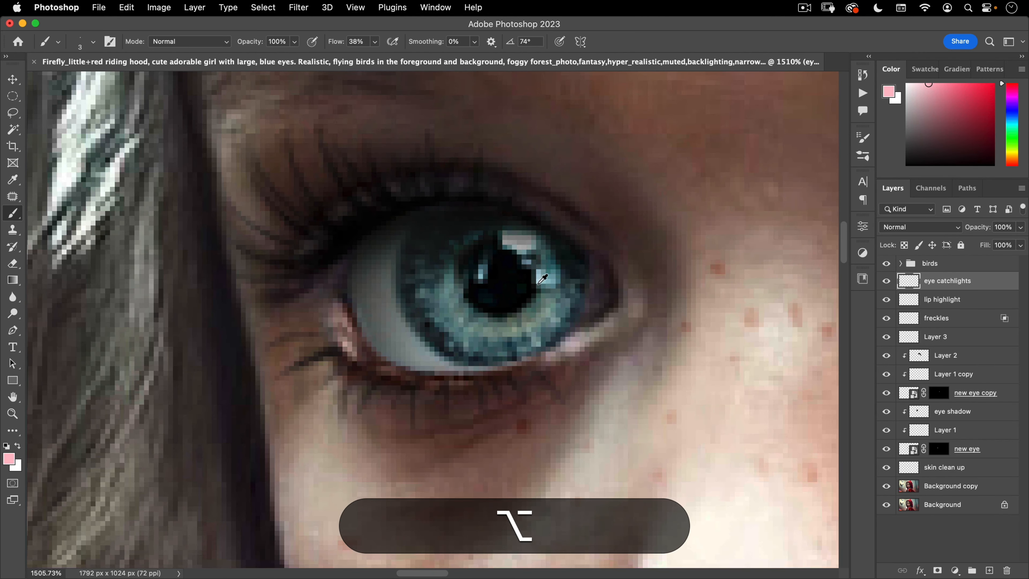
pyautogui.keyDown('alt'); pyautogui.click(539, 279); pyautogui.keyUp('alt')
pyautogui.moveTo(448, 244)
pyautogui.mouseDown()
pyautogui.moveTo(487, 251)
pyautogui.moveTo(423, 257)
pyautogui.moveTo(492, 246)
pyautogui.mouseUp()
# Paint a matching pale blue catchlight in the girl's other eye and check the eye catchlights layer by toggling its visibility
pyautogui.press('space')
pyautogui.moveTo(599, 230); pyautogui.dragTo(292, 234)
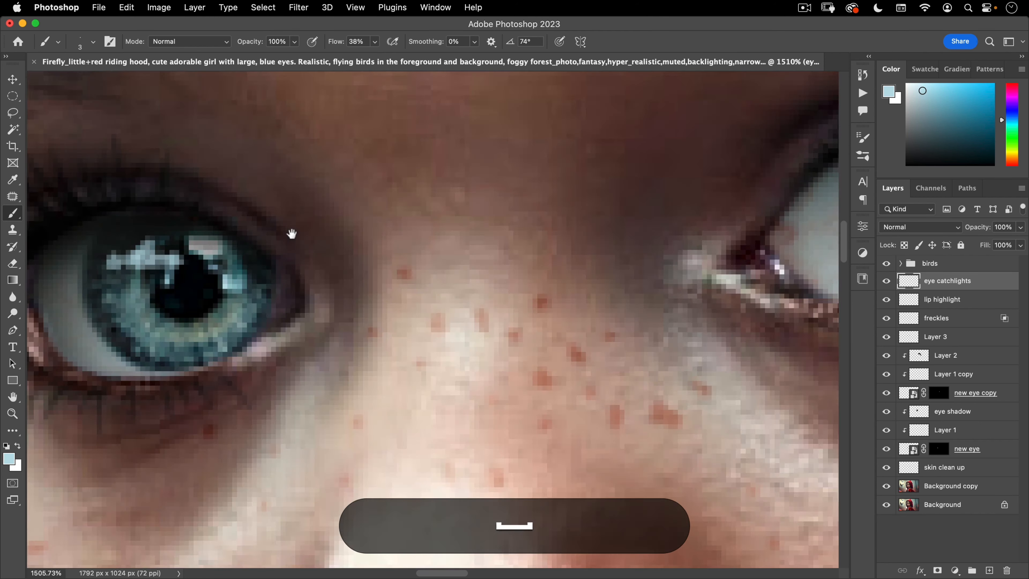
pyautogui.keyDown('super'); pyautogui.moveTo(400, 235); pyautogui.dragTo(379, 240); pyautogui.keyUp('super')
pyautogui.keyDown('super'); pyautogui.click(619, 249); pyautogui.keyUp('super')
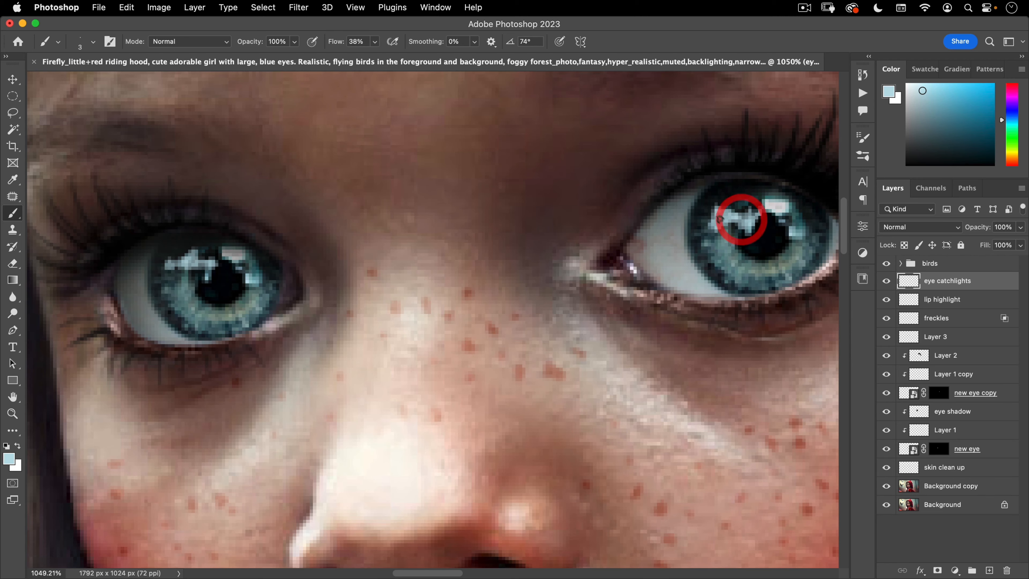
pyautogui.moveTo(719, 219)
pyautogui.mouseDown()
pyautogui.moveTo(749, 220)
pyautogui.moveTo(703, 239)
pyautogui.moveTo(545, 247)
pyautogui.mouseUp()
pyautogui.press('space')
pyautogui.keyDown('super'); pyautogui.moveTo(560, 283); pyautogui.dragTo(510, 345); pyautogui.keyUp('super')
pyautogui.moveTo(568, 324); pyautogui.dragTo(492, 341)
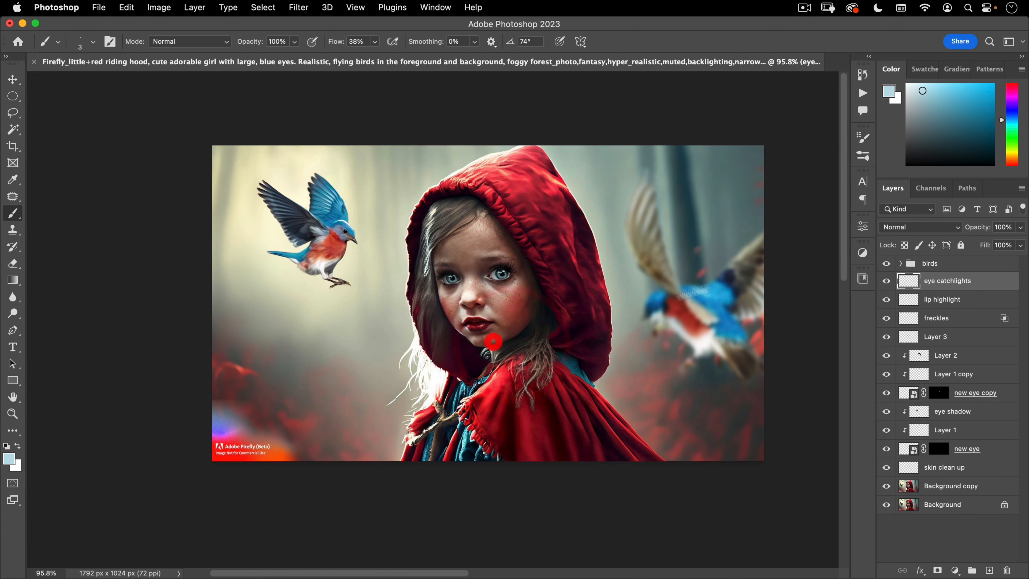
pyautogui.click(887, 281)
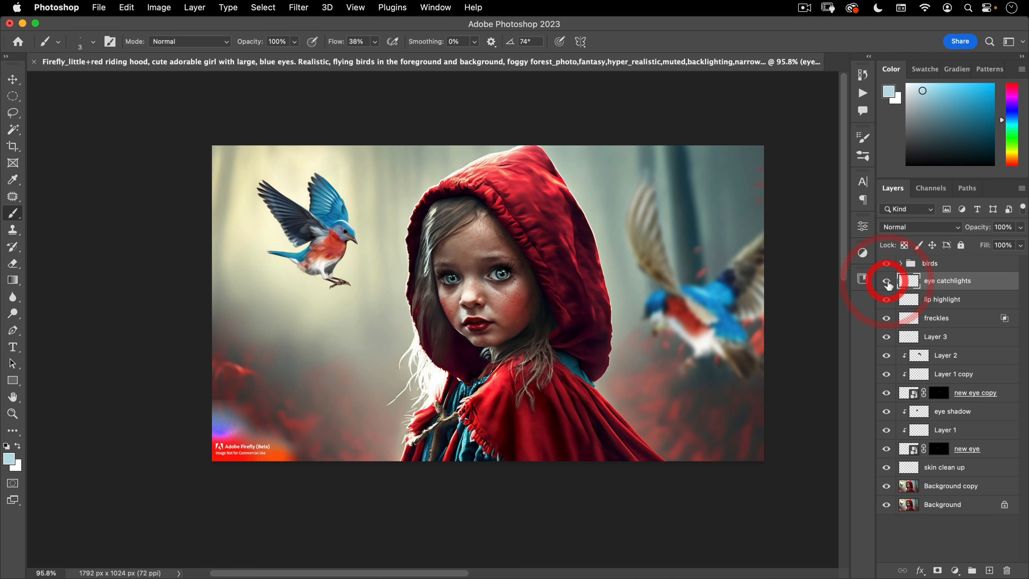
pyautogui.moveTo(559, 367); pyautogui.dragTo(506, 328)
pyautogui.moveTo(544, 331); pyautogui.dragTo(502, 359)
# Start a Pen tool path at the hair parting and trace the hair's inner edge along the forehead down to the cheek
pyautogui.press('v')
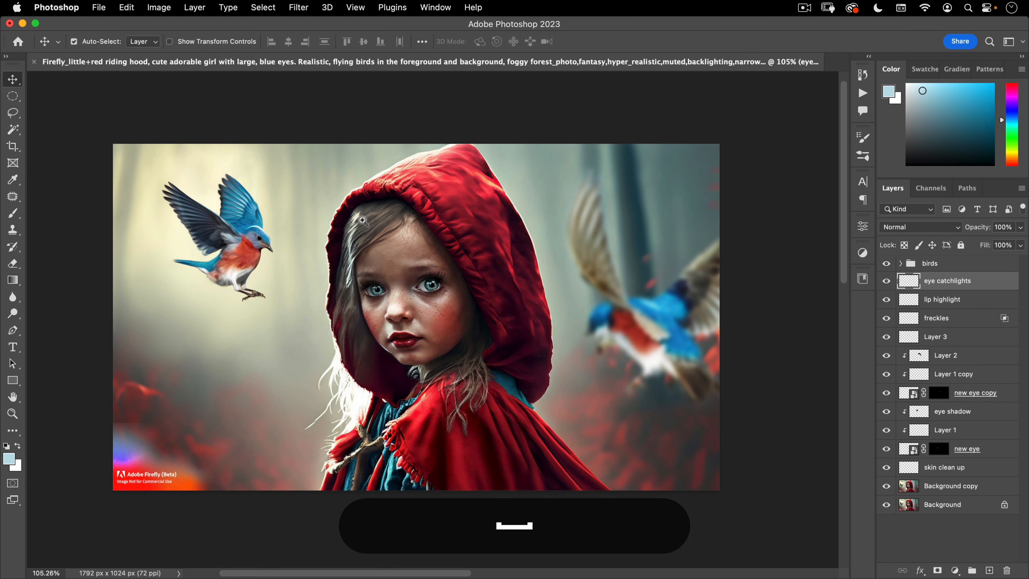
pyautogui.keyDown('super'); pyautogui.moveTo(399, 191); pyautogui.dragTo(456, 142); pyautogui.keyUp('super')
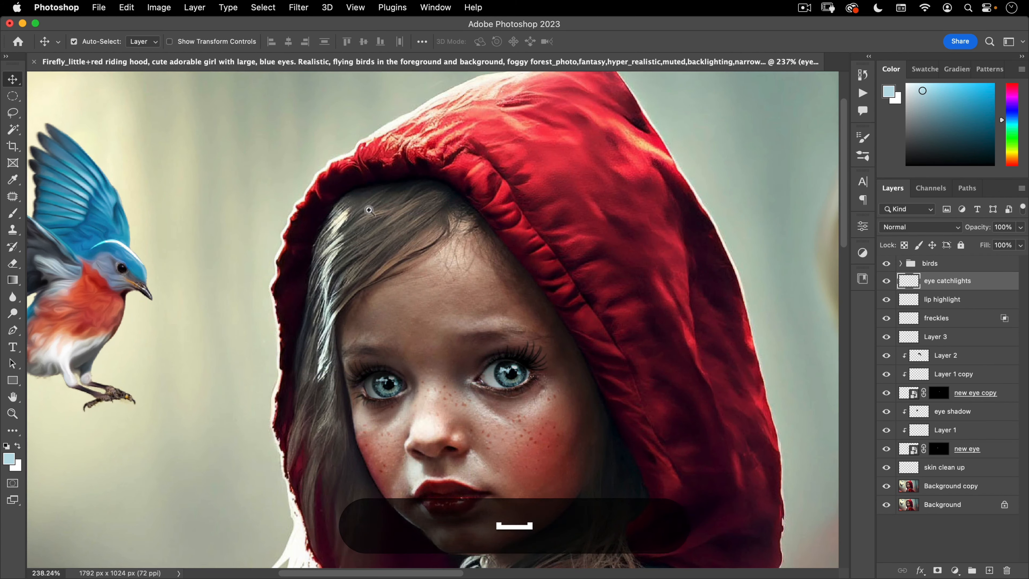
pyautogui.keyDown('super'); pyautogui.moveTo(386, 194); pyautogui.dragTo(409, 192); pyautogui.keyUp('super')
pyautogui.press('p')
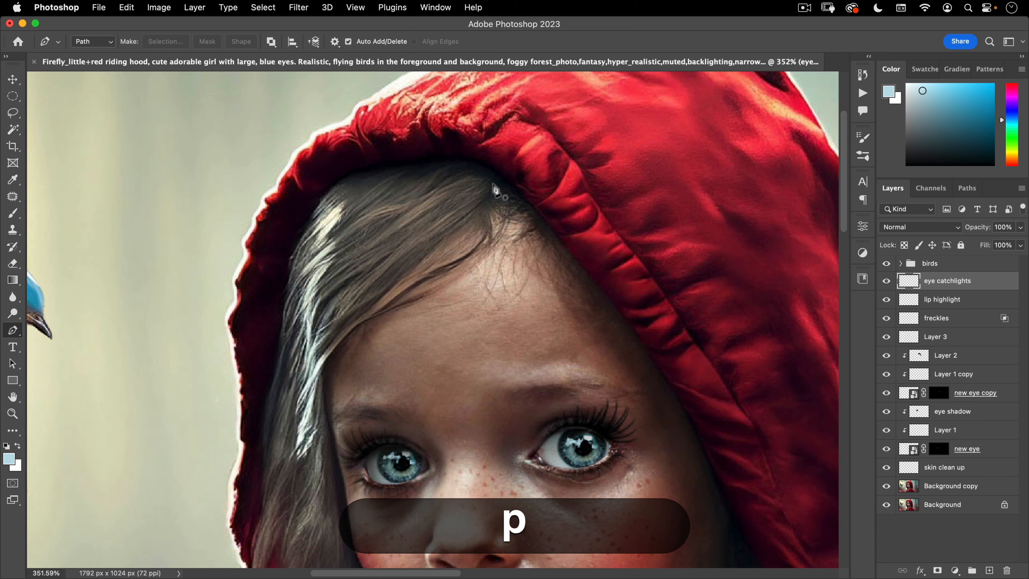
pyautogui.click(491, 208)
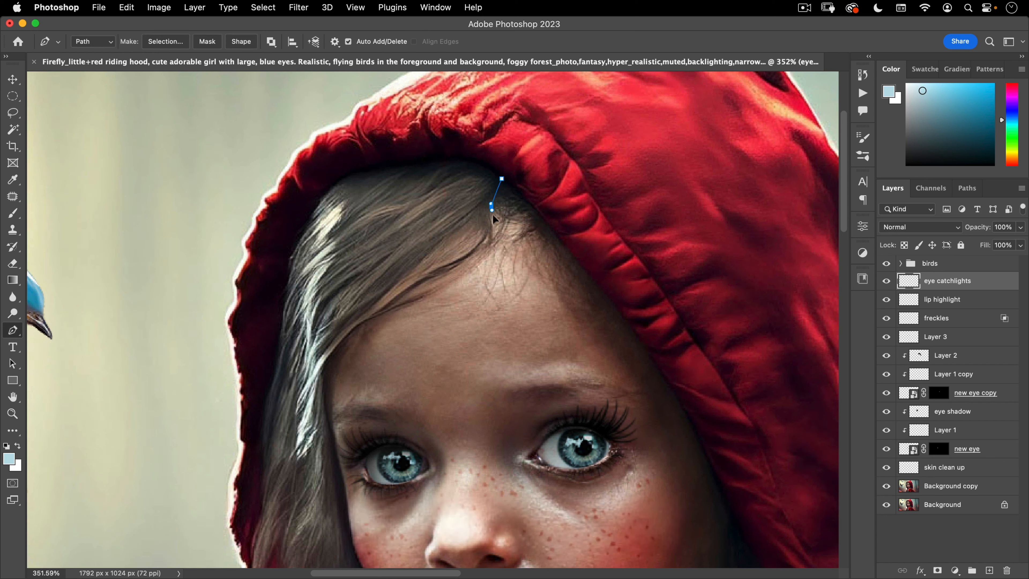
pyautogui.click(466, 257)
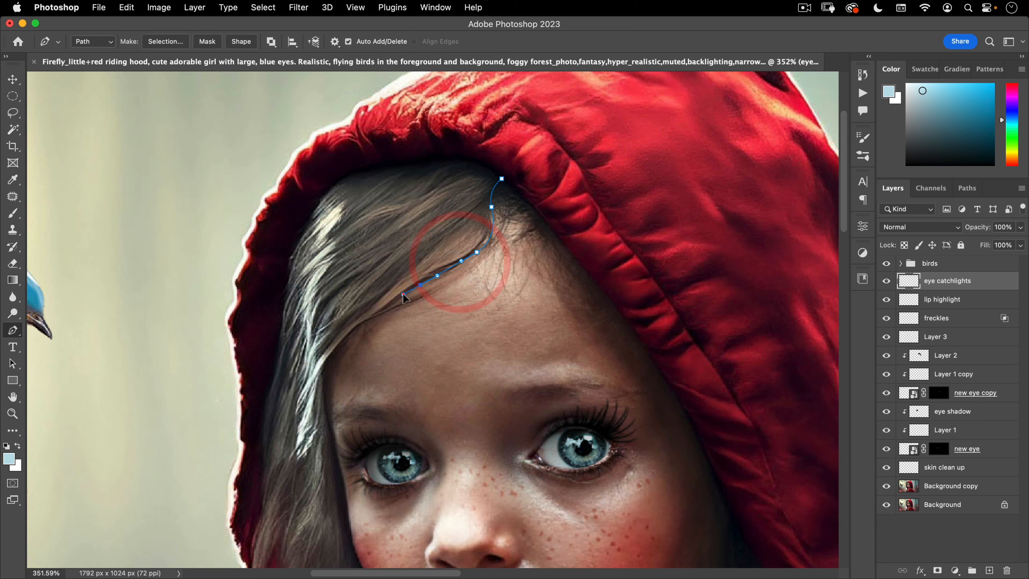
pyautogui.click(420, 285)
pyautogui.click(354, 334)
pyautogui.click(322, 384)
pyautogui.press('space')
pyautogui.moveTo(337, 484); pyautogui.dragTo(400, 265)
pyautogui.moveTo(428, 333); pyautogui.dragTo(431, 346)
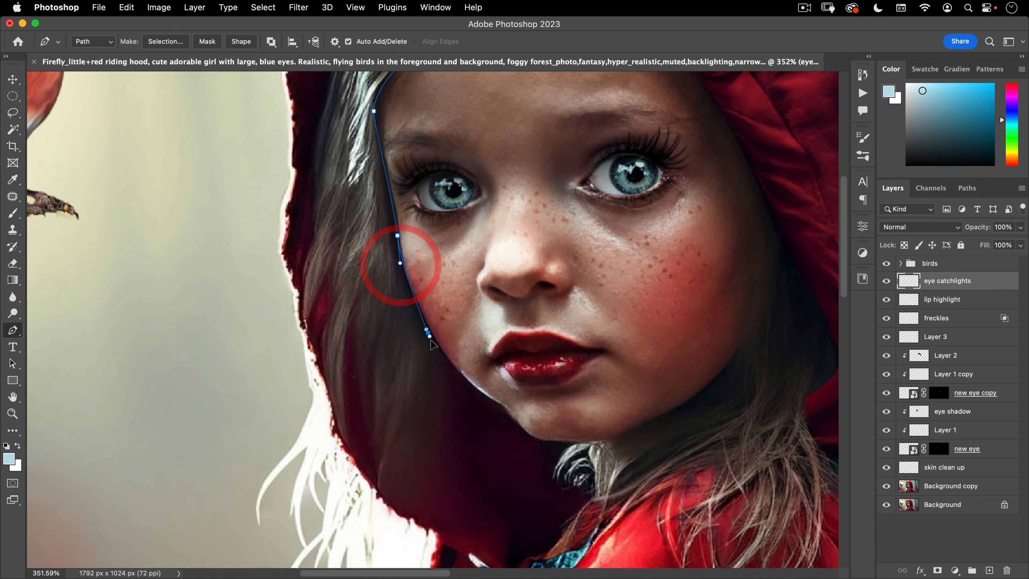
# Continue the path around the lower end of the hair and up along its outer edge inside the hood
pyautogui.press('space')
pyautogui.moveTo(400, 418); pyautogui.dragTo(404, 226)
pyautogui.moveTo(430, 358); pyautogui.dragTo(415, 383)
pyautogui.moveTo(315, 225); pyautogui.dragTo(315, 203)
pyautogui.press('space')
pyautogui.moveTo(318, 249); pyautogui.dragTo(331, 300)
pyautogui.moveTo(322, 194); pyautogui.dragTo(333, 375)
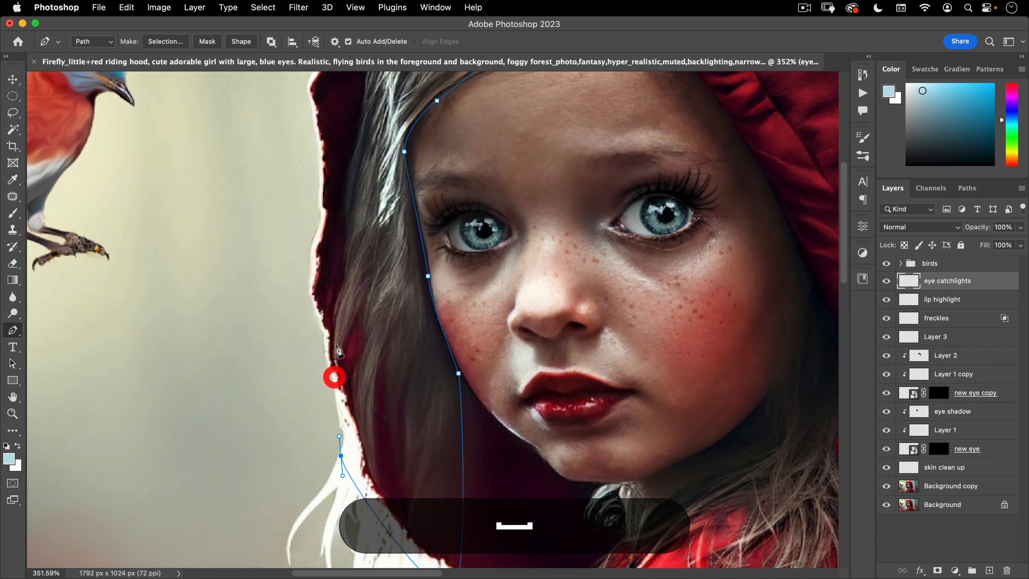
pyautogui.moveTo(334, 315); pyautogui.dragTo(339, 294)
pyautogui.moveTo(347, 227); pyautogui.dragTo(350, 209)
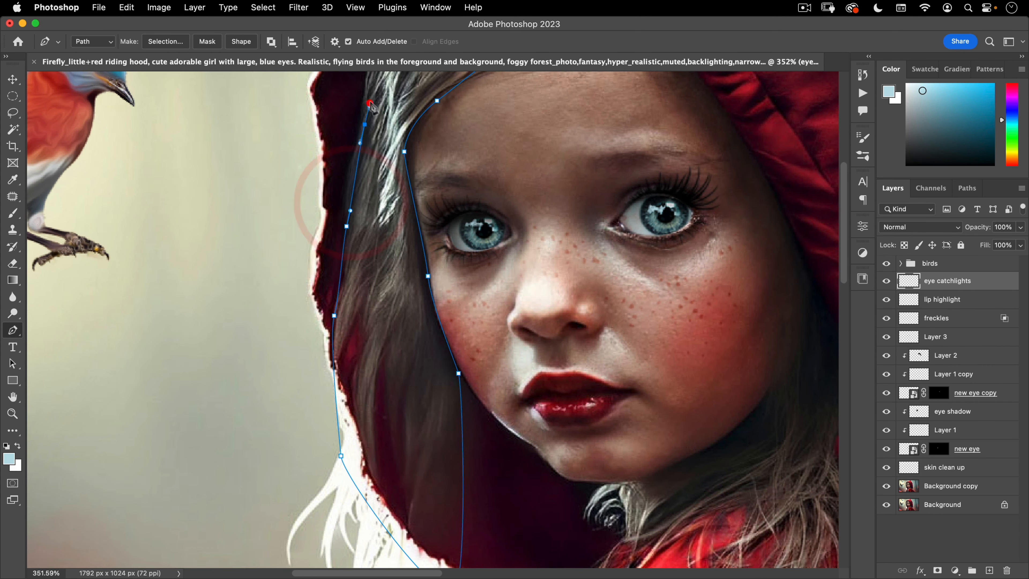
# Trace the upper hair edge under the hood and close the path at the parting, redoing the last curve
pyautogui.press('space')
pyautogui.moveTo(369, 102); pyautogui.dragTo(346, 326)
pyautogui.moveTo(354, 258); pyautogui.dragTo(358, 231)
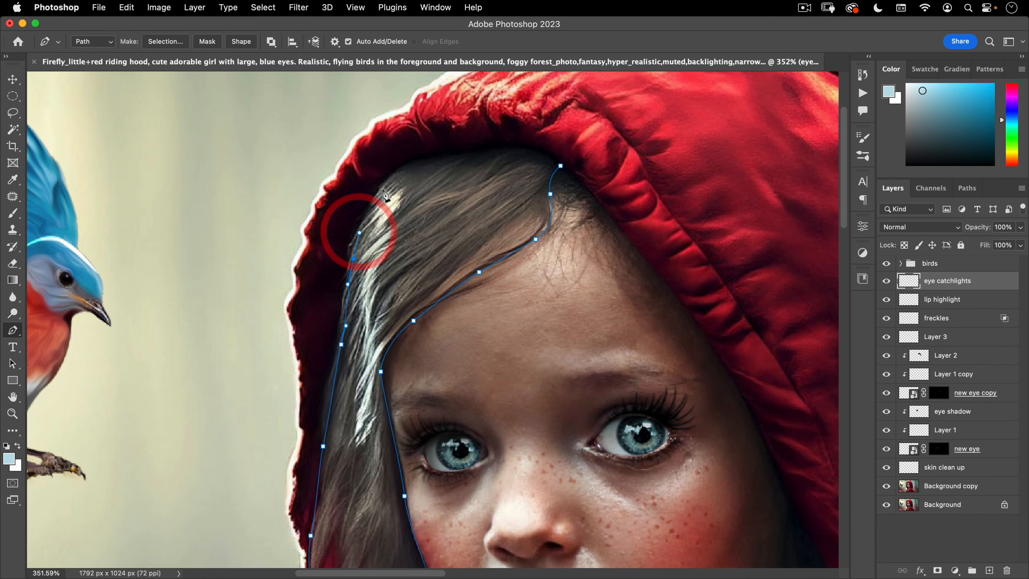
pyautogui.moveTo(387, 178); pyautogui.dragTo(449, 154)
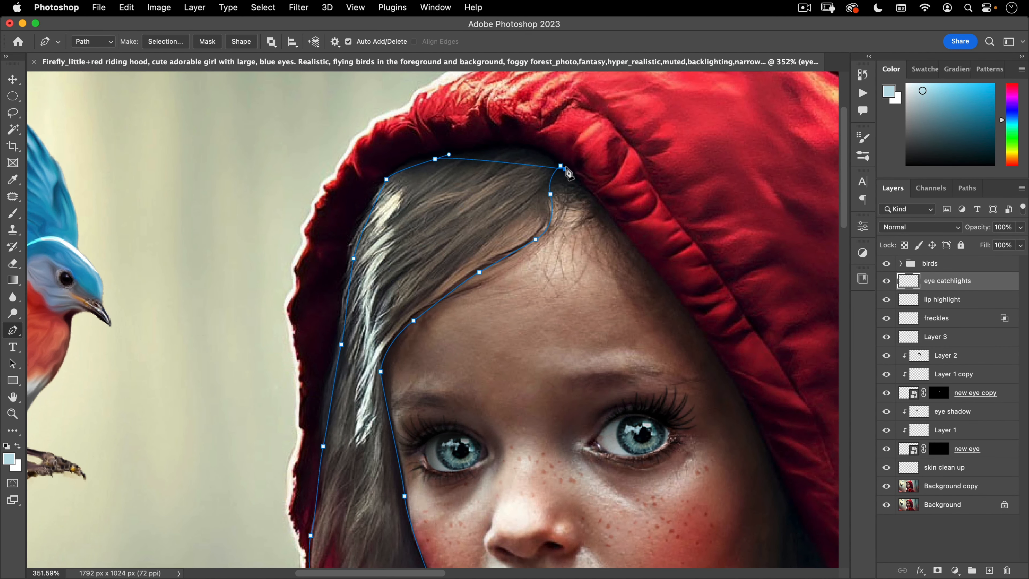
pyautogui.press('super+z')
pyautogui.rightClick(584, 191)
pyautogui.click(434, 203)
pyautogui.rightClick(453, 205)
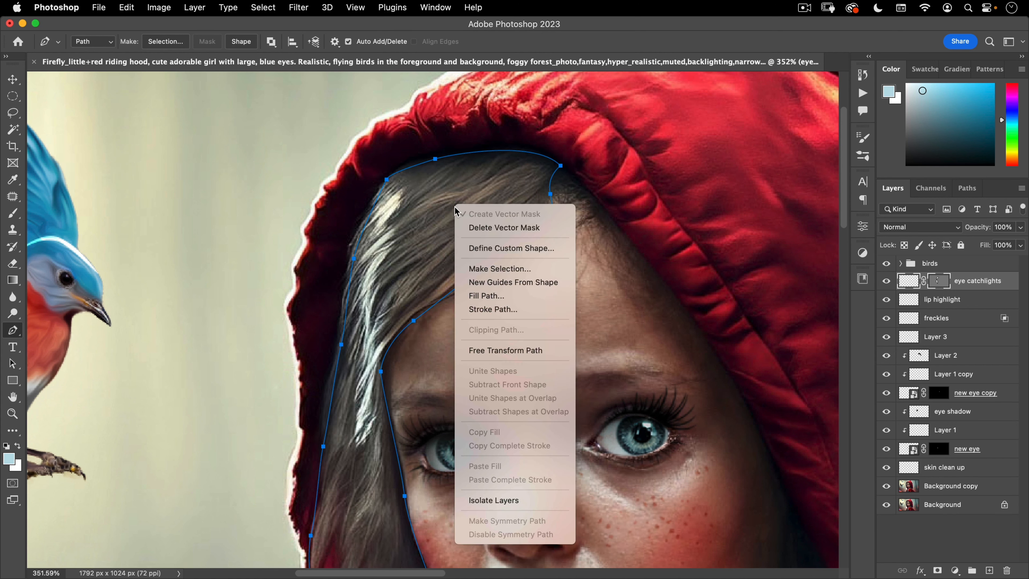
pyautogui.click(479, 269)
pyautogui.press('Escape')
pyautogui.press('super+z')
# Convert the hair path into a selection and add a Curves adjustment layer masked to it
pyautogui.rightClick(490, 212)
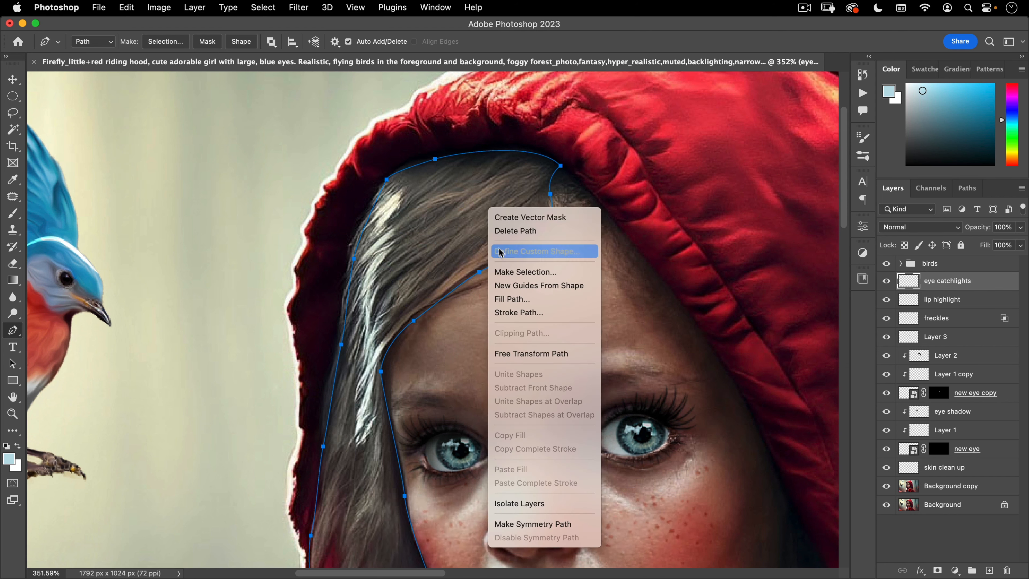
pyautogui.click(502, 269)
pyautogui.click(592, 239)
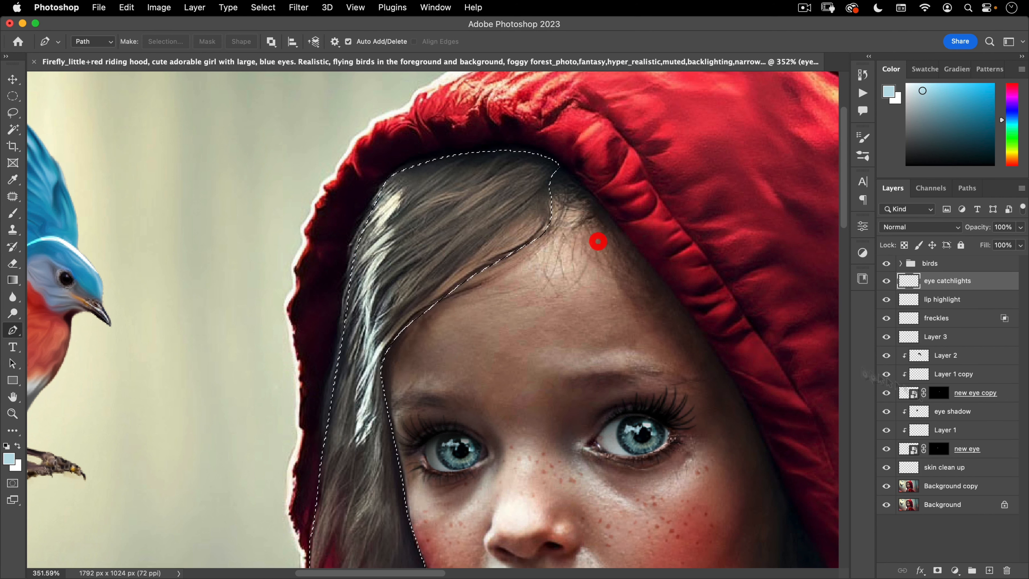
pyautogui.click(960, 571)
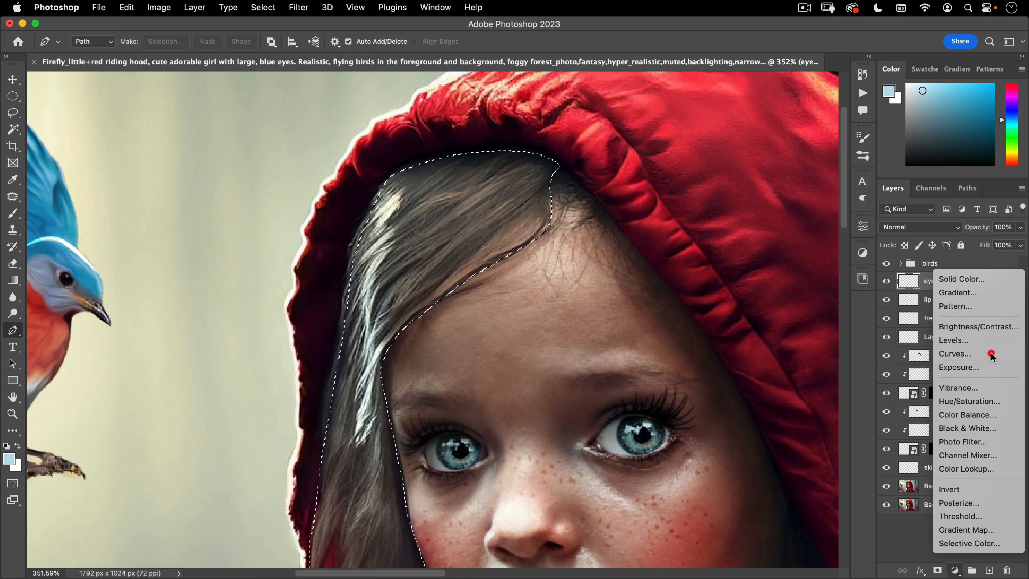
pyautogui.click(988, 353)
# Warm the hair by raising the Red curve and slightly lowering the Blue curve, and compare the image with the adjustment hidden and shown
pyautogui.moveTo(465, 330); pyautogui.dragTo(347, 248)
pyautogui.moveTo(399, 270); pyautogui.dragTo(382, 284)
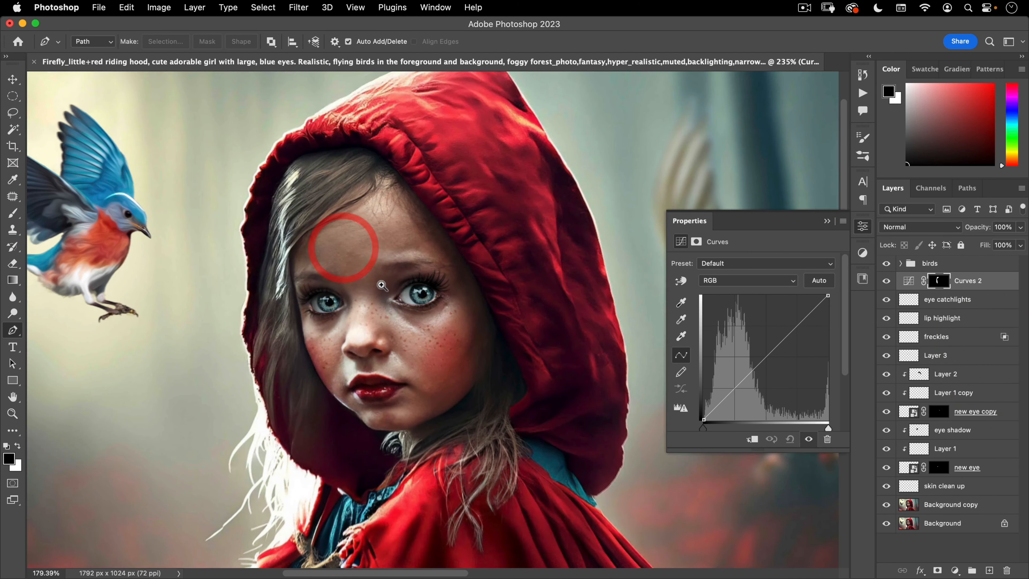
pyautogui.click(721, 282)
pyautogui.click(730, 293)
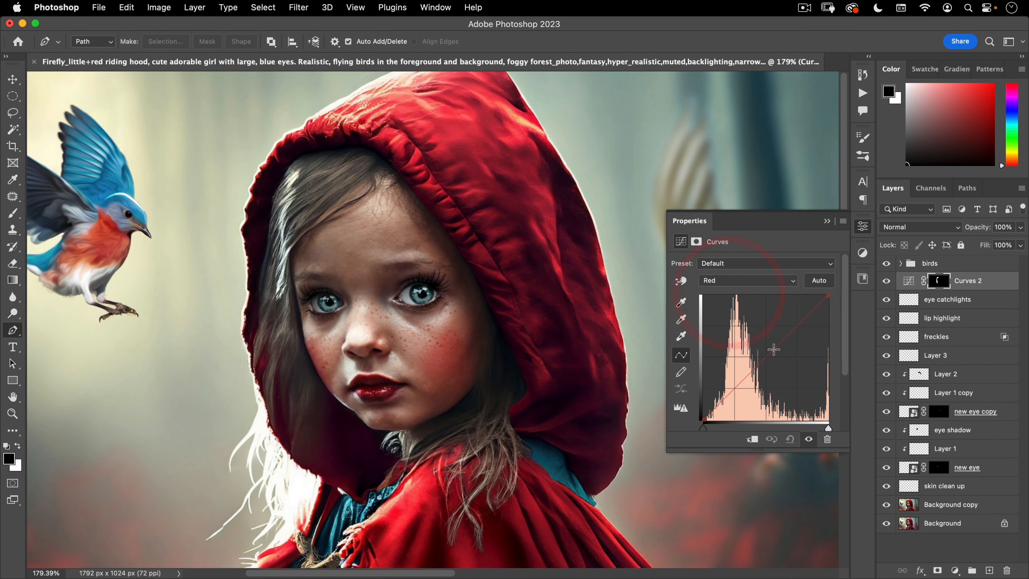
pyautogui.click(754, 285)
pyautogui.click(743, 303)
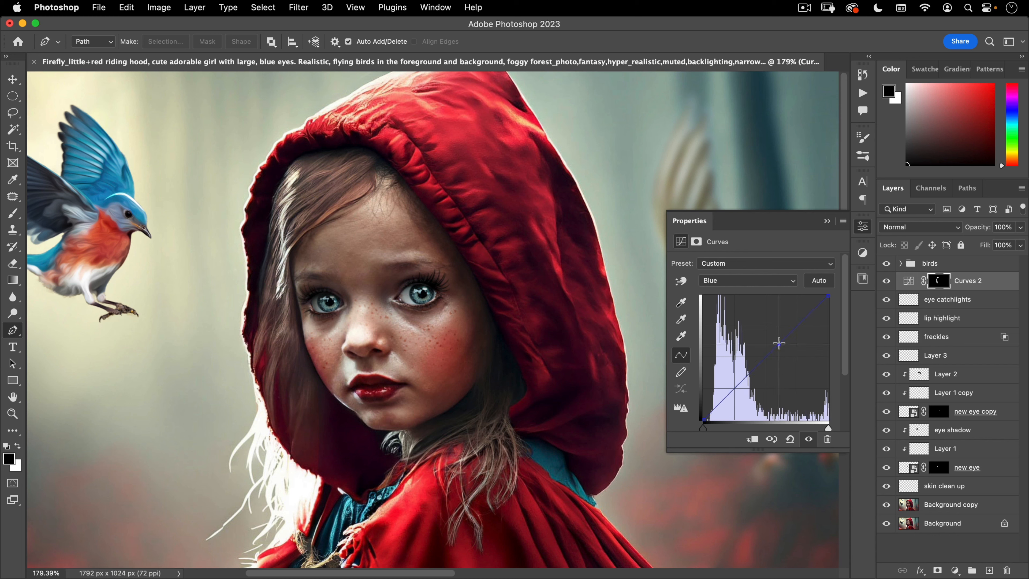
pyautogui.moveTo(392, 336); pyautogui.dragTo(365, 381)
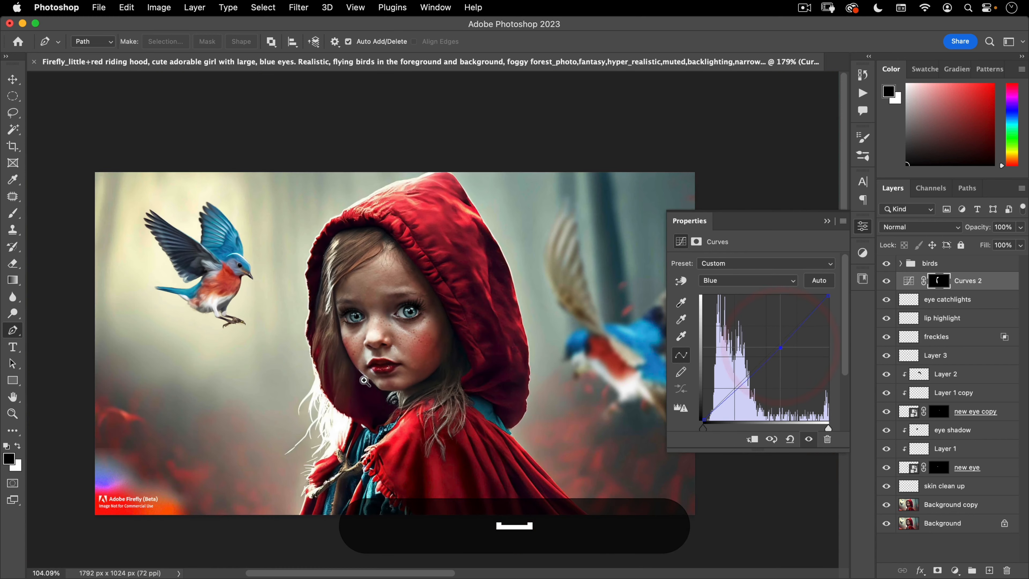
pyautogui.moveTo(526, 370); pyautogui.dragTo(574, 345)
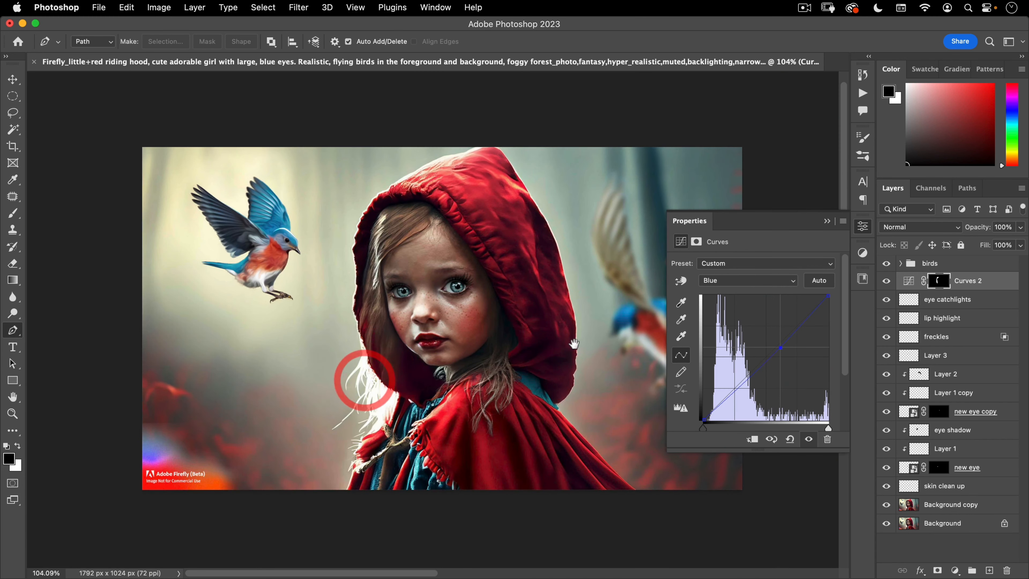
pyautogui.click(886, 281)
pyautogui.click(886, 281)
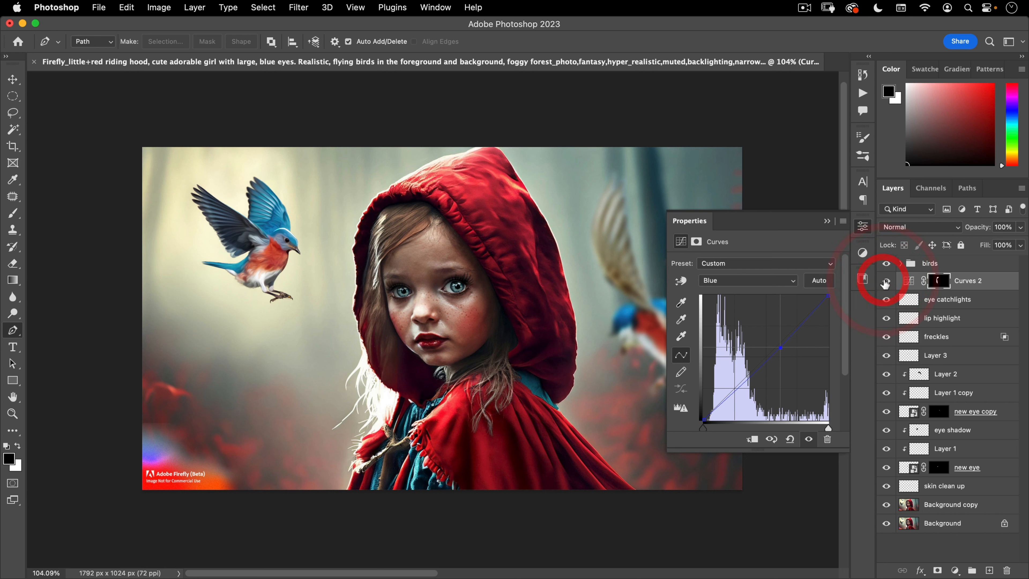
# Increase the hair's contrast by pulling the RGB curve's white and black input points inward on the Curves 2 layer
pyautogui.click(733, 280)
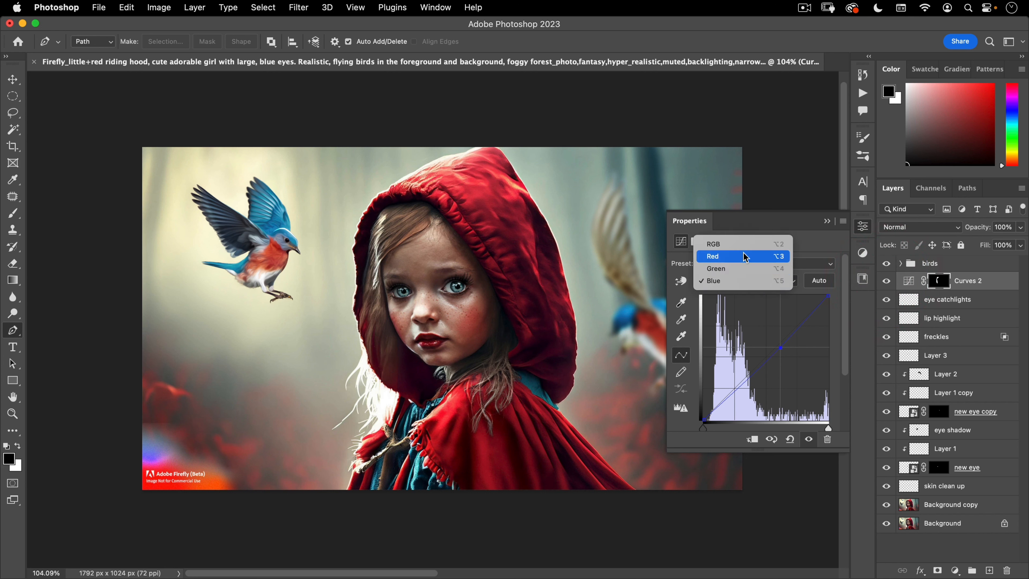
pyautogui.click(746, 245)
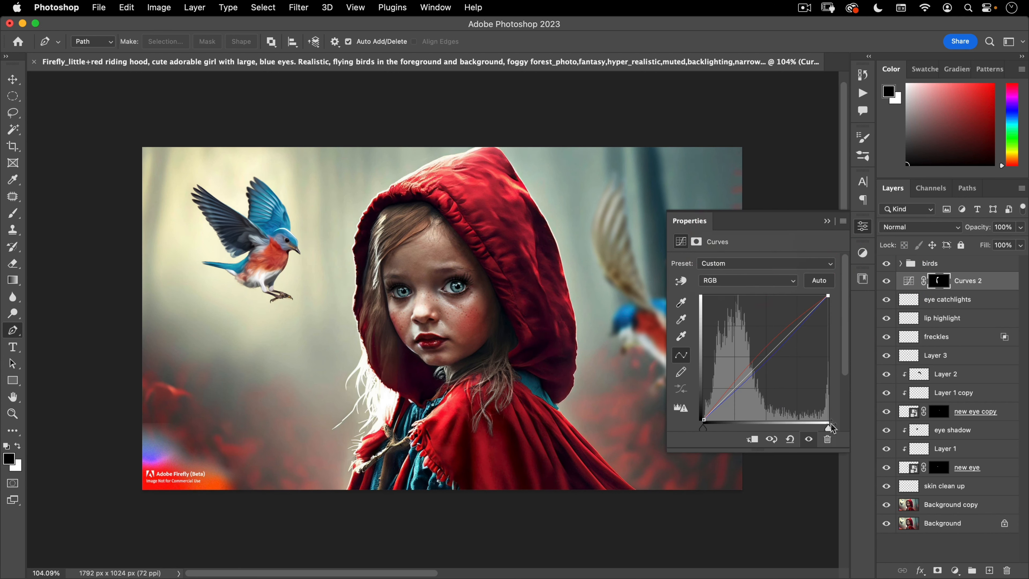
pyautogui.moveTo(826, 429); pyautogui.dragTo(816, 429)
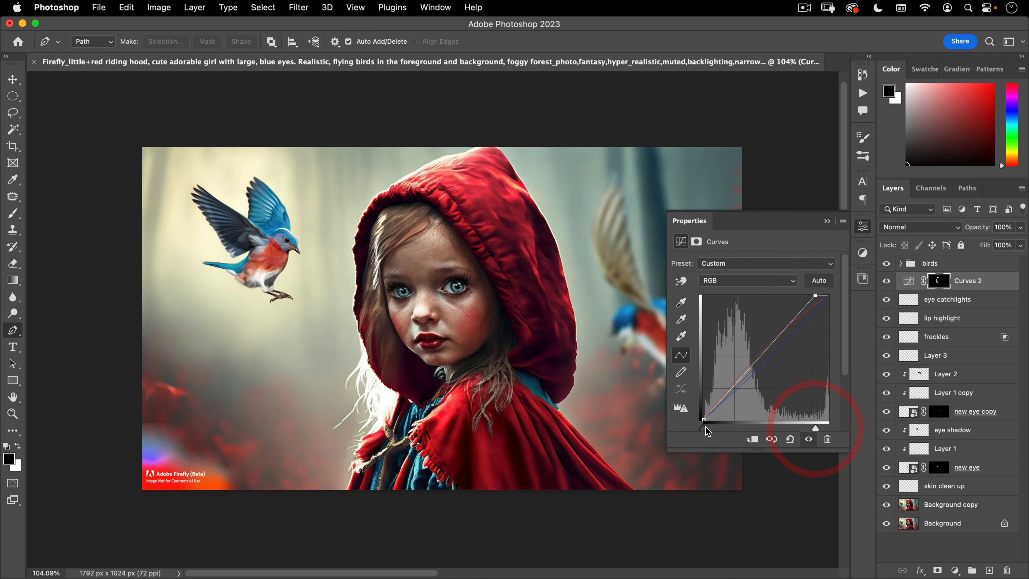
pyautogui.moveTo(705, 429); pyautogui.dragTo(714, 429)
pyautogui.moveTo(816, 429); pyautogui.dragTo(807, 429)
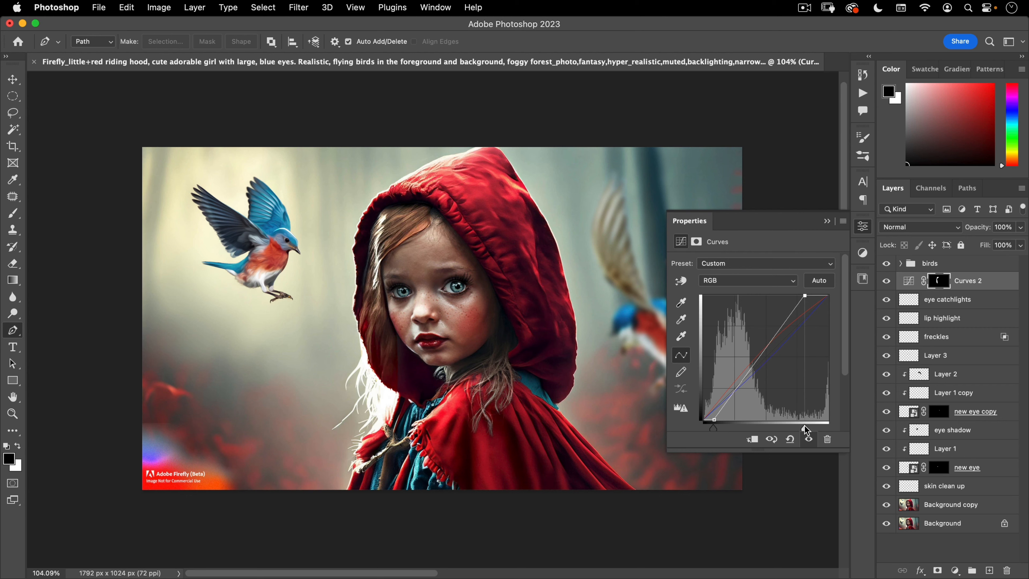
pyautogui.click(863, 226)
# Target the Curves 2 layer mask with the Brush tool and white paint, ready for the hair over the shoulder
pyautogui.press('space')
pyautogui.scroll(5, 522, 341)
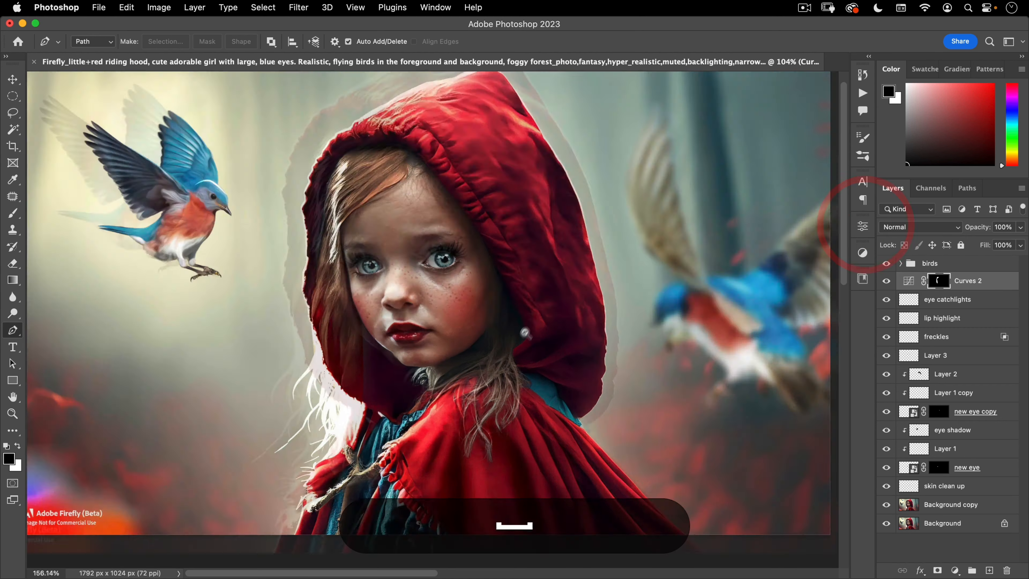
pyautogui.moveTo(532, 320); pyautogui.dragTo(467, 256)
pyautogui.press('super+space')
pyautogui.moveTo(417, 302); pyautogui.dragTo(447, 295)
pyautogui.press('super+b')
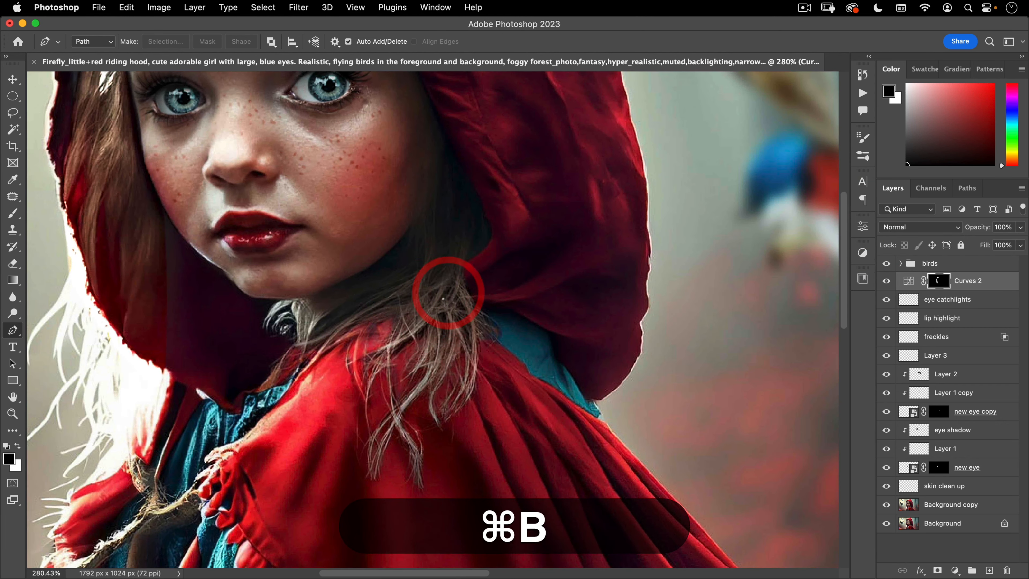
pyautogui.press('b')
pyautogui.click(937, 281)
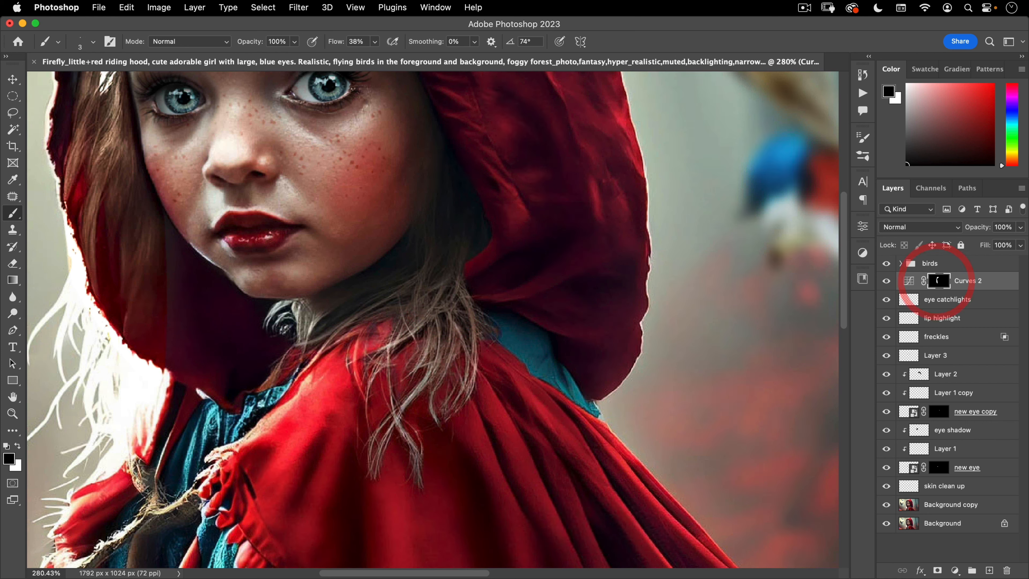
pyautogui.press('x')
# Try painting the hair beside the neck and over the shoulder with the 22 px brush, and undo the painting
pyautogui.moveTo(393, 322); pyautogui.dragTo(496, 306)
pyautogui.moveTo(439, 331); pyautogui.dragTo(365, 350)
pyautogui.click(455, 219)
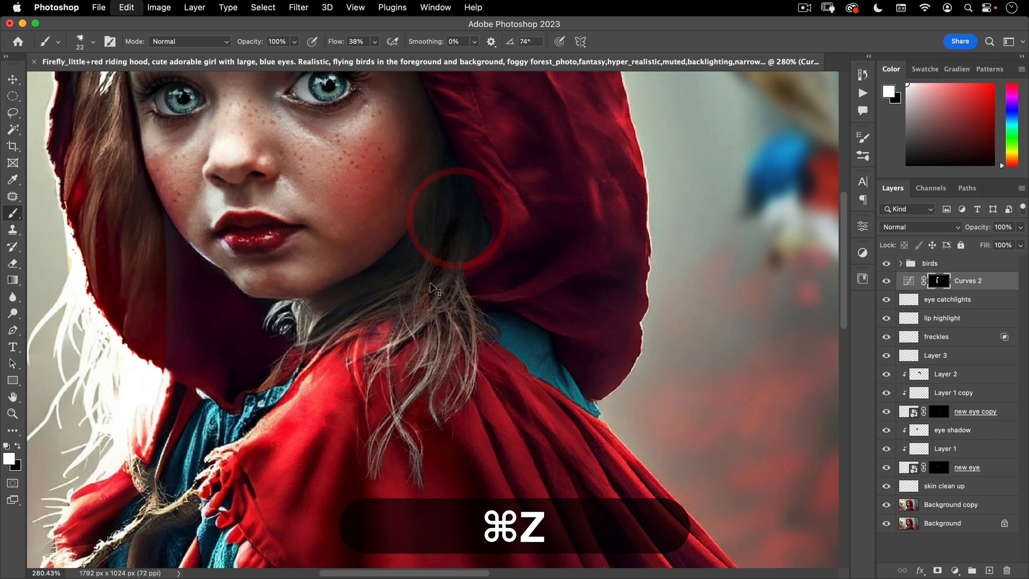
pyautogui.press('super+z')
# Switch to a soft round brush from the General Brushes at 32 px and lower its opacity to 35%
pyautogui.rightClick(434, 291)
pyautogui.click(453, 364)
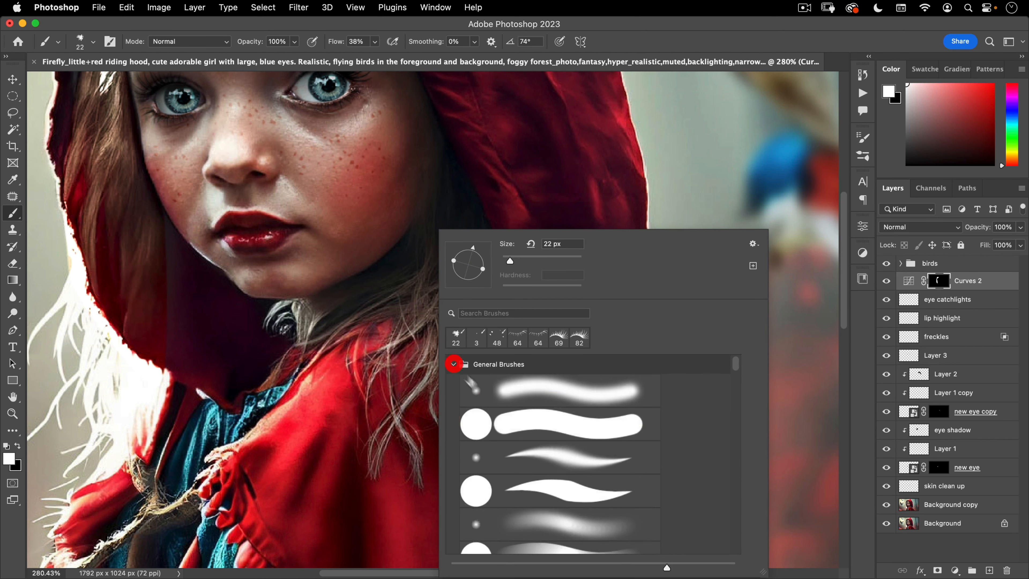
pyautogui.scroll(-1, 491, 453)
pyautogui.click(485, 490)
pyautogui.moveTo(439, 183); pyautogui.dragTo(453, 180)
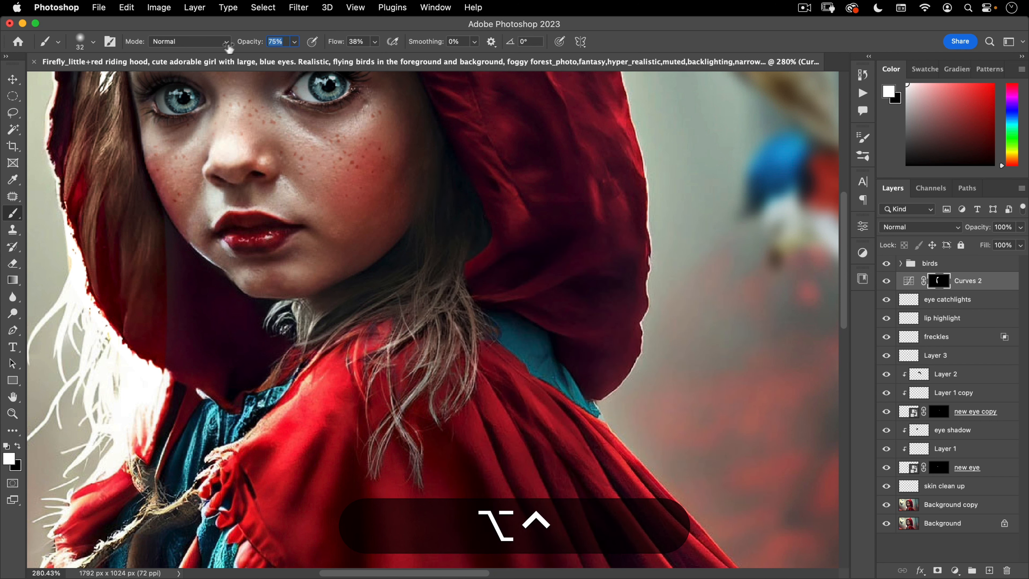
pyautogui.moveTo(229, 48); pyautogui.dragTo(215, 51)
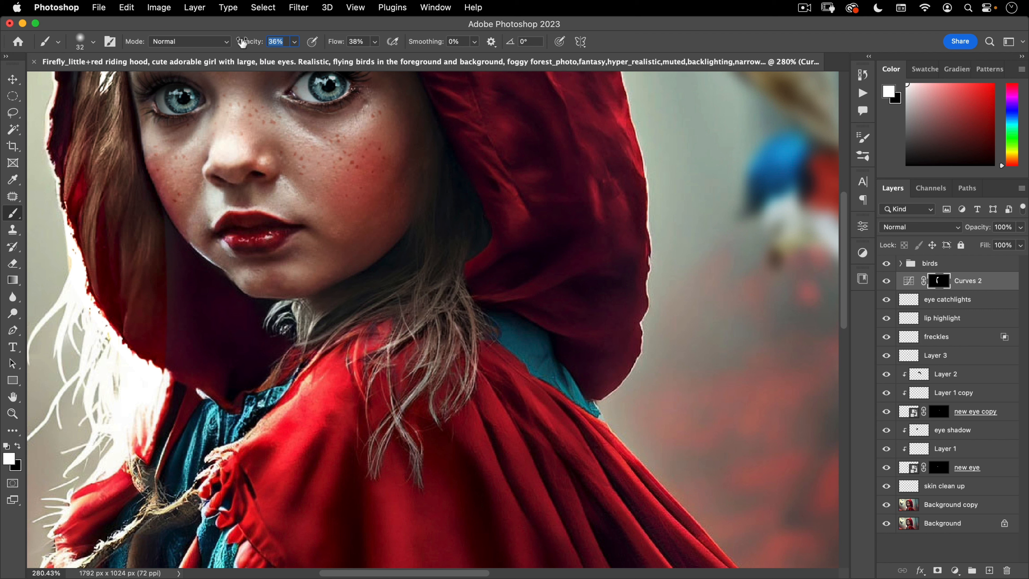
# Paint white on the Curves 2 mask over the hair beside the neck and on the shoulder to extend the warm tint
pyautogui.moveTo(438, 207); pyautogui.dragTo(407, 292)
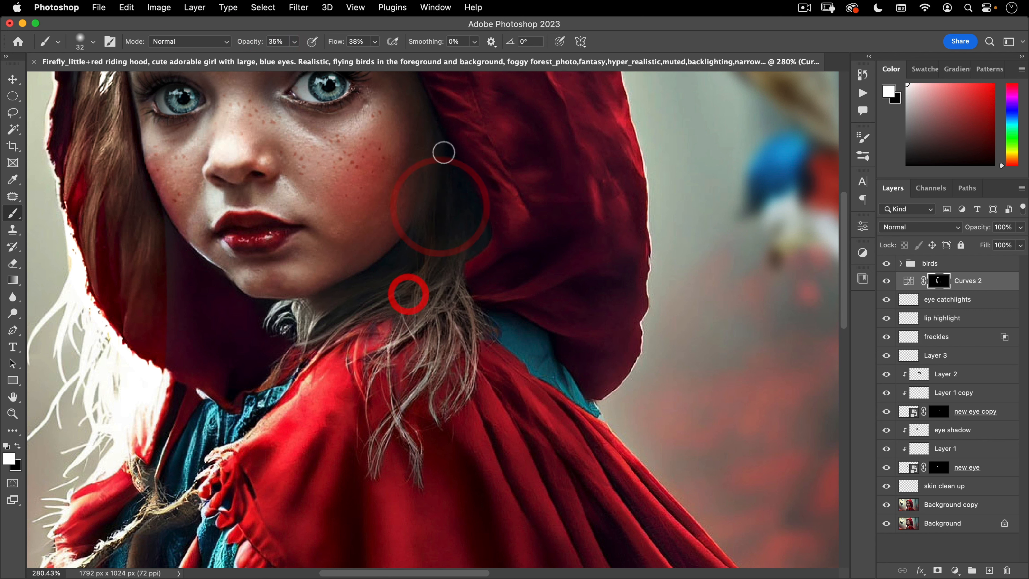
pyautogui.moveTo(444, 152)
pyautogui.mouseDown()
pyautogui.moveTo(437, 239)
pyautogui.moveTo(441, 143)
pyautogui.moveTo(441, 271)
pyautogui.moveTo(454, 326)
pyautogui.mouseUp()
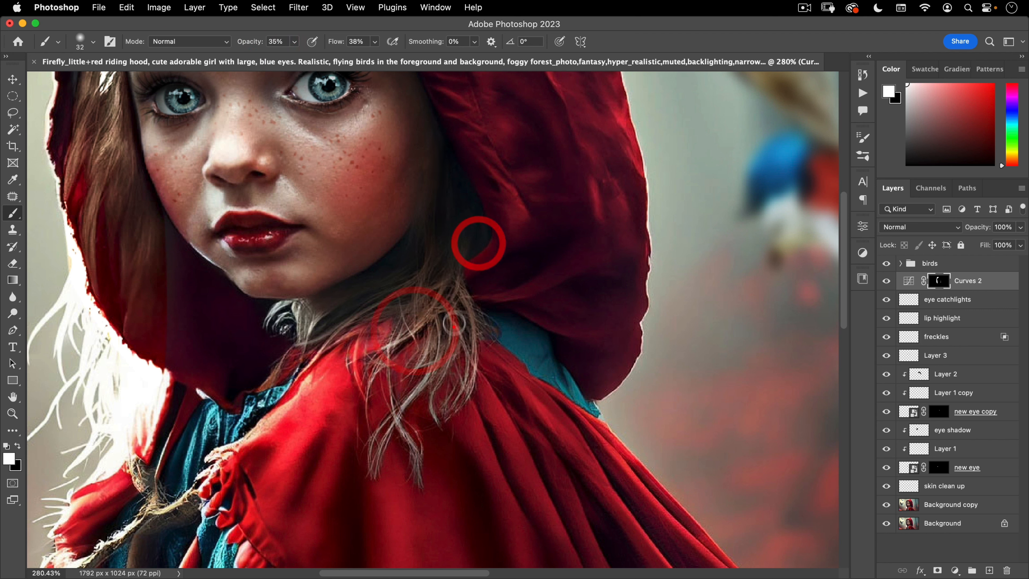
pyautogui.moveTo(472, 205); pyautogui.dragTo(453, 315)
pyautogui.moveTo(464, 363); pyautogui.dragTo(462, 391)
pyautogui.moveTo(400, 406); pyautogui.dragTo(411, 413)
pyautogui.click(391, 352)
pyautogui.click(437, 223)
pyautogui.press('super+space')
pyautogui.moveTo(464, 269); pyautogui.dragTo(409, 324)
pyautogui.moveTo(416, 284)
pyautogui.mouseDown()
pyautogui.moveTo(399, 291)
pyautogui.moveTo(443, 373)
pyautogui.moveTo(490, 362)
pyautogui.mouseUp()
pyautogui.press('super+space')
pyautogui.press('v')
pyautogui.press('super+space')
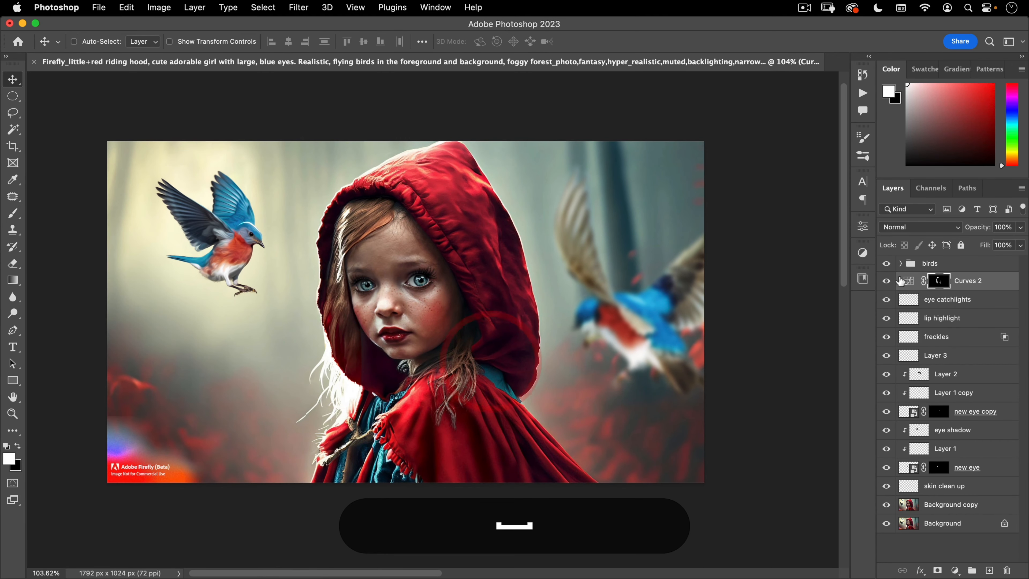
# Draw a large elliptical selection around the girl and add a Curves adjustment layer masked to it above the birds group
pyautogui.click(961, 264)
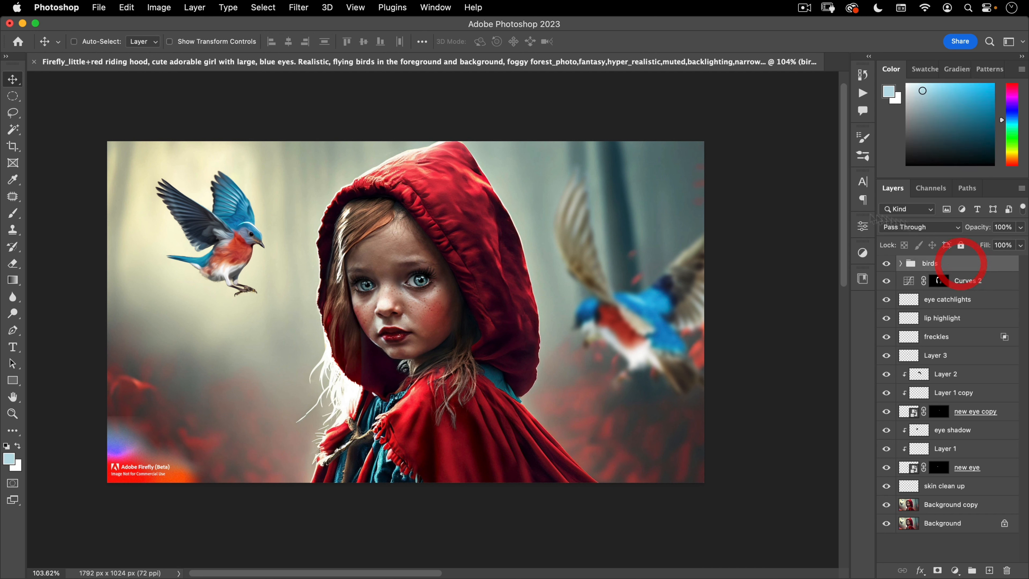
pyautogui.moveTo(11, 101); pyautogui.dragTo(36, 105)
pyautogui.press('alt')
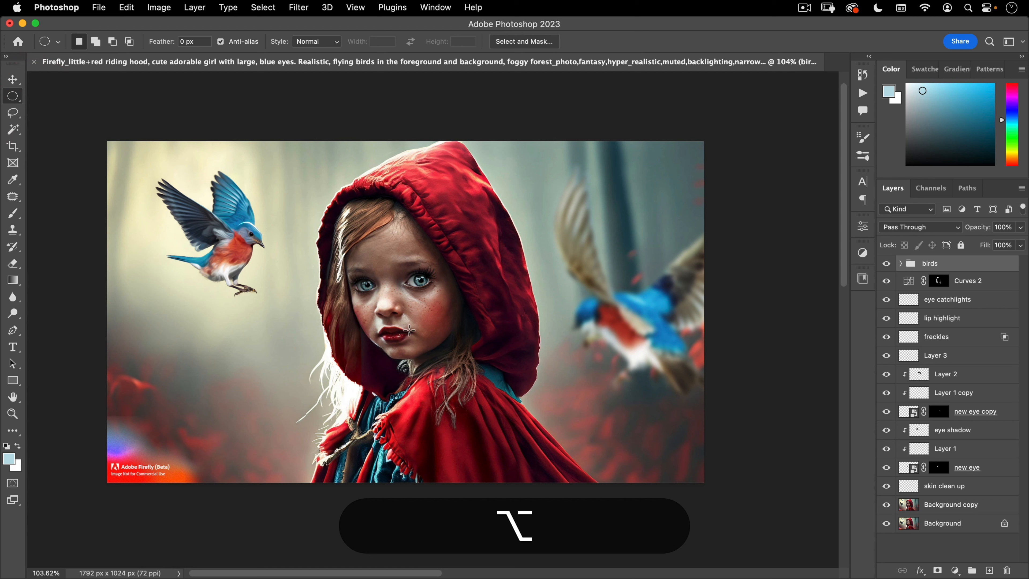
pyautogui.moveTo(408, 320)
pyautogui.mouseDown()
pyautogui.moveTo(609, 217)
pyautogui.moveTo(617, 178)
pyautogui.moveTo(655, 172)
pyautogui.mouseUp()
pyautogui.moveTo(504, 301); pyautogui.dragTo(499, 291)
pyautogui.click(956, 570)
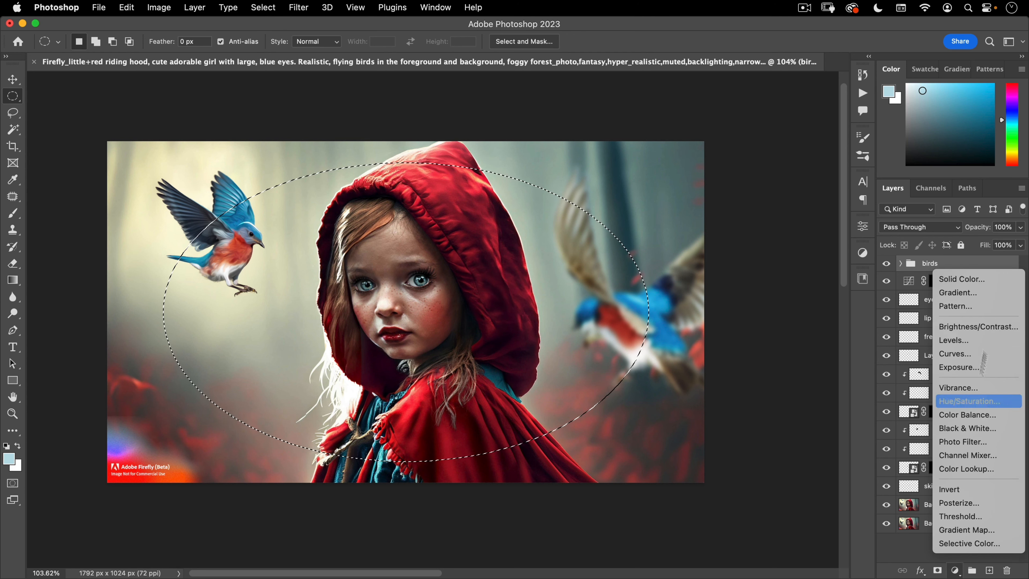
pyautogui.click(978, 353)
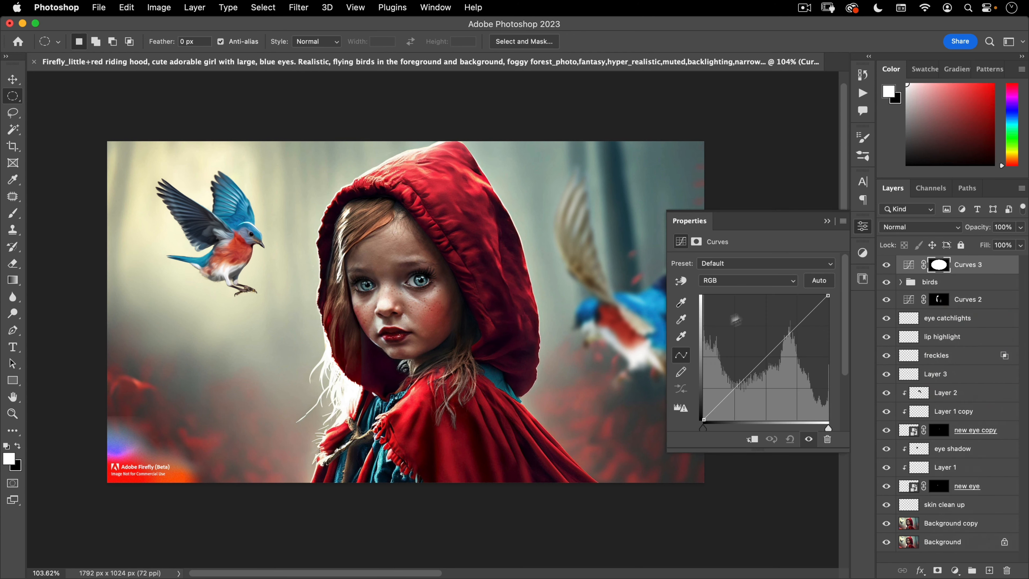
# Pull the RGB curve's midtones down to darken the image and invert the mask so only the outer area is affected
pyautogui.moveTo(760, 367); pyautogui.dragTo(765, 377)
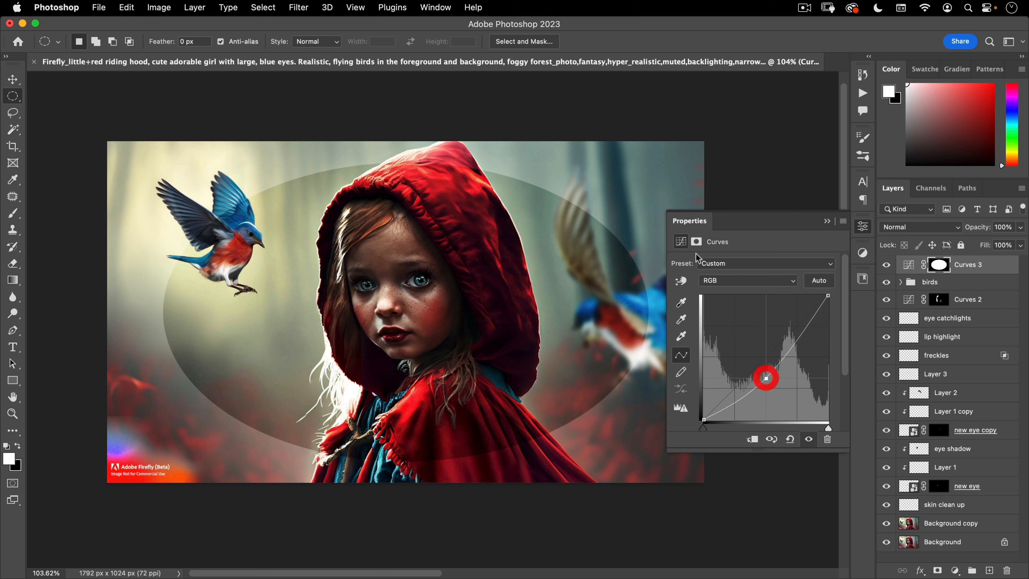
pyautogui.click(698, 242)
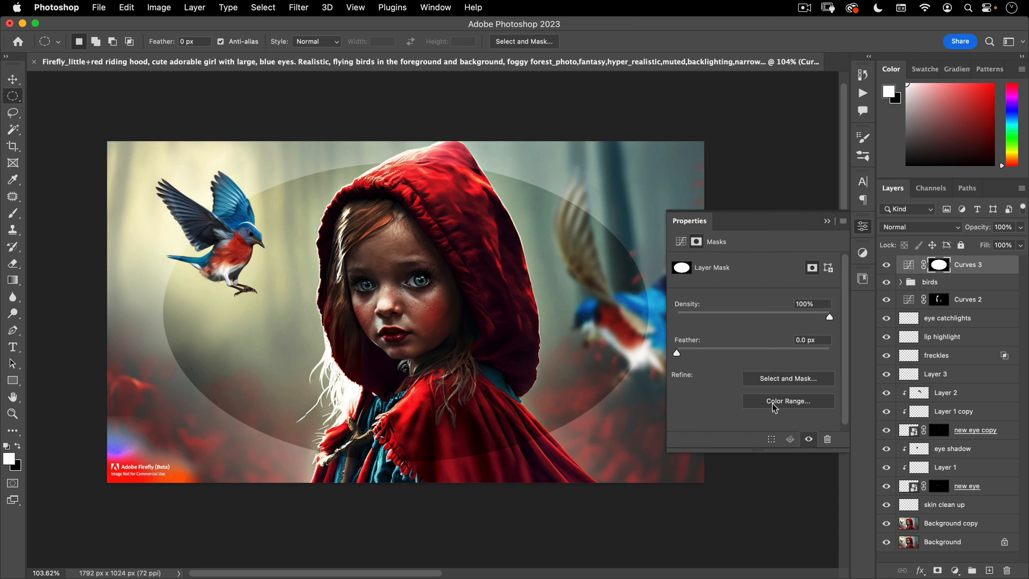
pyautogui.moveTo(817, 448); pyautogui.dragTo(815, 487)
pyautogui.click(789, 424)
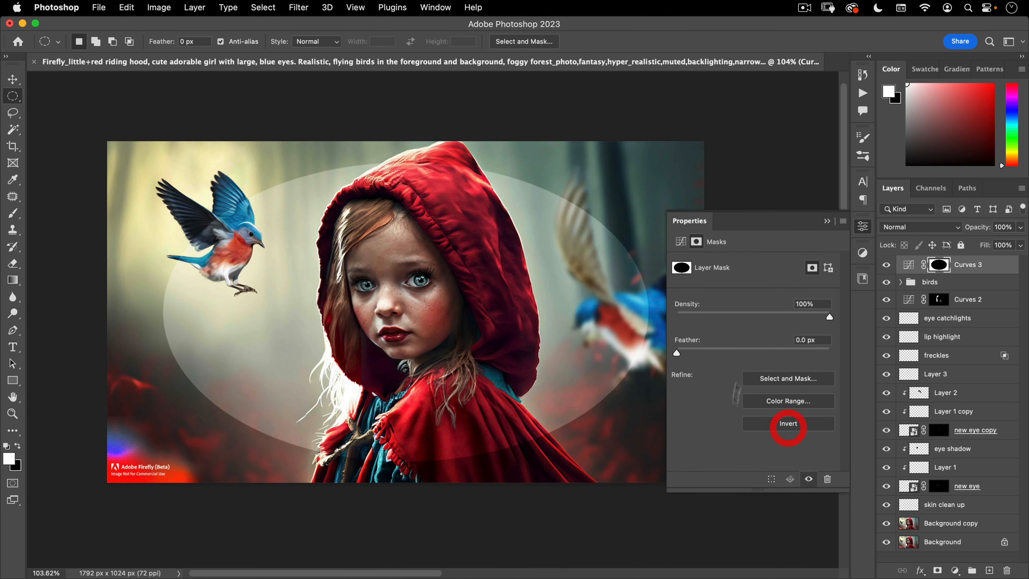
# Feather the vignette mask heavily and ease the curve's midpoint to input 106, output 81
pyautogui.moveTo(787, 350); pyautogui.dragTo(755, 381)
pyautogui.click(680, 242)
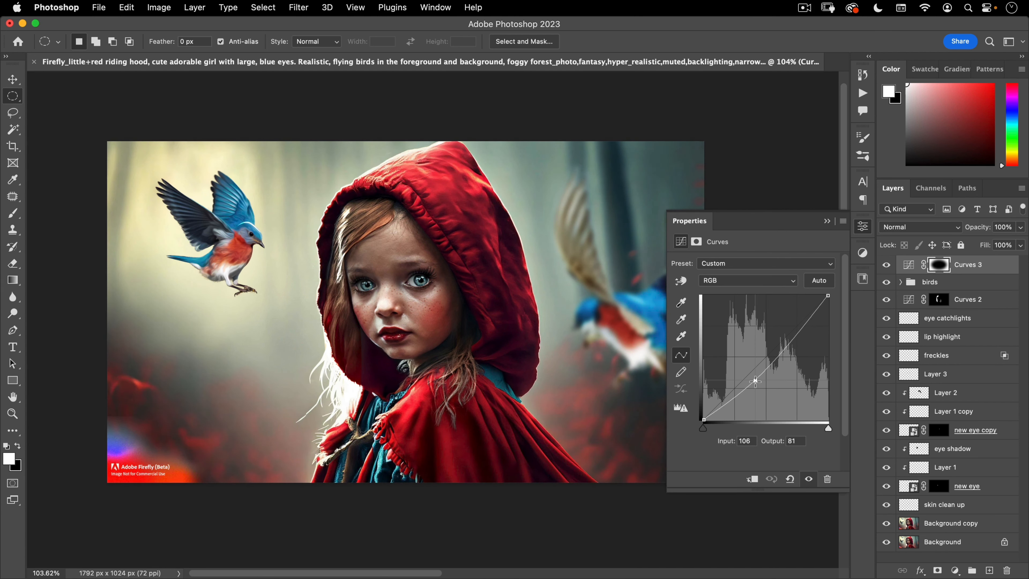
pyautogui.click(862, 227)
# Add another Curves adjustment layer, raise the Blue curve's black point and lower its white point to output 234
pyautogui.click(955, 570)
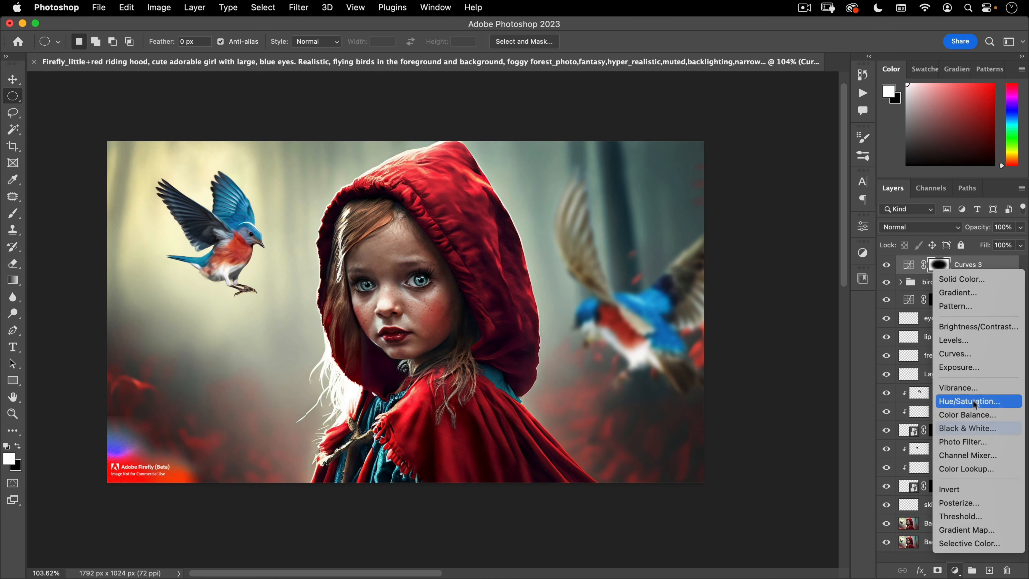
pyautogui.click(973, 354)
pyautogui.click(709, 282)
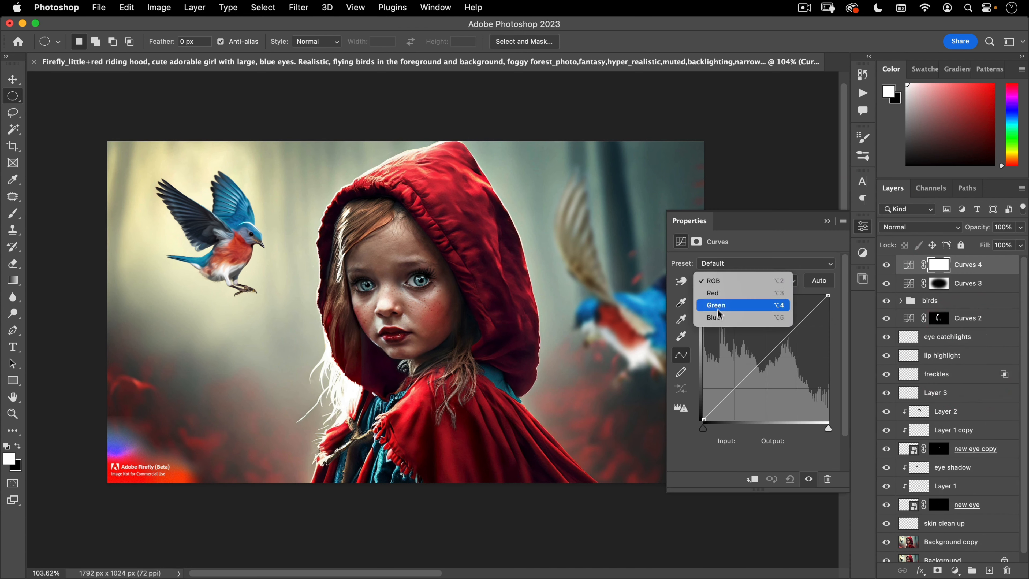
pyautogui.click(721, 317)
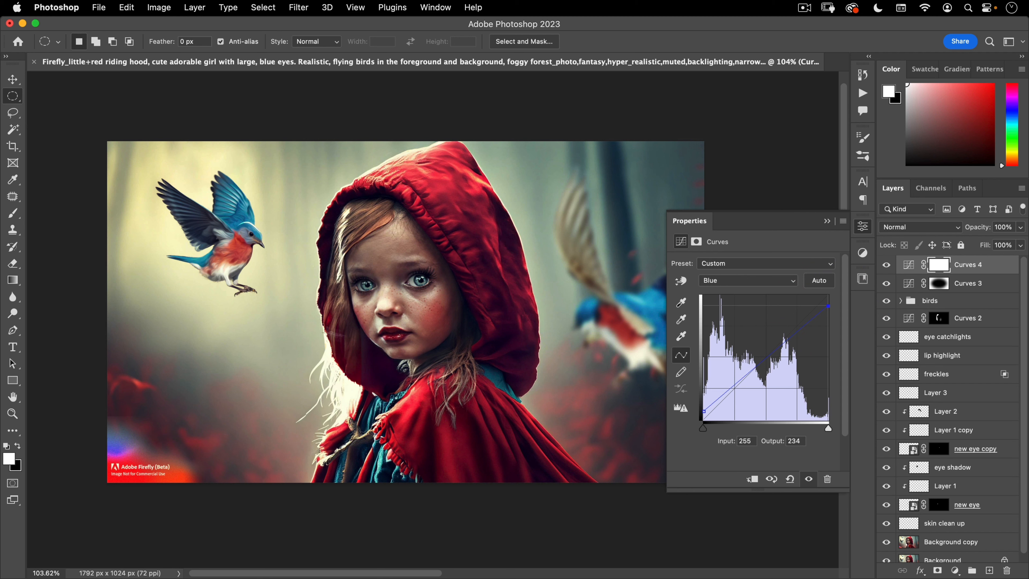
# Move the Green curve's white point to input 243 to tint the highlights, and check the whole image
pyautogui.click(725, 281)
pyautogui.click(730, 266)
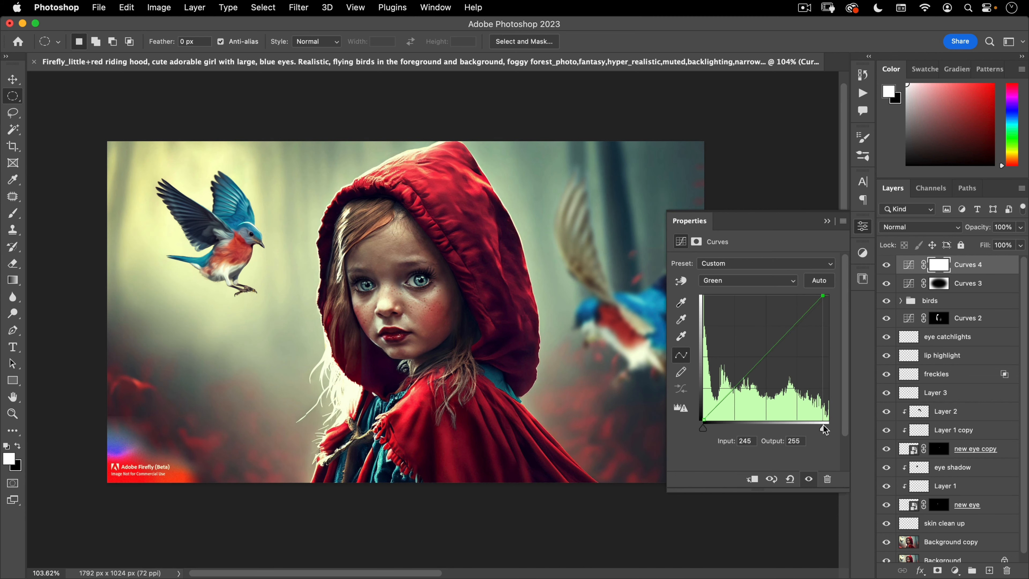
pyautogui.scroll(-3, 365, 352)
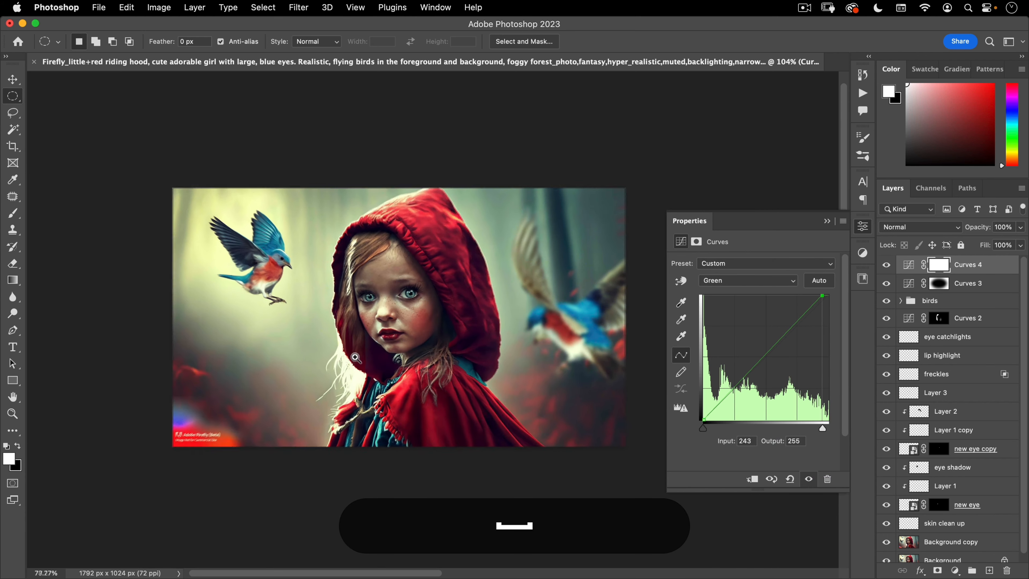
pyautogui.moveTo(357, 355); pyautogui.dragTo(399, 311)
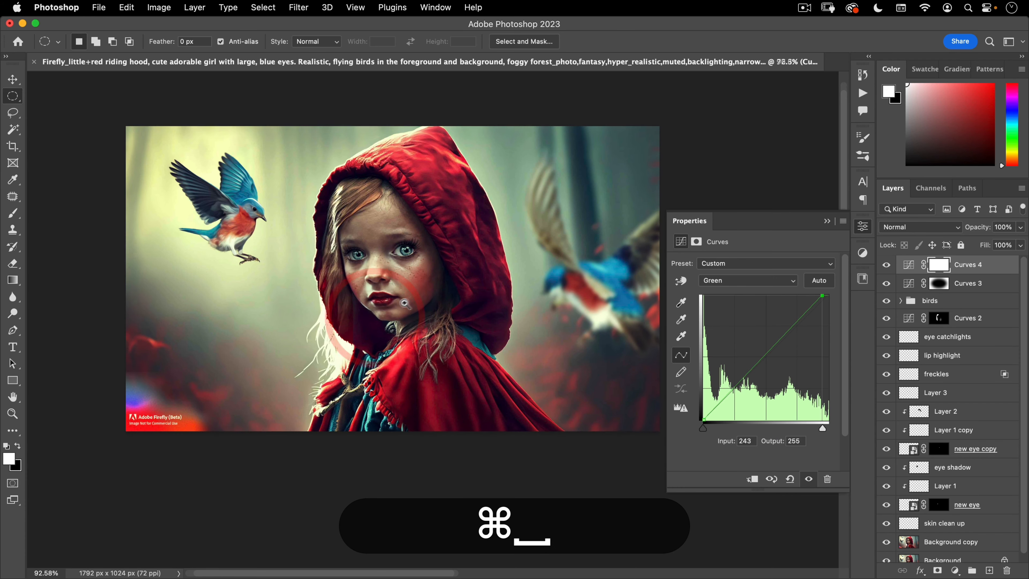
pyautogui.click(869, 229)
pyautogui.scroll(-1, 911, 430)
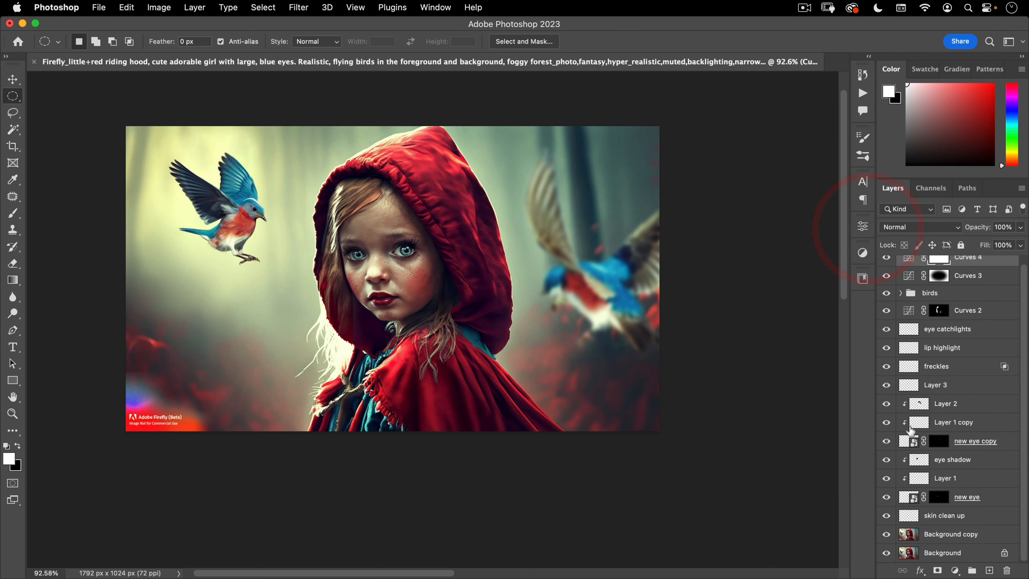